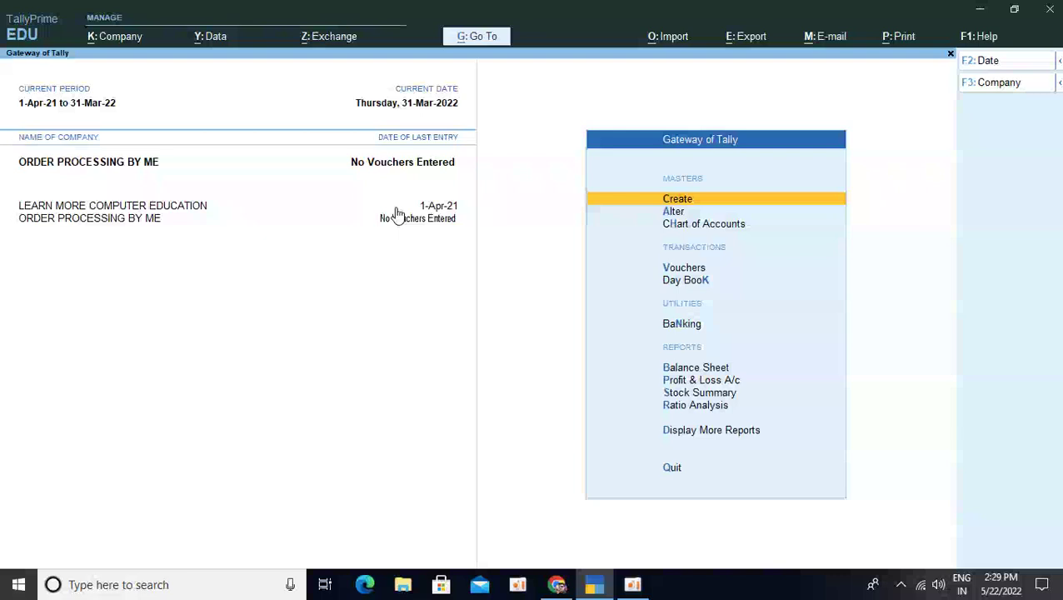
# Look at the list of existing ledgers available for alteration
pyautogui.press('Down')
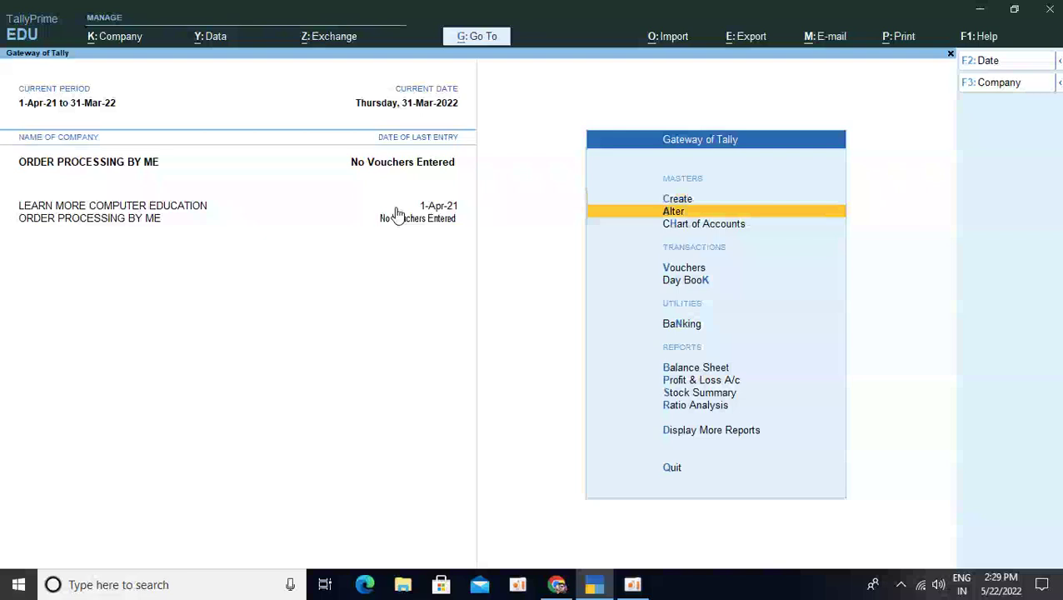
pyautogui.press('Up')
pyautogui.press('Down')
pyautogui.press('Return')
pyautogui.press('Down')
pyautogui.press('Return')
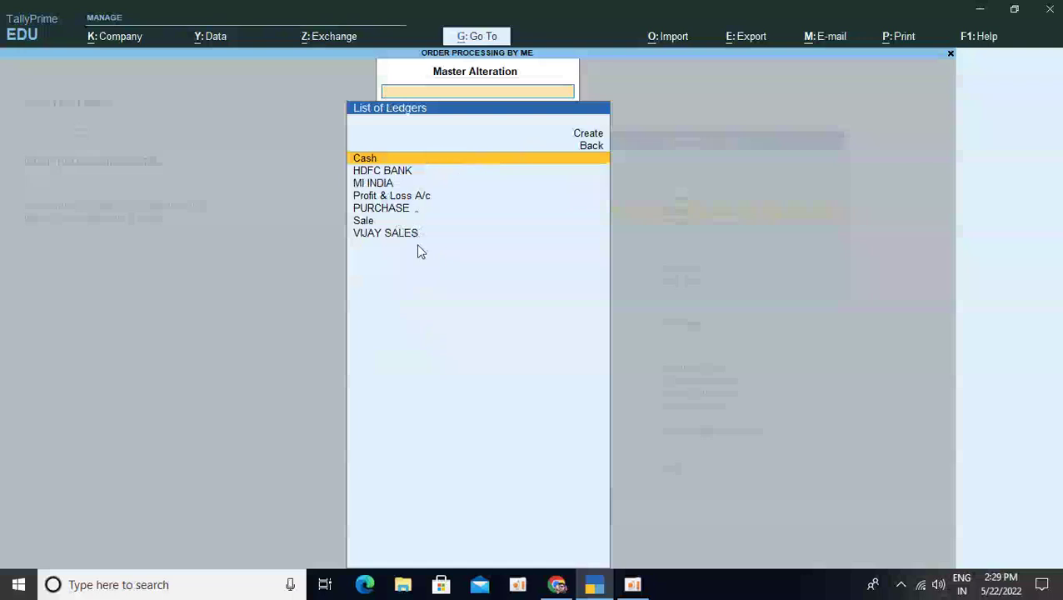
pyautogui.press('Escape')
# Open a new stock item creation form from the stock item masters
pyautogui.press('Down')
pyautogui.press('Down')
pyautogui.press('Down')
pyautogui.press('Down')
pyautogui.press('Down')
pyautogui.press('Down')
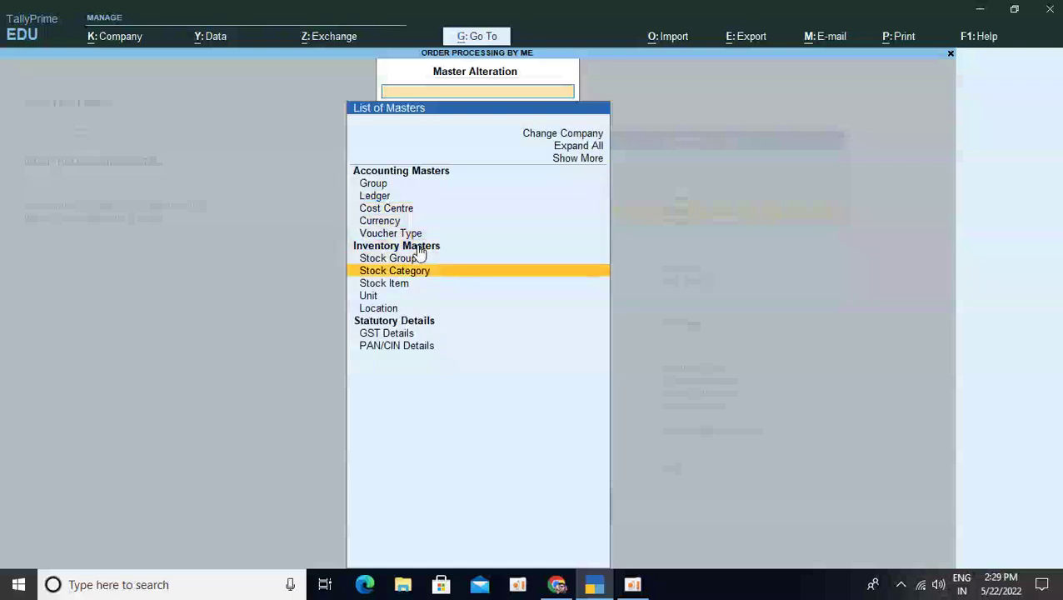
pyautogui.press('Down')
pyautogui.press('Up')
pyautogui.press('Down')
pyautogui.press('Return')
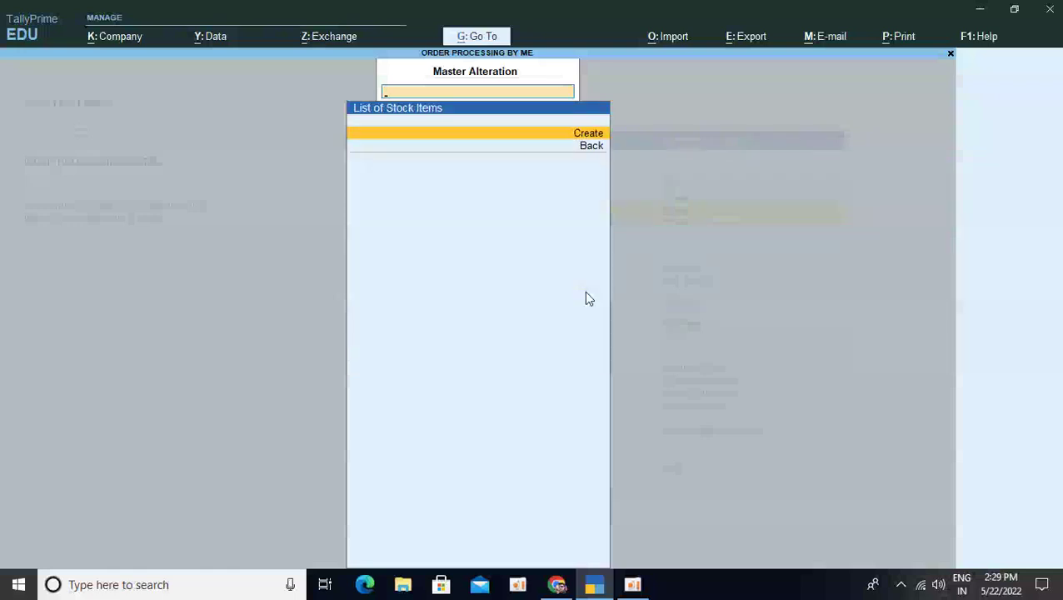
pyautogui.press('Return')
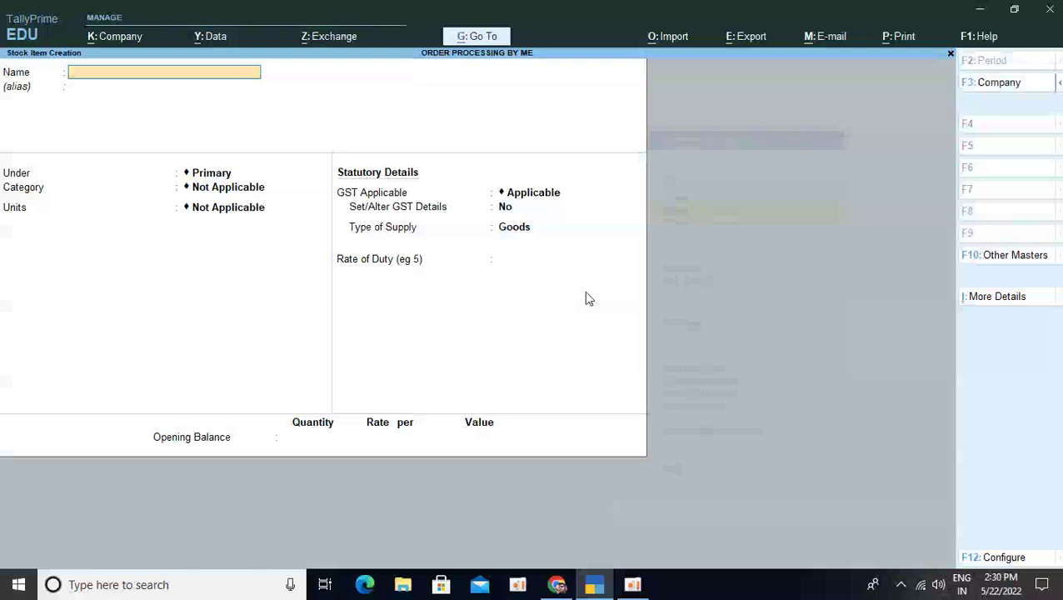
# Create the stock item MI LED TV with PCS as its unit, and return to the Gateway of Tally
pyautogui.write('MI LED TV')
pyautogui.press('Return')
pyautogui.press('Return')
pyautogui.press('Return')
pyautogui.press('Return')
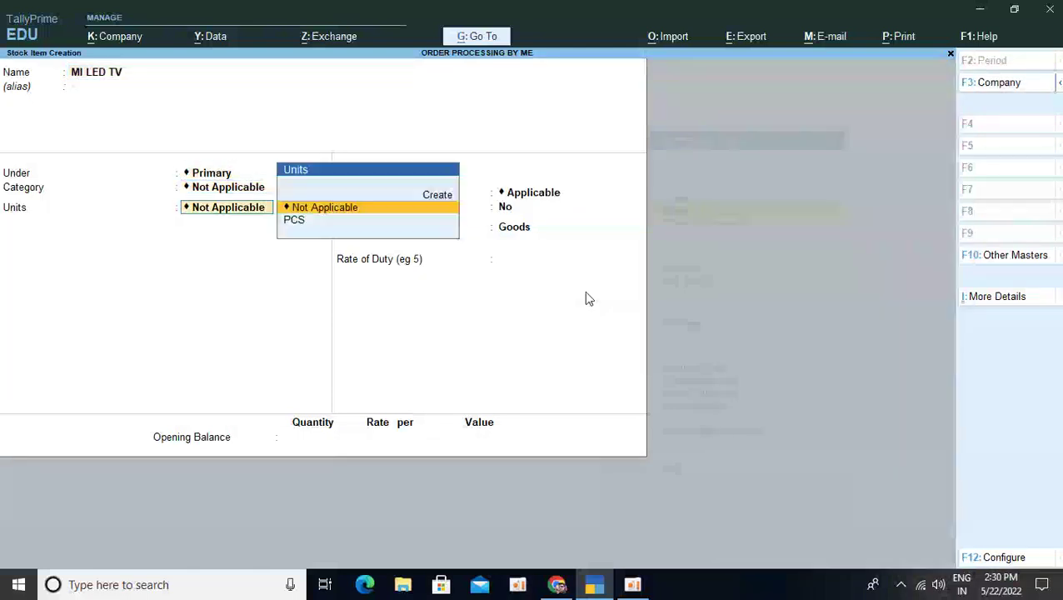
pyautogui.press('Down')
pyautogui.press('Return')
pyautogui.press('ctrl')
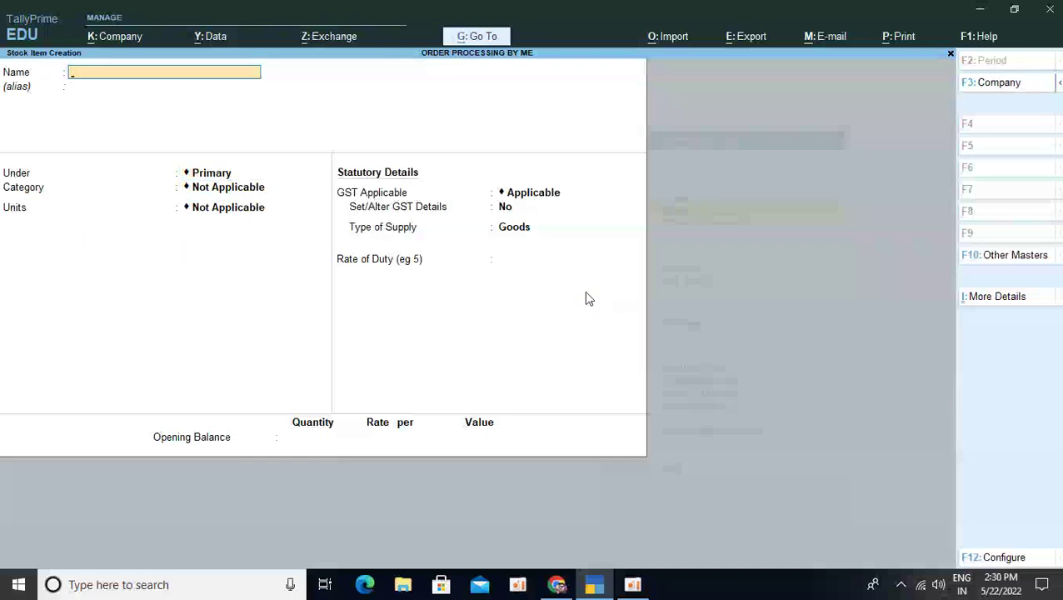
pyautogui.press('Escape')
pyautogui.press('Escape')
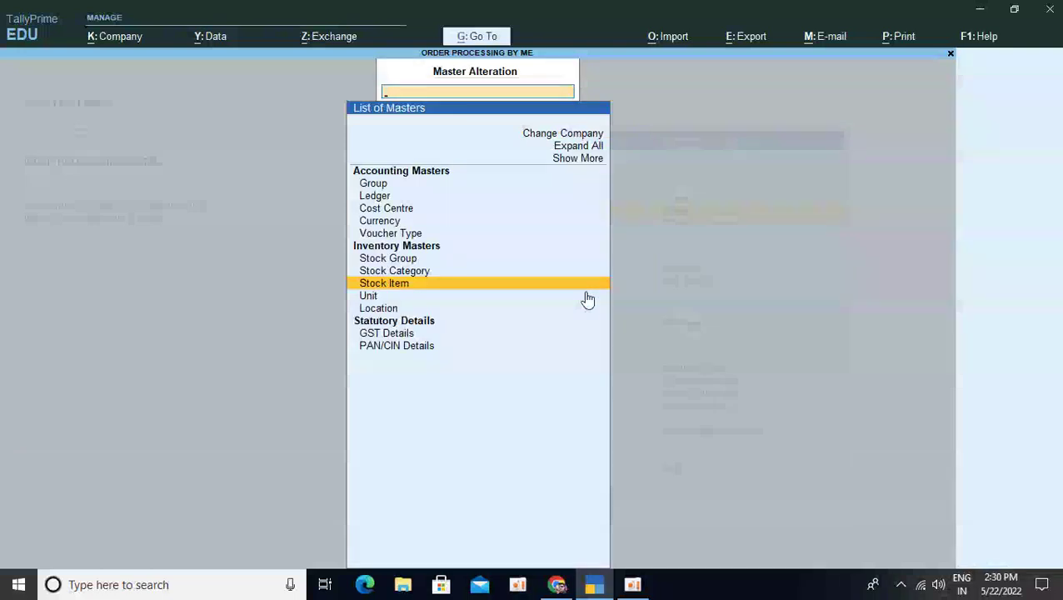
pyautogui.press('Escape')
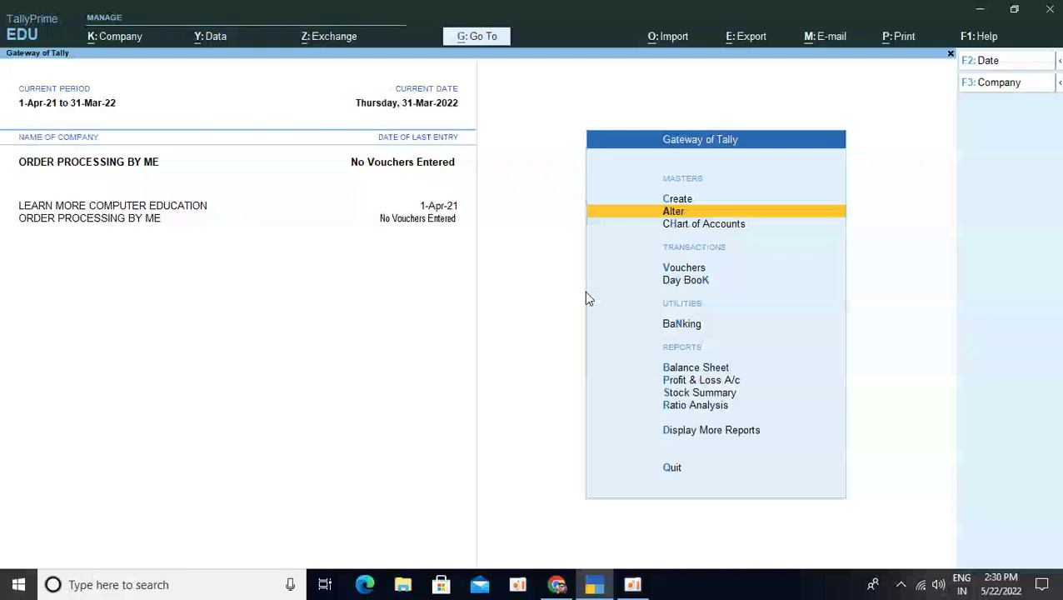
# Open accounting voucher creation from the Gateway of Tally
pyautogui.press('Down')
pyautogui.press('Down')
pyautogui.press('Down')
pyautogui.press('Up')
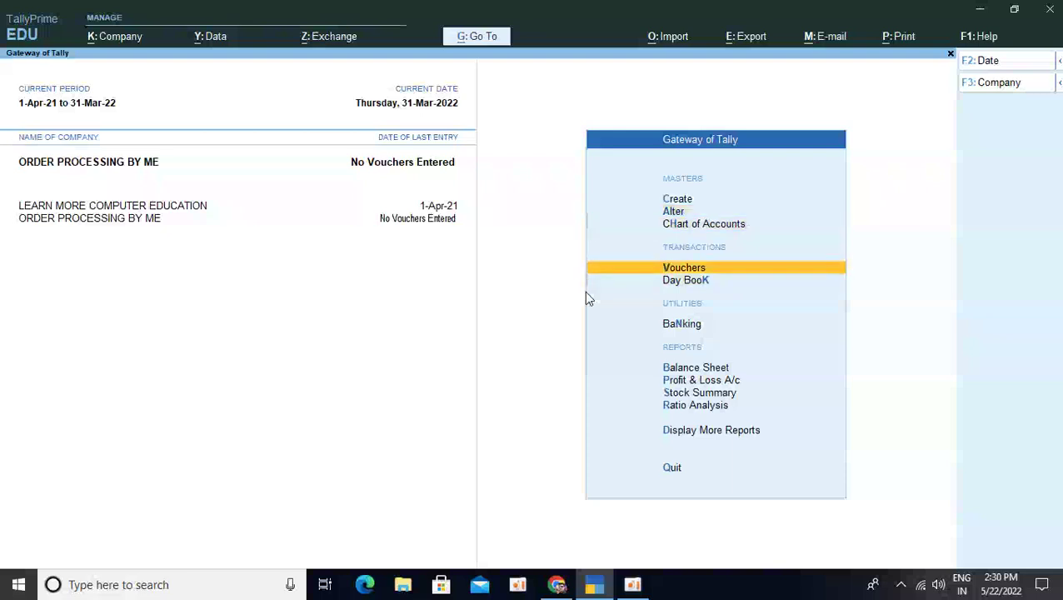
pyautogui.press('Return')
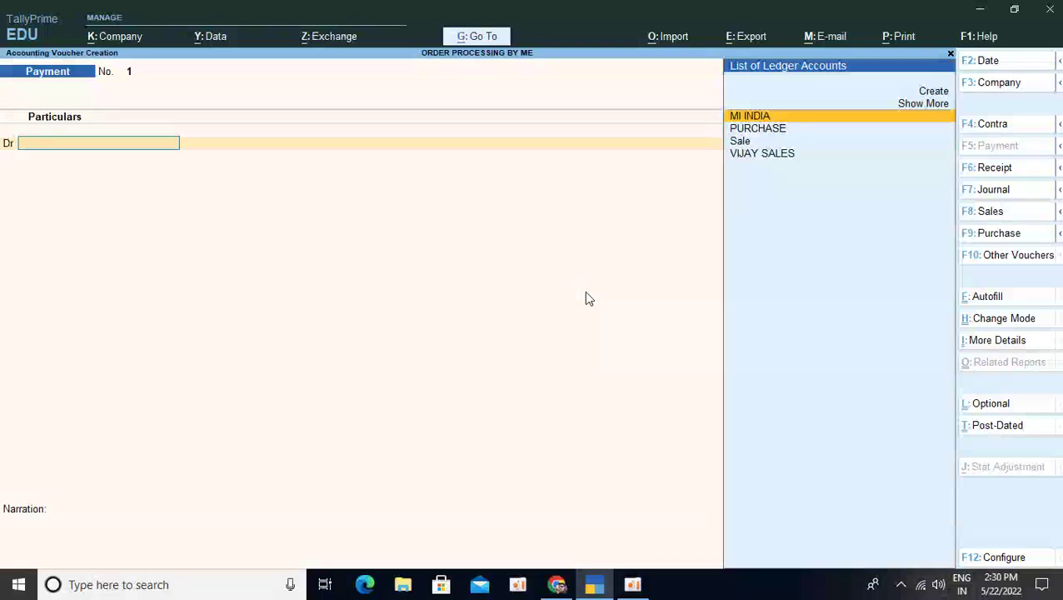
# Review the company's accounting and inventory feature settings and accept them
pyautogui.press('F11')
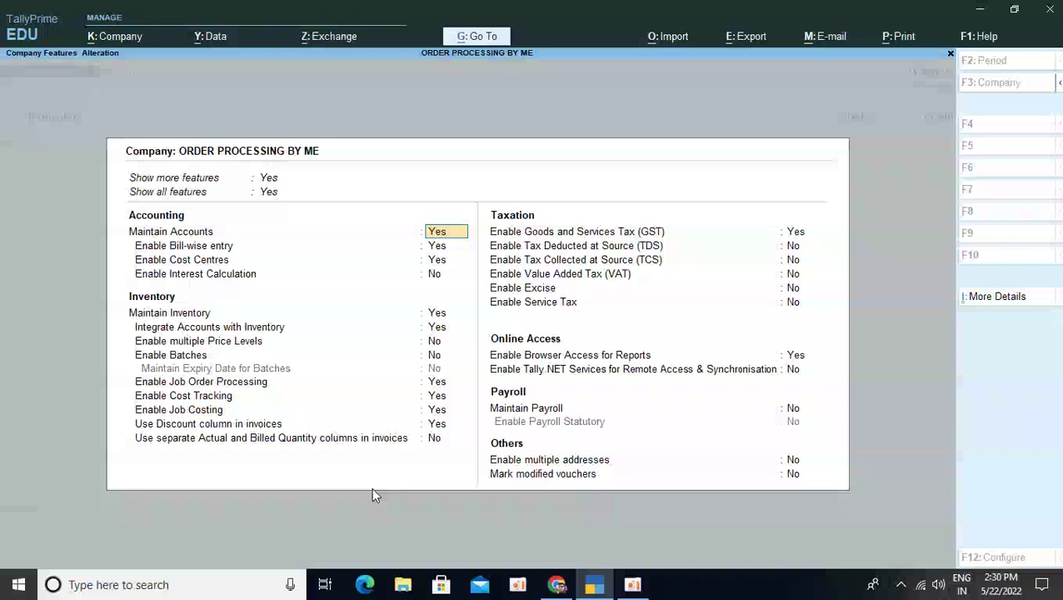
pyautogui.press('Down')
pyautogui.press('Down')
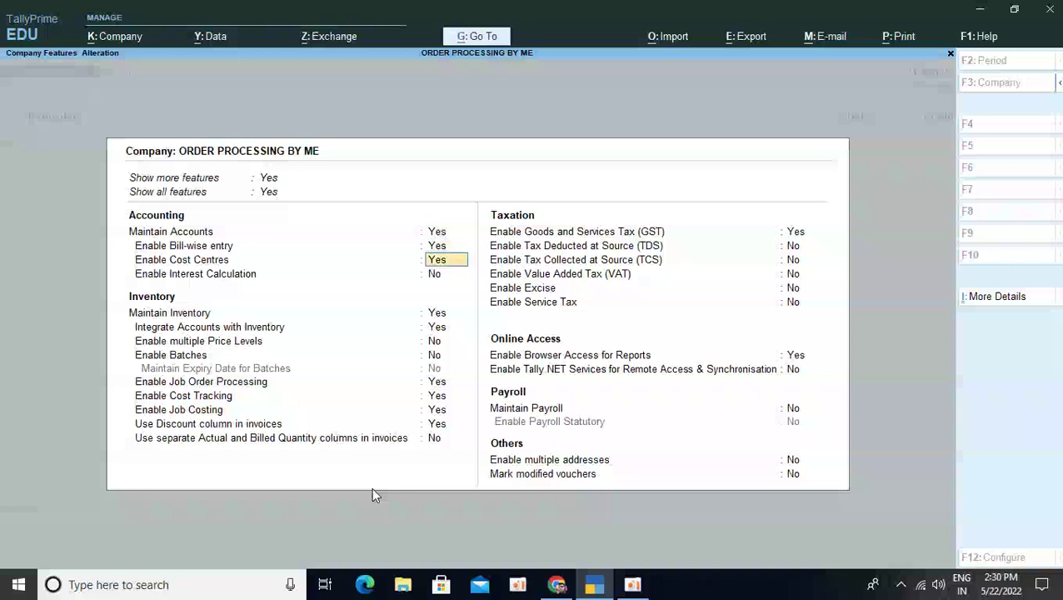
pyautogui.press('Down')
pyautogui.press('Down')
pyautogui.press('ctrl')
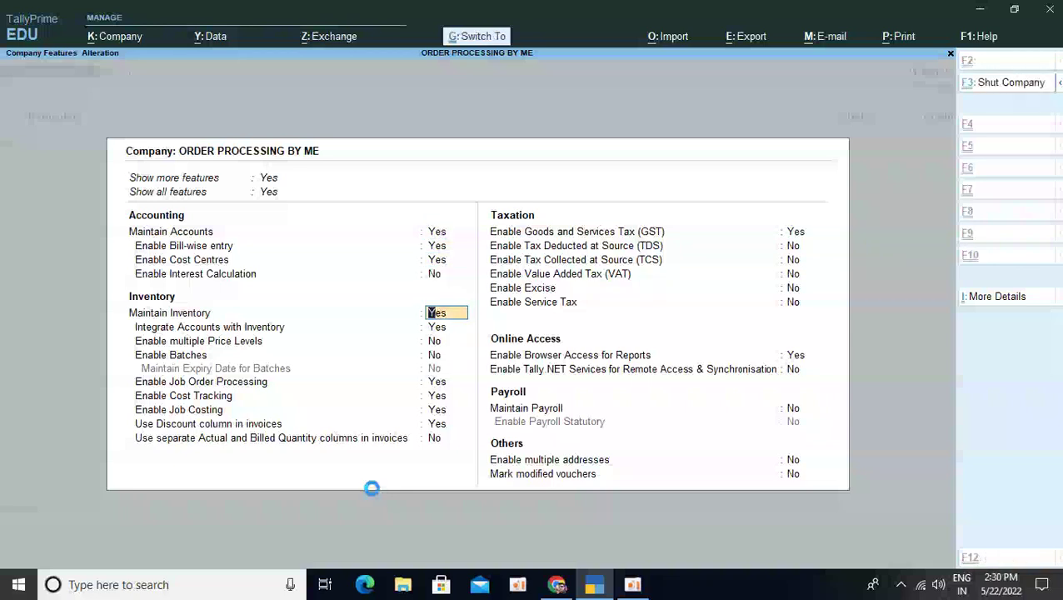
pyautogui.hotkey('ctrl', 'a')
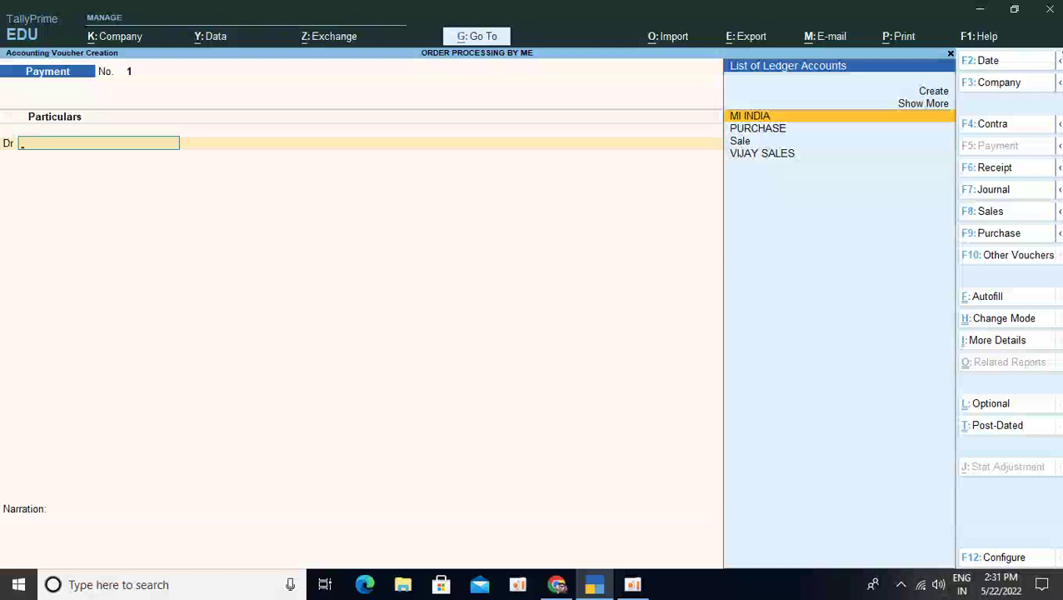
# Open the list of other voucher types and include the inactive ones
pyautogui.press('F10')
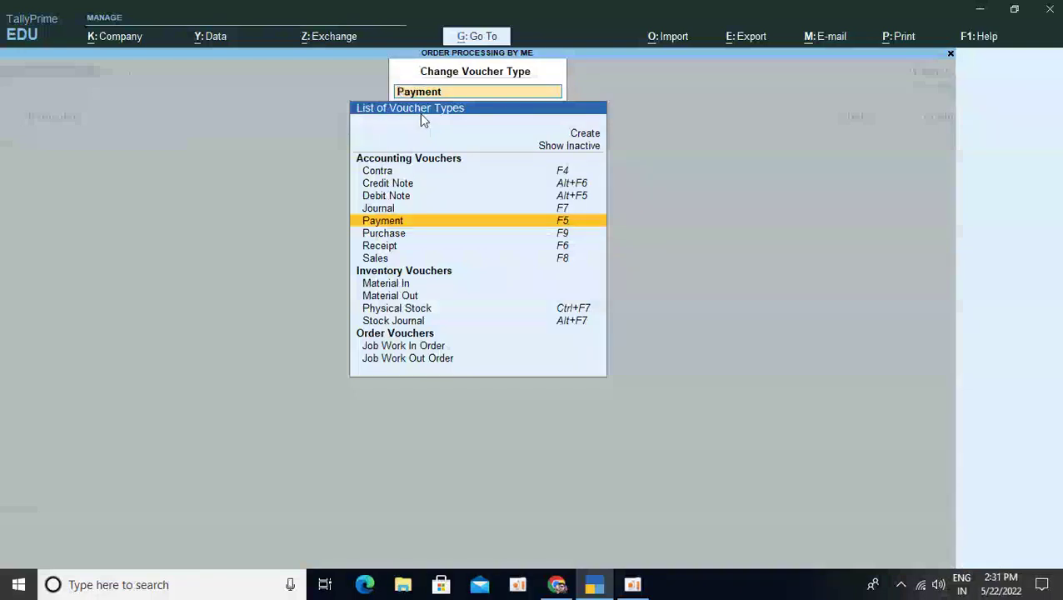
pyautogui.press('Up')
pyautogui.press('Up')
pyautogui.press('Up')
pyautogui.press('Up')
pyautogui.press('Up')
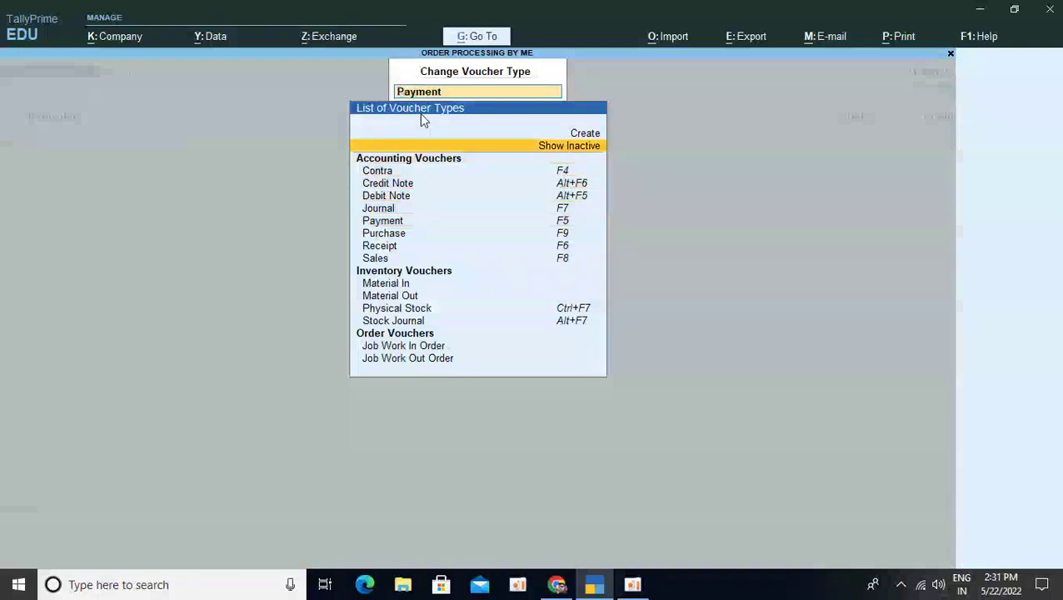
pyautogui.press('Return')
# Choose the inactive Purchase Order voucher type and activate it, leaving the party account name empty
pyautogui.press('Down')
pyautogui.press('Down')
pyautogui.press('Down')
pyautogui.press('Down')
pyautogui.press('Down')
pyautogui.press('Down')
pyautogui.press('Down')
pyautogui.press('Down')
pyautogui.press('Down')
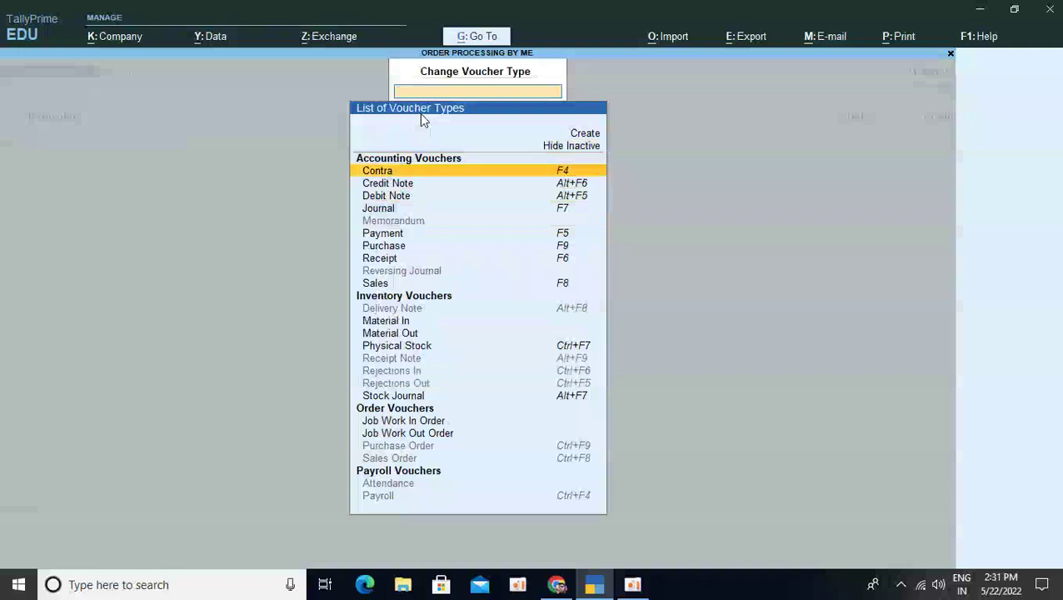
pyautogui.press('Down')
pyautogui.press('Down')
pyautogui.press('Down')
pyautogui.press('Down')
pyautogui.press('Down')
pyautogui.press('Down')
pyautogui.press('Down')
pyautogui.press('Down')
pyautogui.press('Down')
pyautogui.press('Down')
pyautogui.press('Down')
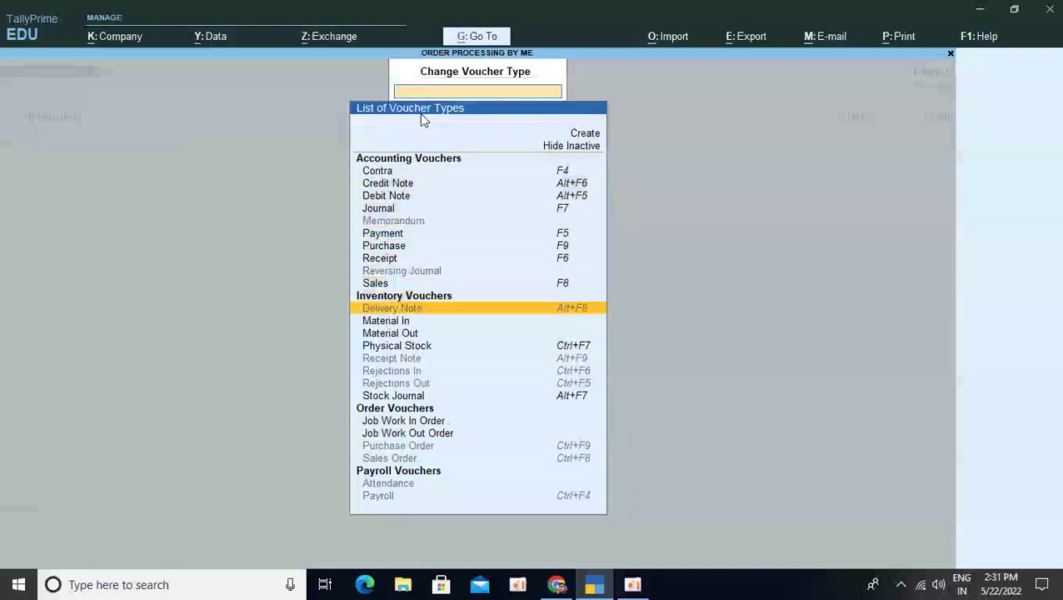
pyautogui.press('Down')
pyautogui.press('Down')
pyautogui.press('Down')
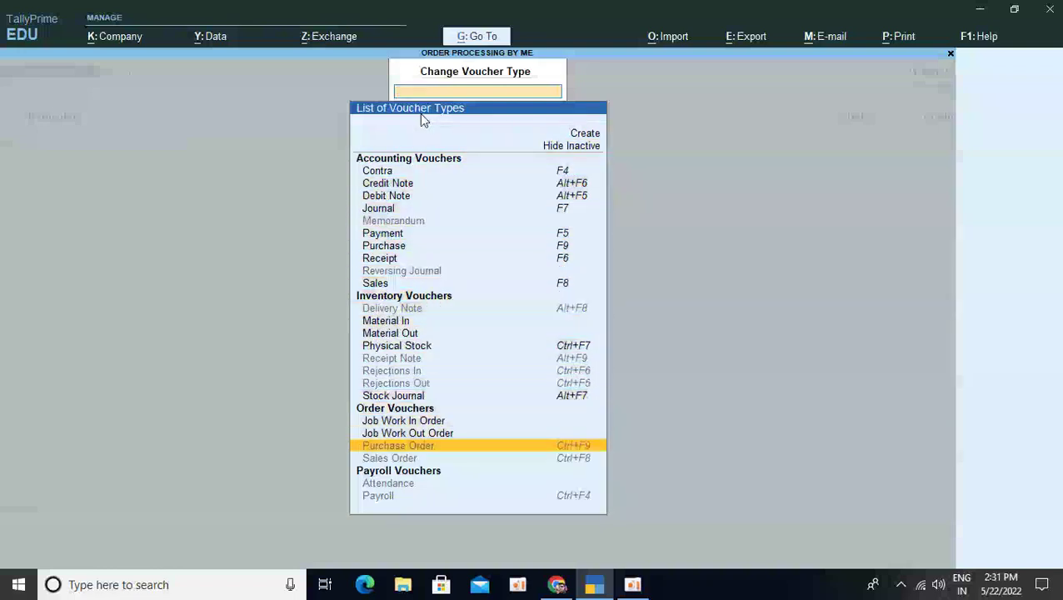
pyautogui.press('Return')
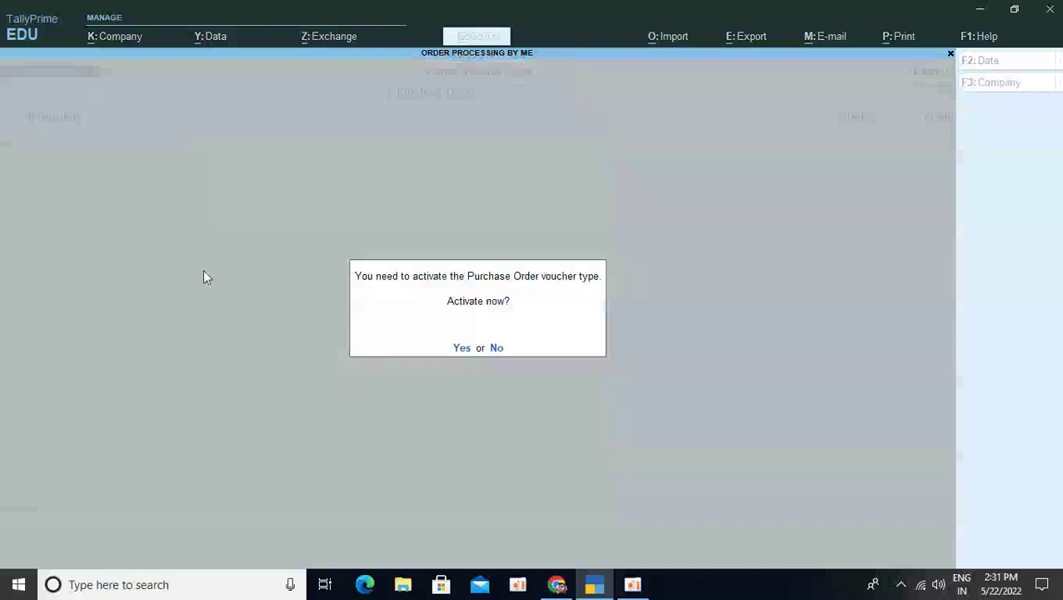
pyautogui.write('yY')
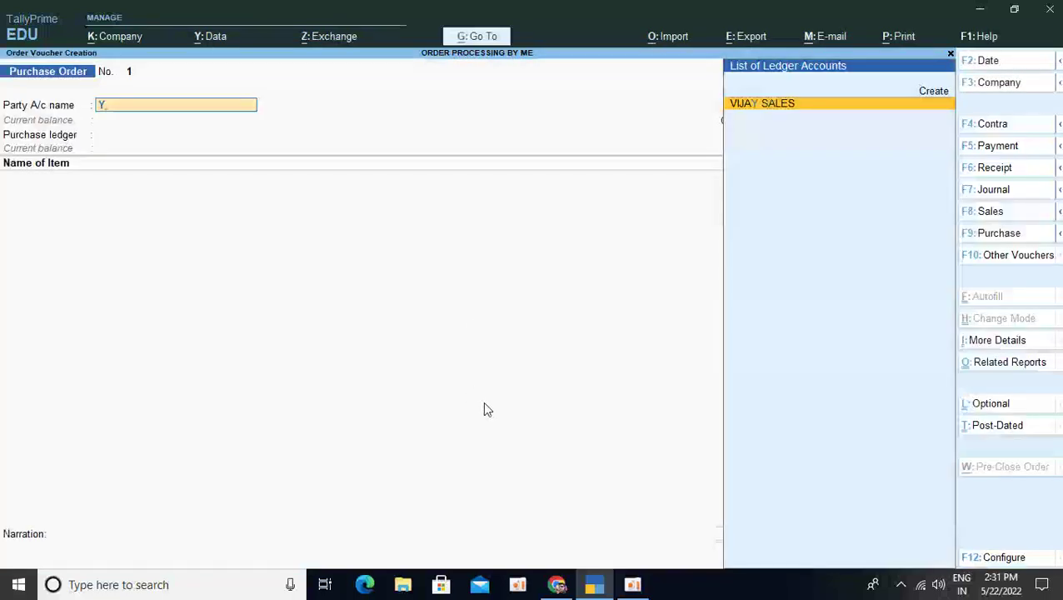
pyautogui.press('BackSpace')
# Set MI INDIA as the party account of the purchase order
pyautogui.press('Down')
pyautogui.press('Down')
pyautogui.press('Down')
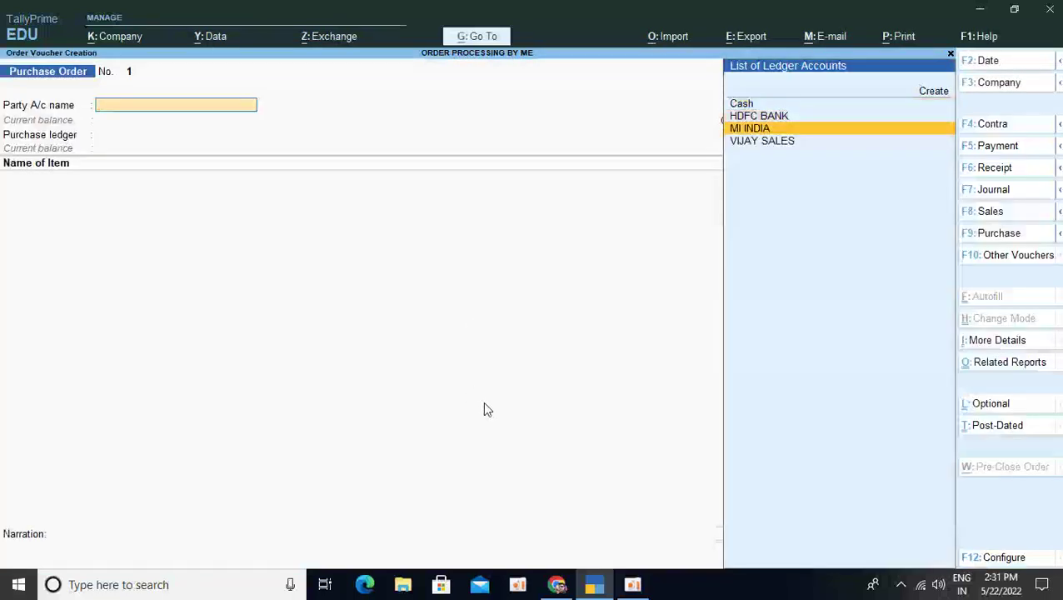
pyautogui.press('Up')
pyautogui.press('Up')
pyautogui.press('Down')
pyautogui.press('Return')
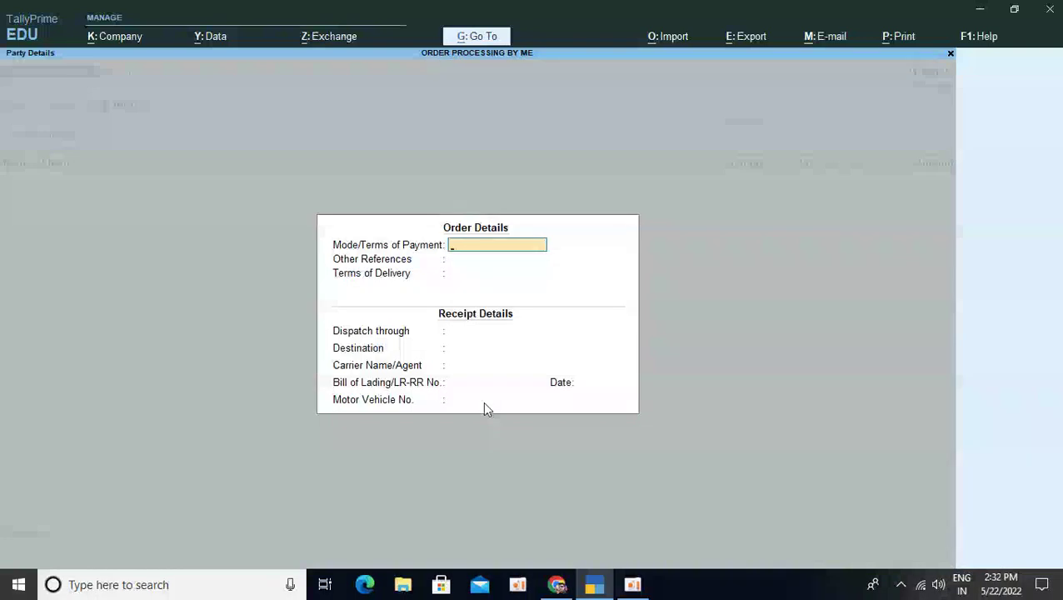
# Fill in the order details with payment mode NEFT, other references CASH and terms of delivery CREDIT
pyautogui.write('NEFT')
pyautogui.press('Return')
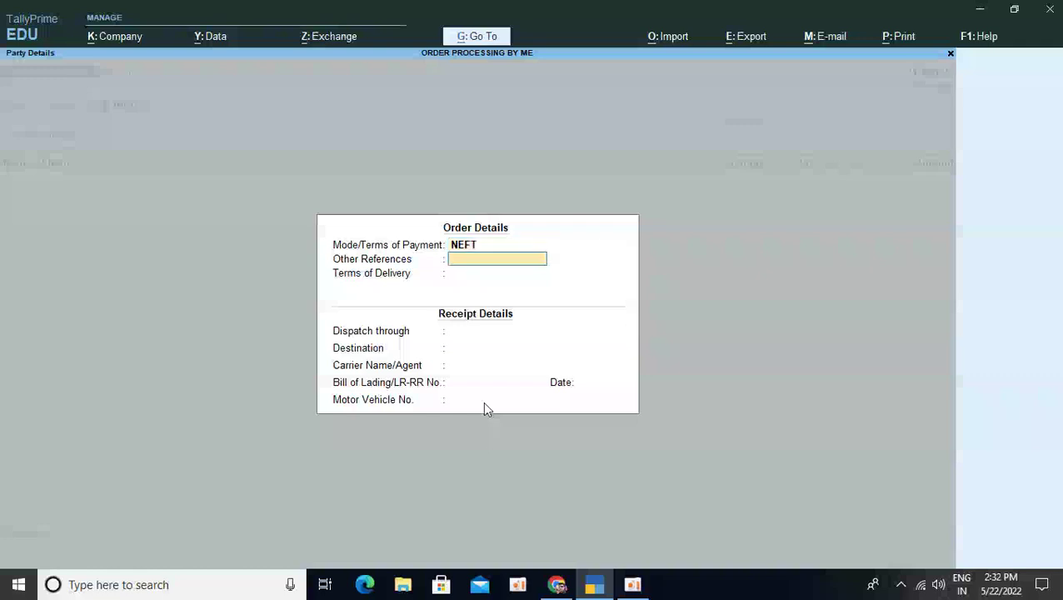
pyautogui.write('CASH')
pyautogui.press('Return')
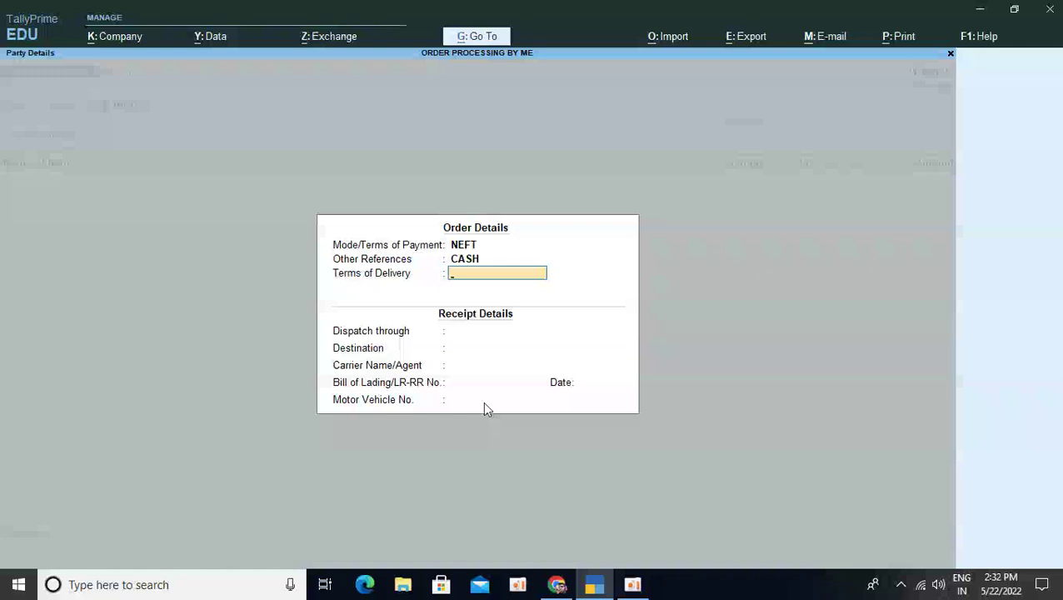
pyautogui.write('CREDIT')
pyautogui.press('Return')
pyautogui.press('Return')
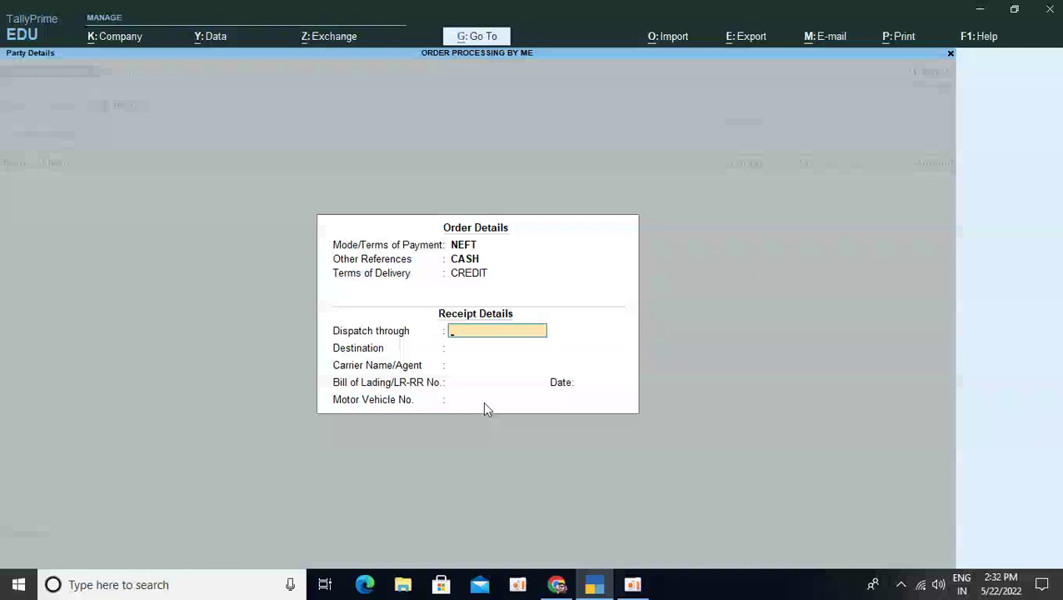
# Set dispatch through to TATA 407 and destination to KIRTINAGAR, enter the motor vehicle number, and accept the supplier's party details
pyautogui.write('TATA 407')
pyautogui.press('Return')
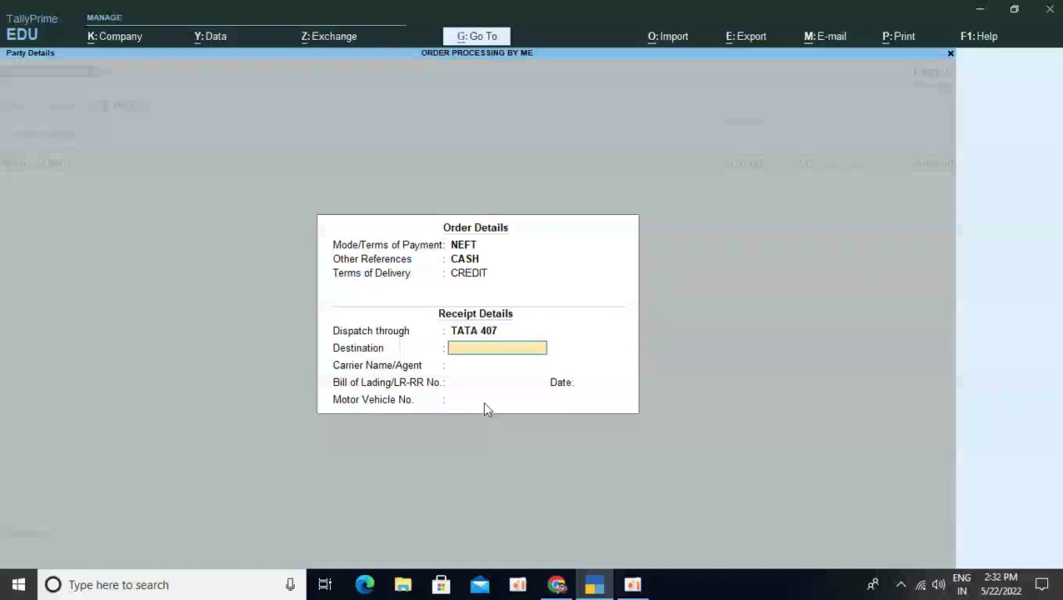
pyautogui.write('KIRTINAGAR')
pyautogui.press('Return')
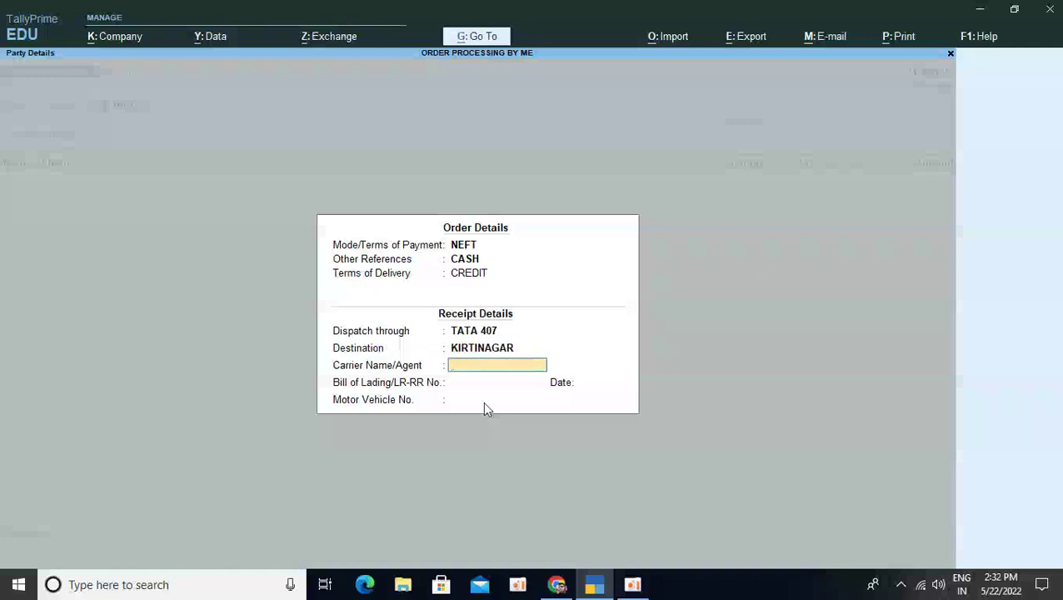
pyautogui.press('Return')
pyautogui.press('Return')
pyautogui.press('Return')
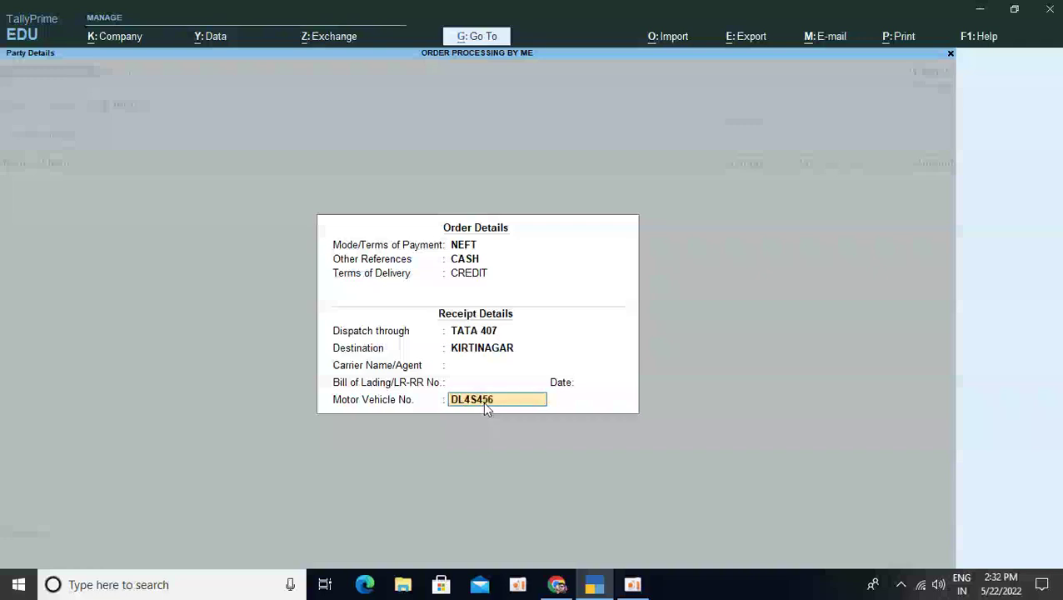
pyautogui.press('Return')
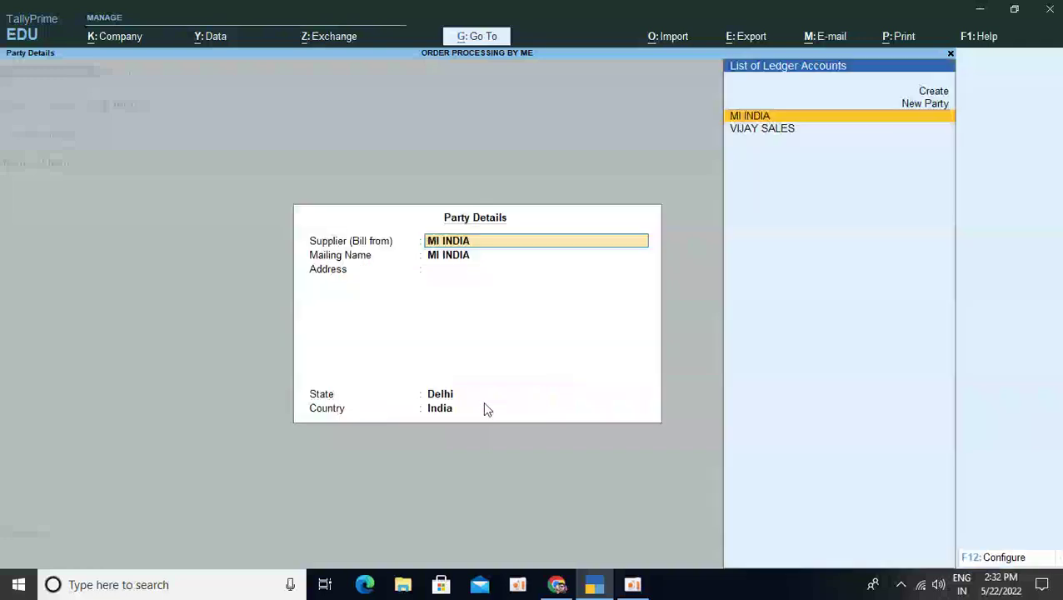
pyautogui.press('Return')
pyautogui.hotkey('ctrl', 'a')
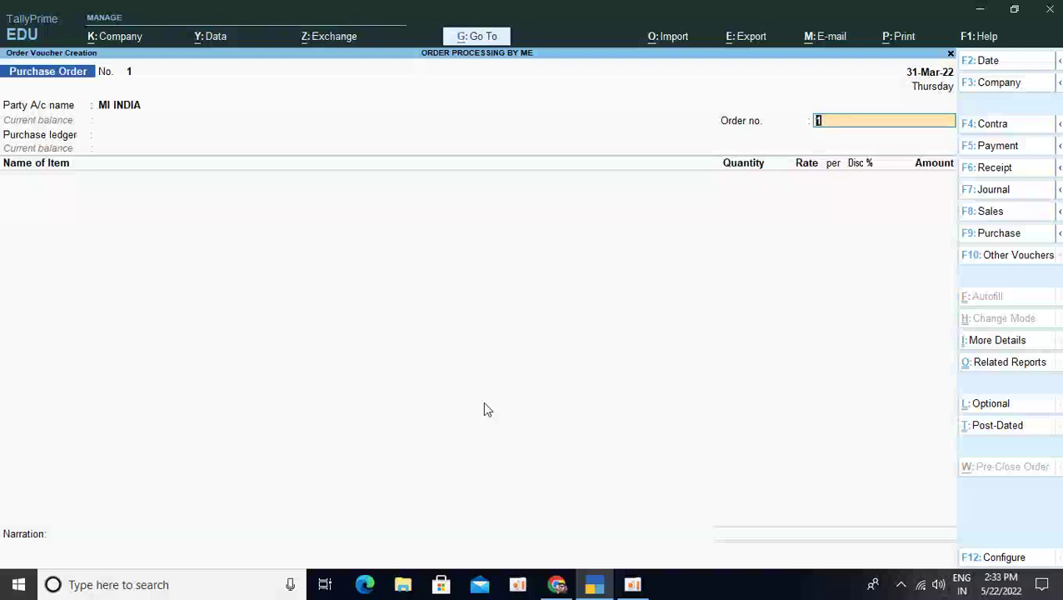
# Enter the order number and set PURCHASE as the purchase ledger
pyautogui.write('OR1')
pyautogui.press('BackSpace')
pyautogui.write('D-101')
pyautogui.press('Return')
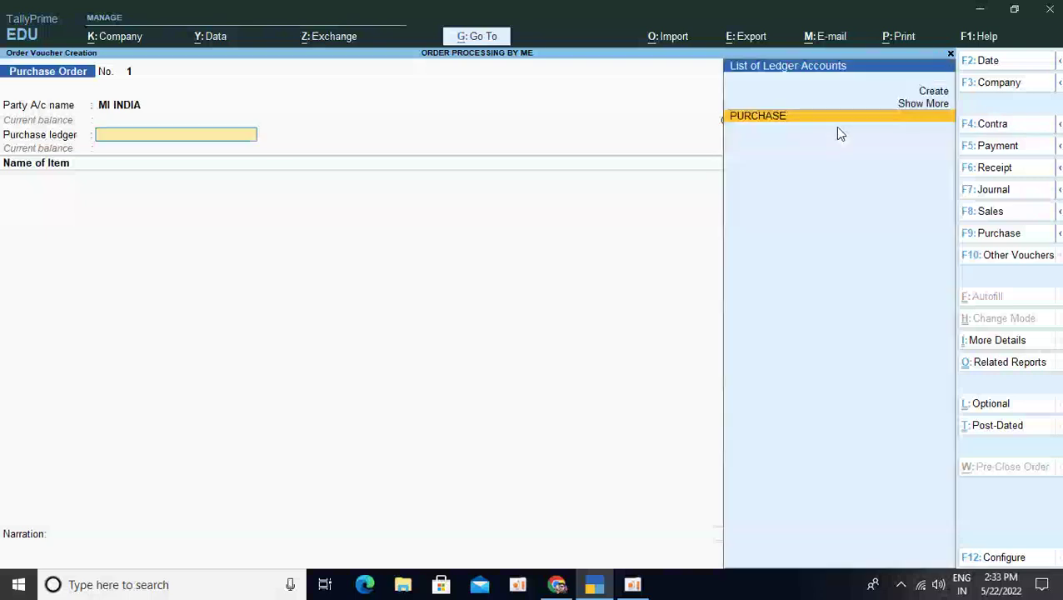
pyautogui.press('Return')
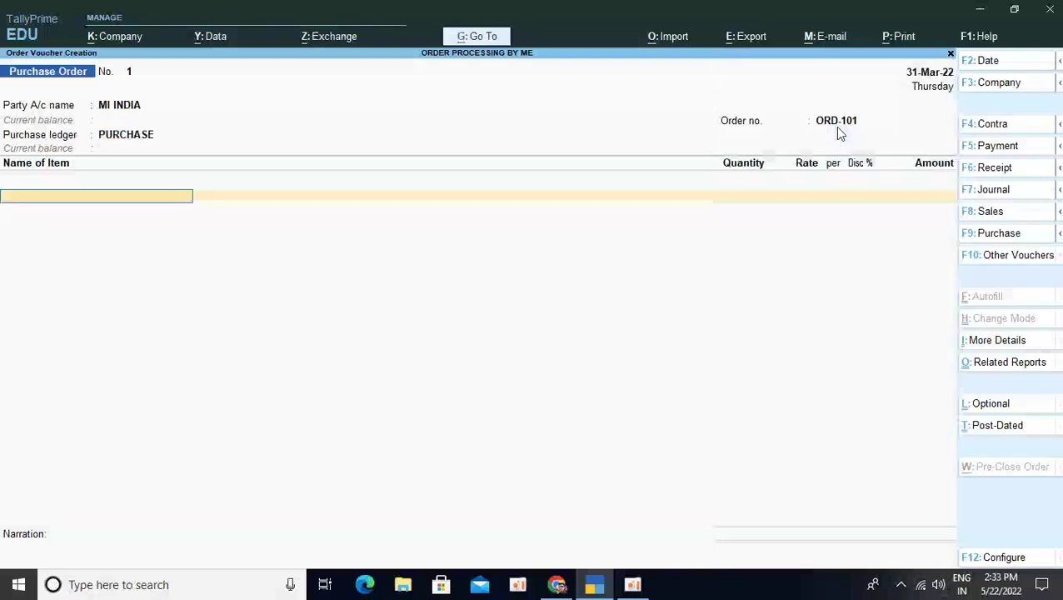
# Add MI LED TV as the item of the purchase order, due in 10 days
pyautogui.press('Down')
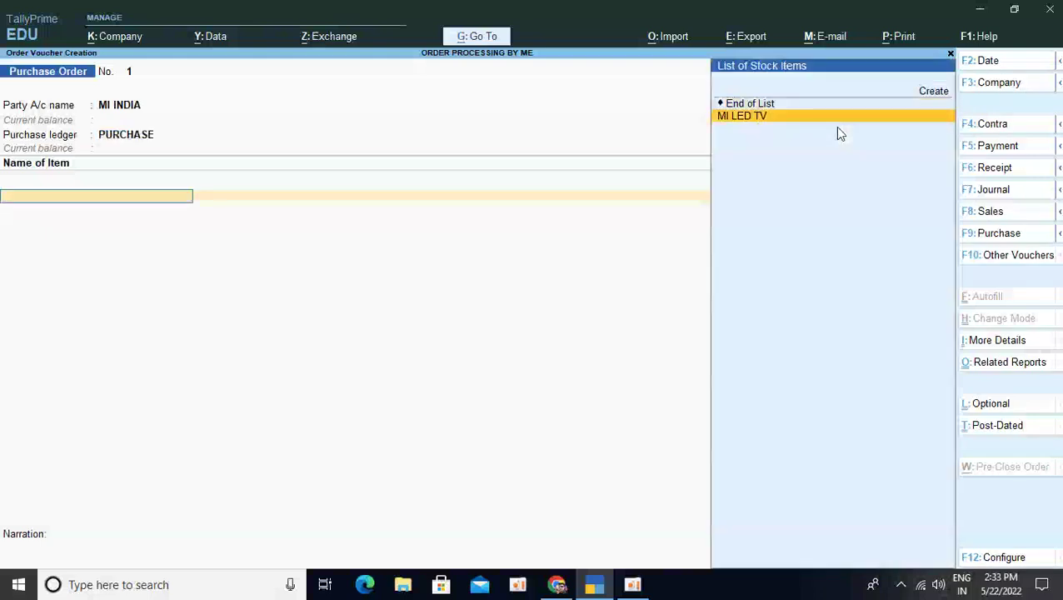
pyautogui.press('Return')
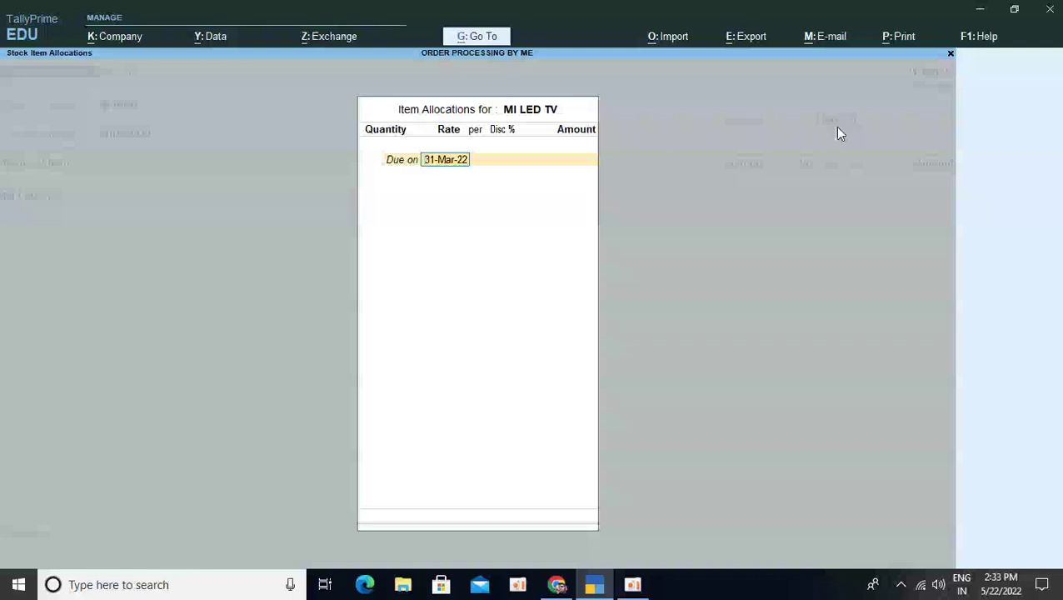
pyautogui.write('1')
pyautogui.press('Return')
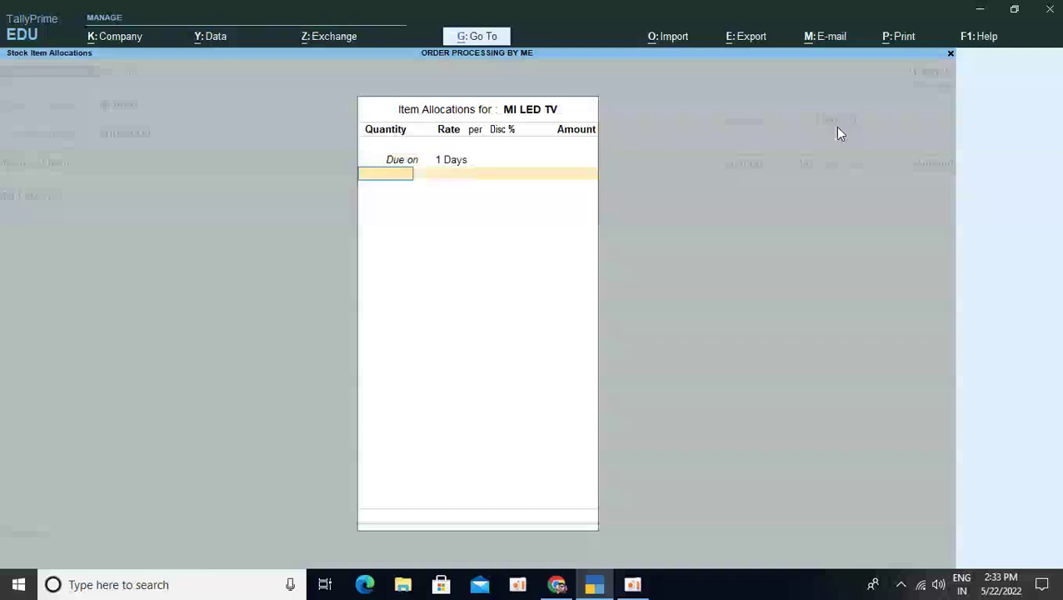
pyautogui.press('BackSpace')
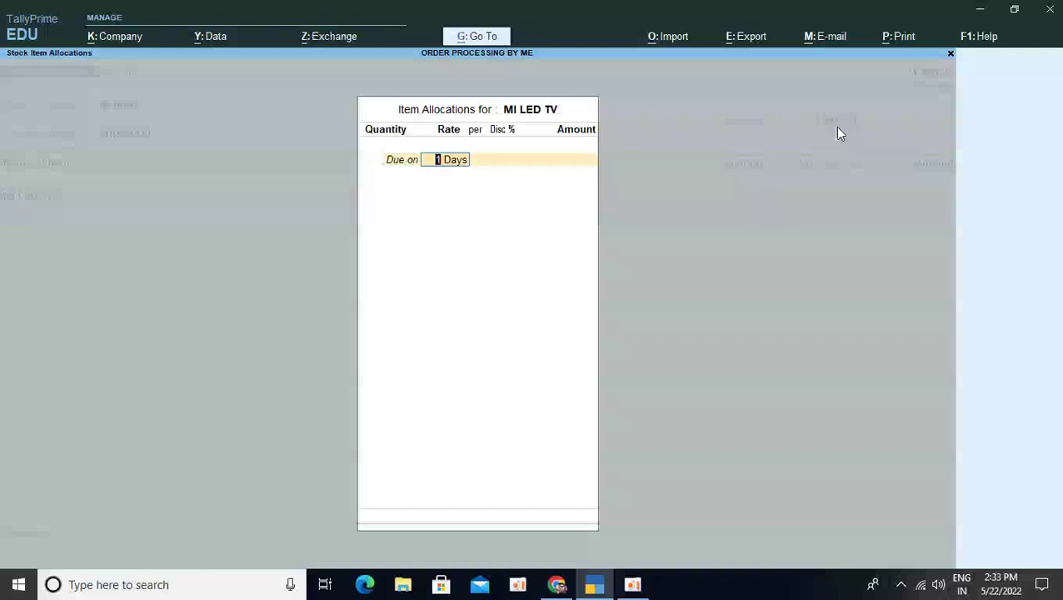
pyautogui.write('10')
pyautogui.press('Return')
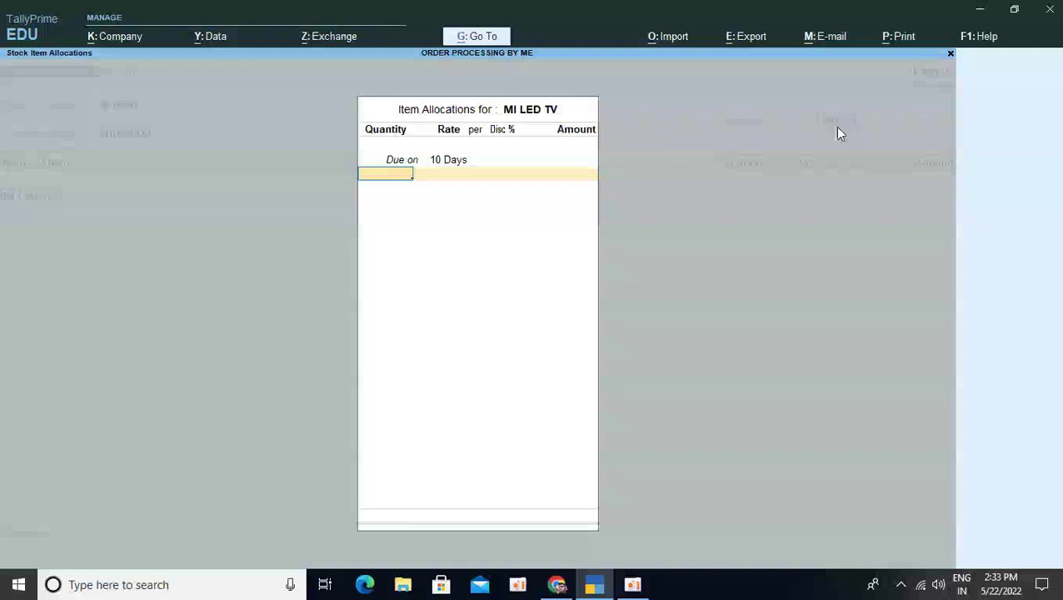
# Allocate 100 PCS of MI LED TV at a rate of 10000 with 5% discount, and try to finish the order
pyautogui.write('100')
pyautogui.press('Return')
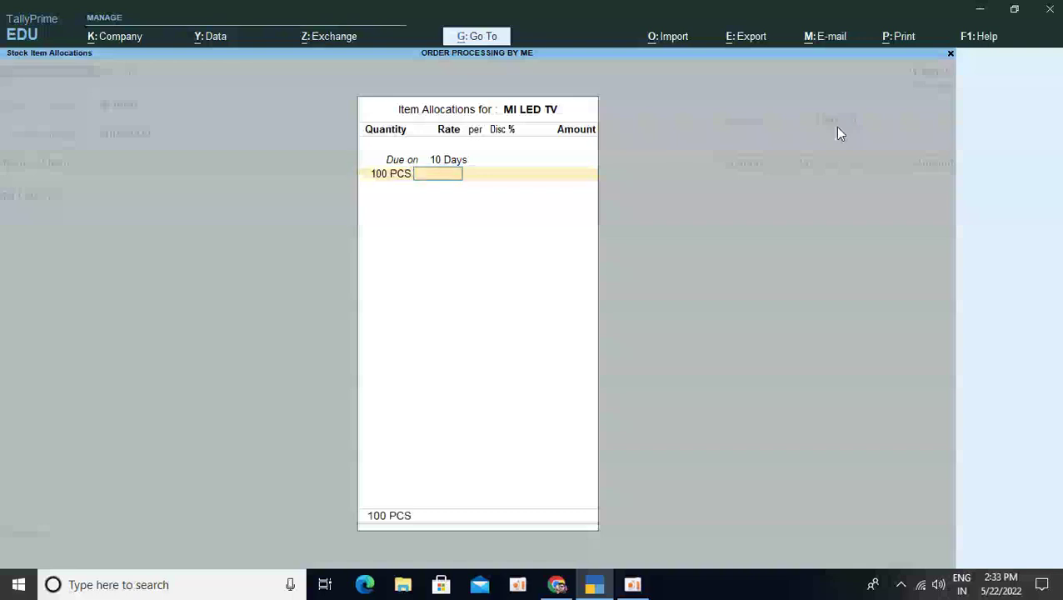
pyautogui.write('10000')
pyautogui.press('Return')
pyautogui.press('Return')
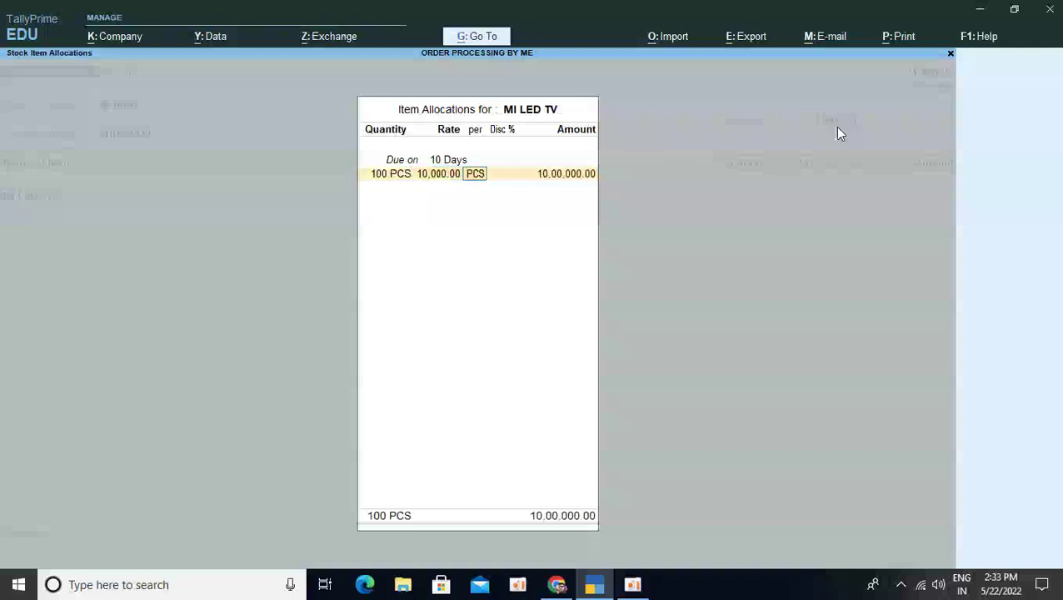
pyautogui.write('5')
pyautogui.press('Return')
pyautogui.press('Return')
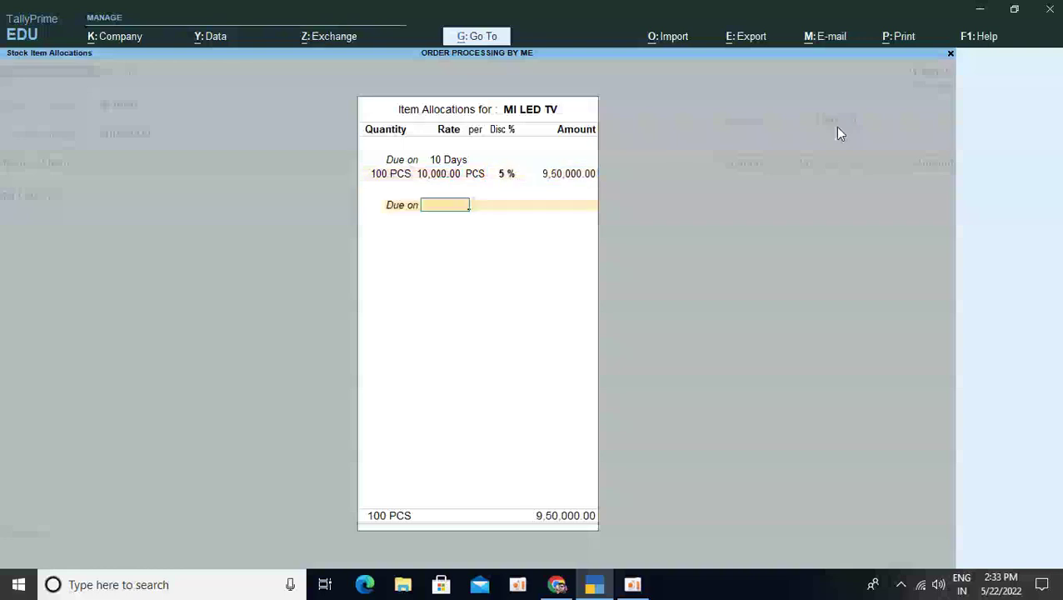
pyautogui.press('Return')
pyautogui.press('Return')
pyautogui.press('Return')
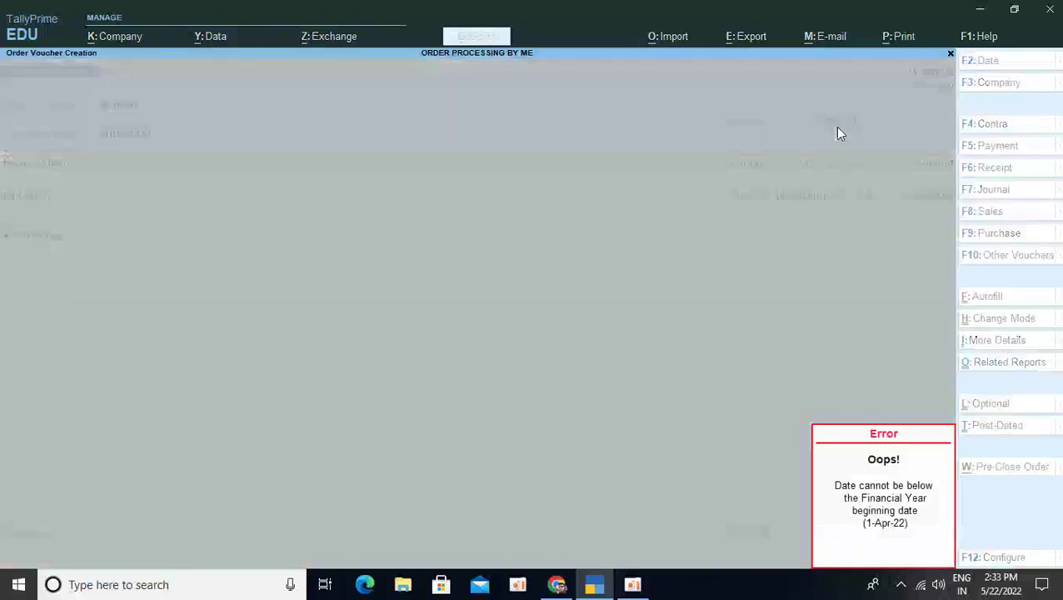
# Abandon the unsaved purchase order and return to the Gateway of Tally
pyautogui.press('Escape')
pyautogui.press('Escape')
pyautogui.press('Up')
pyautogui.press('Up')
pyautogui.press('Up')
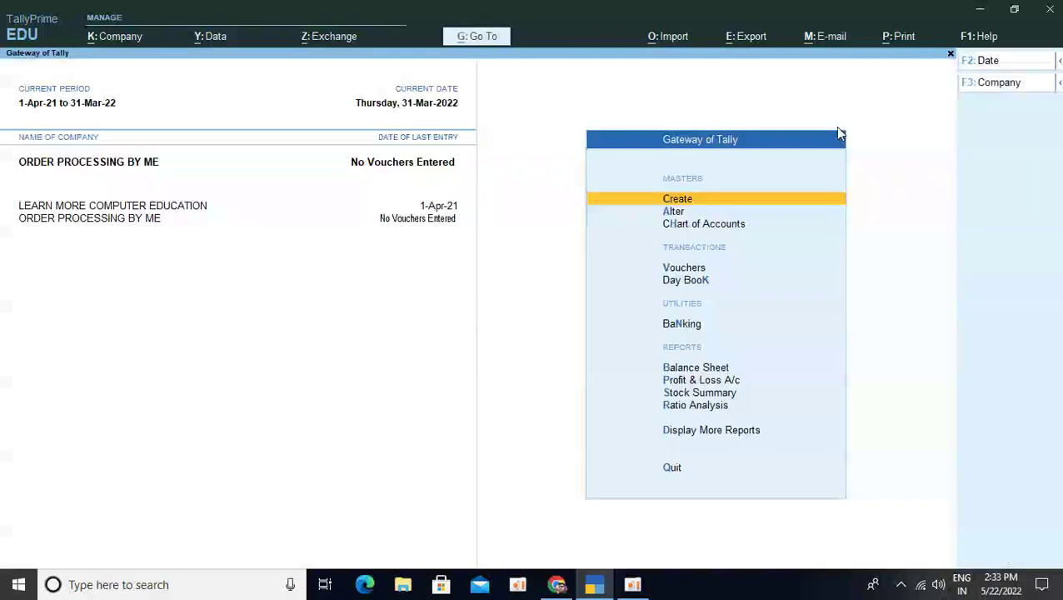
# Change the current period to begin on 1-4-2022 and update the year of its 31-3 end date
pyautogui.click(61, 101)
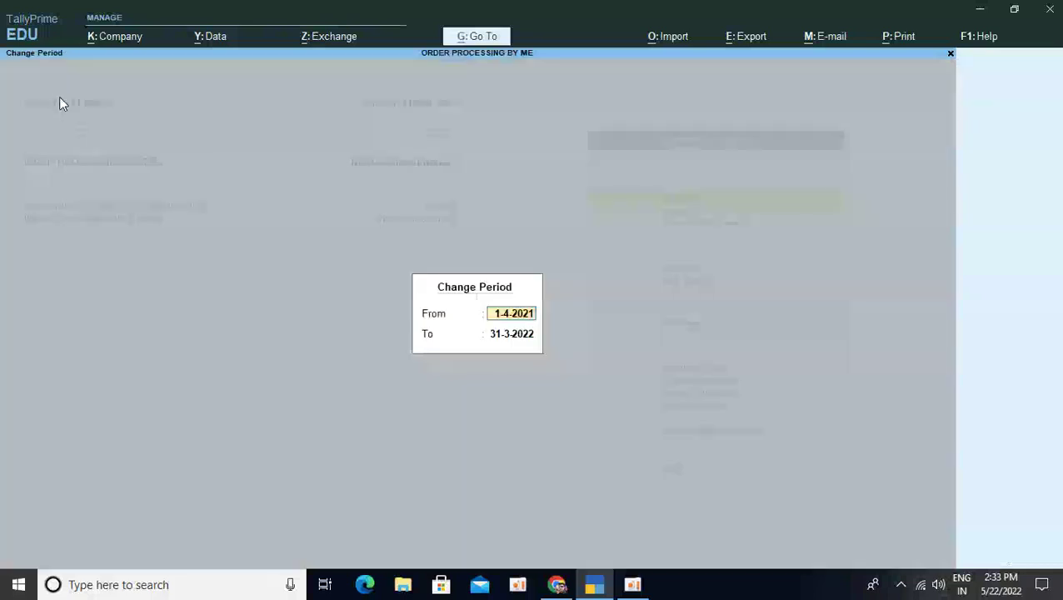
pyautogui.press('BackSpace')
pyautogui.press('Escape')
pyautogui.click(79, 97)
pyautogui.press('BackSpace')
pyautogui.write('2')
pyautogui.press('Return')
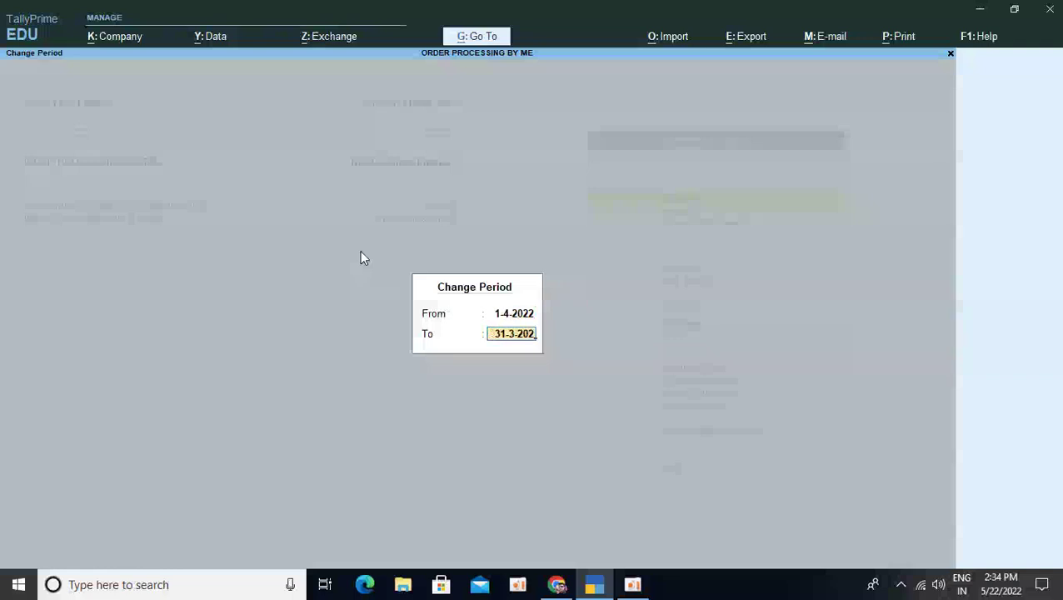
pyautogui.press('Return')
# Create a new purchase order voucher with MI INDIA as the party account
pyautogui.hotkey('ctrl', 'F9')
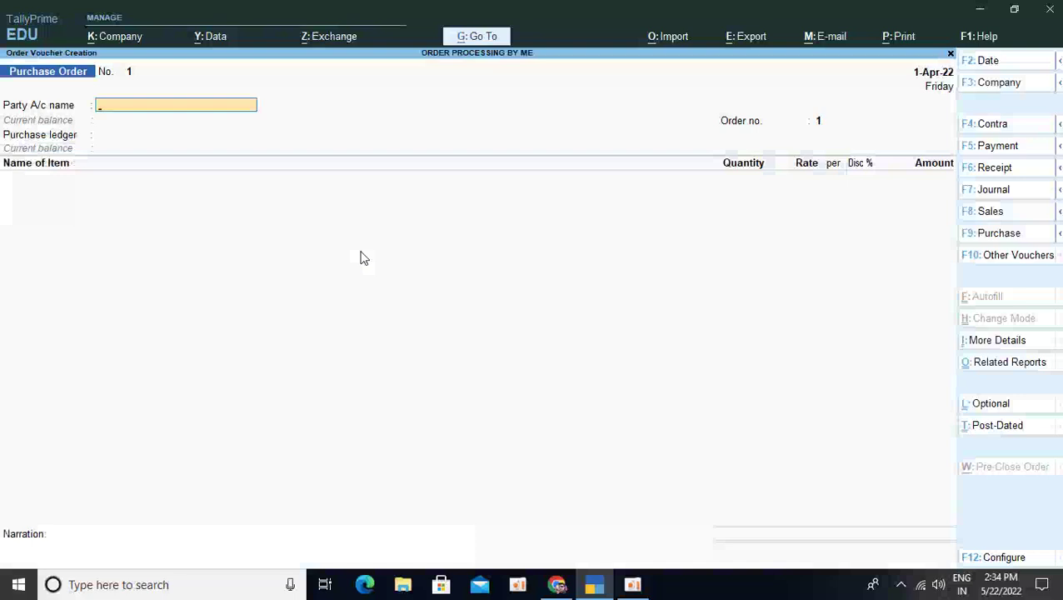
pyautogui.write('in')
pyautogui.press('Return')
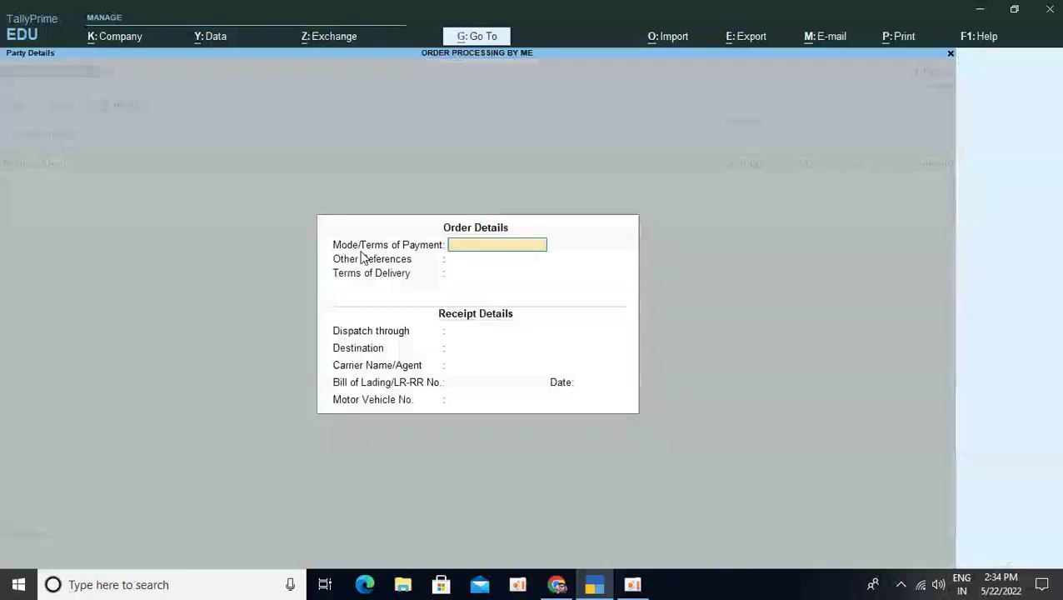
# Enter NEFT as the mode of payment, CASH as other references and CREDIT as terms of delivery
pyautogui.write('NEFT')
pyautogui.press('Return')
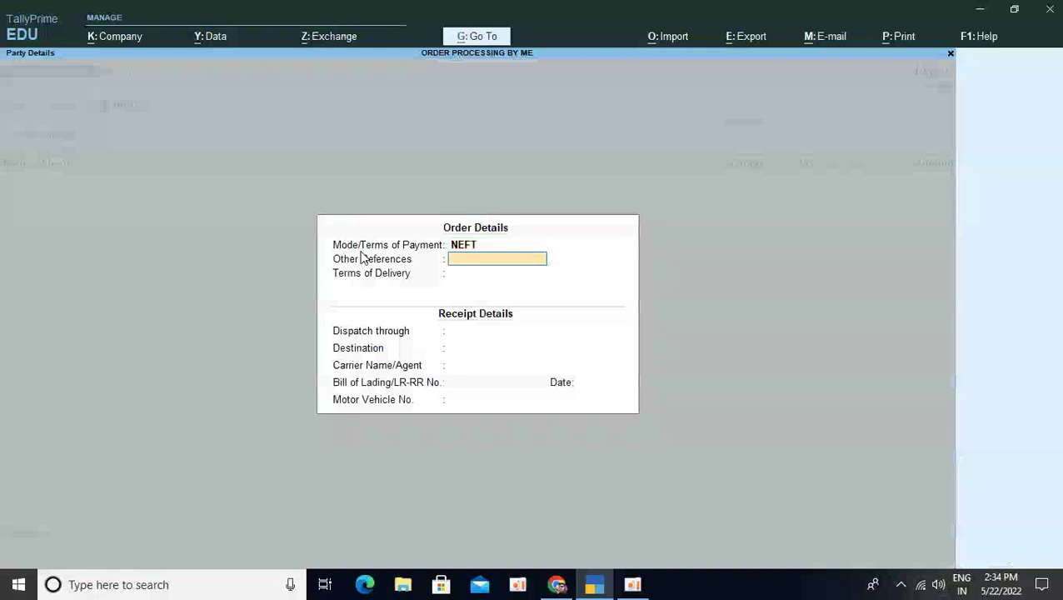
pyautogui.write('CASH')
pyautogui.press('Return')
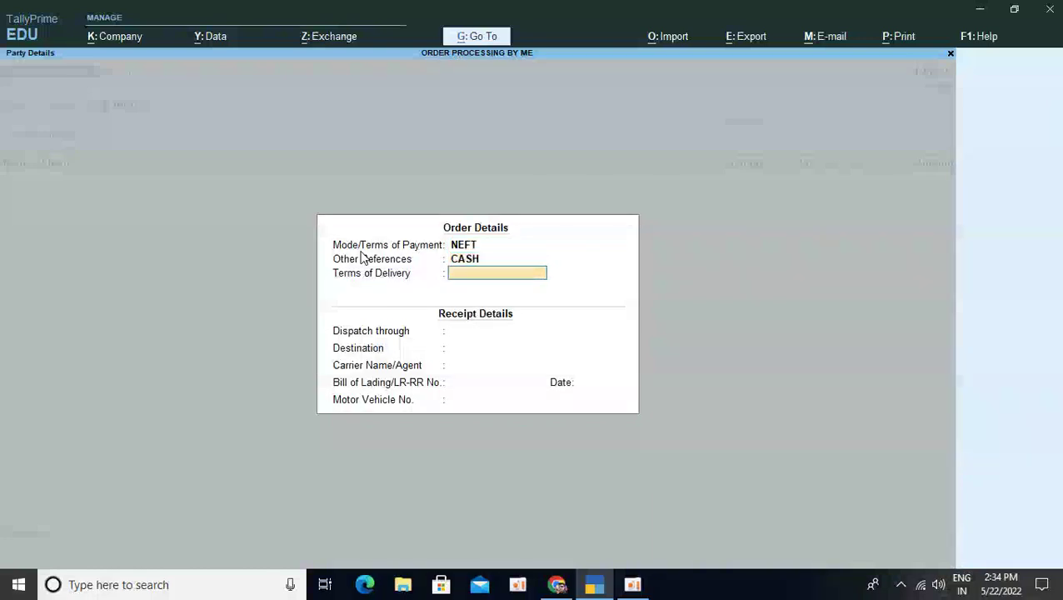
pyautogui.write('CREDIT')
pyautogui.press('Return')
pyautogui.press('Return')
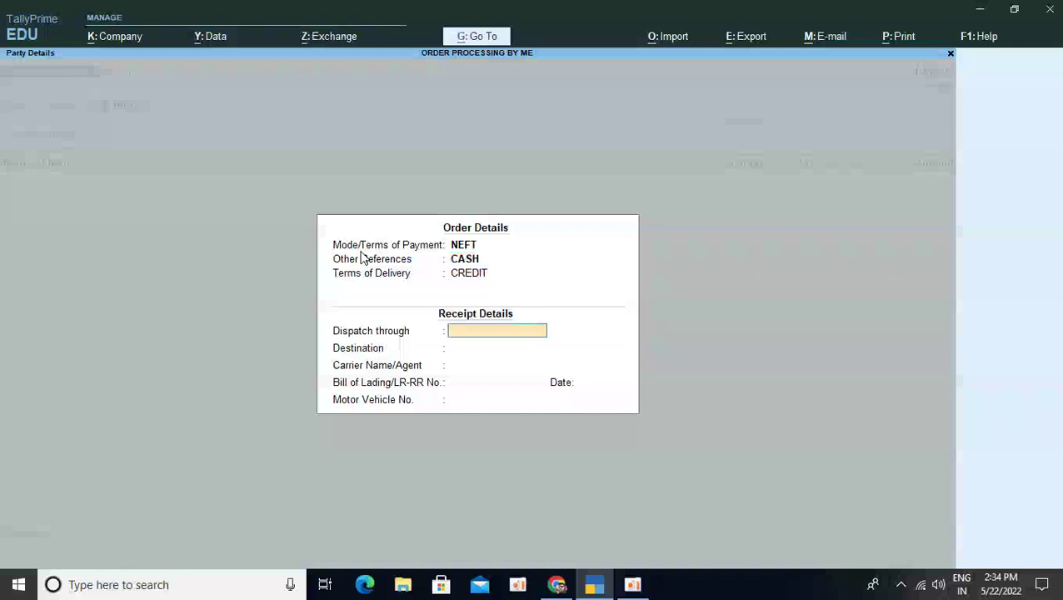
# Set the receipt details to dispatch through TATA 407 with destination KIRTINAGAR
pyautogui.write('TATAL')
pyautogui.press('BackSpace')
pyautogui.write('407')
pyautogui.press('Return')
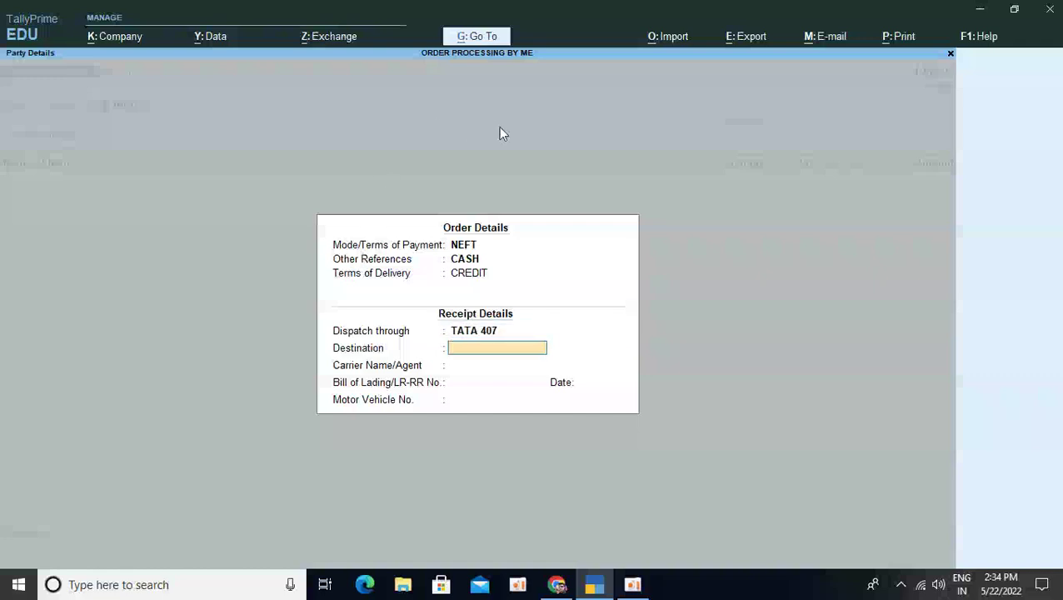
pyautogui.write('KIRTINAGAR')
pyautogui.press('Return')
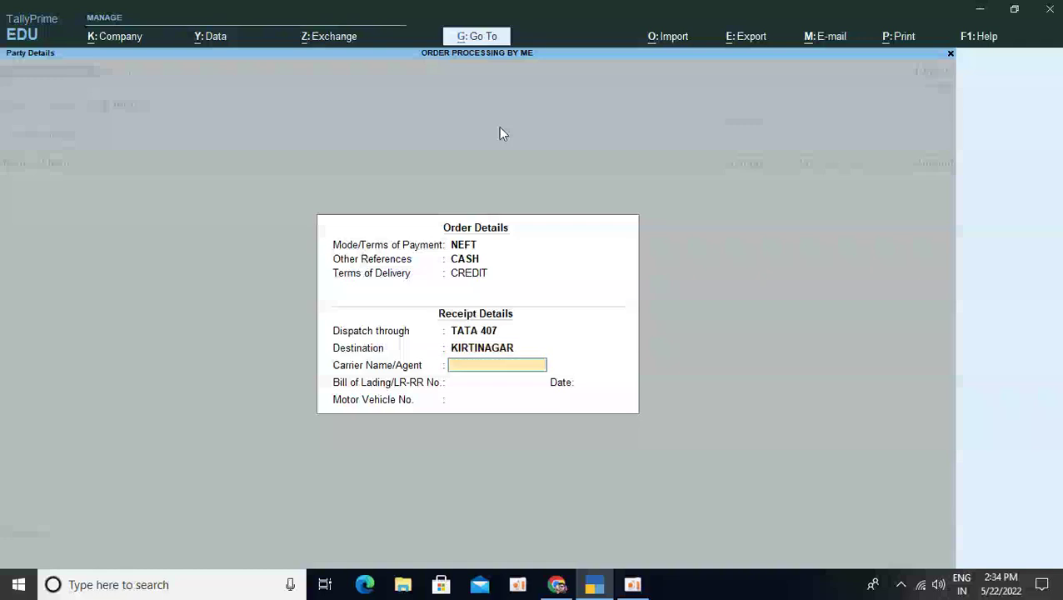
# Enter the motor vehicle number, leaving carrier and bill of lading blank, and accept MI INDIA's party details
pyautogui.press('Return')
pyautogui.press('Return')
pyautogui.write('DL')
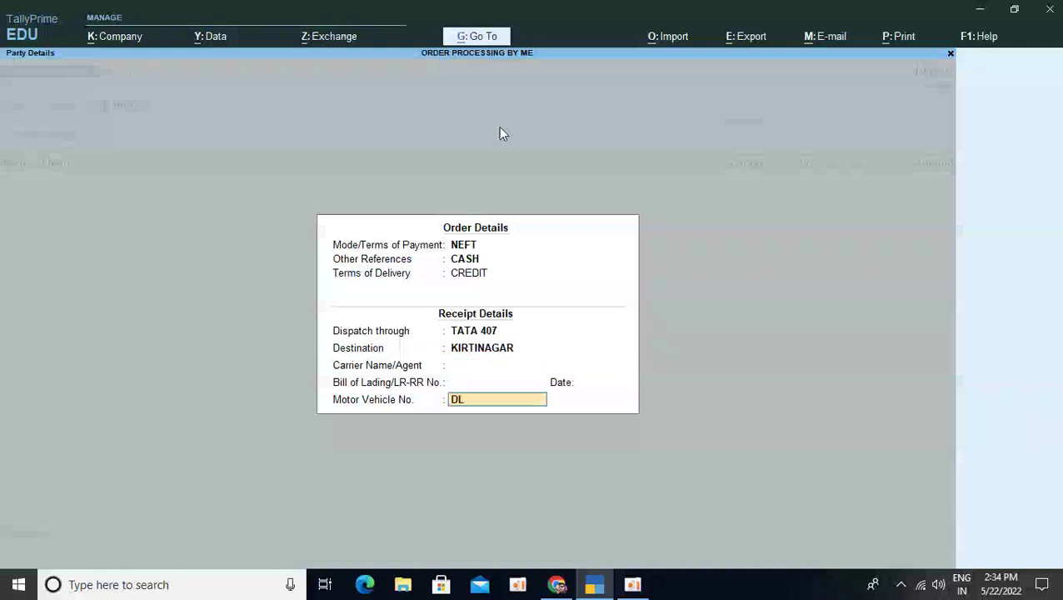
pyautogui.write('4S1Z2345')
pyautogui.press('Return')
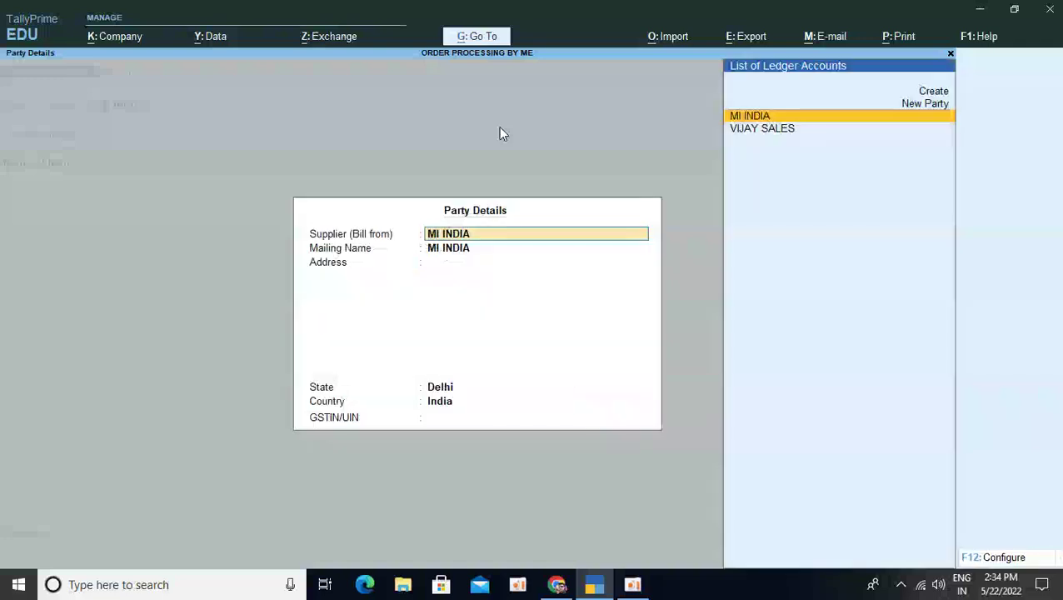
pyautogui.press('Return')
pyautogui.press('Return')
pyautogui.press('Return')
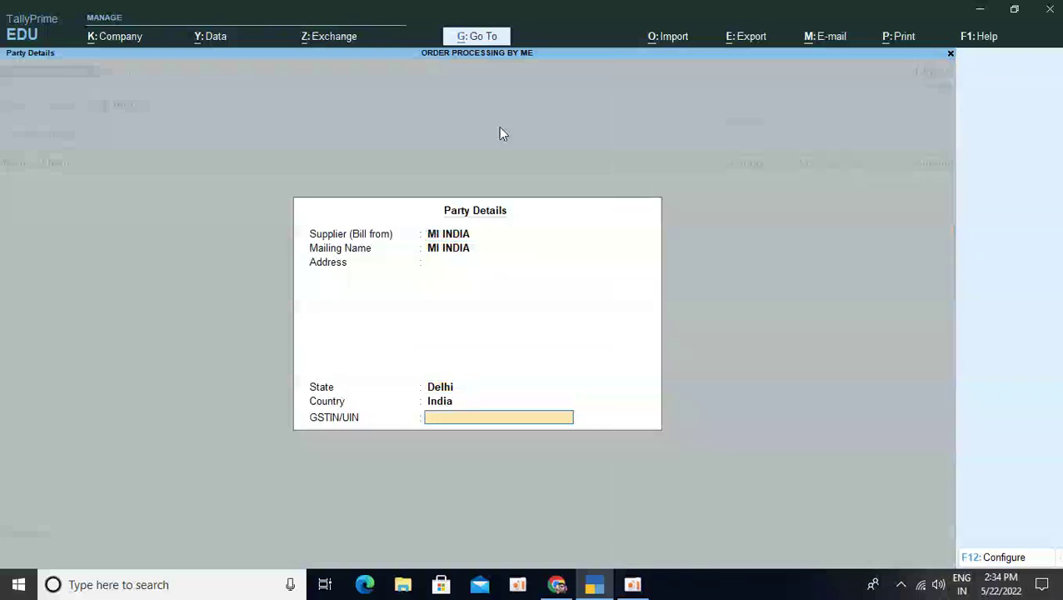
pyautogui.press('Return')
# Enter the order number and choose PURCHASE as the purchase ledger
pyautogui.write('O')
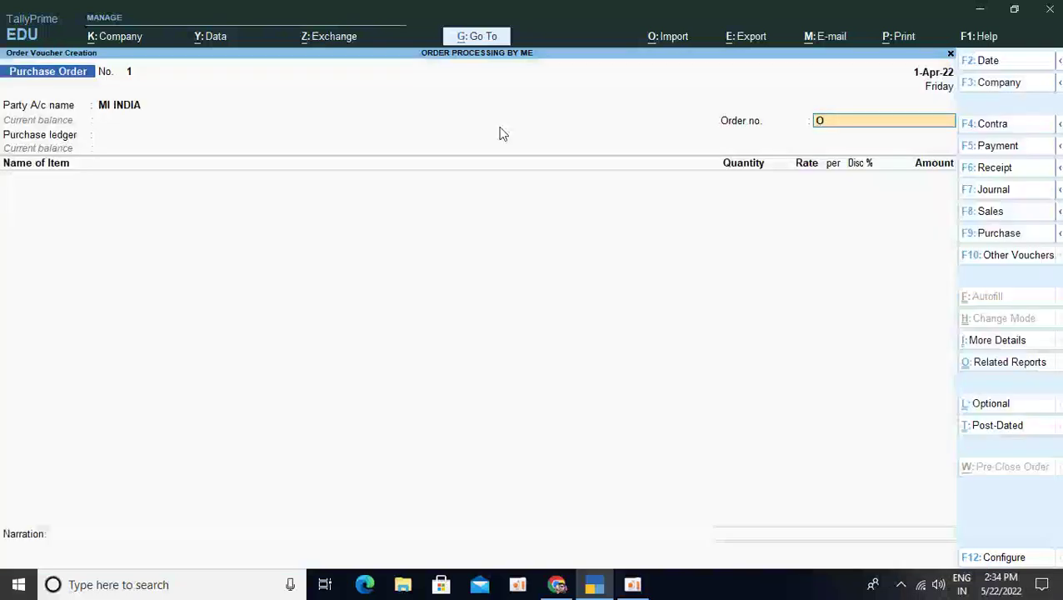
pyautogui.write('RD-1000')
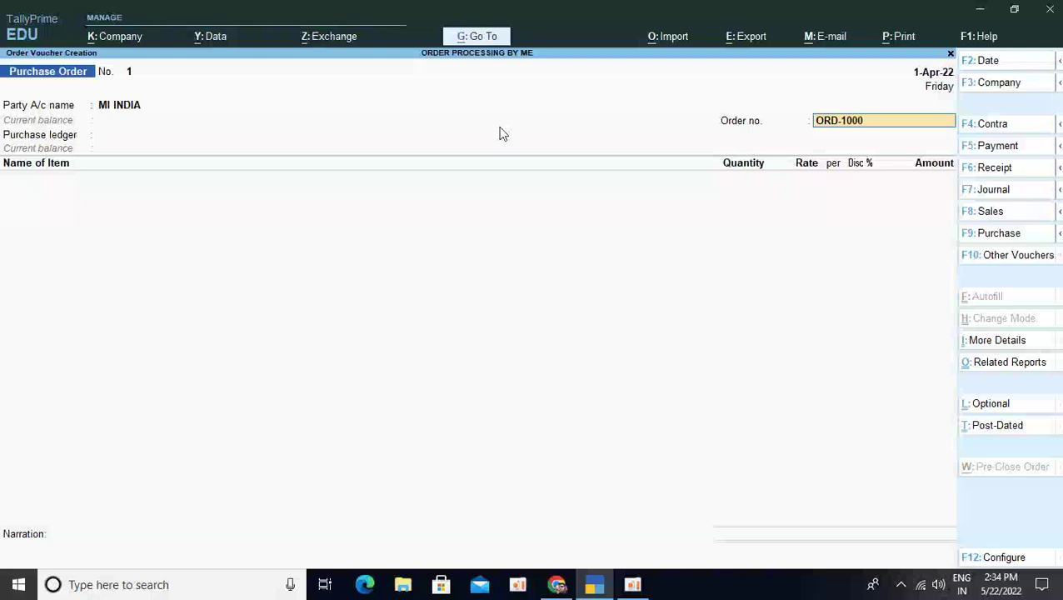
pyautogui.write('1')
pyautogui.press('Return')
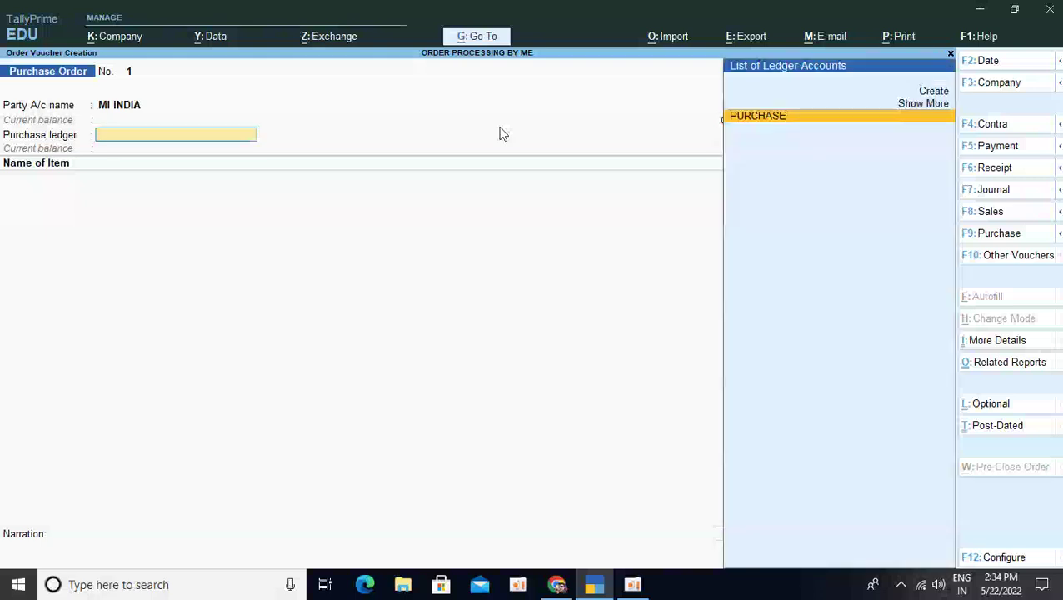
pyautogui.press('Return')
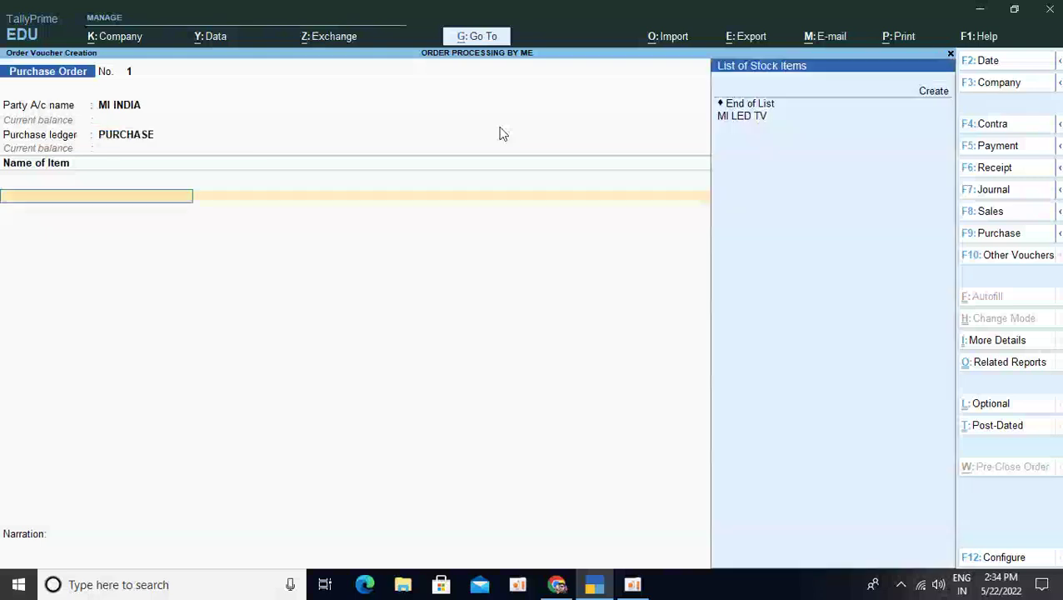
# Add MI LED TV to the order, due on 1-Apr-22, with a quantity of 100 PCS
pyautogui.press('Down')
pyautogui.press('Return')
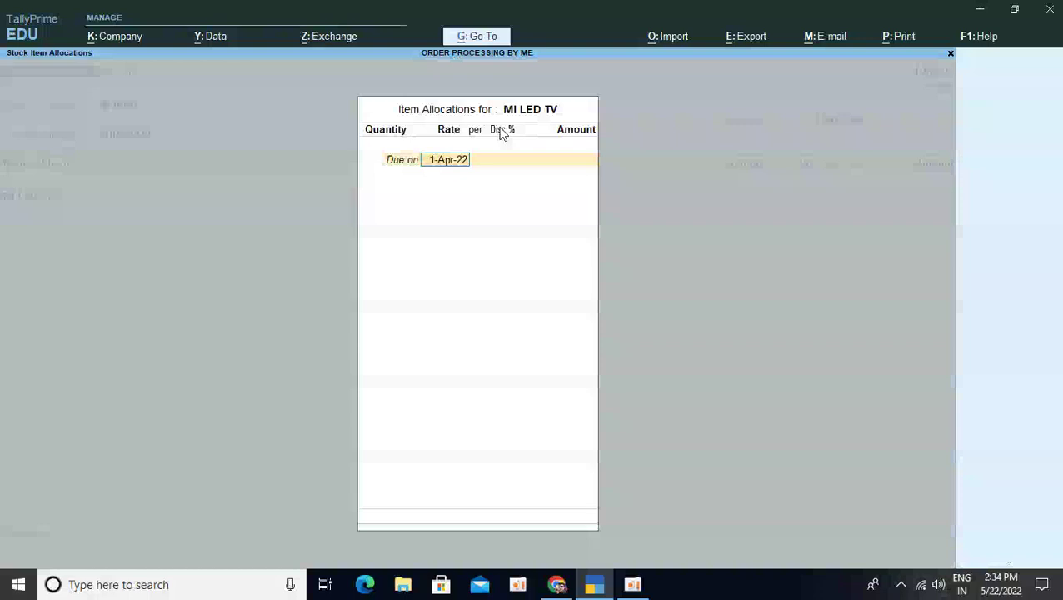
pyautogui.press('Return')
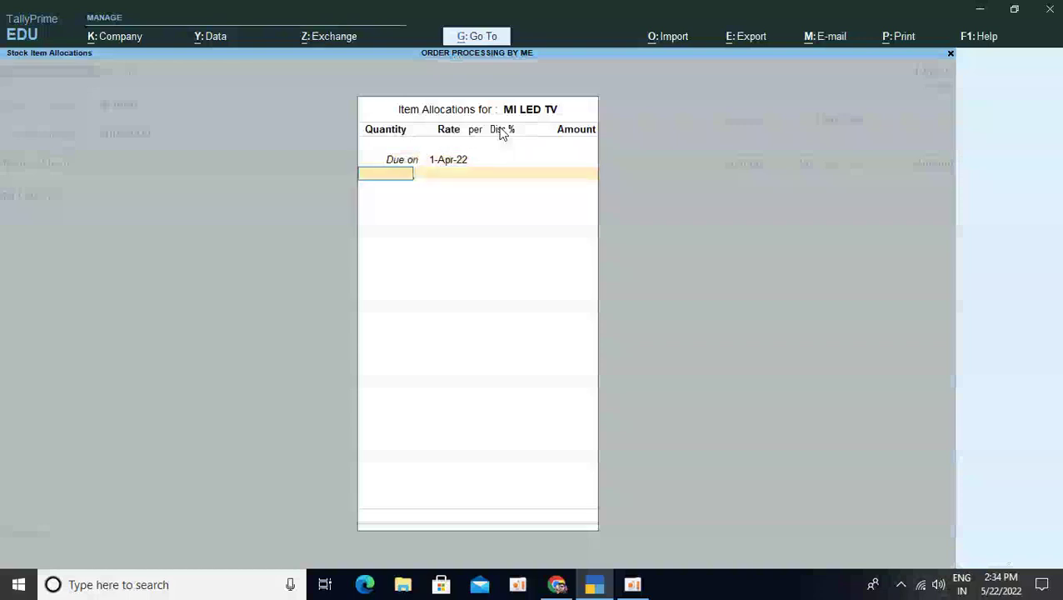
pyautogui.press('Return')
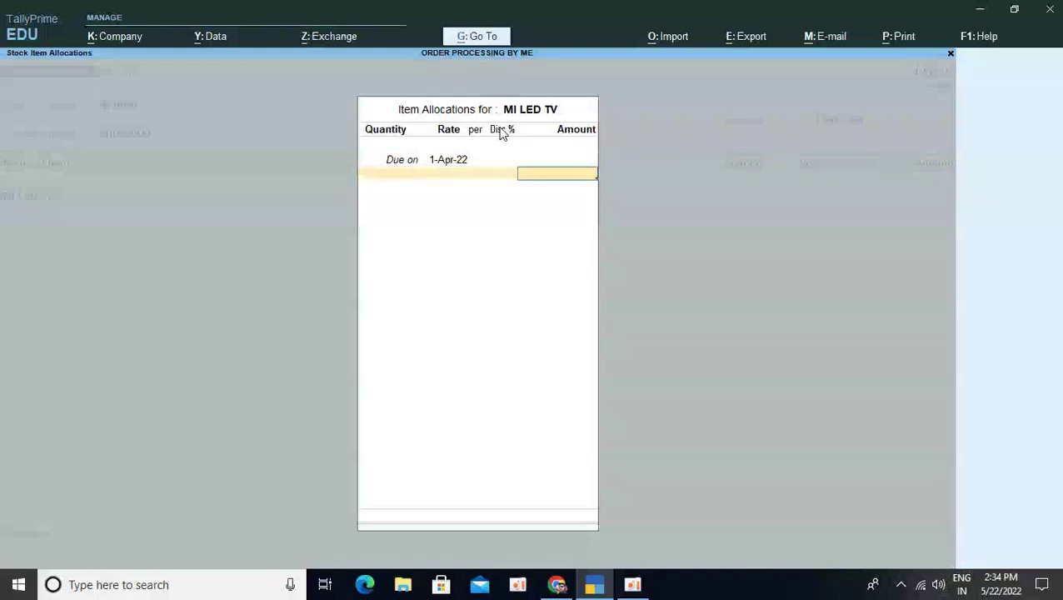
pyautogui.press('BackSpace')
pyautogui.write('100')
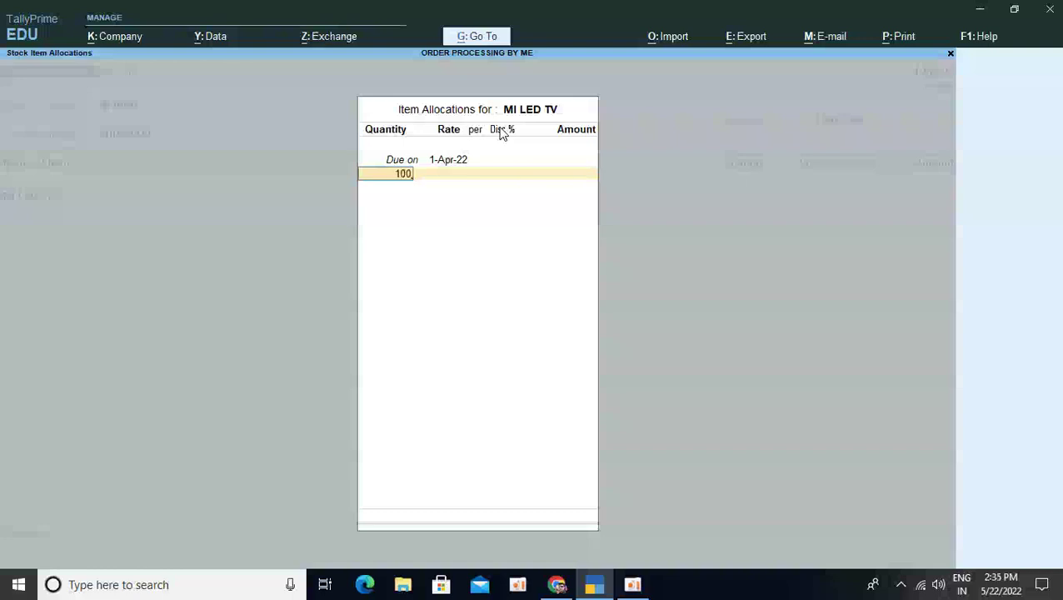
pyautogui.press('Return')
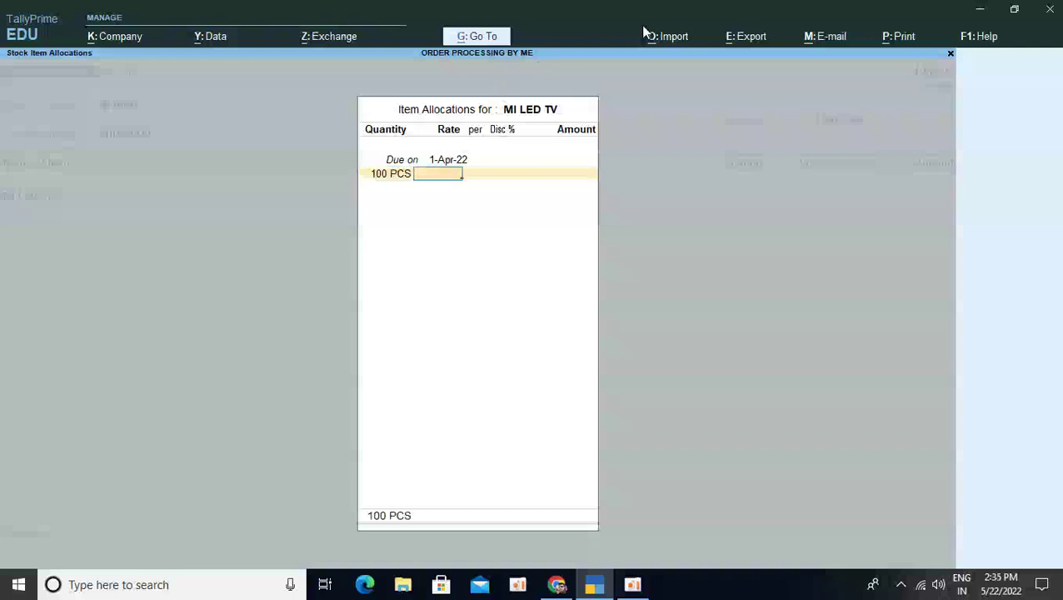
# Set the MI LED TV rate to 10000 per PCS with 5% discount, and save the purchase order without narration
pyautogui.write('10000')
pyautogui.press('Return')
pyautogui.press('Return')
pyautogui.write('5')
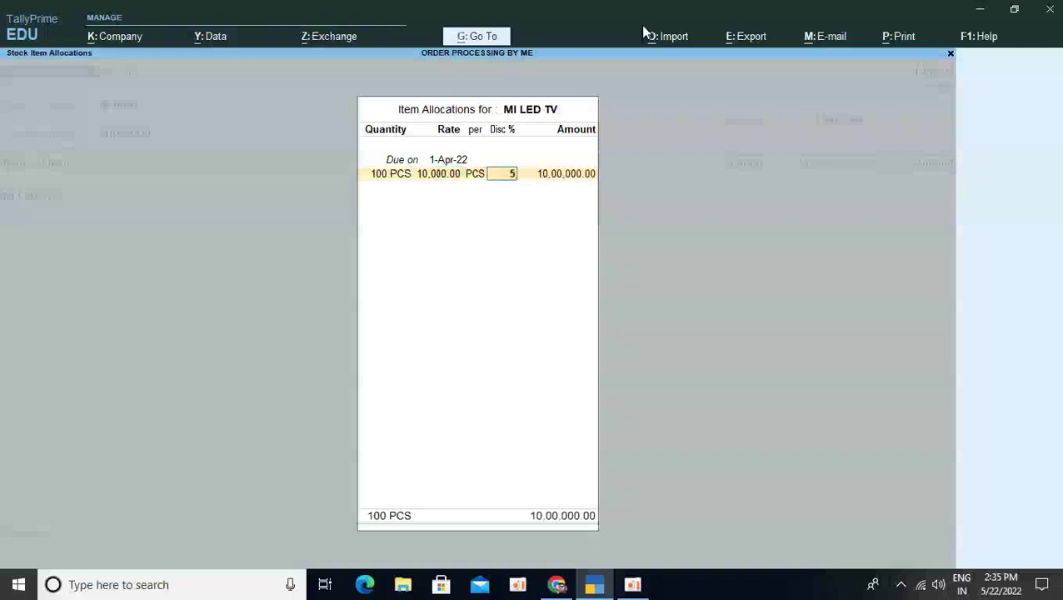
pyautogui.press('Return')
pyautogui.press('Return')
pyautogui.press('Return')
pyautogui.press('Return')
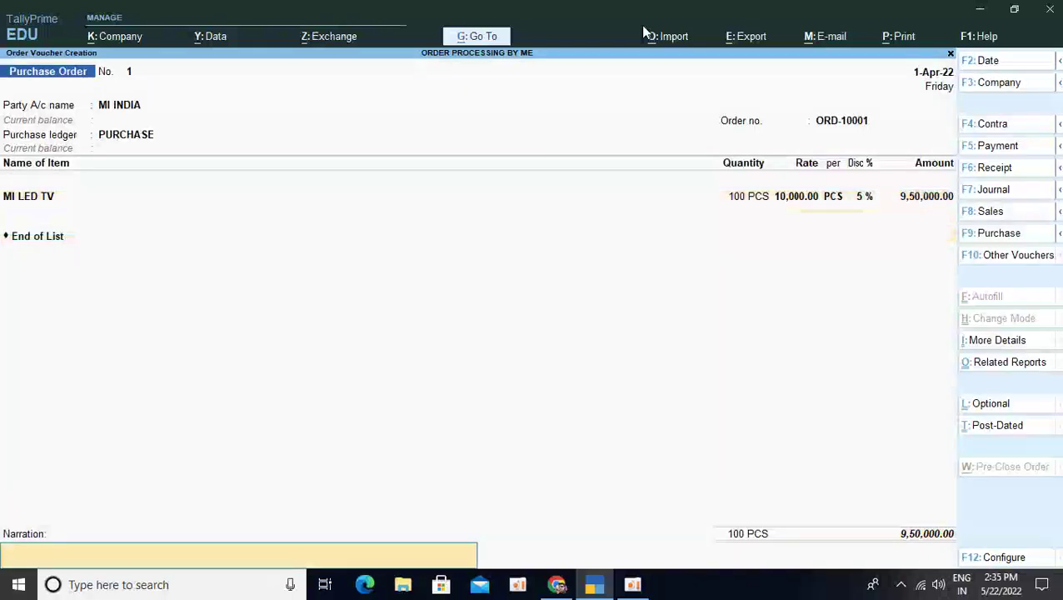
pyautogui.press('Return')
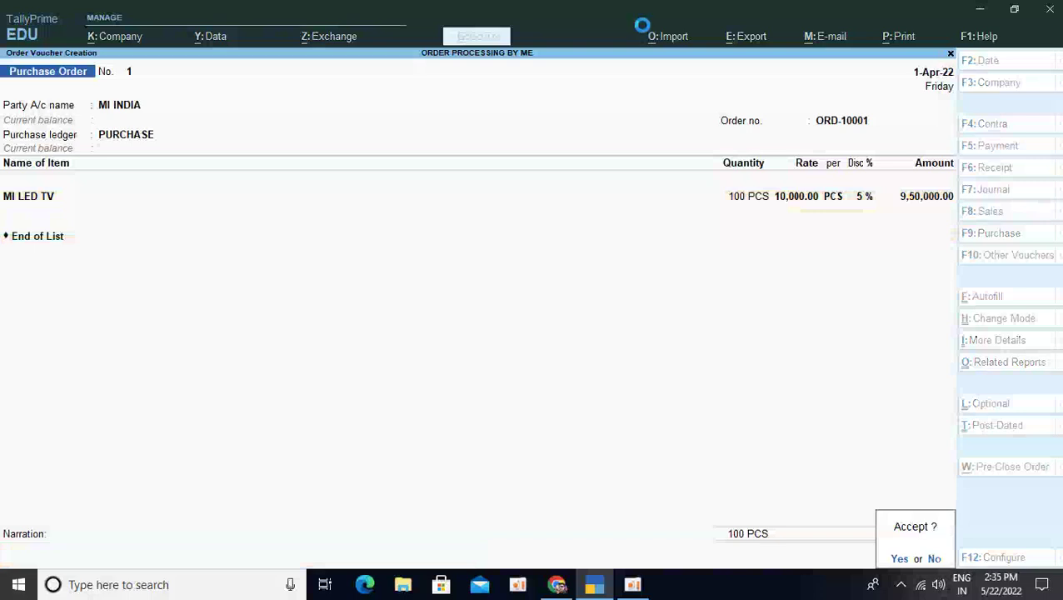
pyautogui.press('Return')
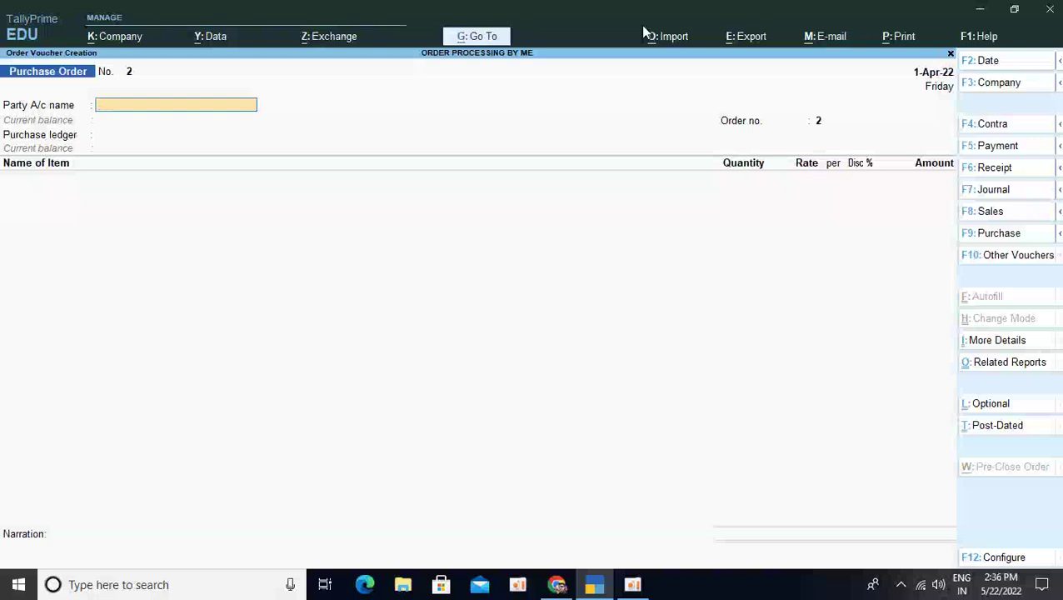
# Change the voucher type to Receipt Note, showing the inactive voucher types and activating it
pyautogui.press('F10')
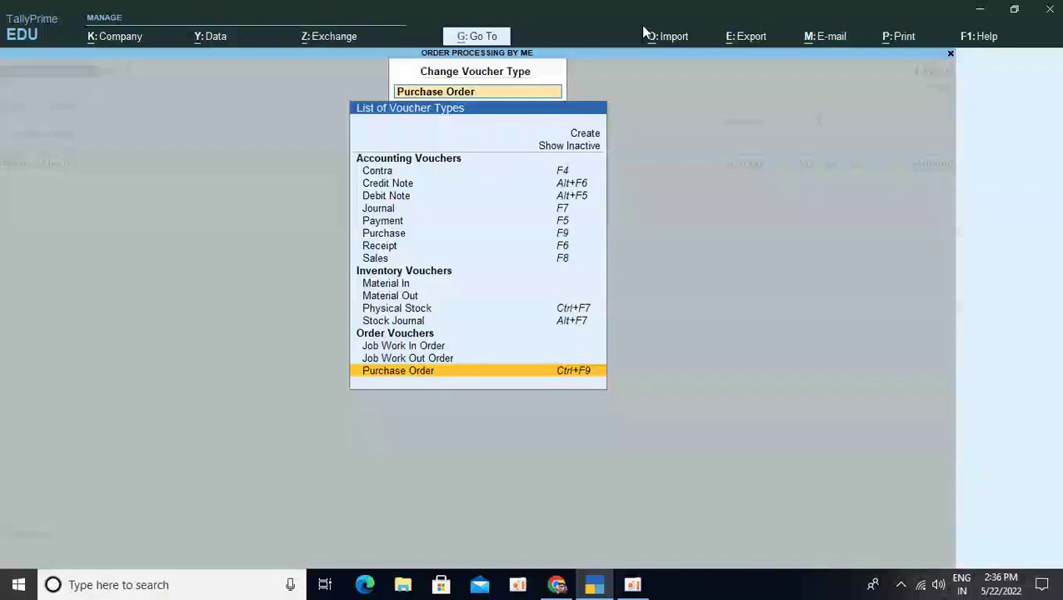
pyautogui.press('Up')
pyautogui.press('Up')
pyautogui.press('Up')
pyautogui.press('Up')
pyautogui.press('Up')
pyautogui.press('Up')
pyautogui.press('Up')
pyautogui.press('Up')
pyautogui.press('Up')
pyautogui.press('Up')
pyautogui.press('Up')
pyautogui.press('Up')
pyautogui.press('Up')
pyautogui.press('Up')
pyautogui.press('Up')
pyautogui.press('Up')
pyautogui.press('Up')
pyautogui.press('Up')
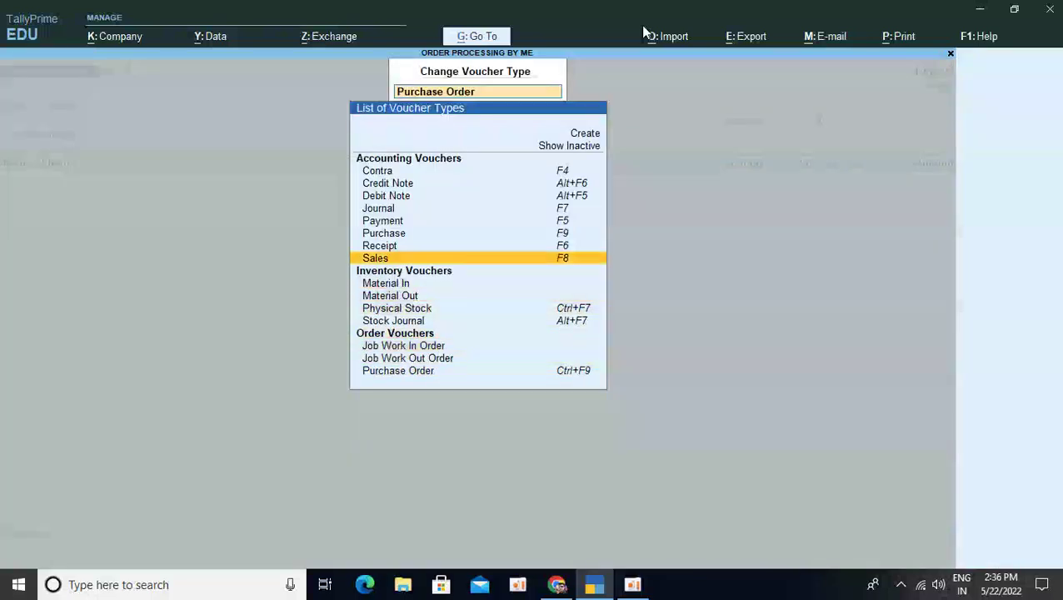
pyautogui.press('Return')
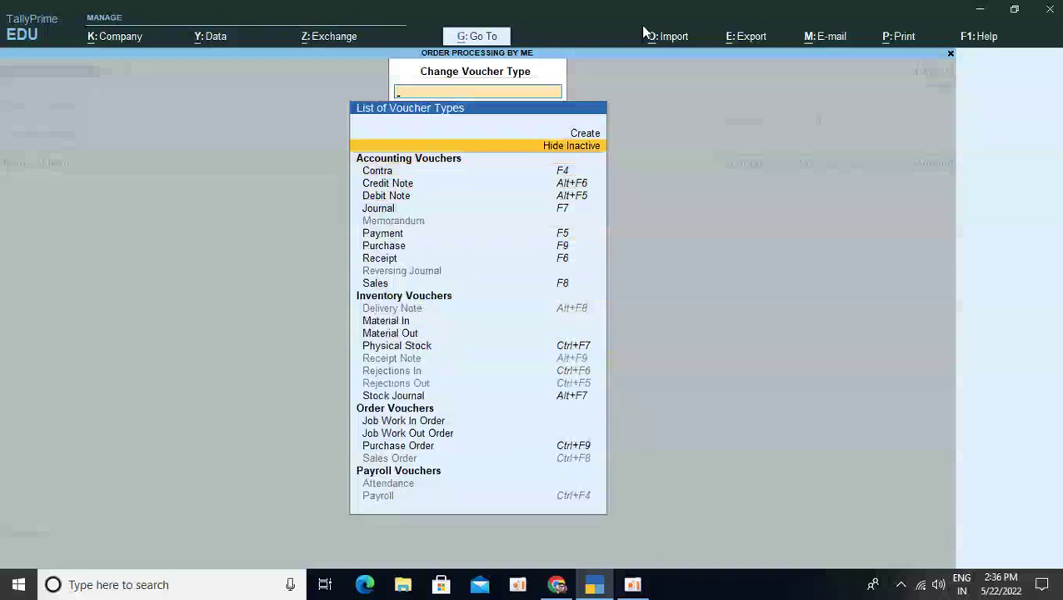
pyautogui.press('Down')
pyautogui.press('Down')
pyautogui.press('Down')
pyautogui.press('Down')
pyautogui.press('Down')
pyautogui.press('Down')
pyautogui.press('Down')
pyautogui.press('Down')
pyautogui.press('Down')
pyautogui.press('Down')
pyautogui.press('Down')
pyautogui.press('Down')
pyautogui.press('Down')
pyautogui.press('Down')
pyautogui.press('Down')
pyautogui.press('Down')
pyautogui.press('Down')
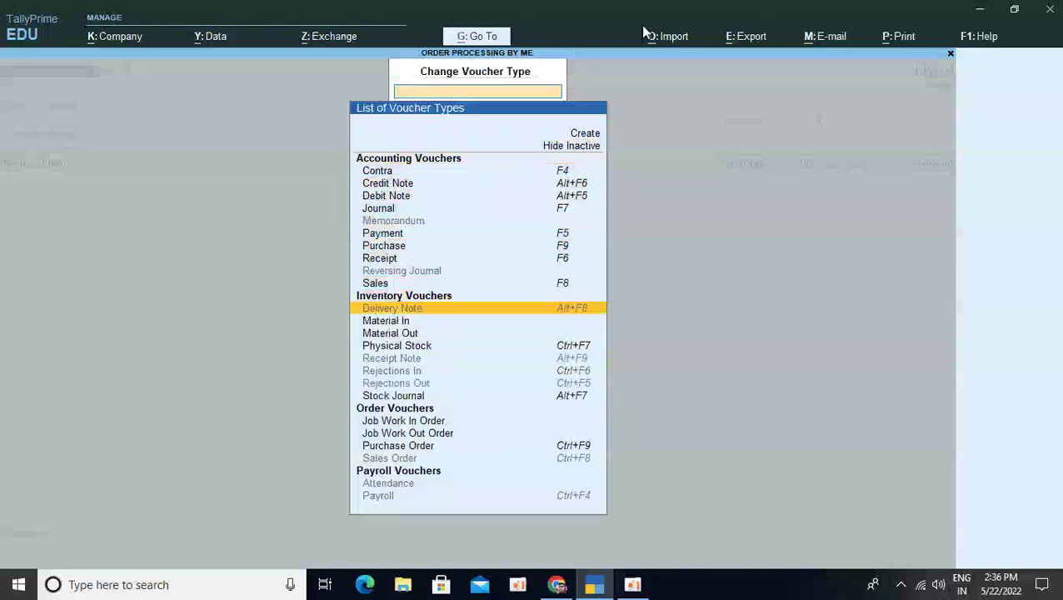
pyautogui.press('Return')
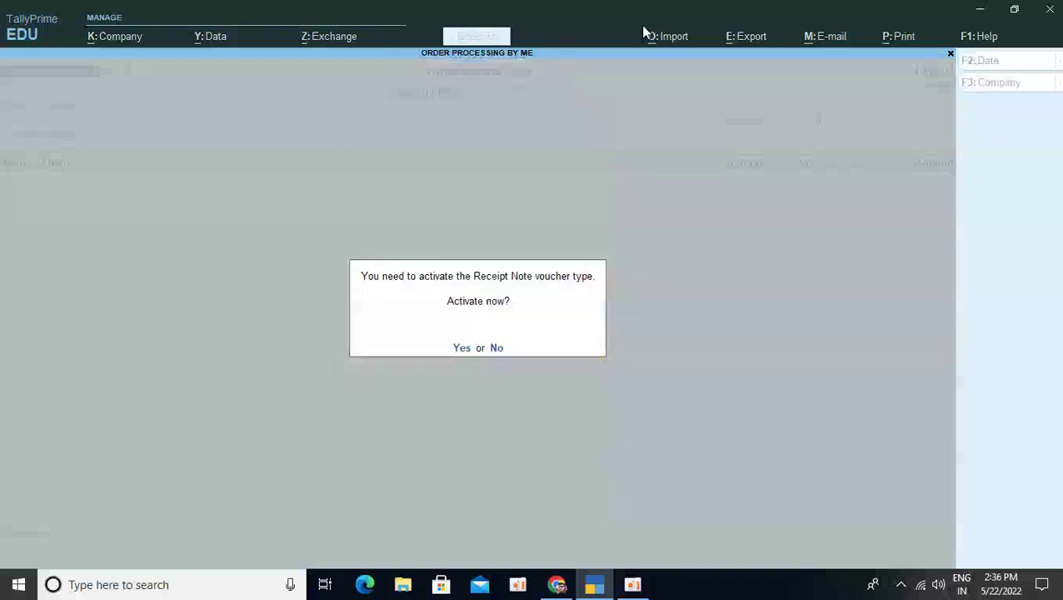
pyautogui.press('y')
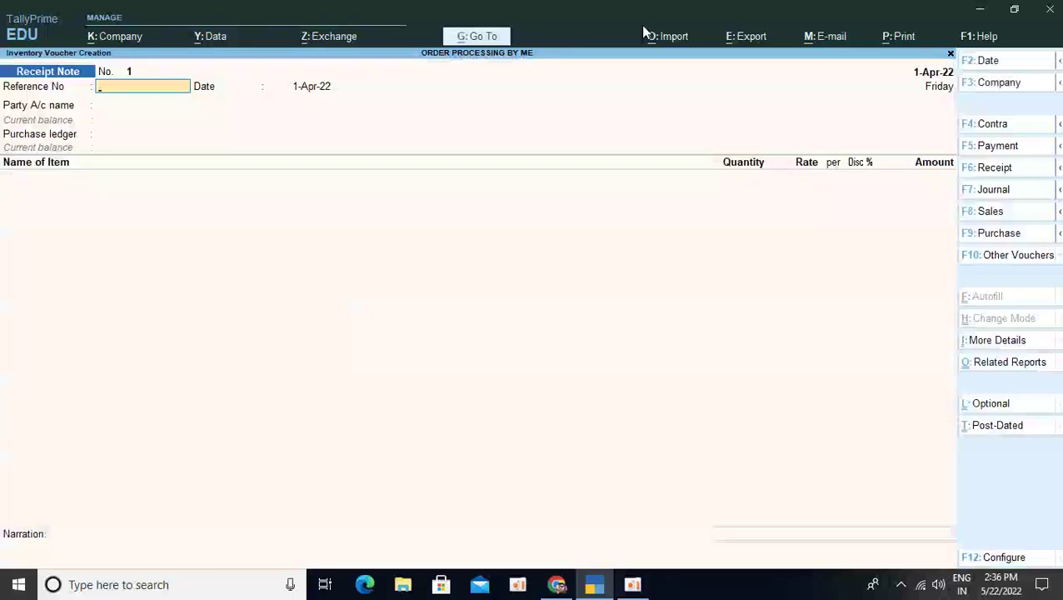
# Enter CH-1501 as the receipt note's reference number, keep the date 1-Apr-22, and choose MI INDIA as the party
pyautogui.write('CH')
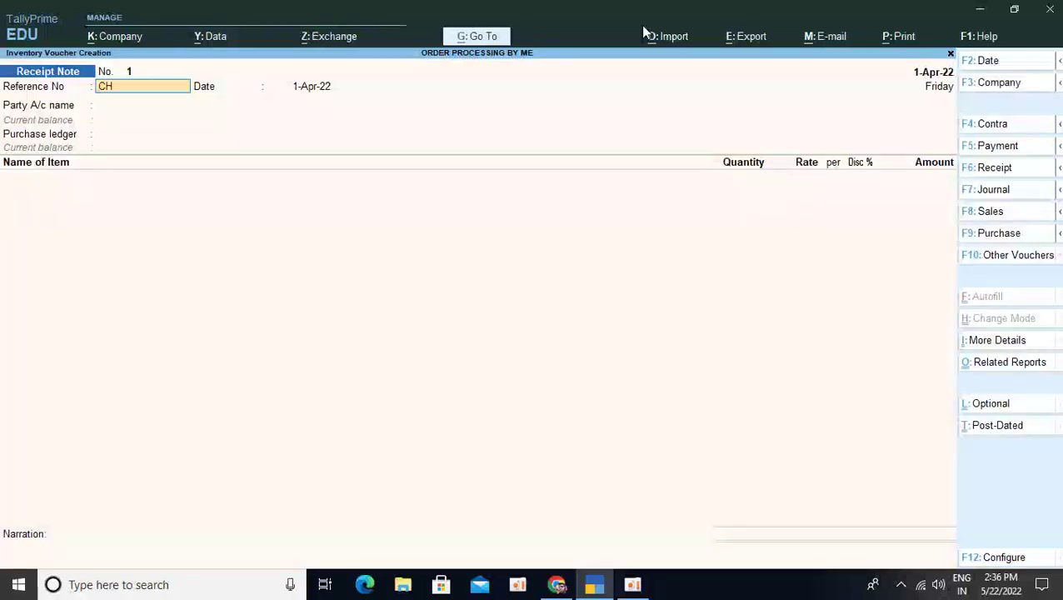
pyautogui.write('-1501')
pyautogui.press('Return')
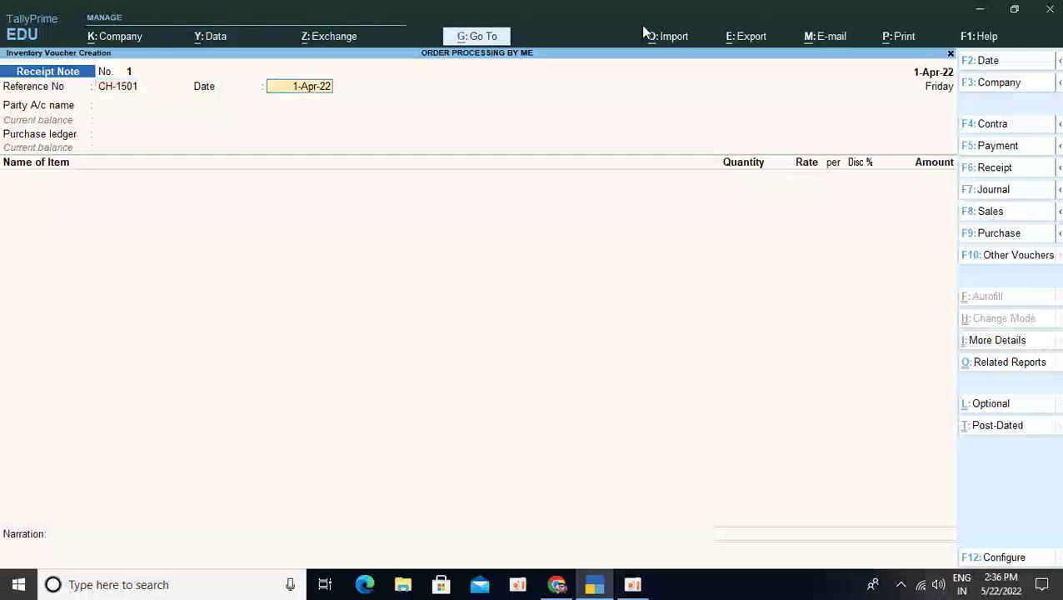
pyautogui.press('Return')
pyautogui.press('Down')
pyautogui.press('Down')
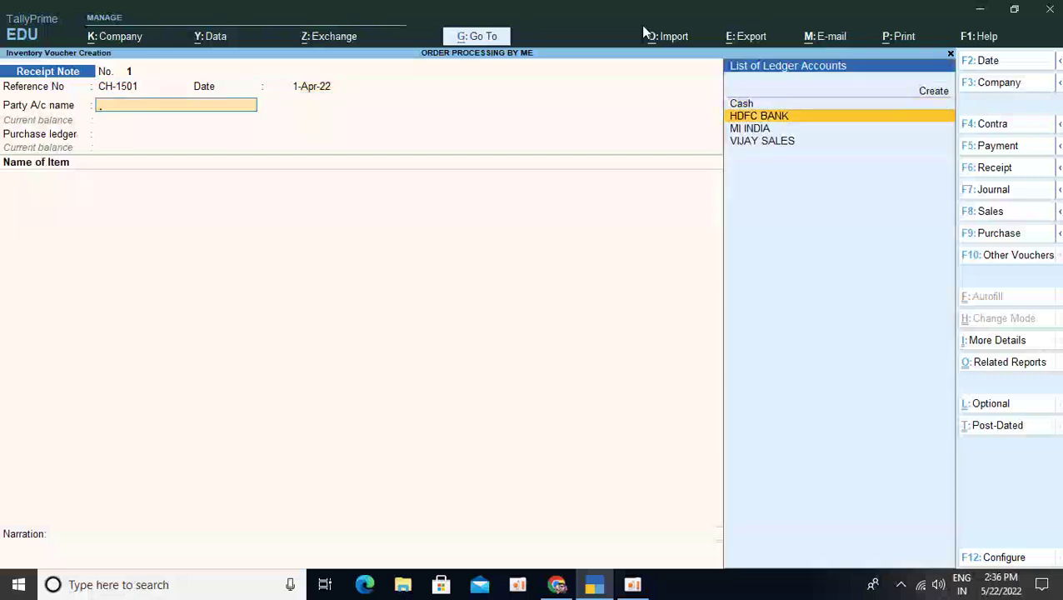
pyautogui.press('Return')
pyautogui.press('Escape')
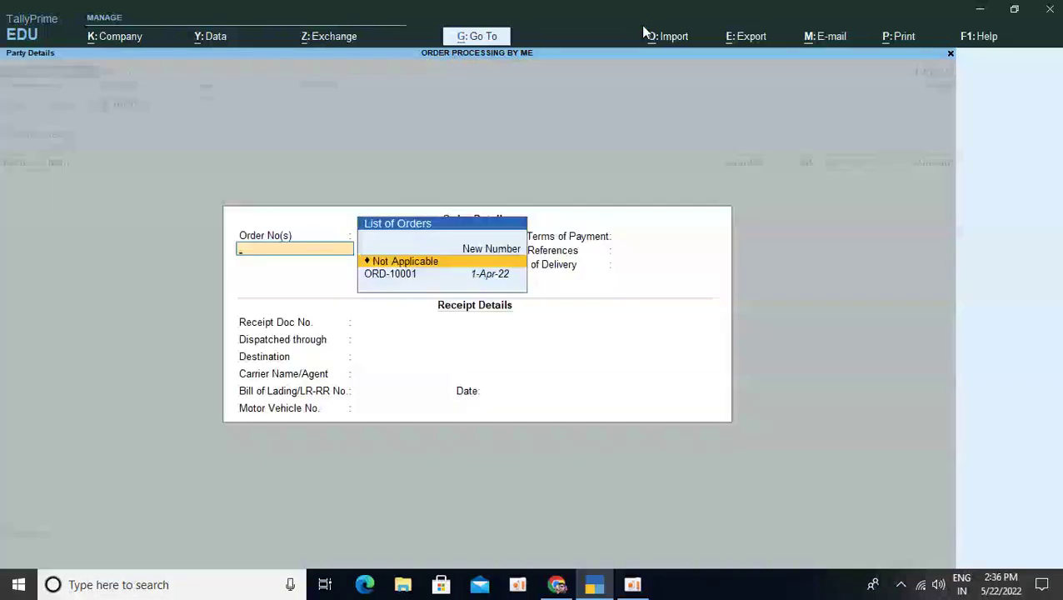
# Link the receipt note to MI INDIA's purchase order of 1-Apr-22 and accept the prefilled receipt and party details
pyautogui.press('Down')
pyautogui.press('Return')
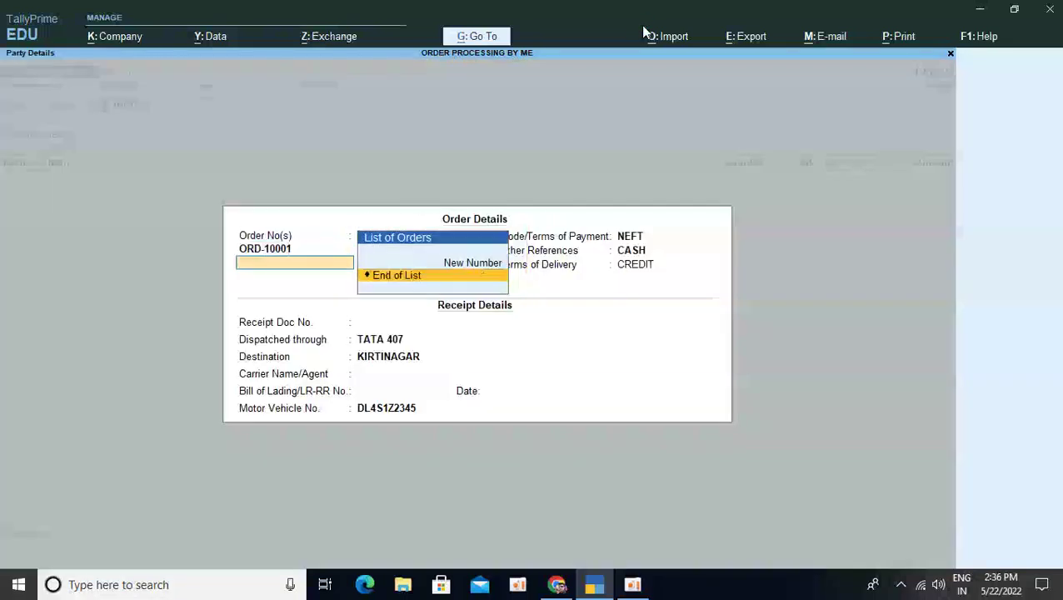
pyautogui.press('Return')
pyautogui.press('Return')
pyautogui.press('Return')
pyautogui.press('Return')
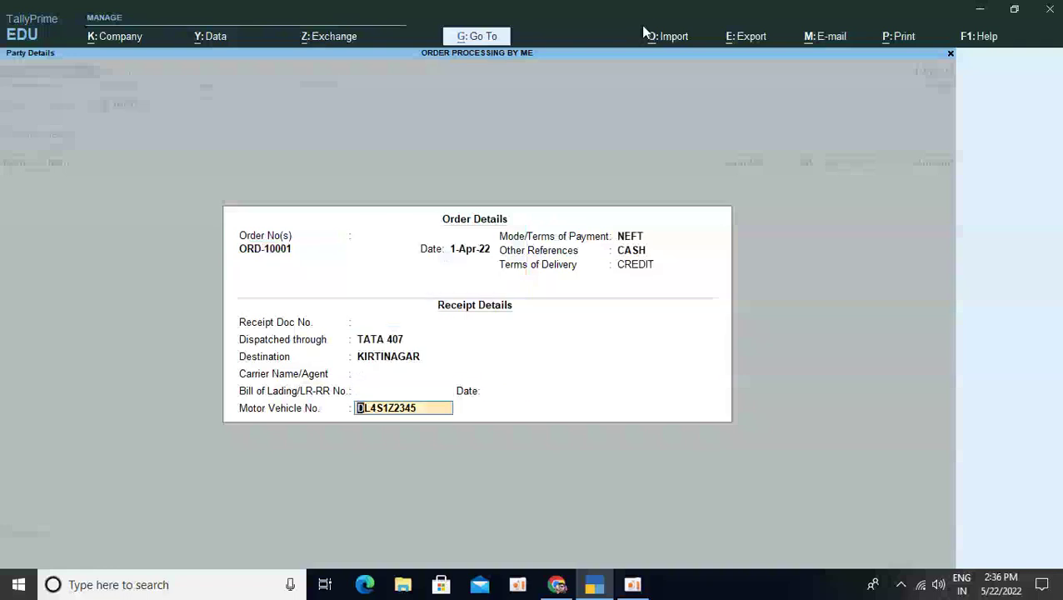
pyautogui.press('Return')
pyautogui.press('Return')
pyautogui.press('Return')
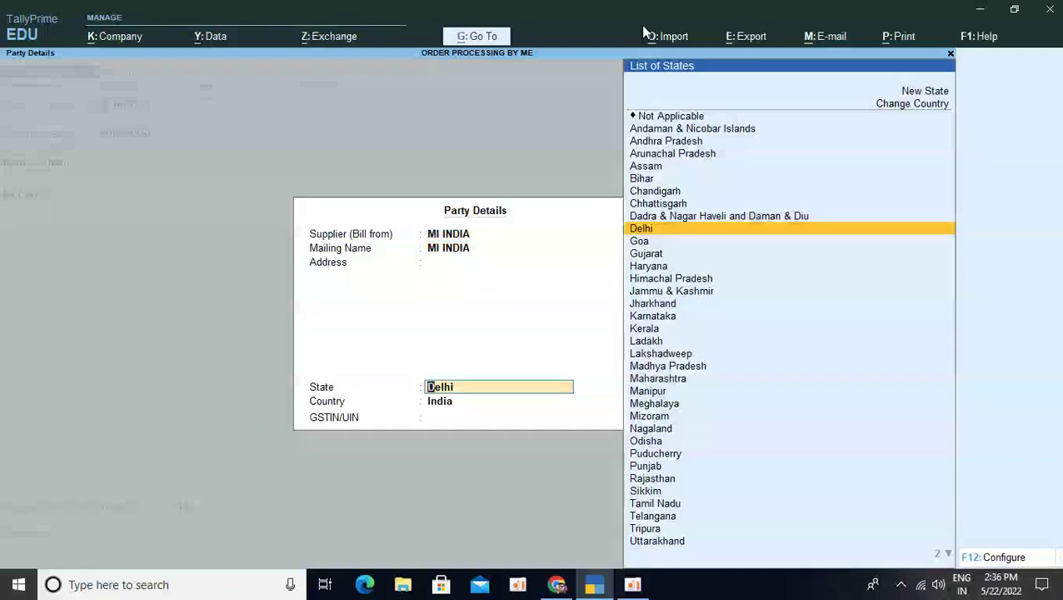
pyautogui.press('Return')
pyautogui.press('Return')
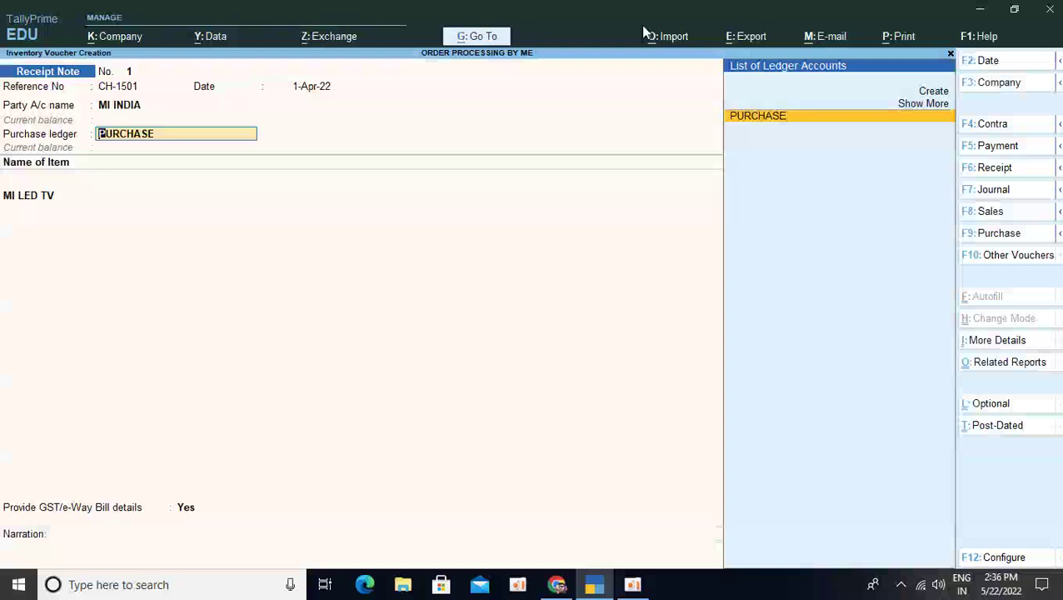
# Keep PURCHASE as the purchase ledger and accept the MI LED TV allocation of 100 PCS at 10,000.00 with 5% discount
pyautogui.press('Return')
pyautogui.press('Return')
pyautogui.press('Return')
pyautogui.press('Return')
pyautogui.press('Return')
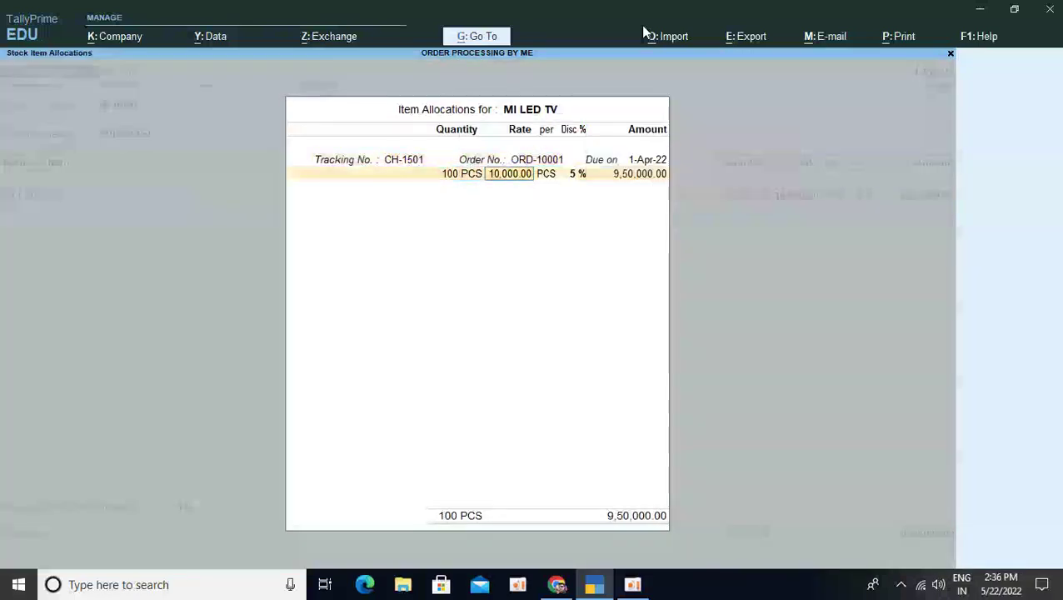
pyautogui.press('Return')
pyautogui.press('BackSpace')
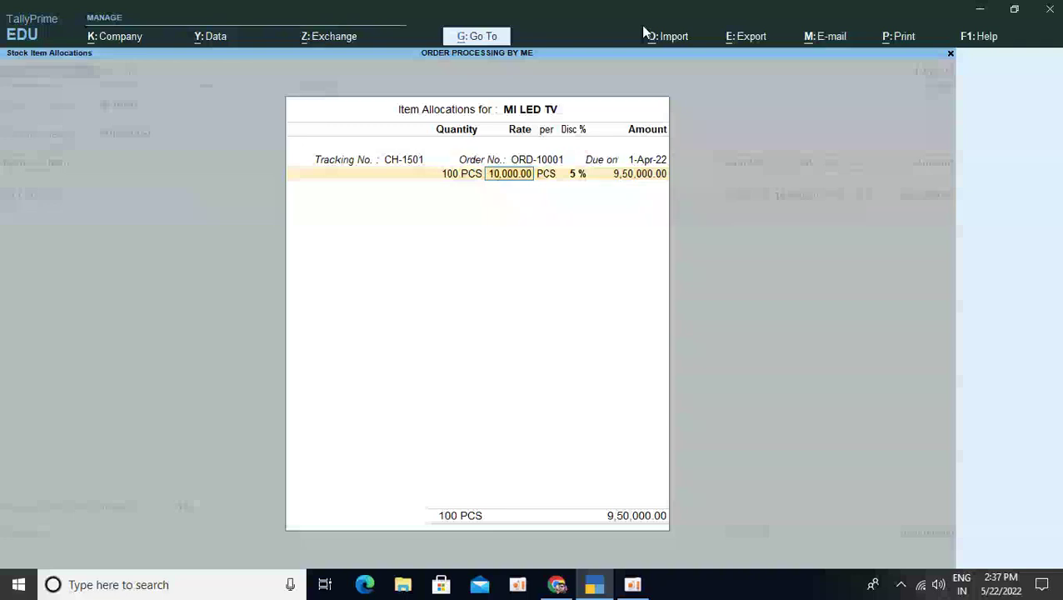
pyautogui.hotkey('shift', 'Tab')
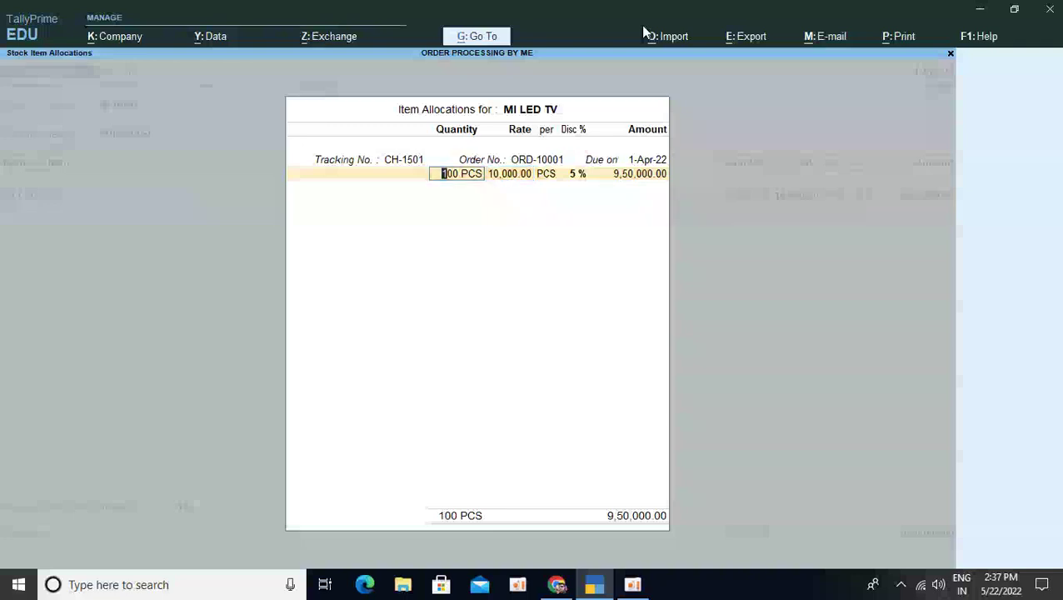
pyautogui.press('Return')
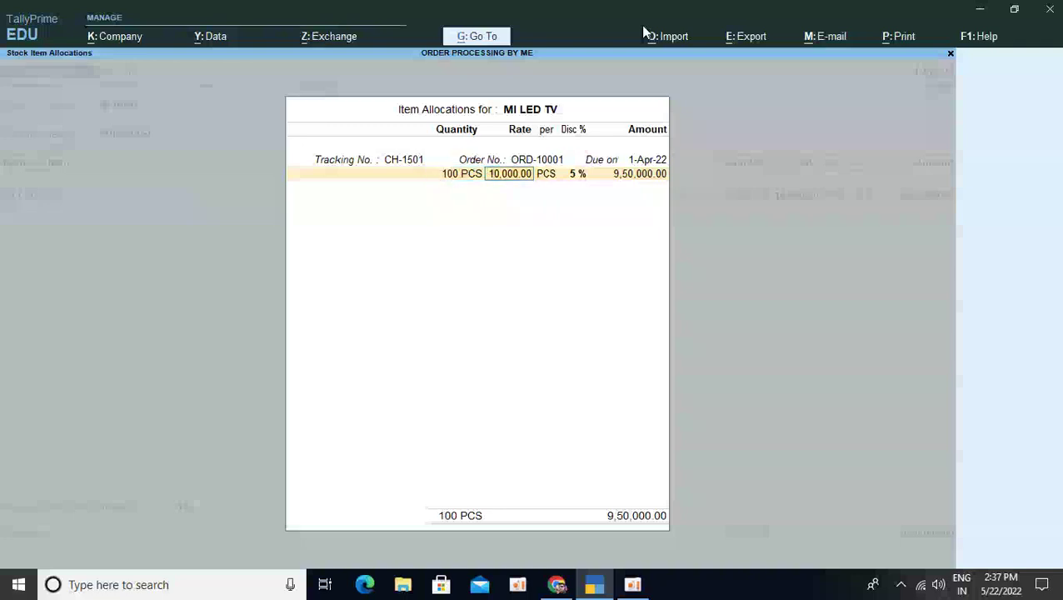
pyautogui.press('Return')
pyautogui.press('Return')
pyautogui.press('Return')
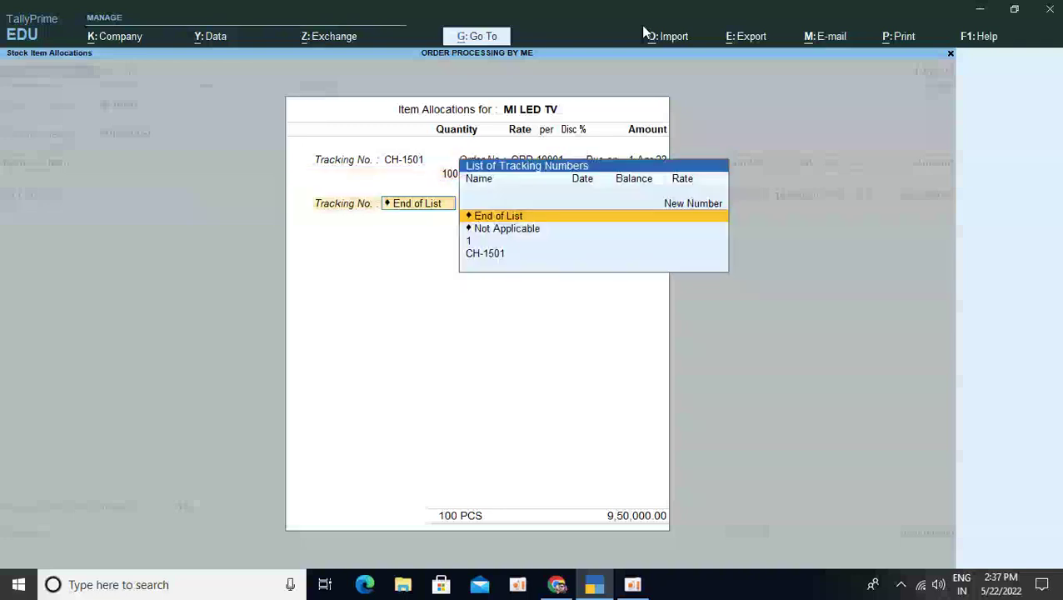
pyautogui.press('Return')
# Leave the e-Way Bill and transport details blank and save the receipt note without narration
pyautogui.press('Return')
pyautogui.press('Return')
pyautogui.press('Return')
pyautogui.press('Return')
pyautogui.press('Return')
pyautogui.press('Return')
pyautogui.press('Return')
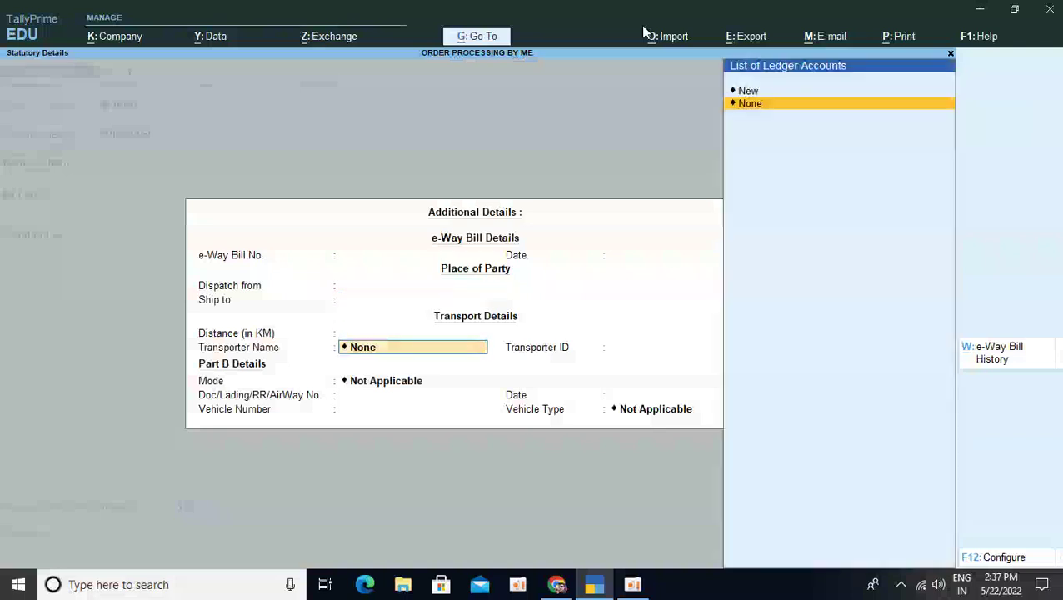
pyautogui.press('Return')
pyautogui.press('Return')
pyautogui.press('Return')
pyautogui.press('Return')
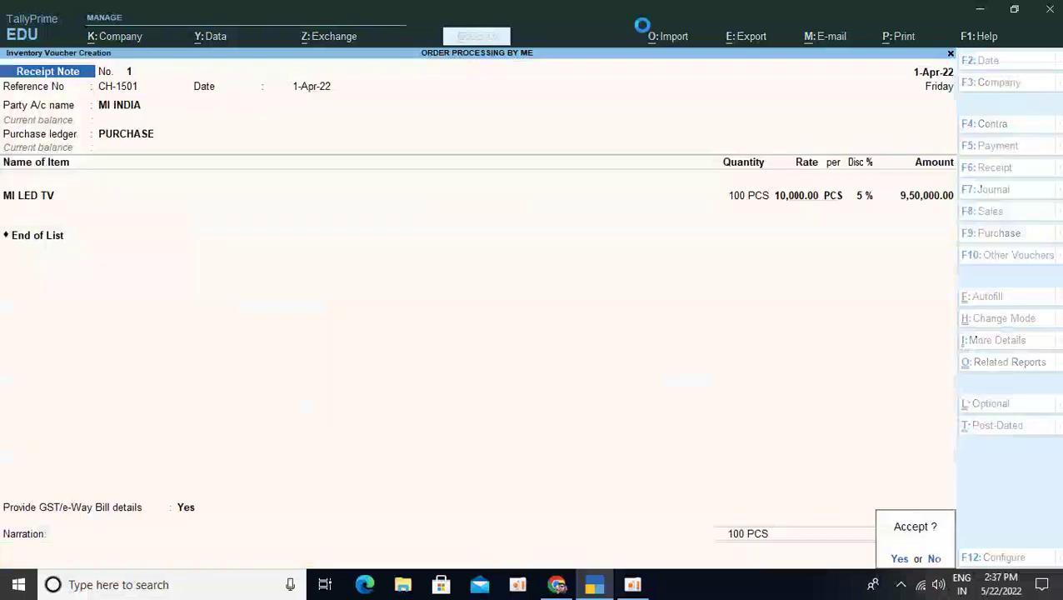
pyautogui.press('Return')
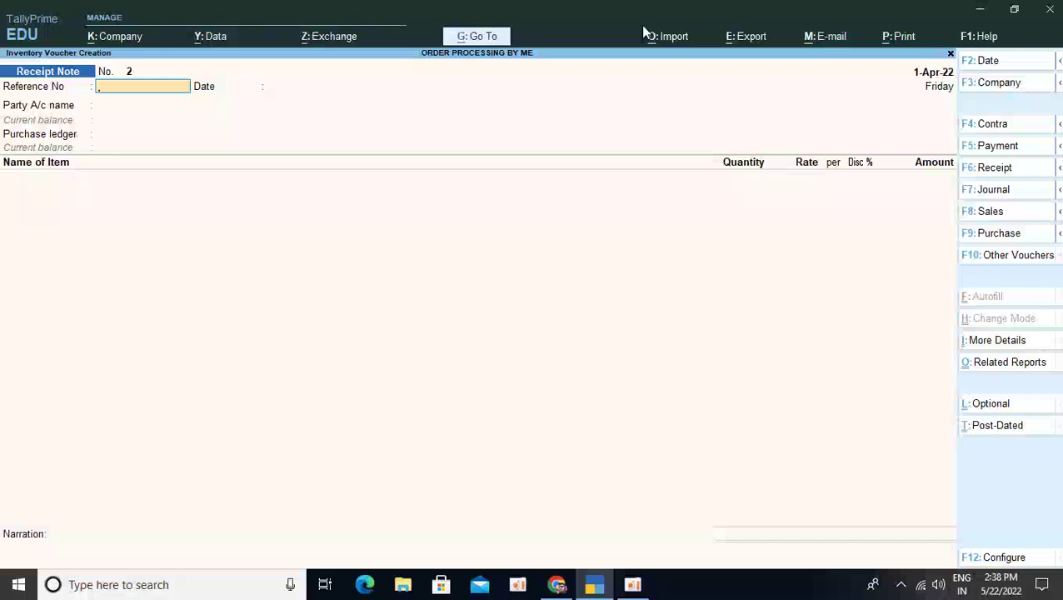
# Change the voucher type to Rejections Out, showing the inactive voucher types and activating it
pyautogui.press('F10')
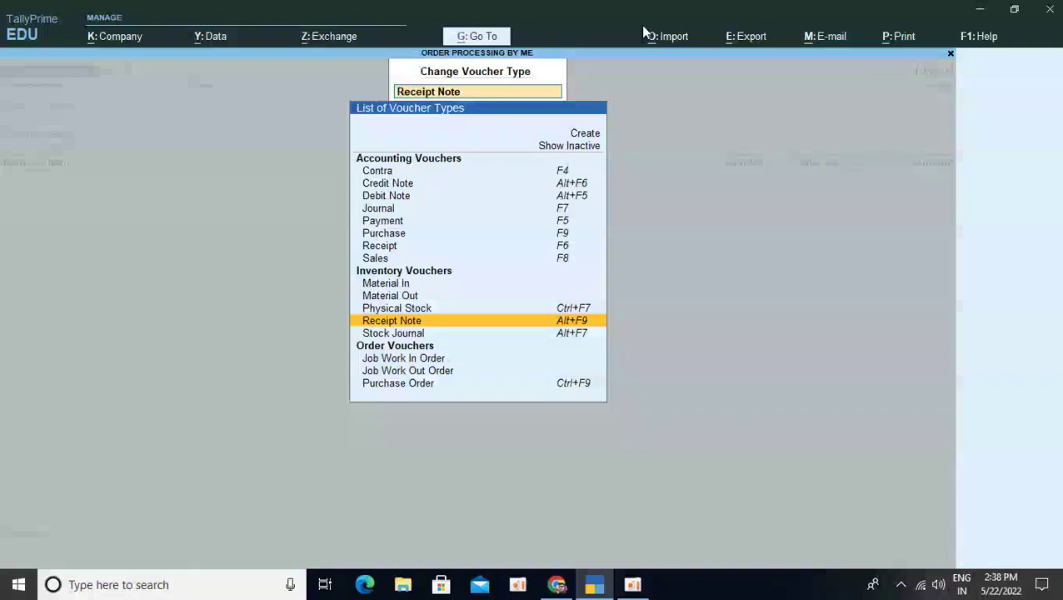
pyautogui.click(592, 150)
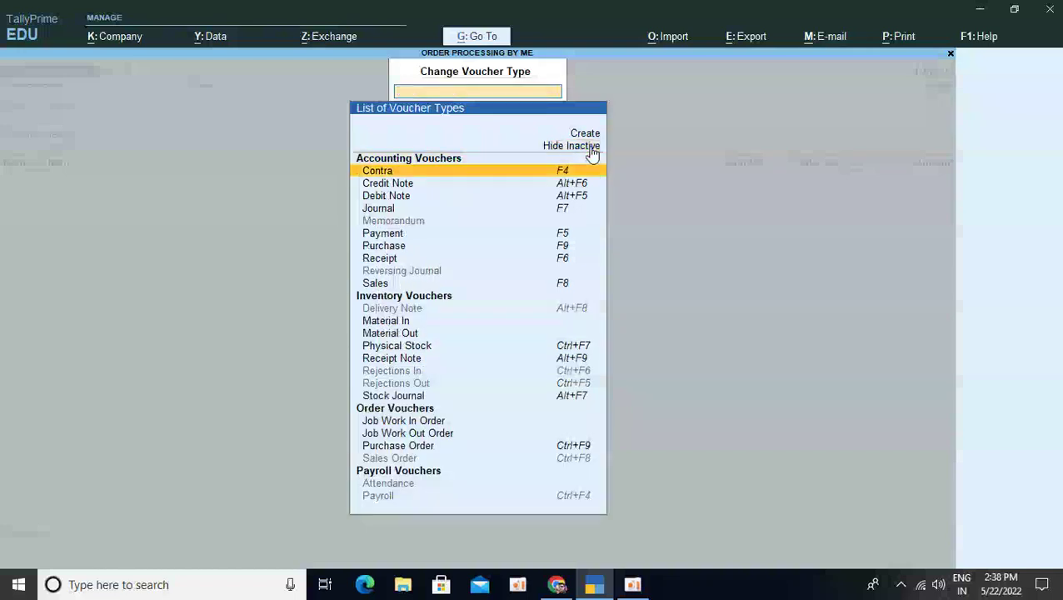
pyautogui.press('Down')
pyautogui.press('Down')
pyautogui.press('Down')
pyautogui.press('Down')
pyautogui.press('Down')
pyautogui.press('Down')
pyautogui.press('Down')
pyautogui.press('Down')
pyautogui.press('Down')
pyautogui.press('Down')
pyautogui.press('Down')
pyautogui.press('Down')
pyautogui.press('Down')
pyautogui.press('Down')
pyautogui.press('Down')
pyautogui.press('Down')
pyautogui.press('Return')
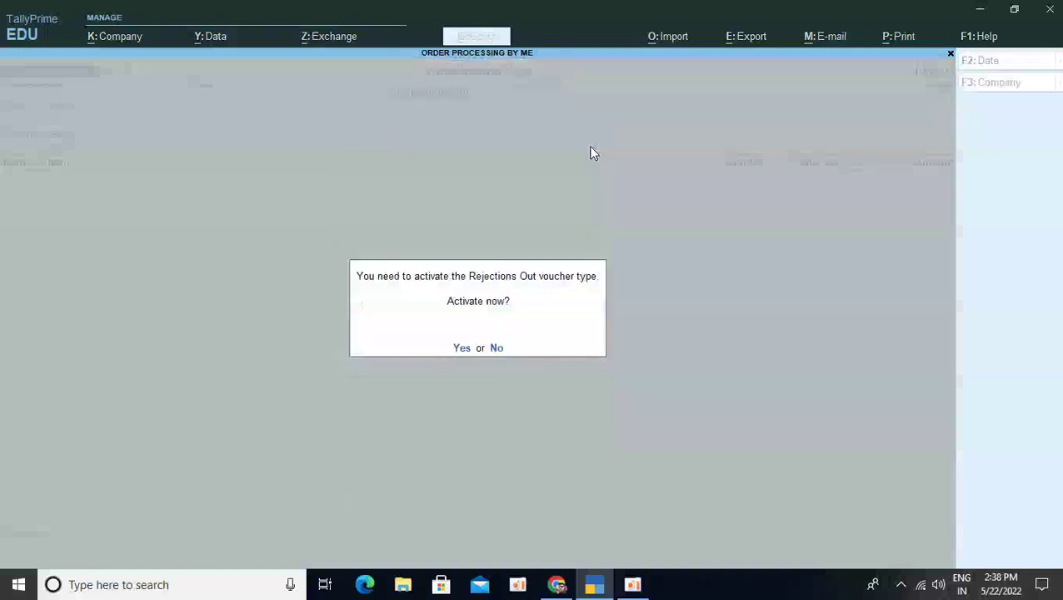
pyautogui.press('y')
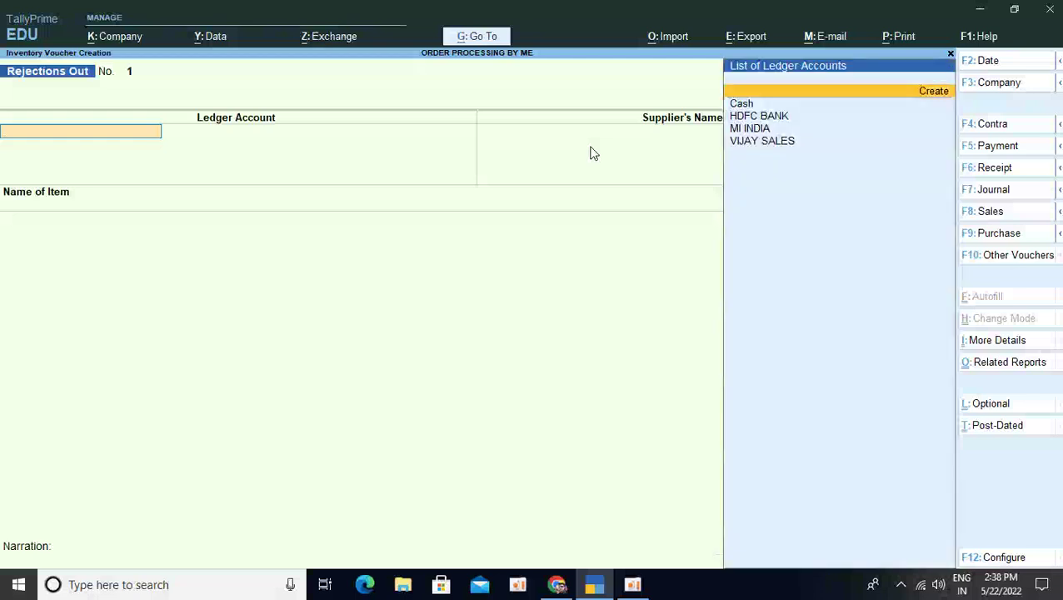
# Choose MI INDIA as the ledger account and supplier of the Rejections Out voucher, leaving the address blank
pyautogui.press('Down')
pyautogui.press('Down')
pyautogui.press('Down')
pyautogui.press('Down')
pyautogui.press('Up')
pyautogui.press('Up')
pyautogui.press('Up')
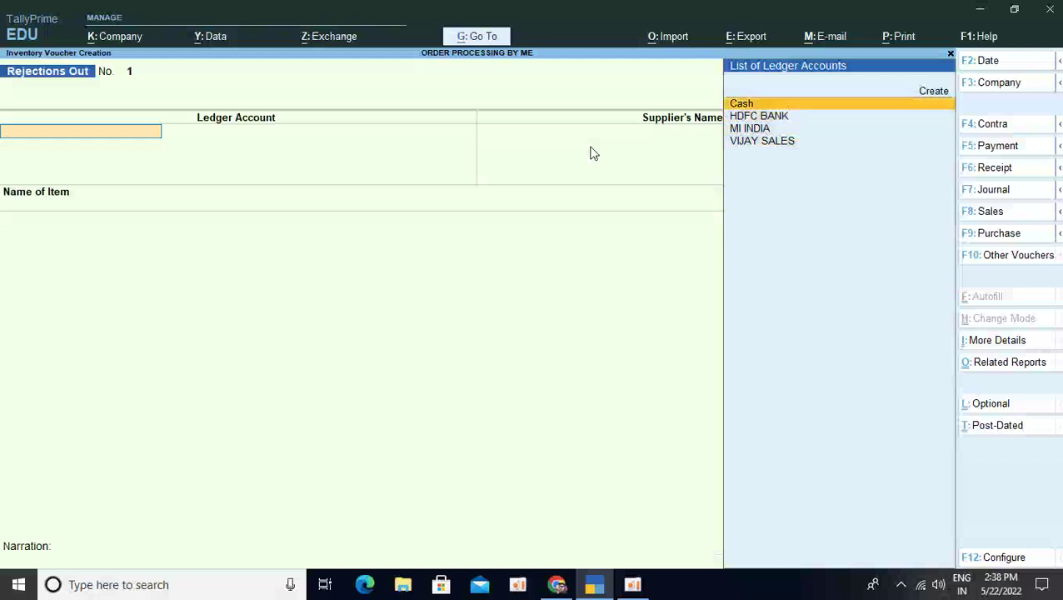
pyautogui.press('Down')
pyautogui.press('Down')
pyautogui.press('Return')
pyautogui.press('Return')
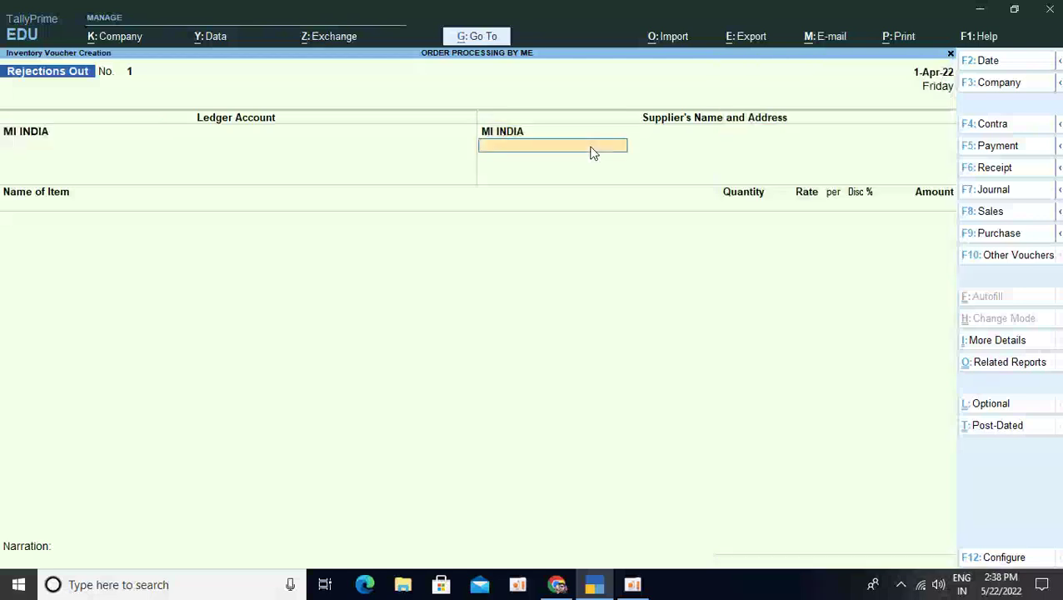
pyautogui.press('Return')
# Add MI LED TV against tracking number CH-1501 with a rejected quantity of 5 PCS, keeping the 10,000.00 rate and 5% discount
pyautogui.press('Down')
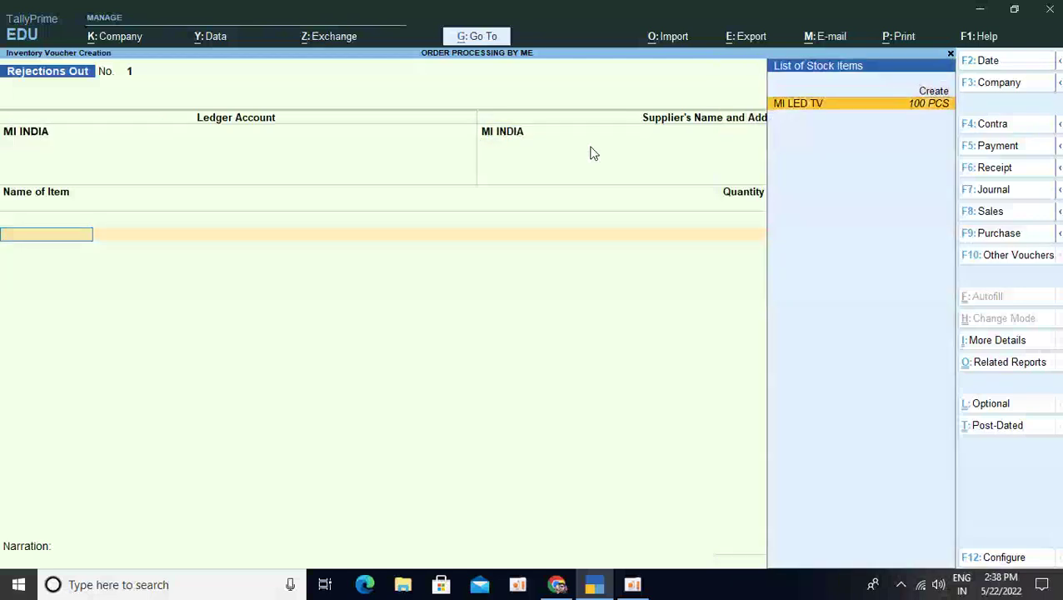
pyautogui.press('Return')
pyautogui.press('Down')
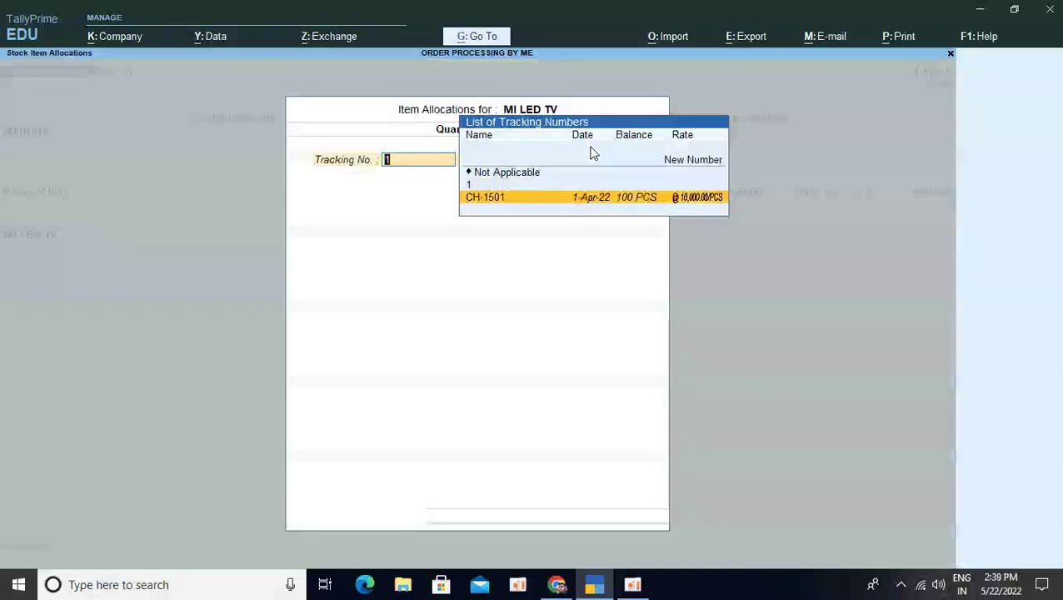
pyautogui.press('Return')
pyautogui.press('Return')
pyautogui.press('BackSpace')
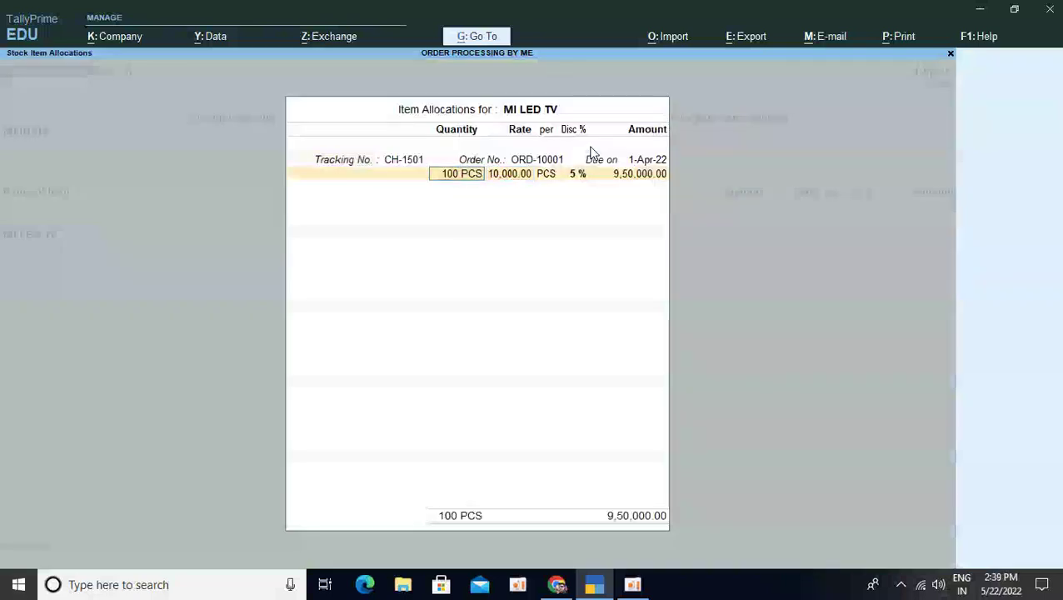
pyautogui.write('5')
pyautogui.press('Return')
pyautogui.press('Return')
pyautogui.press('Return')
pyautogui.press('Return')
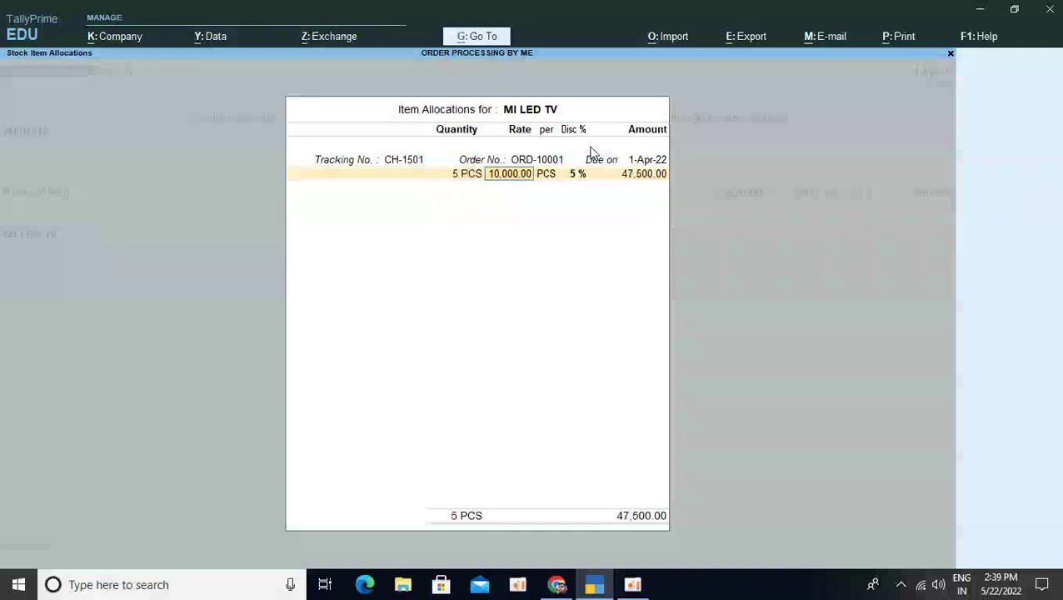
pyautogui.press('Return')
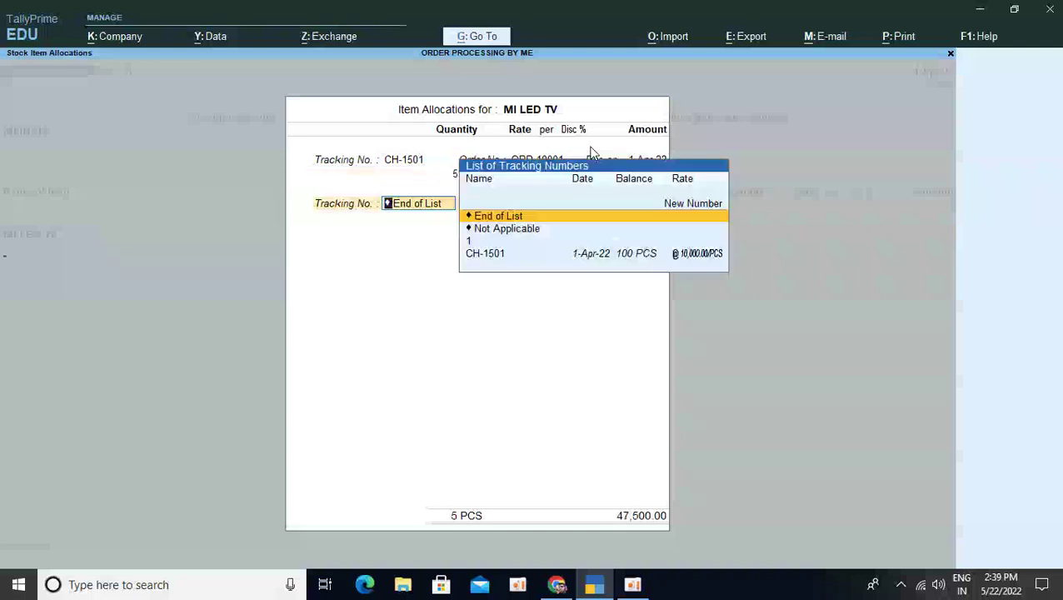
# Finish the item allocations, save the Rejections Out voucher without narration, and exit voucher entry
pyautogui.press('Return')
pyautogui.press('Return')
pyautogui.press('Return')
pyautogui.press('Return')
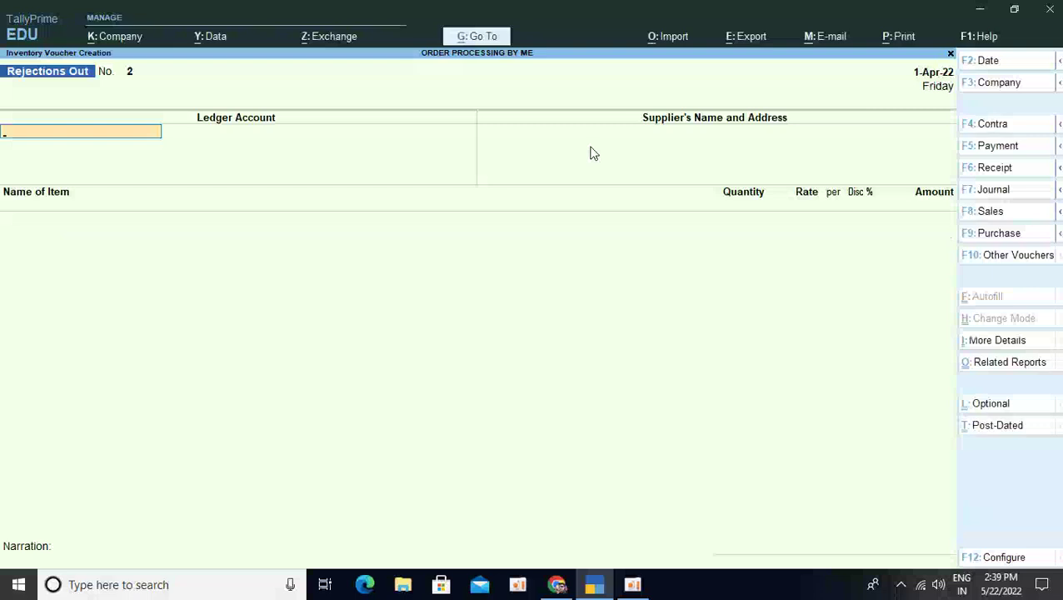
pyautogui.press('Escape')
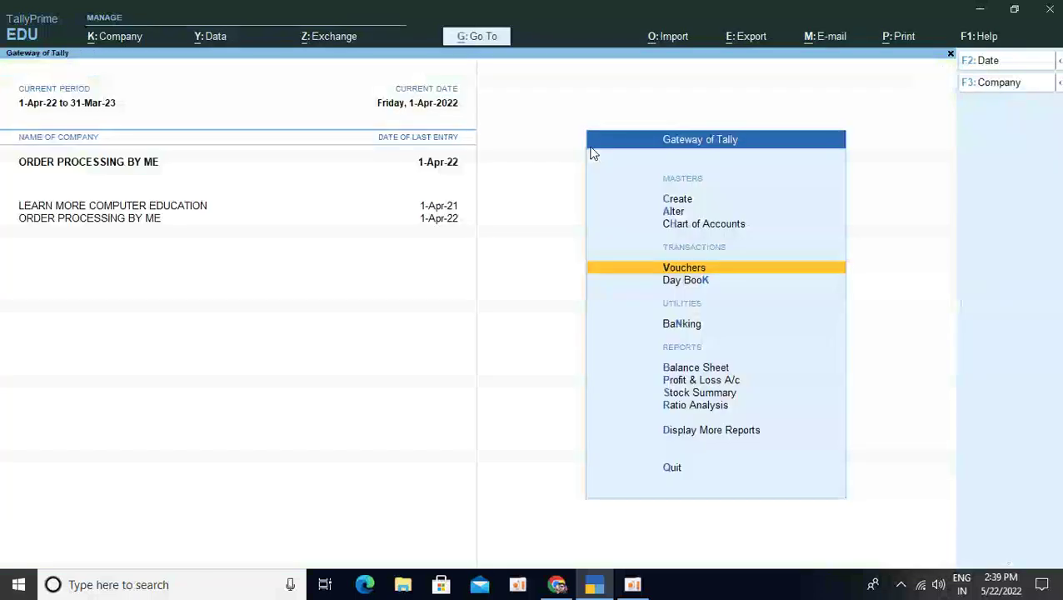
# Stay in the company without quitting and open the Statements of Inventory among the additional reports
pyautogui.press('Escape')
pyautogui.press('n')
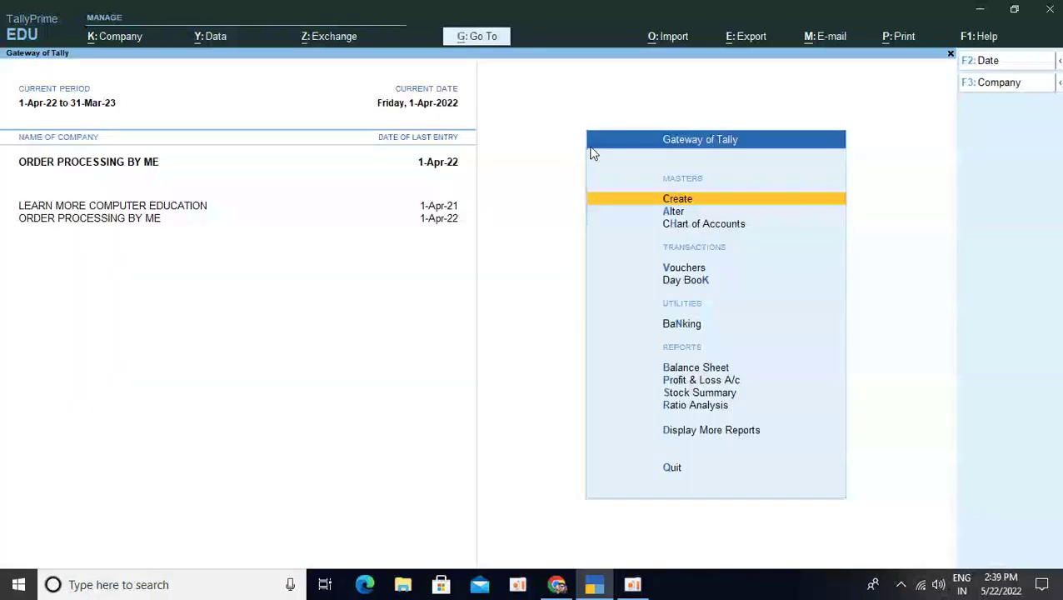
pyautogui.press('Down')
pyautogui.press('Down')
pyautogui.press('Down')
pyautogui.press('Down')
pyautogui.press('Down')
pyautogui.press('Down')
pyautogui.press('Down')
pyautogui.press('Down')
pyautogui.press('Down')
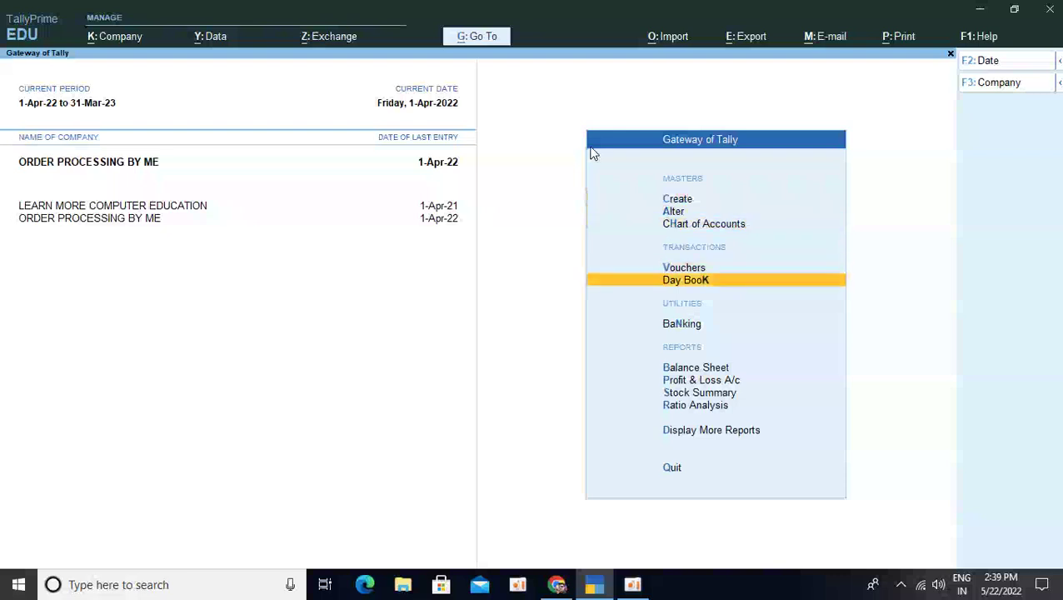
pyautogui.press('Down')
pyautogui.press('Return')
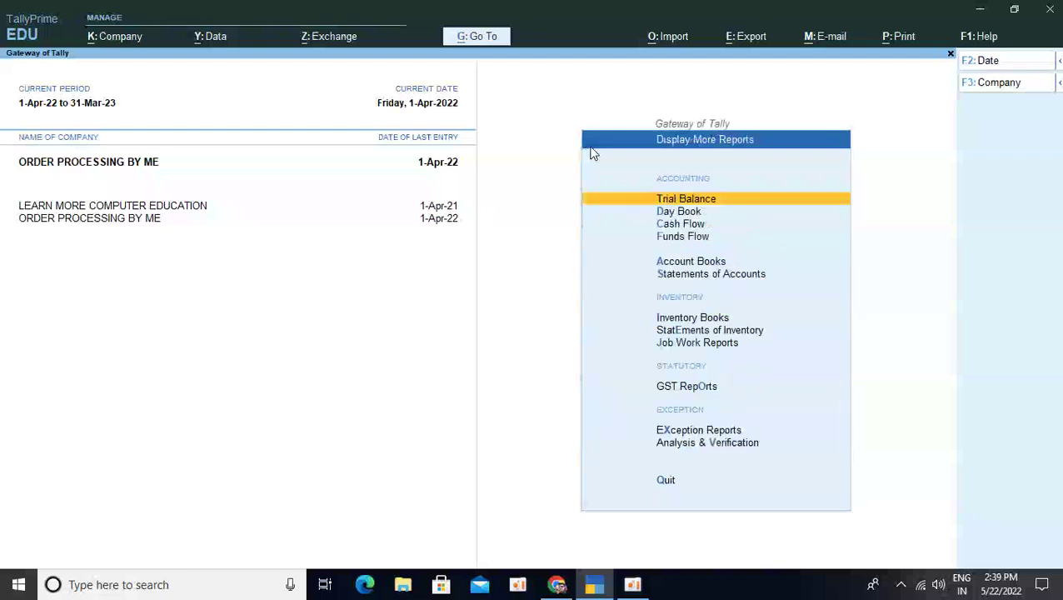
pyautogui.press('Down')
pyautogui.press('Down')
pyautogui.press('Down')
pyautogui.press('Down')
pyautogui.press('Down')
pyautogui.press('Down')
pyautogui.press('Down')
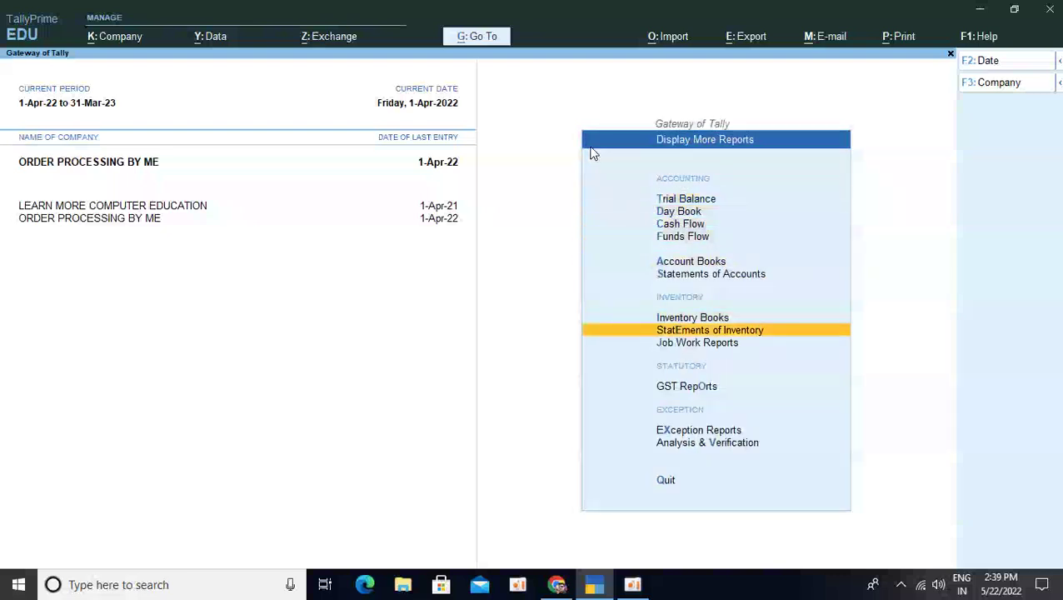
pyautogui.press('Return')
# Examine the Purchase Order Outstandings report by stock item for MI LED TV, and close it
pyautogui.press('Down')
pyautogui.press('Down')
pyautogui.press('Down')
pyautogui.press('Down')
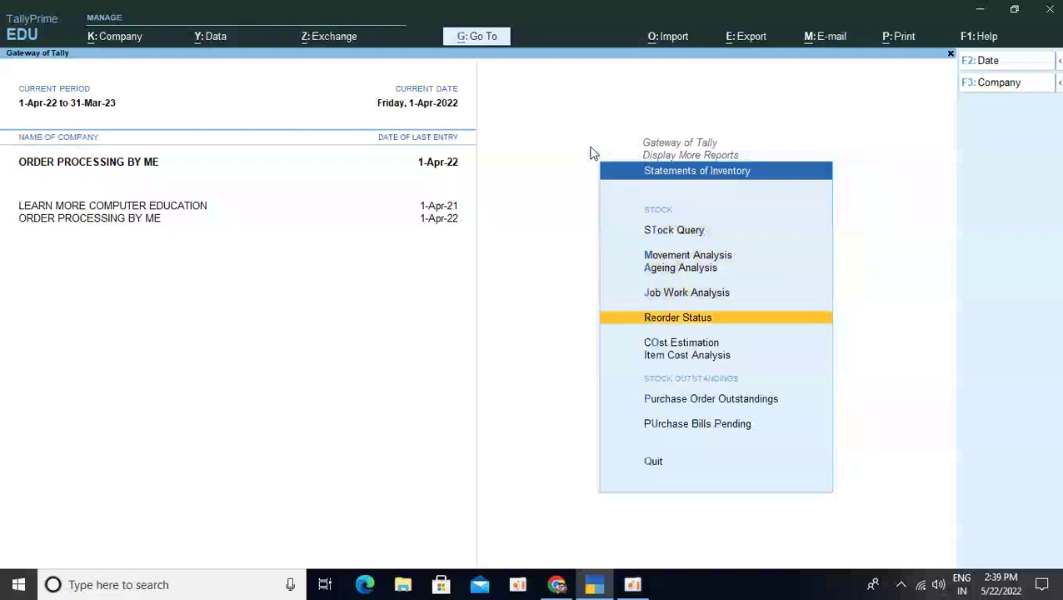
pyautogui.press('Up')
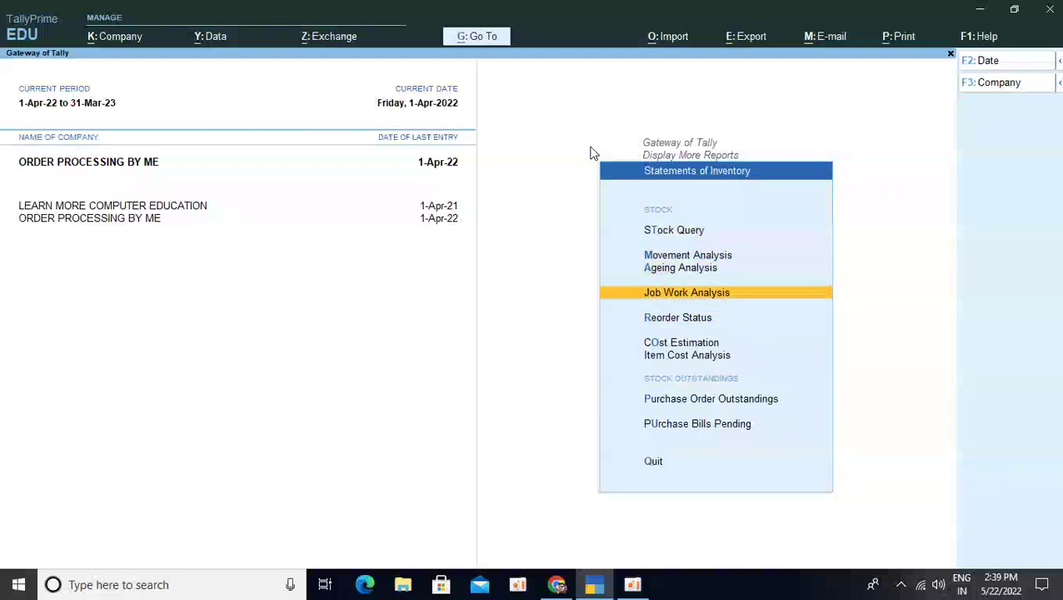
pyautogui.press('Down')
pyautogui.press('Down')
pyautogui.press('Down')
pyautogui.press('Down')
pyautogui.press('Down')
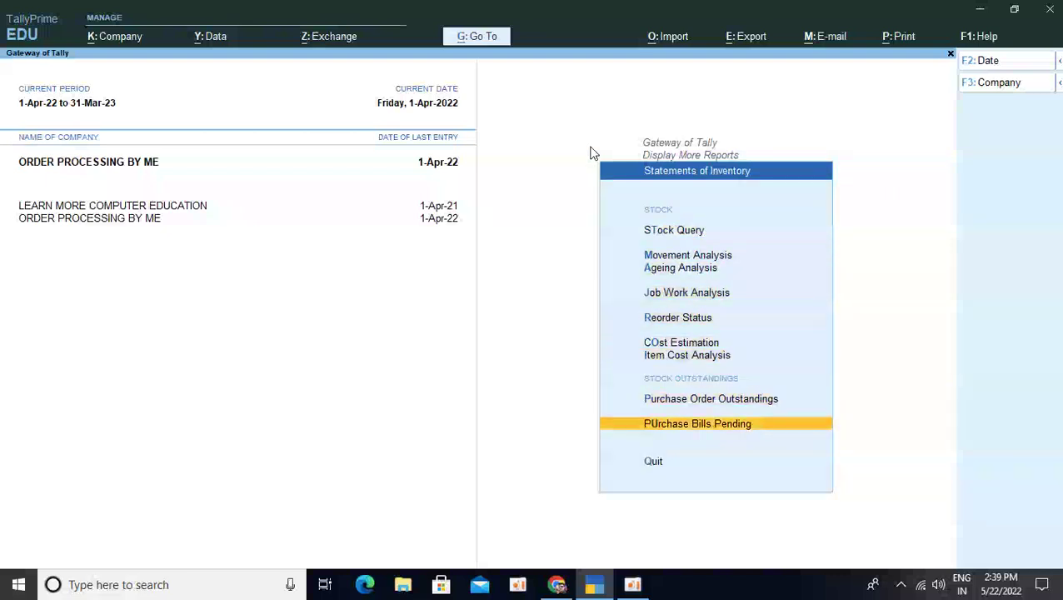
pyautogui.press('Up')
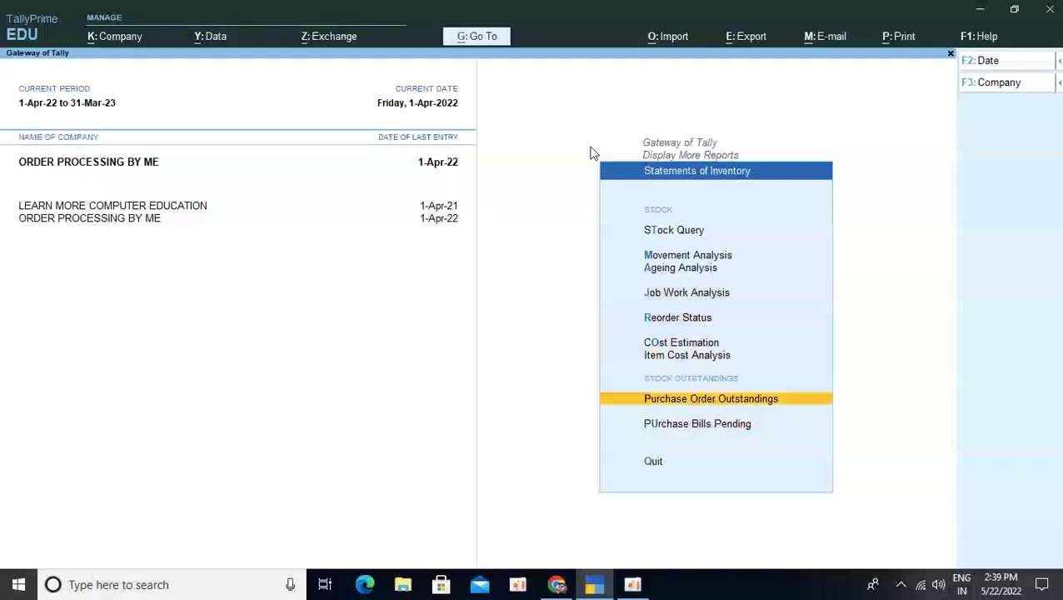
pyautogui.press('Return')
pyautogui.press('Down')
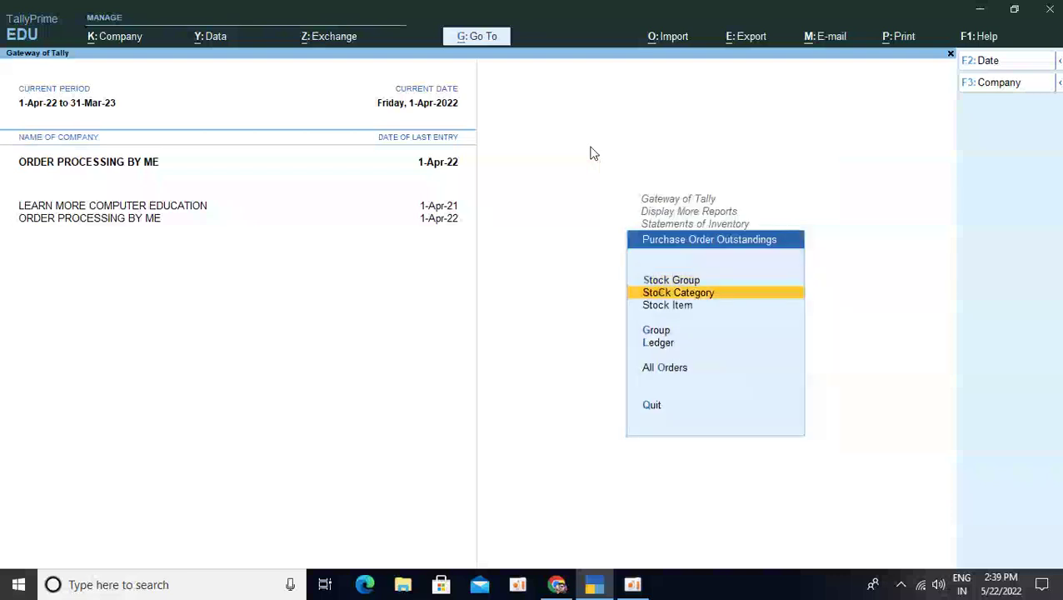
pyautogui.press('Down')
pyautogui.press('Return')
pyautogui.press('Return')
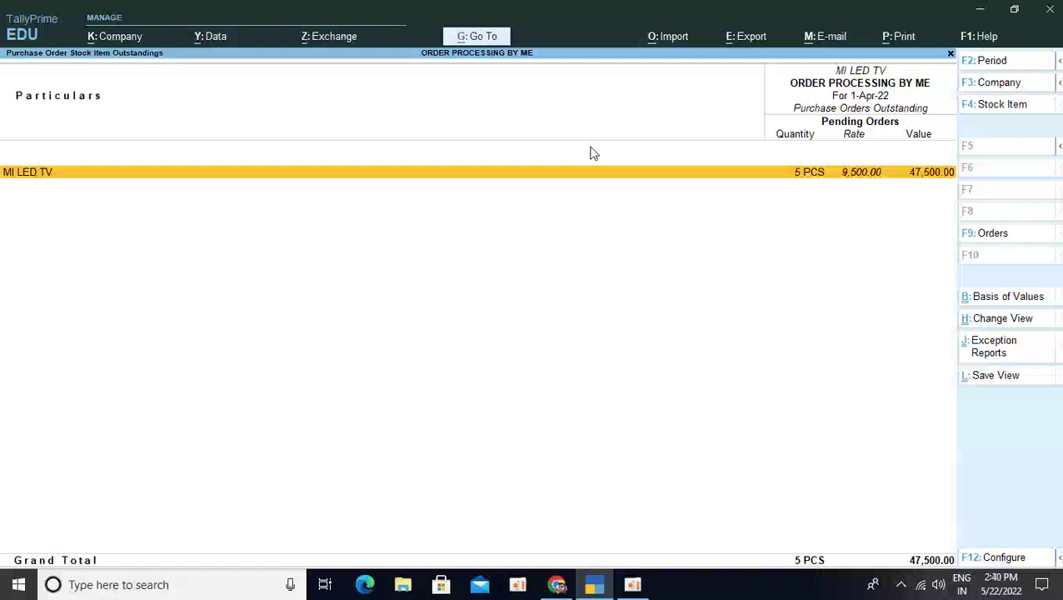
pyautogui.press('F4')
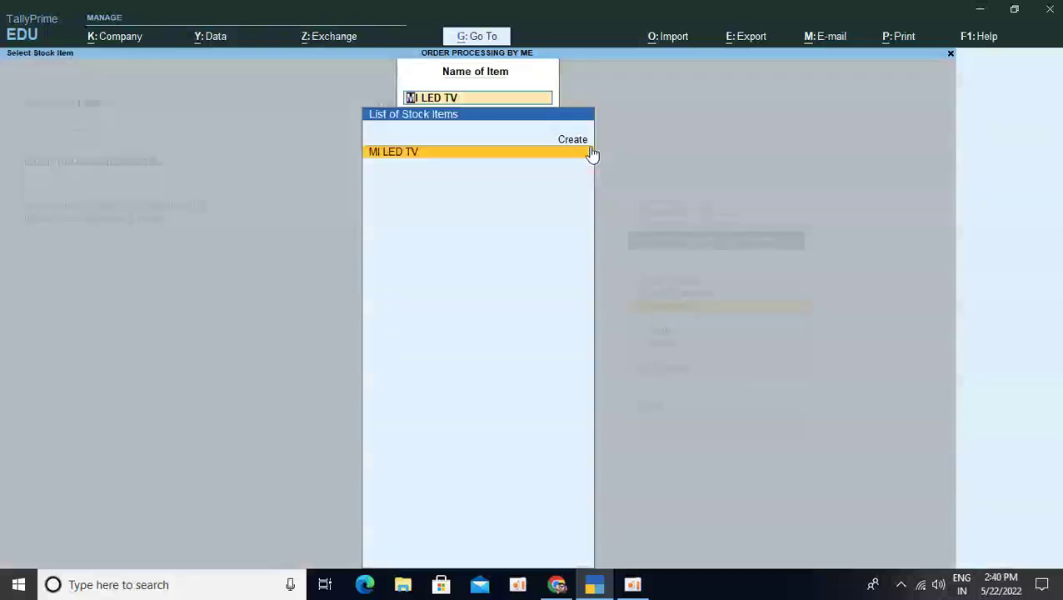
pyautogui.press('Escape')
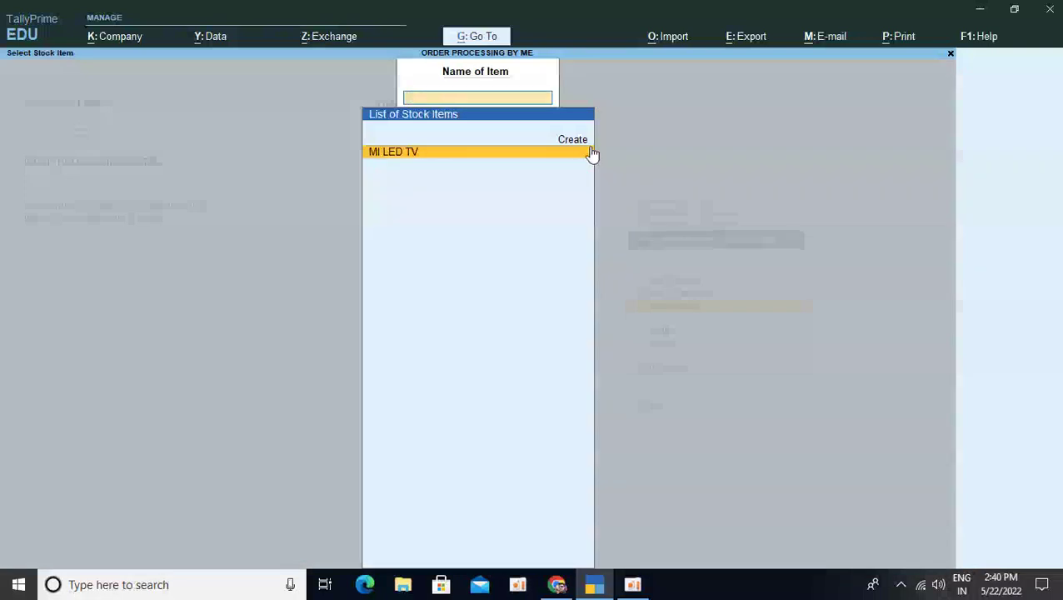
pyautogui.press('Escape')
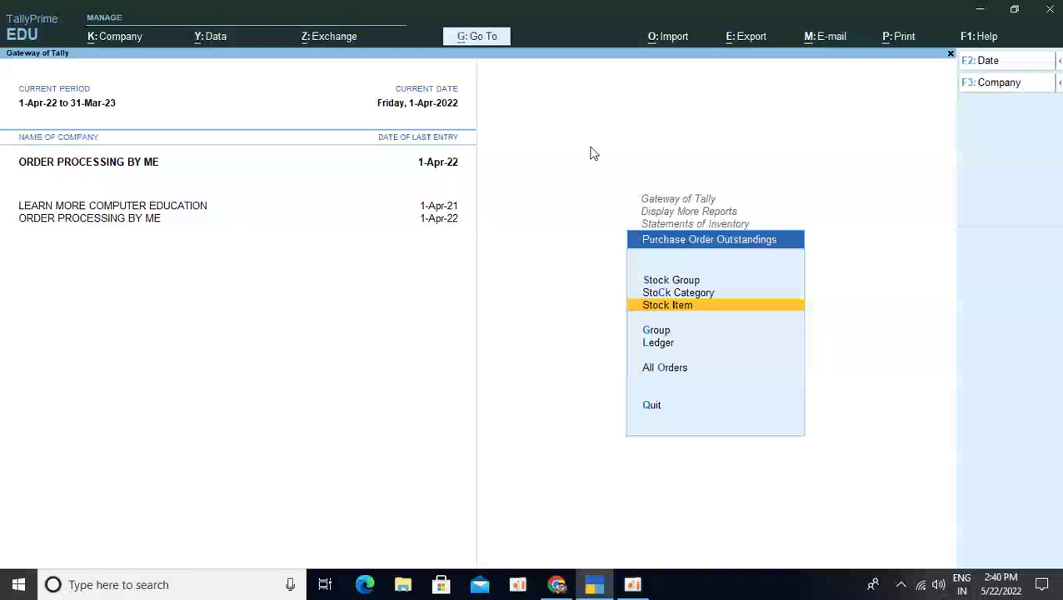
pyautogui.press('Escape')
# Examine the Purchase Bills Pending report and return to the Gateway of Tally
pyautogui.press('Down')
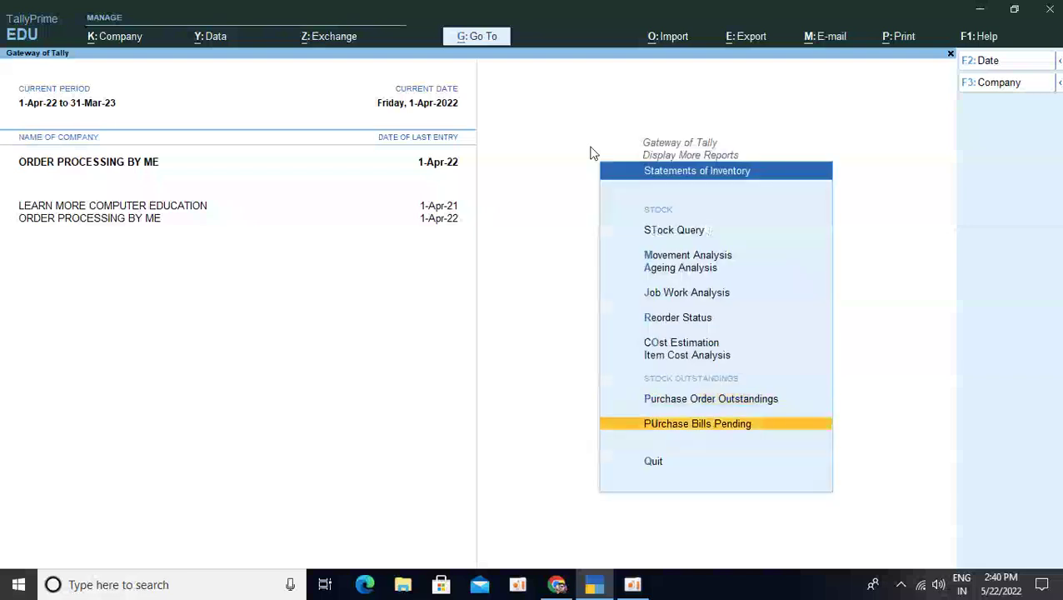
pyautogui.press('Return')
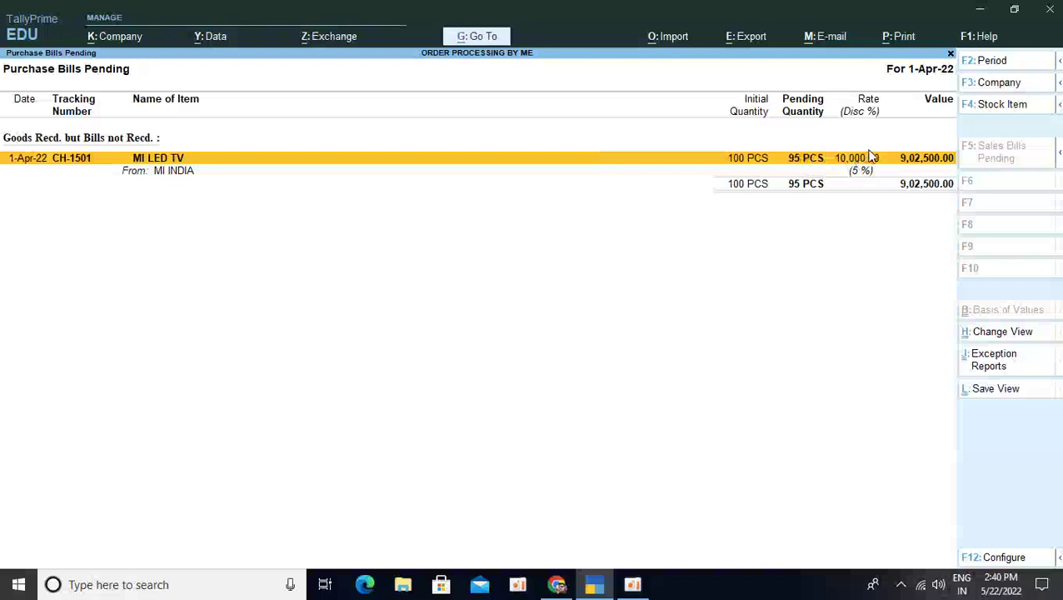
pyautogui.press('Escape')
pyautogui.press('Escape')
pyautogui.press('Escape')
pyautogui.press('Escape')
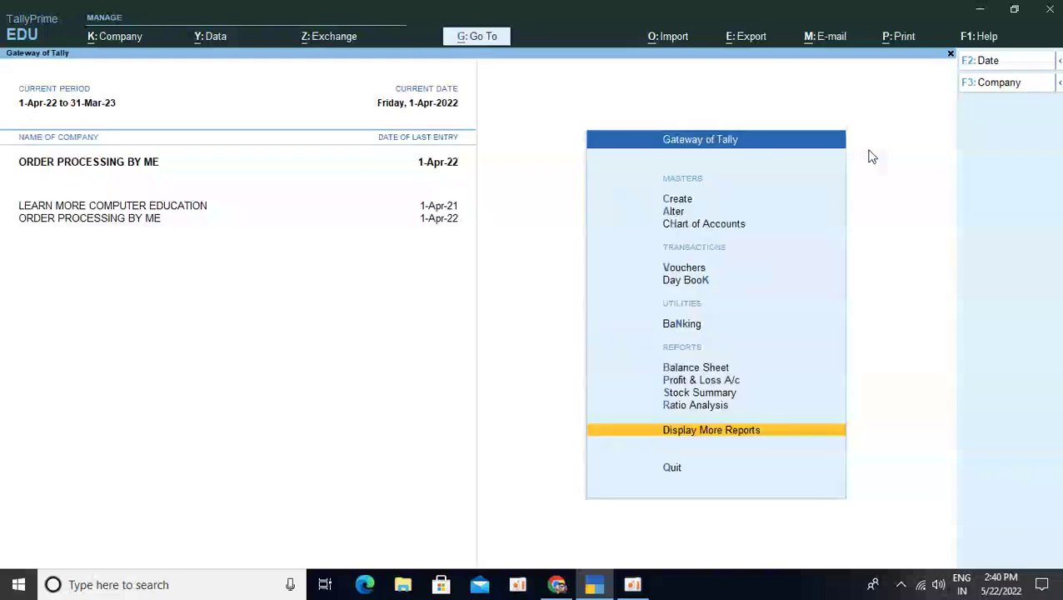
# Start a Purchase voucher with supplier invoice number LM-100 dated 1-Apr-22
pyautogui.press('v')
pyautogui.hotkey('ctrl', 'F5')
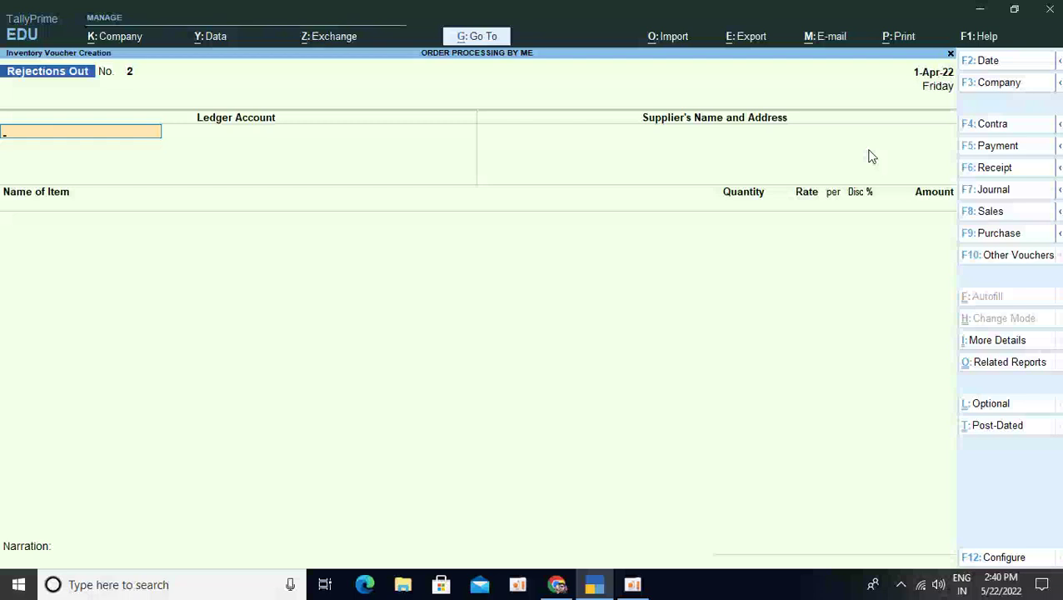
pyautogui.press('F9')
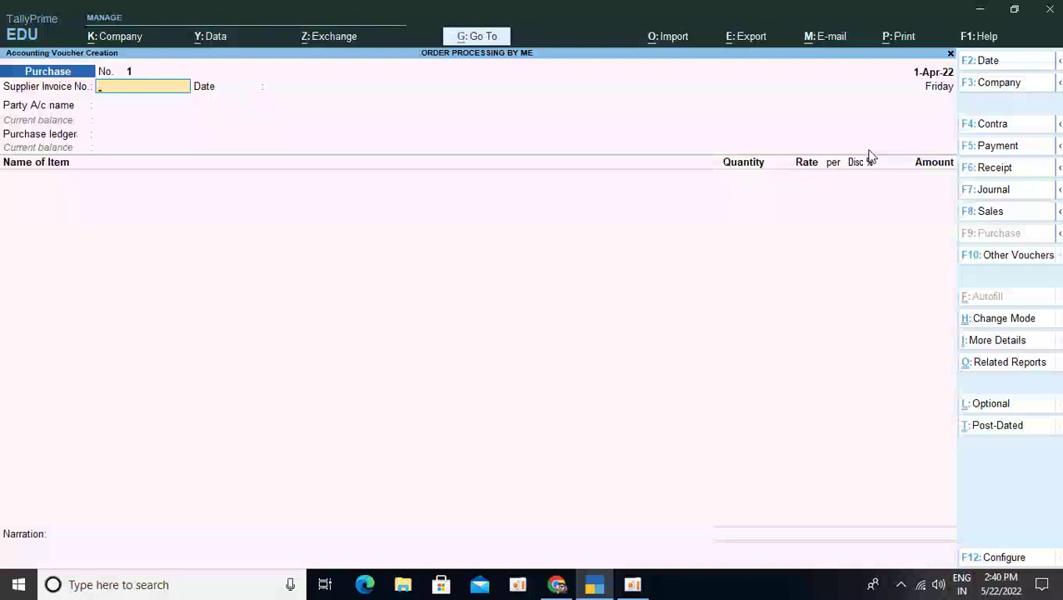
pyautogui.write('LM-100')
pyautogui.press('Return')
pyautogui.press('Return')
# Choose MI INDIA as the party account and link the purchase to receipt note CH-1501
pyautogui.press('Down')
pyautogui.press('Down')
pyautogui.press('Down')
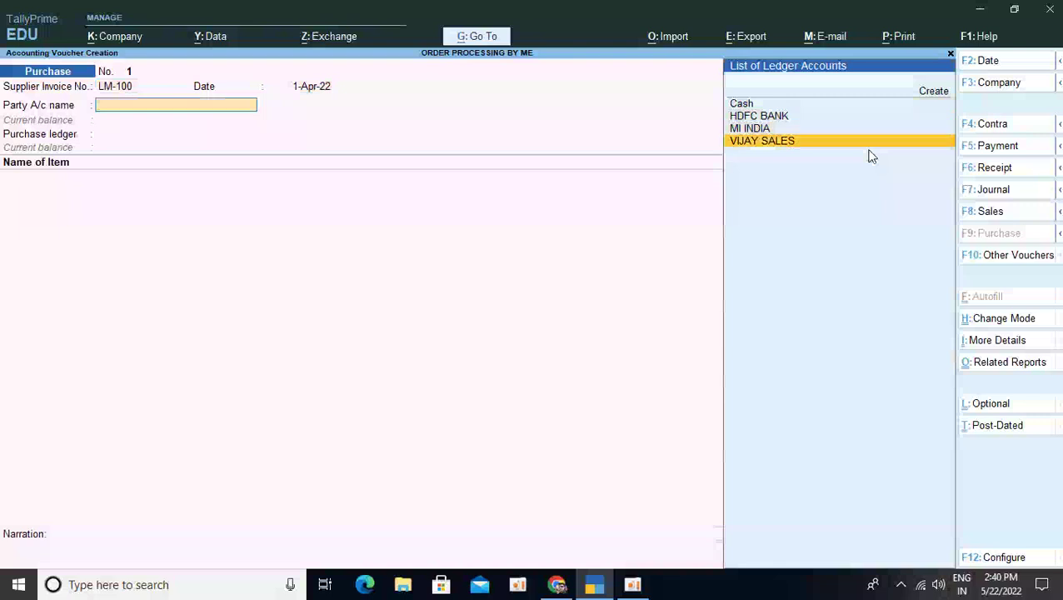
pyautogui.press('Up')
pyautogui.press('Up')
pyautogui.press('Down')
pyautogui.press('Return')
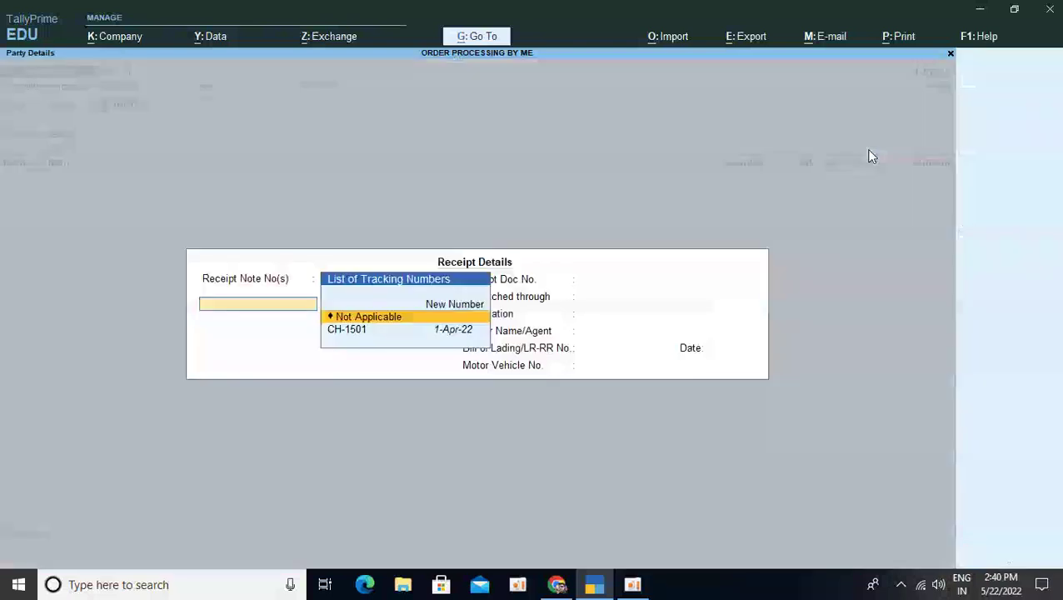
pyautogui.press('Return')
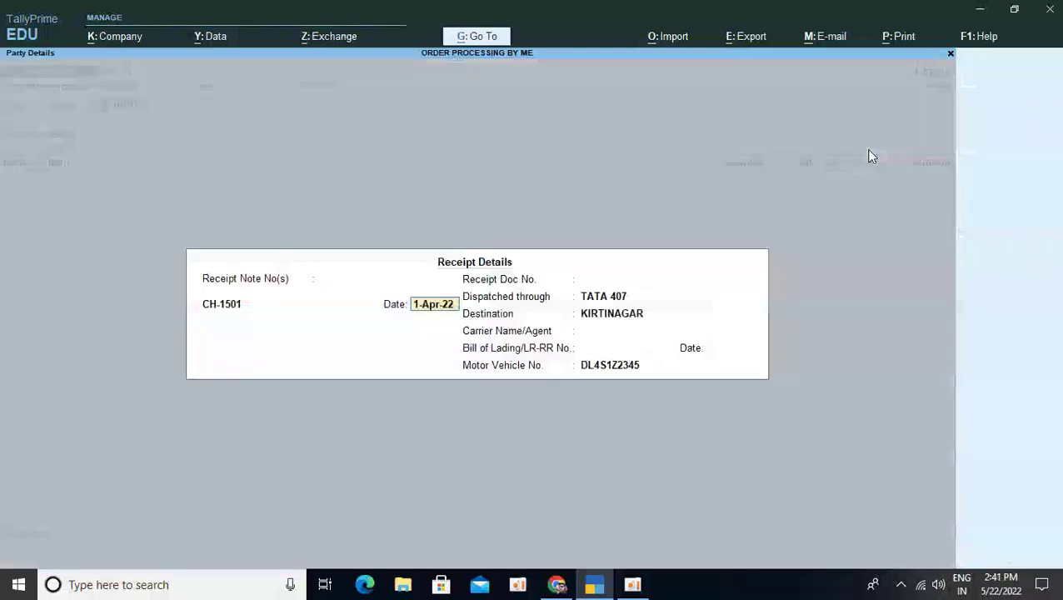
# Accept the receipt note's dispatch details with TATA 407 and destination KIRTINAGAR, keeping the supplier's party details
pyautogui.press('Return')
pyautogui.press('Return')
pyautogui.press('Return')
pyautogui.press('Return')
pyautogui.press('Return')
pyautogui.press('Return')
pyautogui.press('Return')
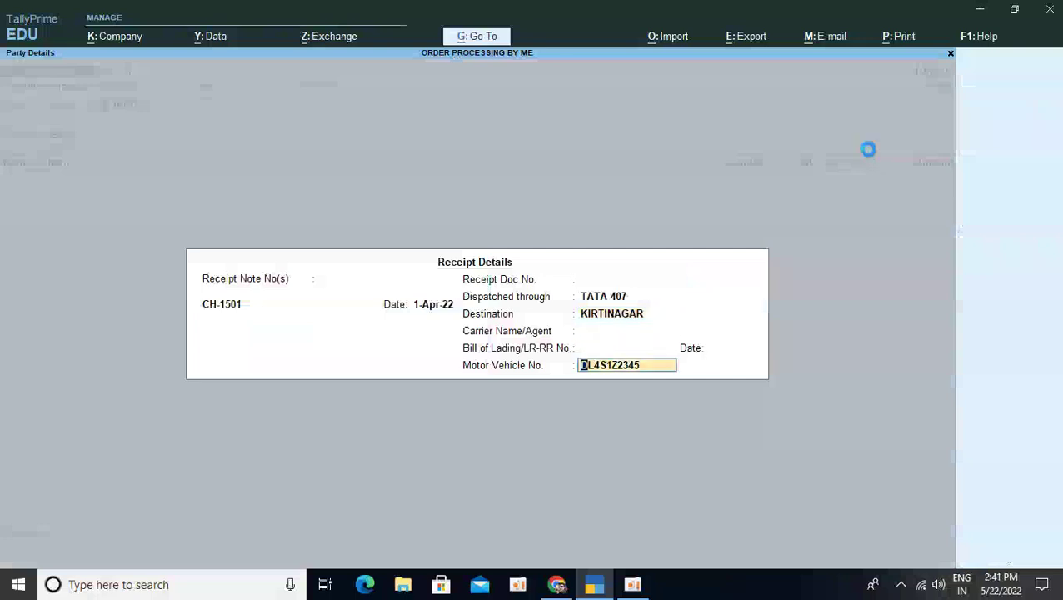
pyautogui.press('Return')
pyautogui.press('Return')
pyautogui.press('Return')
pyautogui.press('Return')
pyautogui.press('Return')
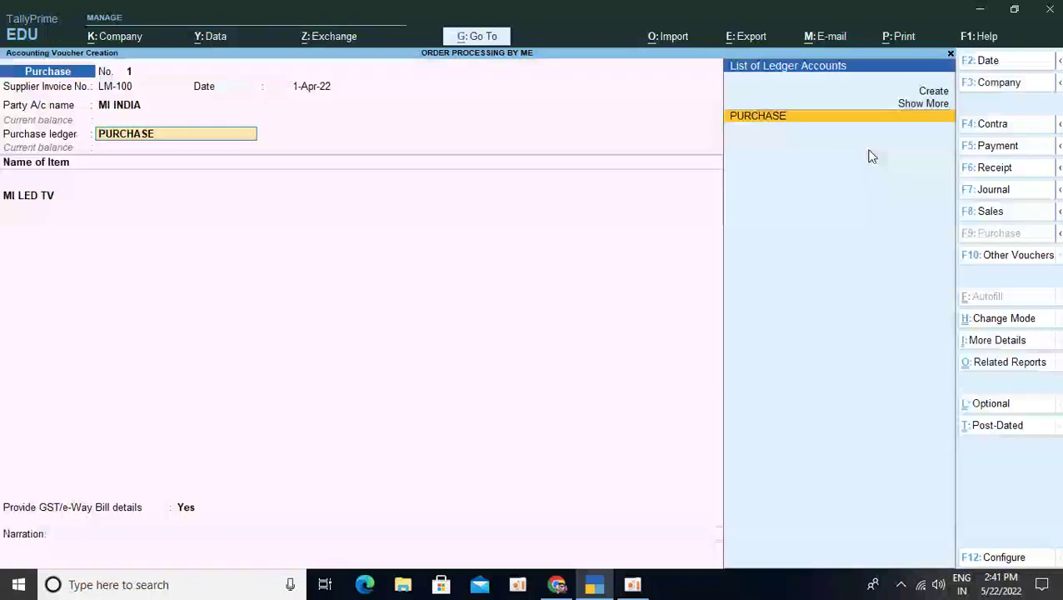
# Use the PURCHASE ledger and accept the MI LED TV allocation of 95 PCS at 10,000.00 with 5% discount
pyautogui.press('Return')
pyautogui.press('Return')
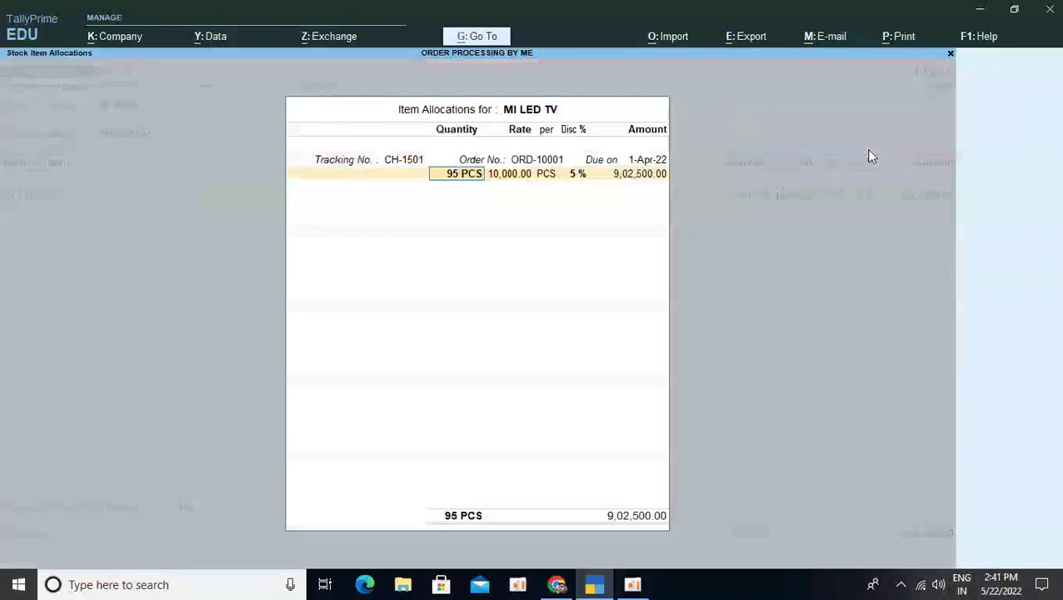
pyautogui.press('Return')
pyautogui.press('Return')
pyautogui.press('Return')
pyautogui.press('Return')
pyautogui.press('Return')
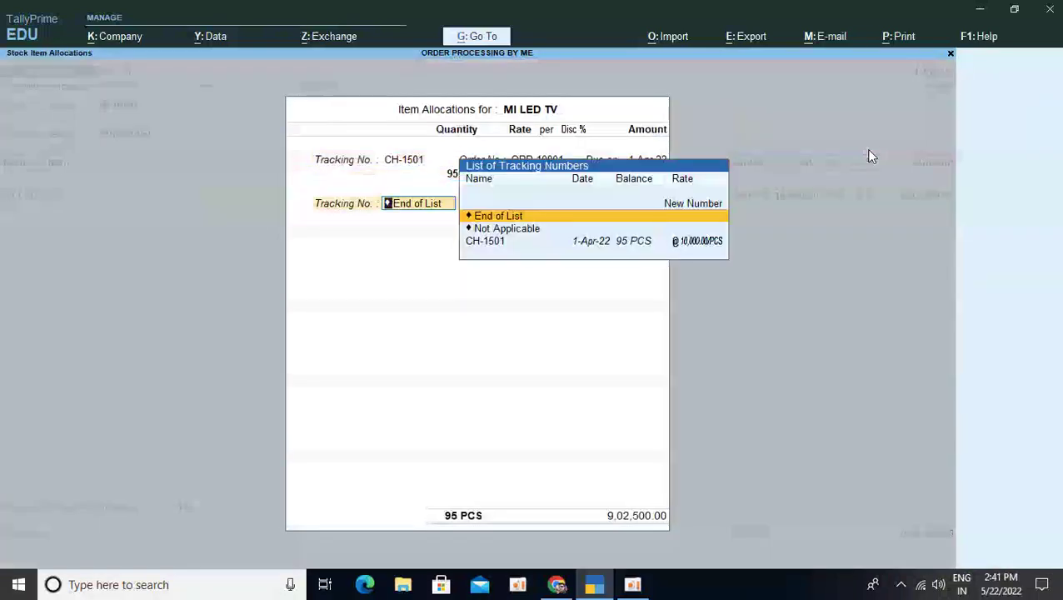
pyautogui.press('Return')
# End the item list and accept the e-Way Bill details left blank
pyautogui.press('Return')
pyautogui.press('Return')
pyautogui.press('Return')
pyautogui.press('Return')
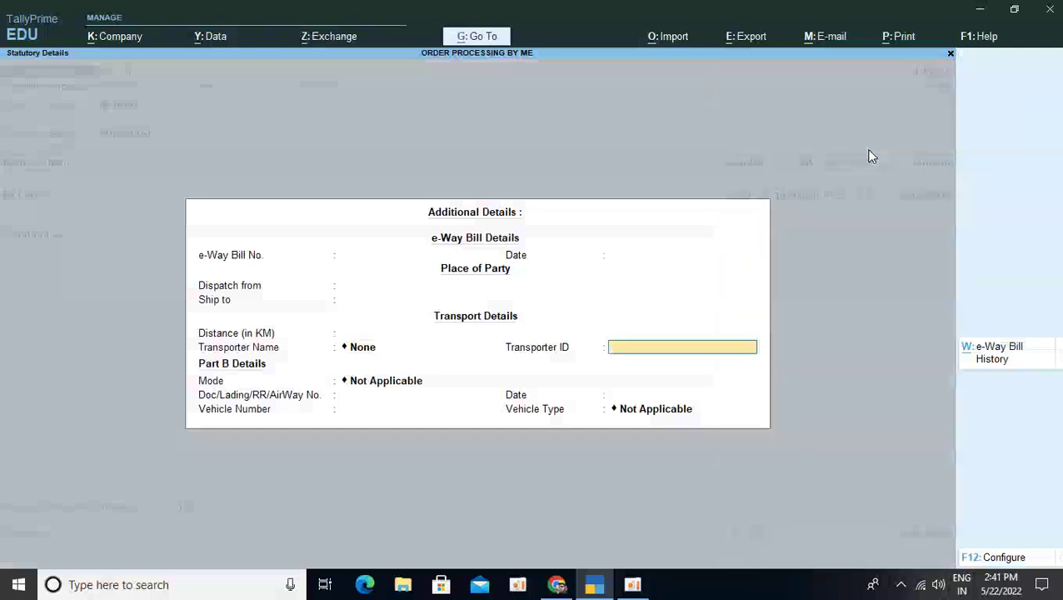
pyautogui.hotkey('ctrl', 'a')
# Allocate the bill as New Ref LM-100, save the Purchase voucher without narration, and exit voucher entry
pyautogui.press('Return')
pyautogui.press('Return')
pyautogui.press('Return')
pyautogui.press('Return')
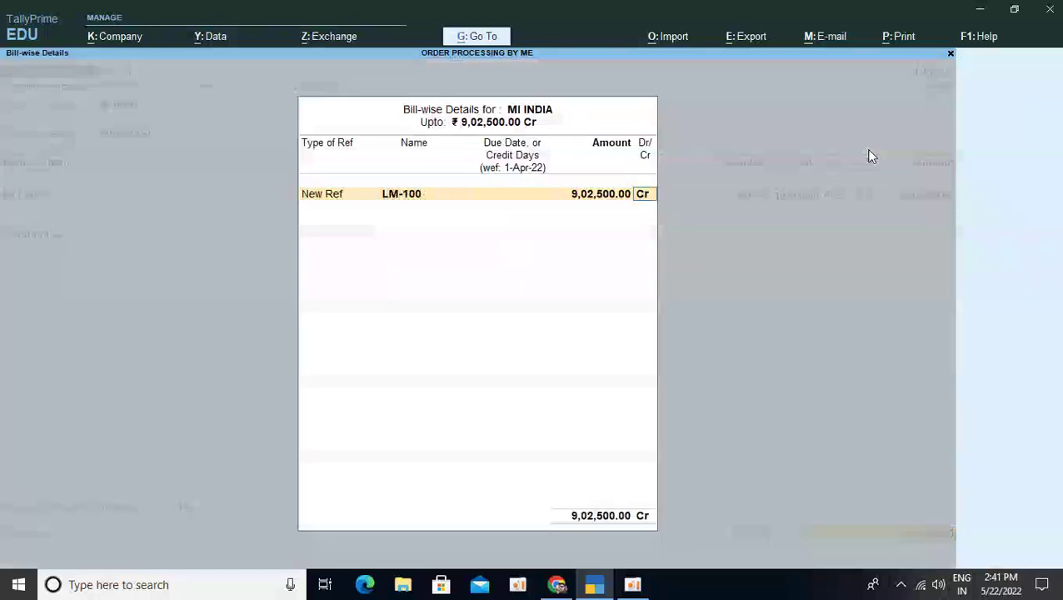
pyautogui.press('Return')
pyautogui.press('Return')
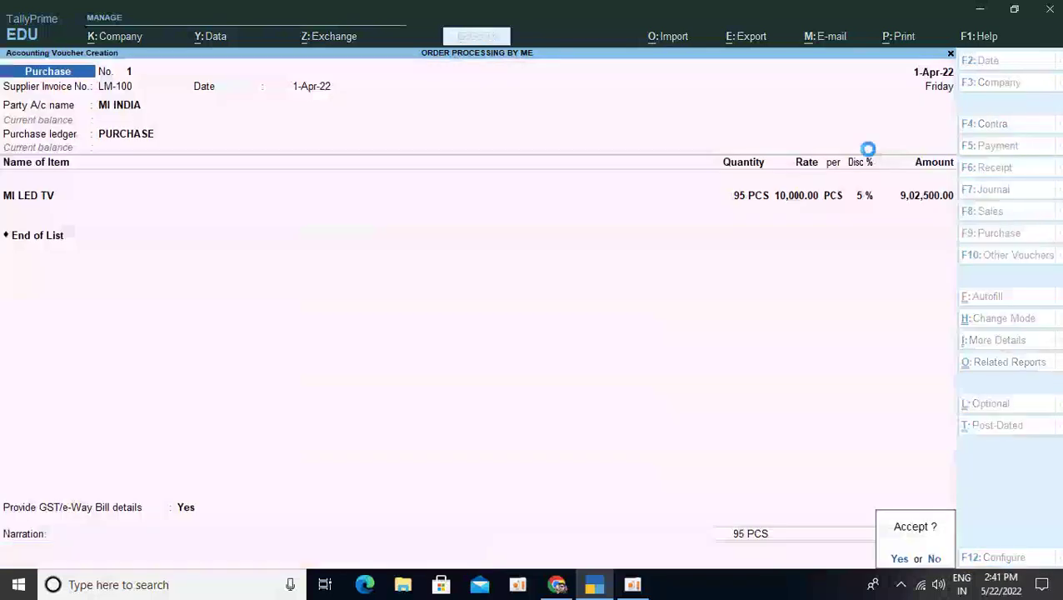
pyautogui.press('Return')
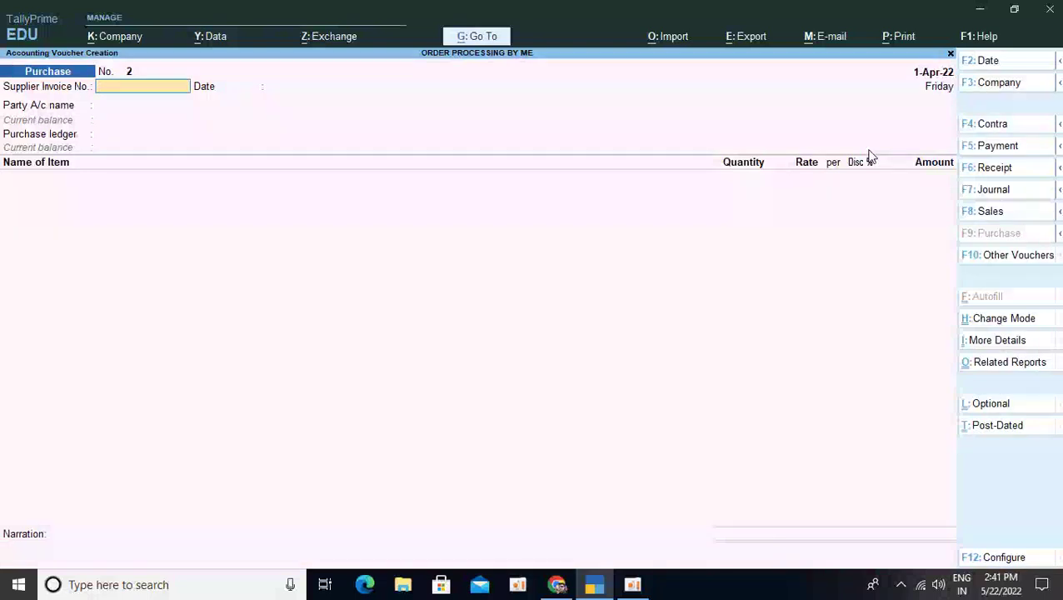
pyautogui.press('Escape')
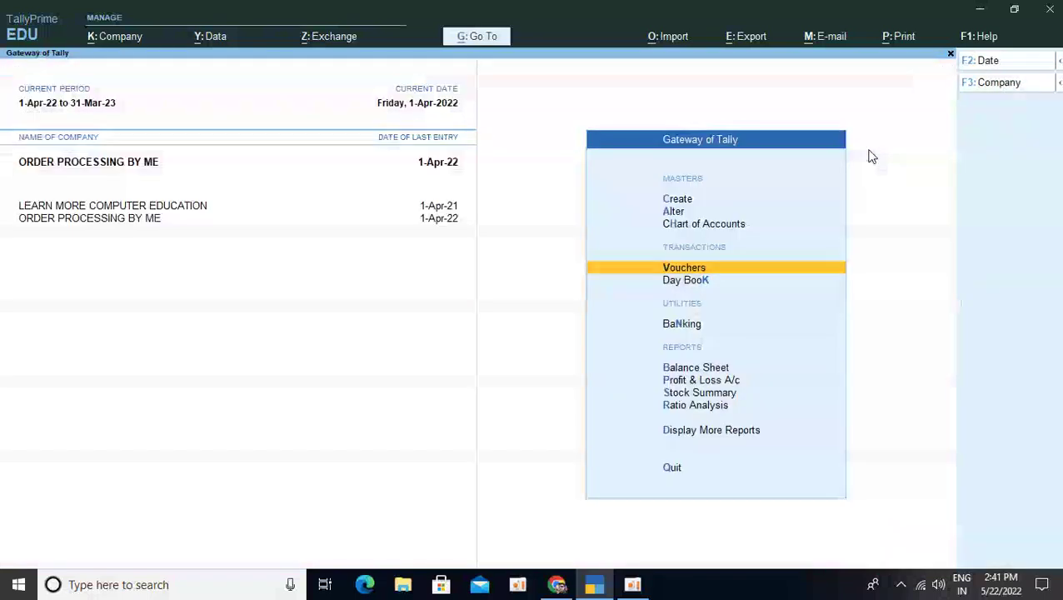
# Open the Statements of Inventory again from the additional reports
pyautogui.press('Up')
pyautogui.press('Up')
pyautogui.press('Up')
pyautogui.press('Up')
pyautogui.press('Up')
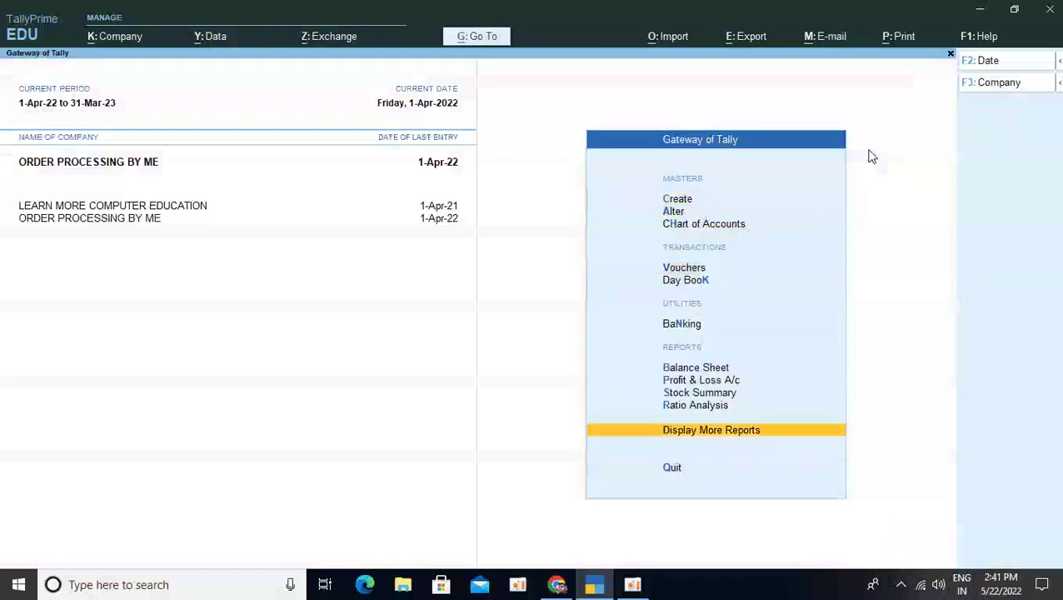
pyautogui.press('Return')
pyautogui.press('Down')
pyautogui.press('Down')
pyautogui.press('Down')
pyautogui.press('Down')
pyautogui.press('Down')
pyautogui.press('Down')
pyautogui.press('Down')
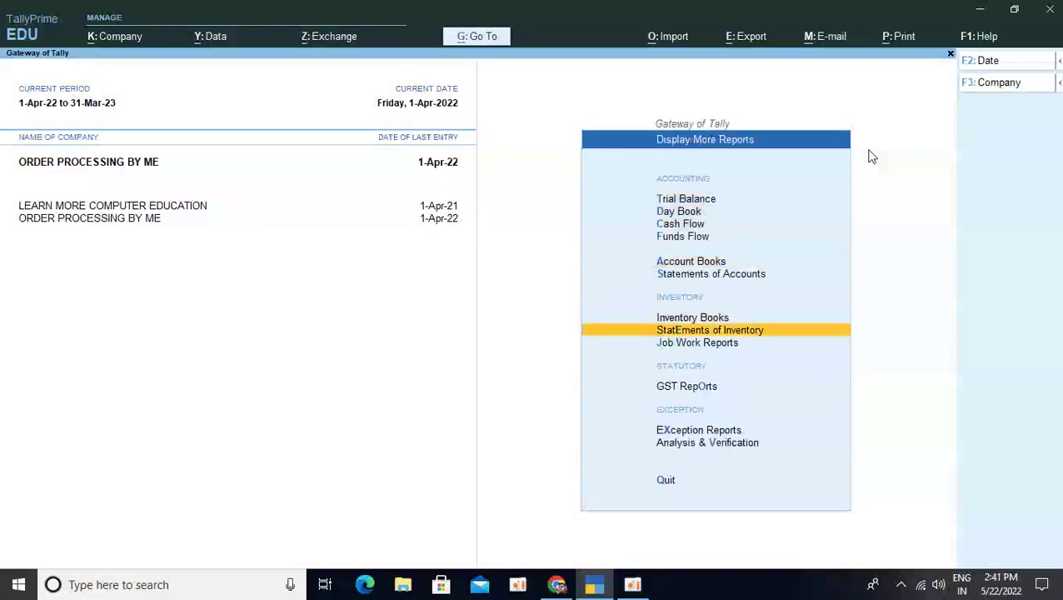
pyautogui.press('Down')
pyautogui.press('Up')
pyautogui.press('Return')
# Check the Purchase Bills Pending report after the purchase entry and return to the stock outstandings reports
pyautogui.press('Down')
pyautogui.press('Down')
pyautogui.press('Down')
pyautogui.press('Down')
pyautogui.press('Down')
pyautogui.press('Down')
pyautogui.press('Down')
pyautogui.press('Down')
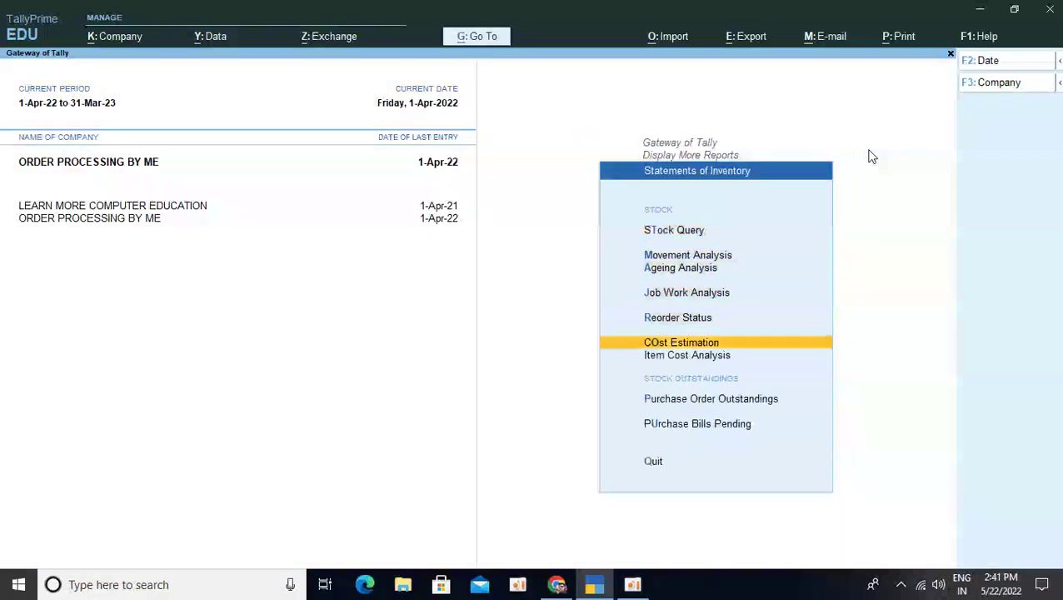
pyautogui.press('Up')
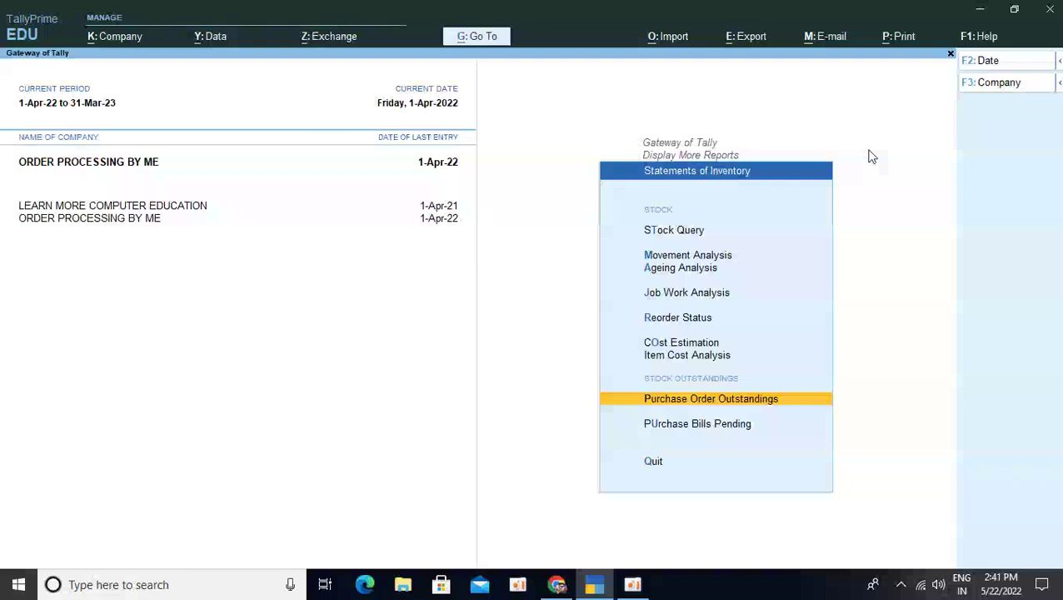
pyautogui.press('Down')
pyautogui.press('Return')
pyautogui.press('Escape')
pyautogui.press('Up')
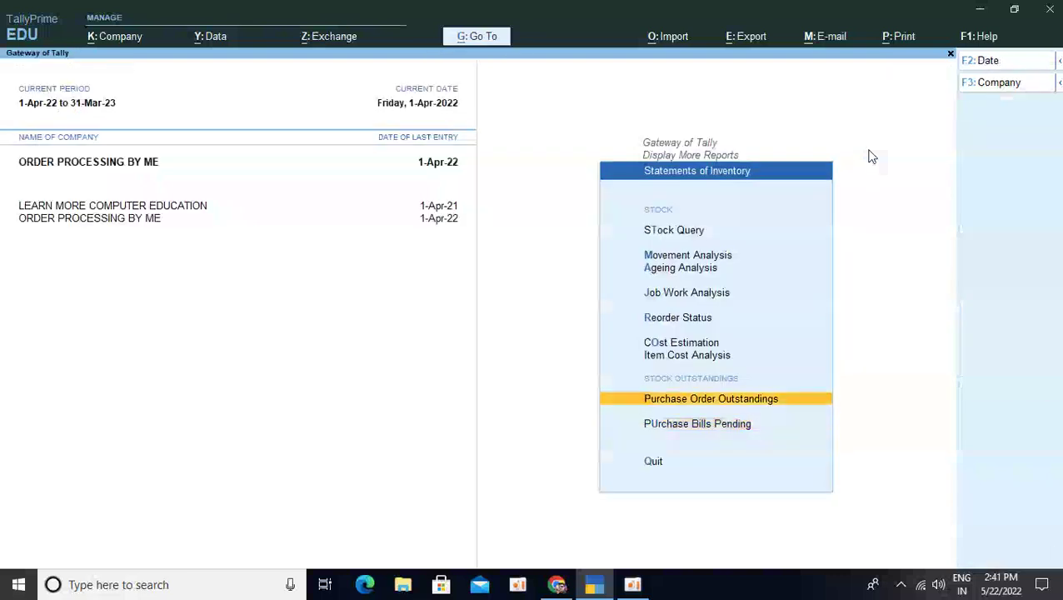
# Check the Purchase Order Outstandings by stock item for MI LED TV and return to the additional reports
pyautogui.press('Return')
pyautogui.press('Down')
pyautogui.press('Down')
pyautogui.press('Down')
pyautogui.press('Down')
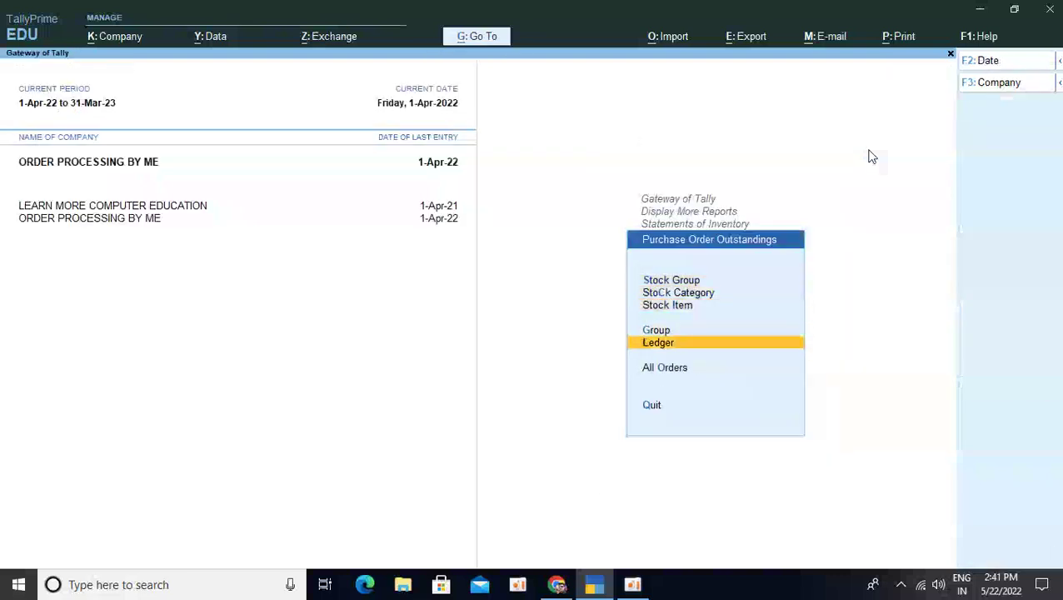
pyautogui.press('Up')
pyautogui.press('Up')
pyautogui.press('Up')
pyautogui.press('Down')
pyautogui.press('Return')
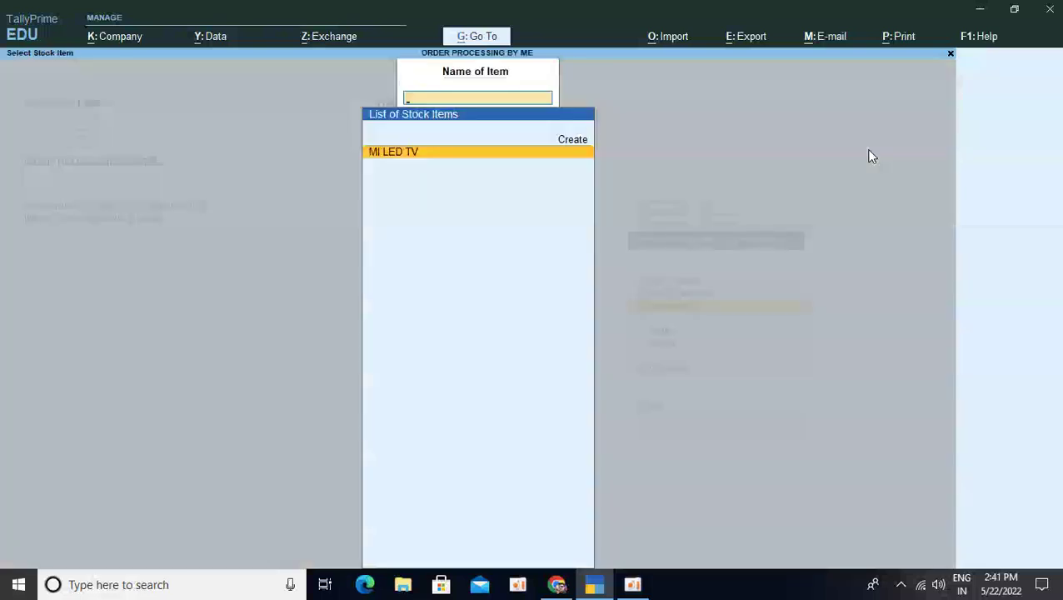
pyautogui.press('Return')
pyautogui.press('Escape')
pyautogui.press('Escape')
pyautogui.press('Escape')
pyautogui.press('Escape')
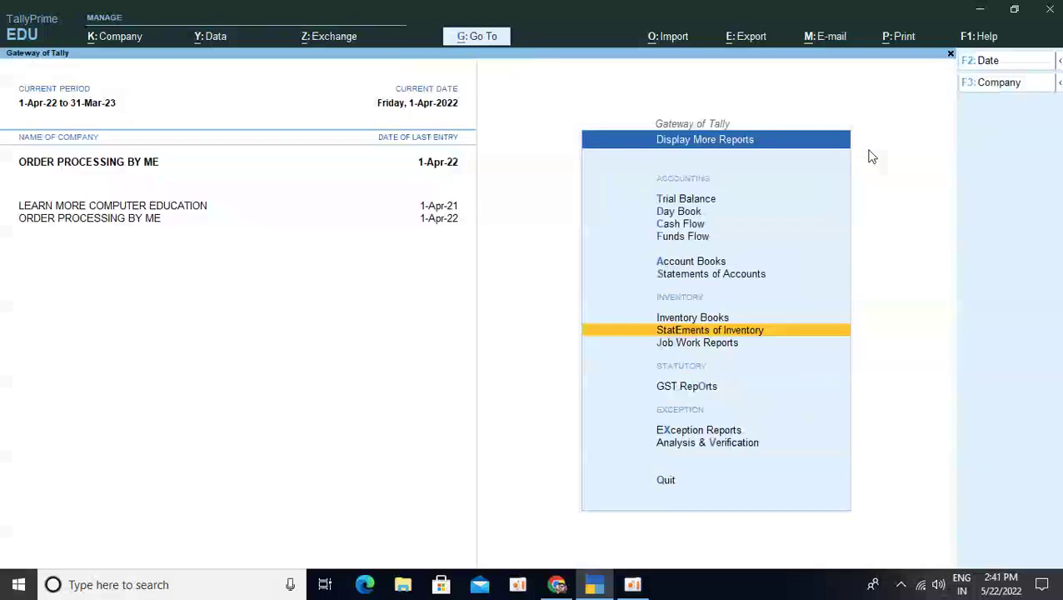
pyautogui.press('v')
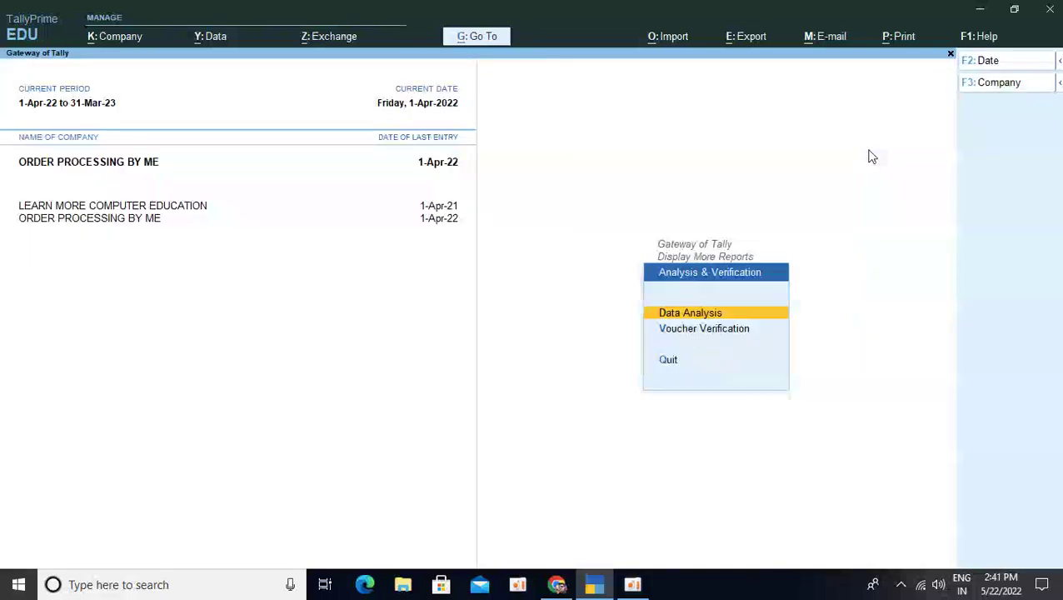
pyautogui.press('Escape')
pyautogui.press('Escape')
pyautogui.press('Escape')
pyautogui.press('n')
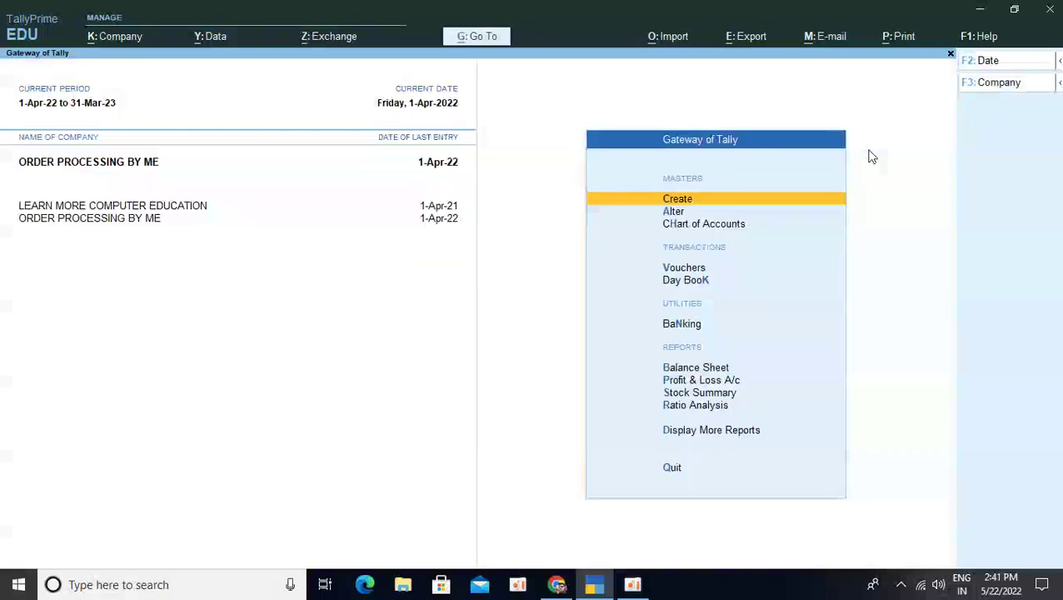
# Start a new Purchase voucher and enter LM-102 as the supplier invoice number
pyautogui.press('v')
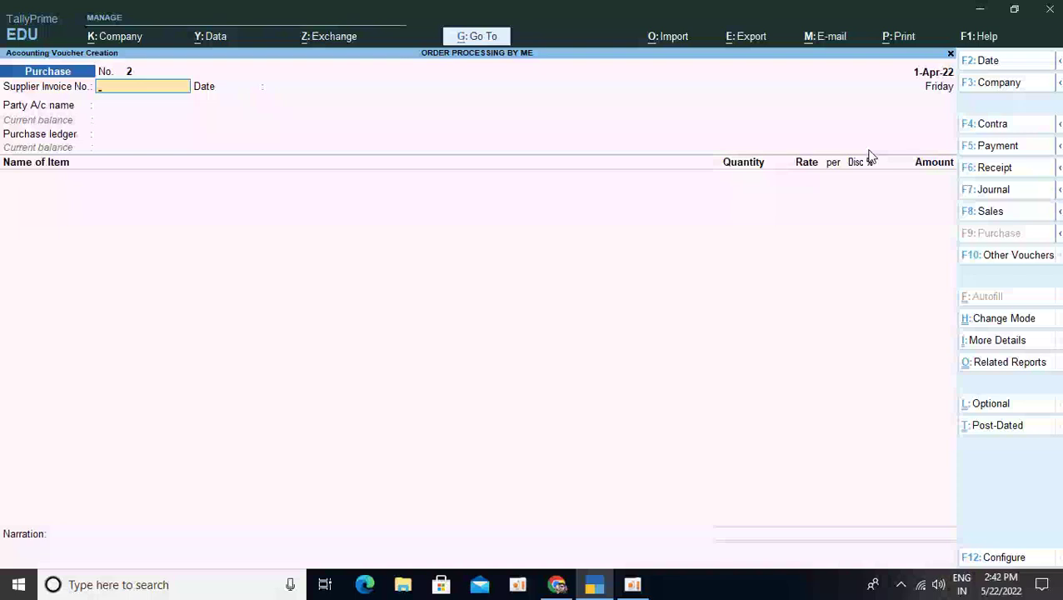
pyautogui.write('LM-102')
pyautogui.press('Return')
pyautogui.hotkey('shift', 'Tab')
pyautogui.press('BackSpace')
pyautogui.press('BackSpace')
pyautogui.press('BackSpace')
pyautogui.press('BackSpace')
pyautogui.press('BackSpace')
pyautogui.press('BackSpace')
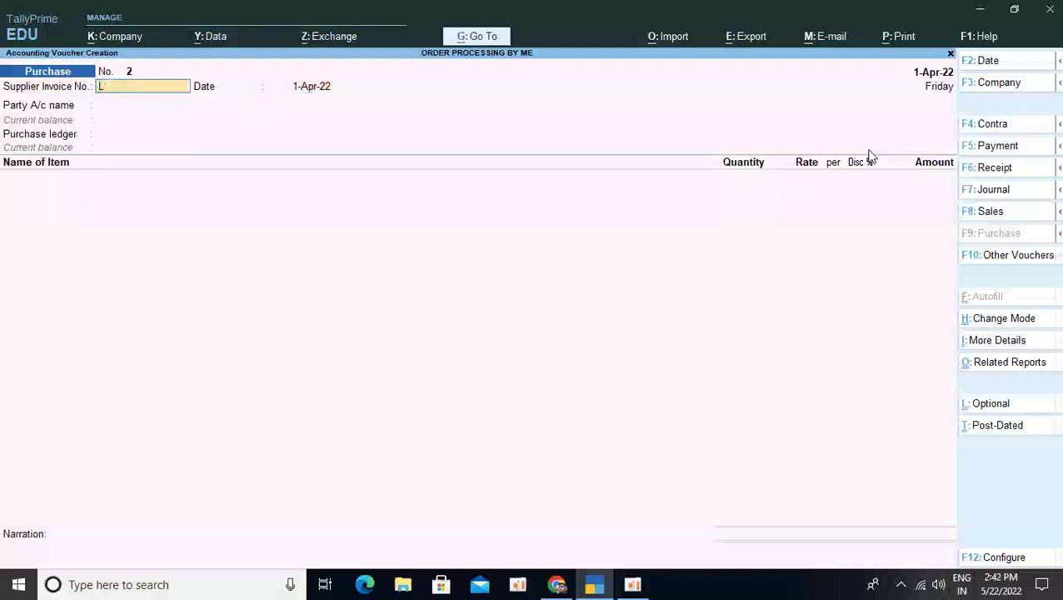
pyautogui.write('LM-102')
pyautogui.press('Return')
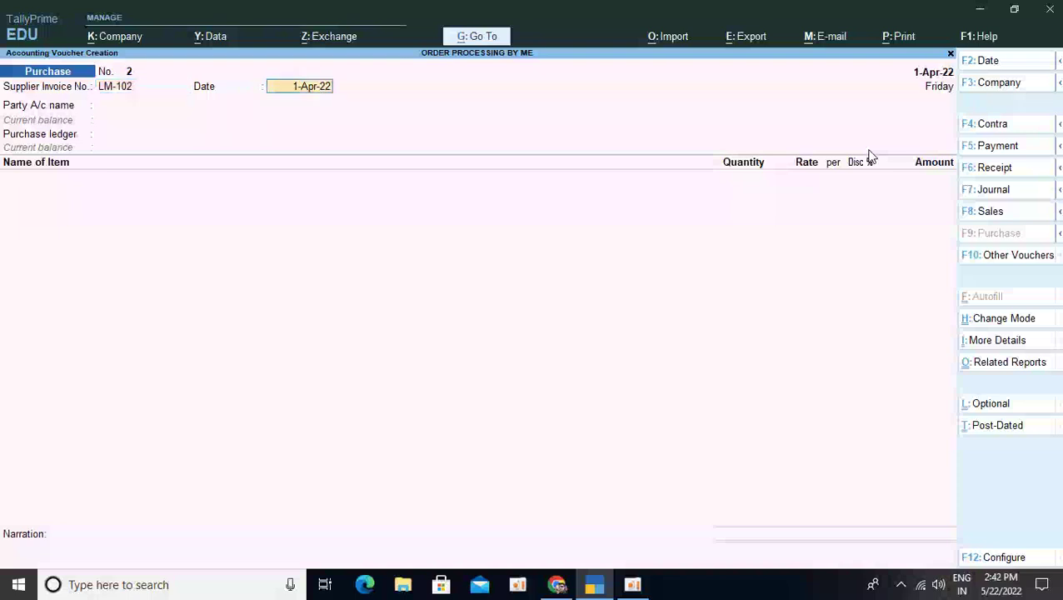
# Accept the invoice date 1-Apr-22, choose MI INDIA as the party, and leave the receipt details blank
pyautogui.press('Return')
pyautogui.press('Down')
pyautogui.press('Down')
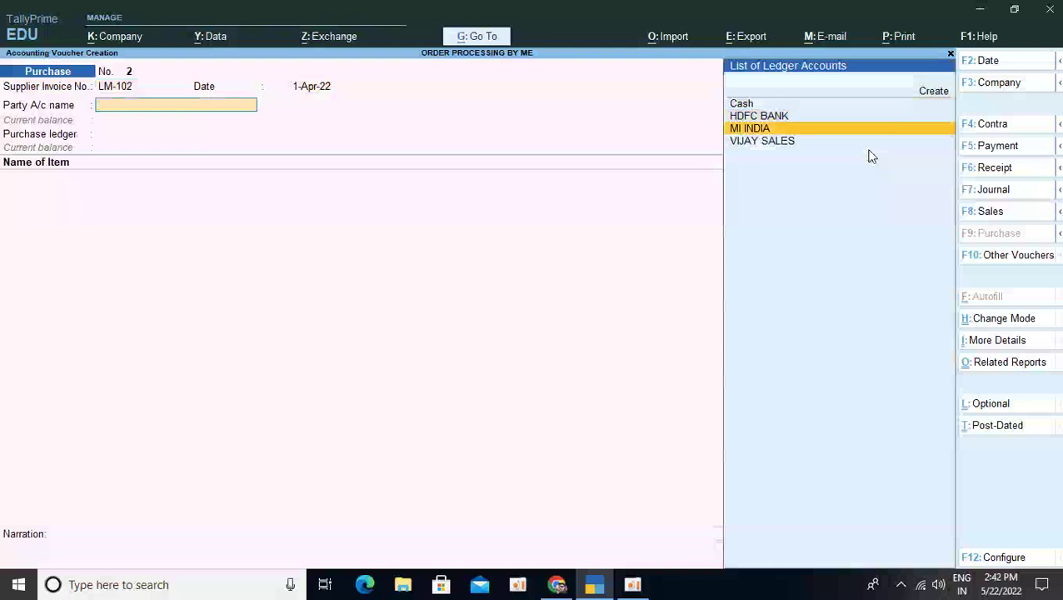
pyautogui.press('Return')
pyautogui.press('Return')
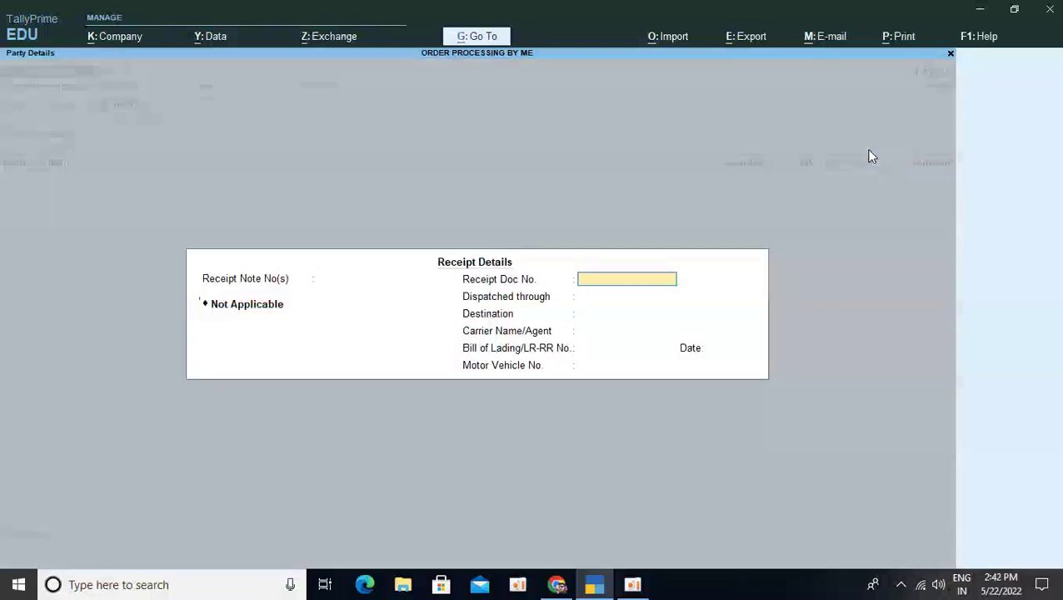
pyautogui.press('Return')
pyautogui.press('Return')
pyautogui.press('Return')
pyautogui.press('Return')
pyautogui.press('Return')
pyautogui.press('Return')
pyautogui.press('Return')
pyautogui.press('Return')
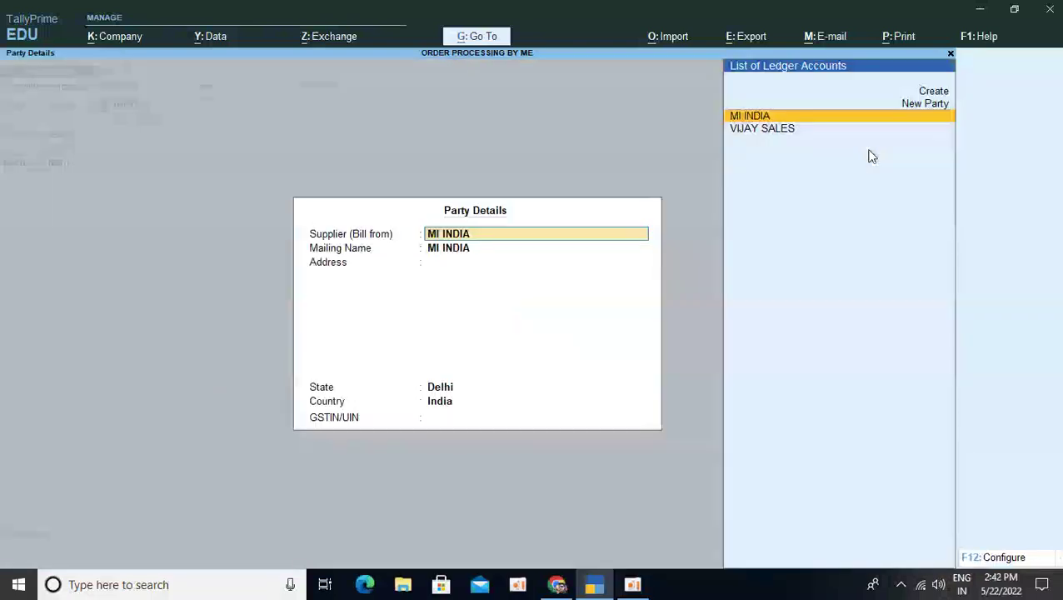
# Accept the MI INDIA party details and use PURCHASE as the purchase ledger
pyautogui.press('Return')
pyautogui.press('Return')
pyautogui.press('Return')
pyautogui.press('Return')
pyautogui.press('Return')
pyautogui.press('Return')
pyautogui.press('Return')
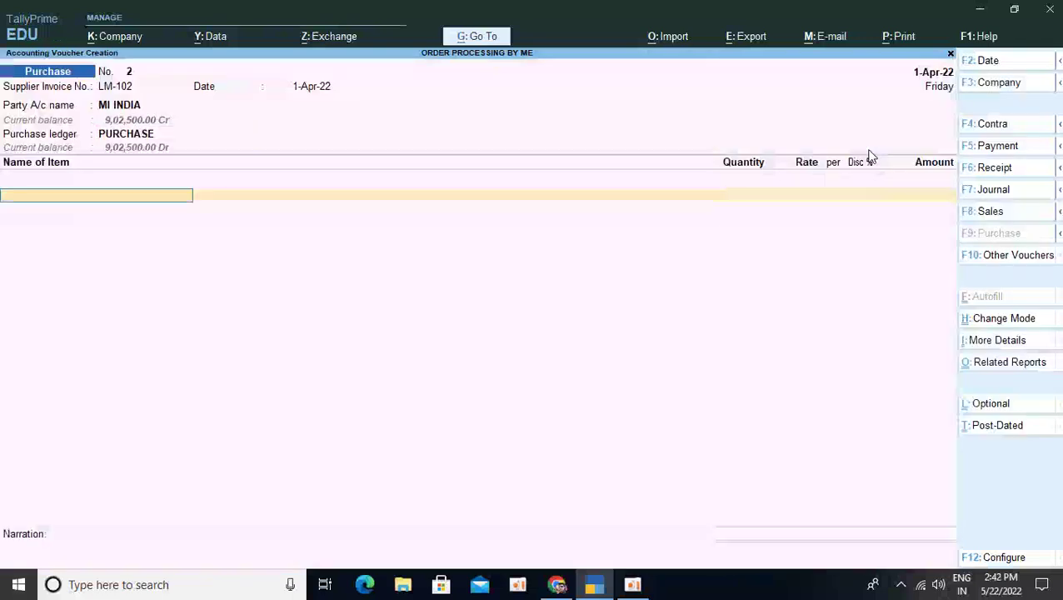
# Go back to the party account and step through the blank receipt details for MI INDIA again
pyautogui.press('BackSpace')
pyautogui.press('BackSpace')
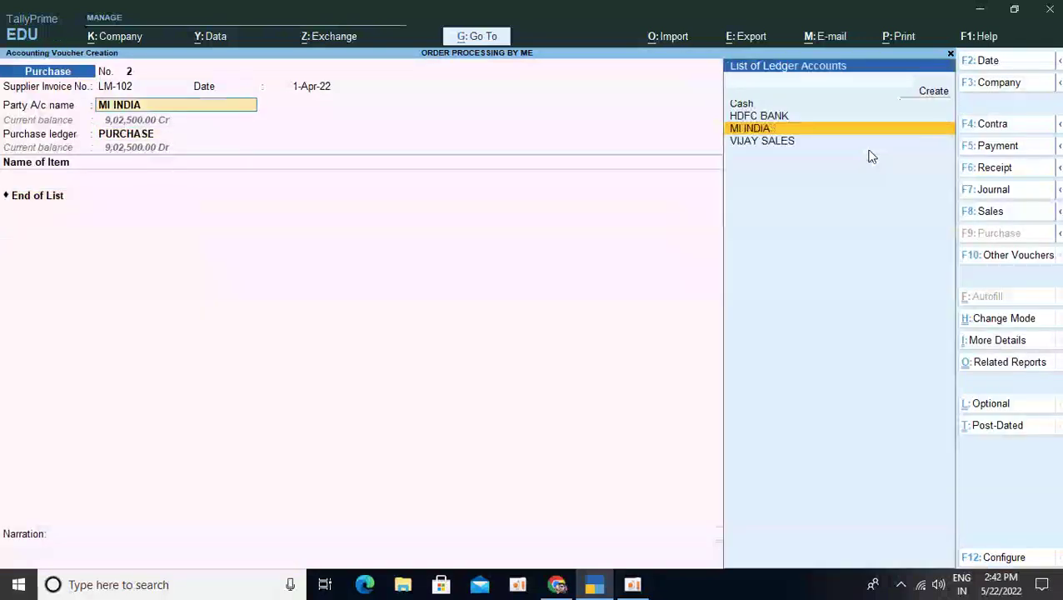
pyautogui.press('Return')
pyautogui.press('Return')
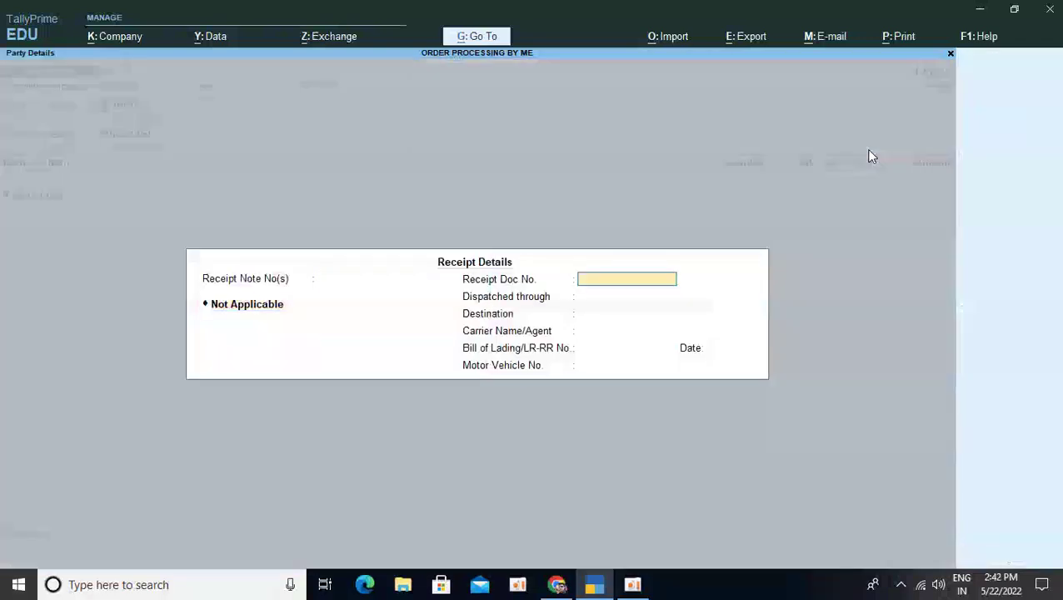
pyautogui.press('Return')
pyautogui.press('Return')
pyautogui.press('Return')
pyautogui.press('Return')
pyautogui.press('Return')
pyautogui.press('Return')
pyautogui.press('Return')
pyautogui.press('Return')
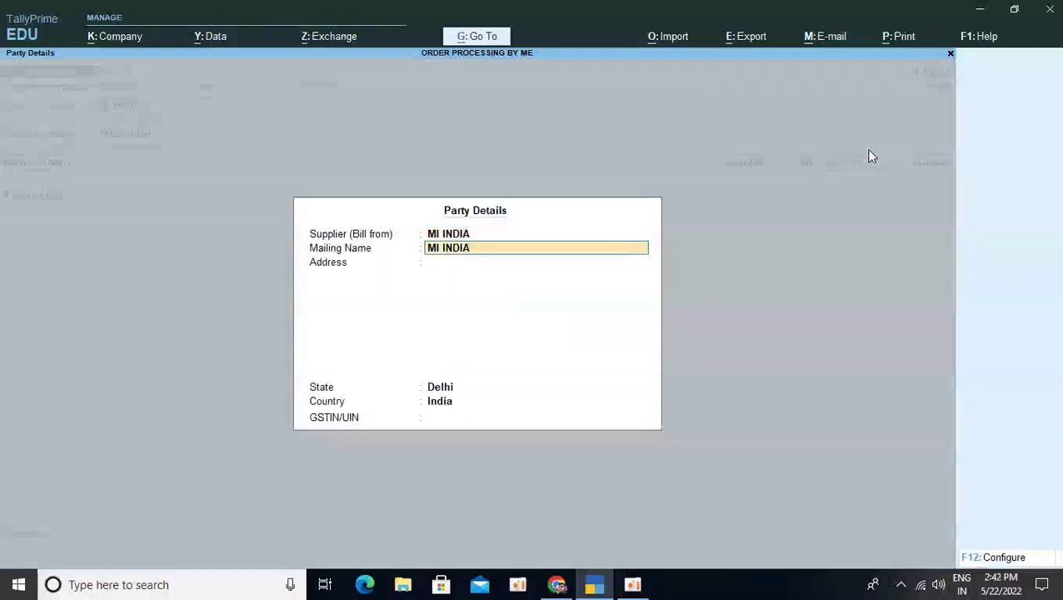
# Accept the remaining MI INDIA party details again and return to item entry with the PURCHASE ledger
pyautogui.press('Return')
pyautogui.press('Return')
pyautogui.press('Return')
pyautogui.press('Return')
pyautogui.press('Return')
pyautogui.press('Return')
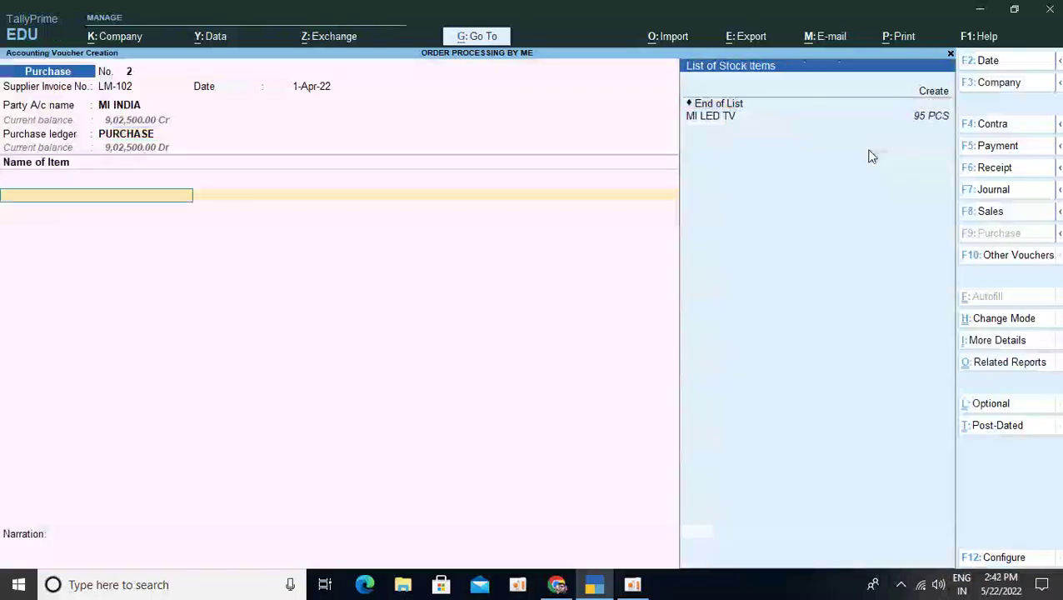
# Add MI LED TV with tracking Not Applicable against the pending purchase order: 5 PCS at 10,000.00 with 5% discount
pyautogui.press('Down')
pyautogui.press('Return')
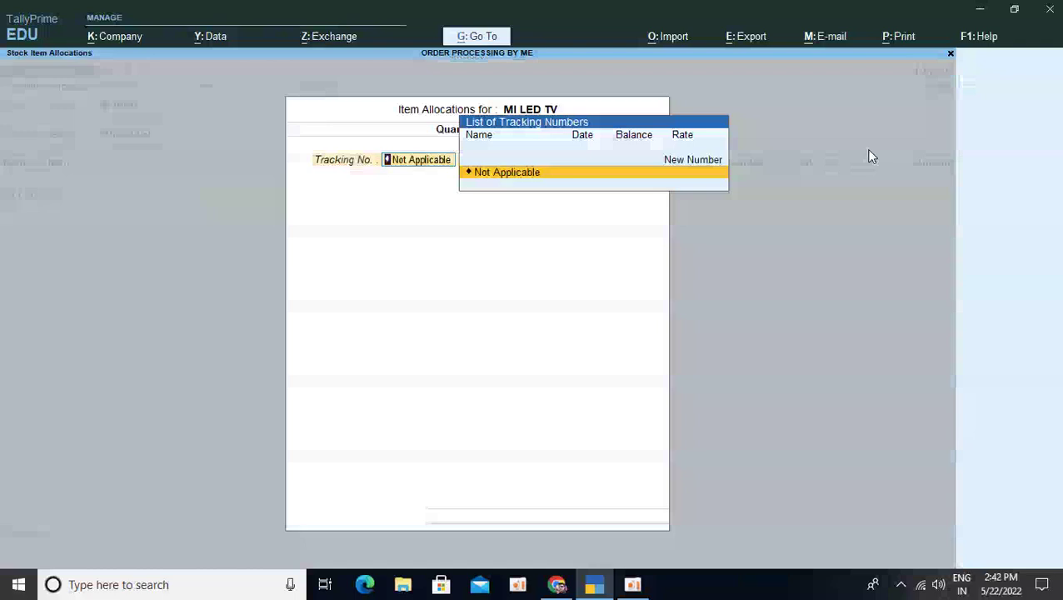
pyautogui.press('Return')
pyautogui.press('Down')
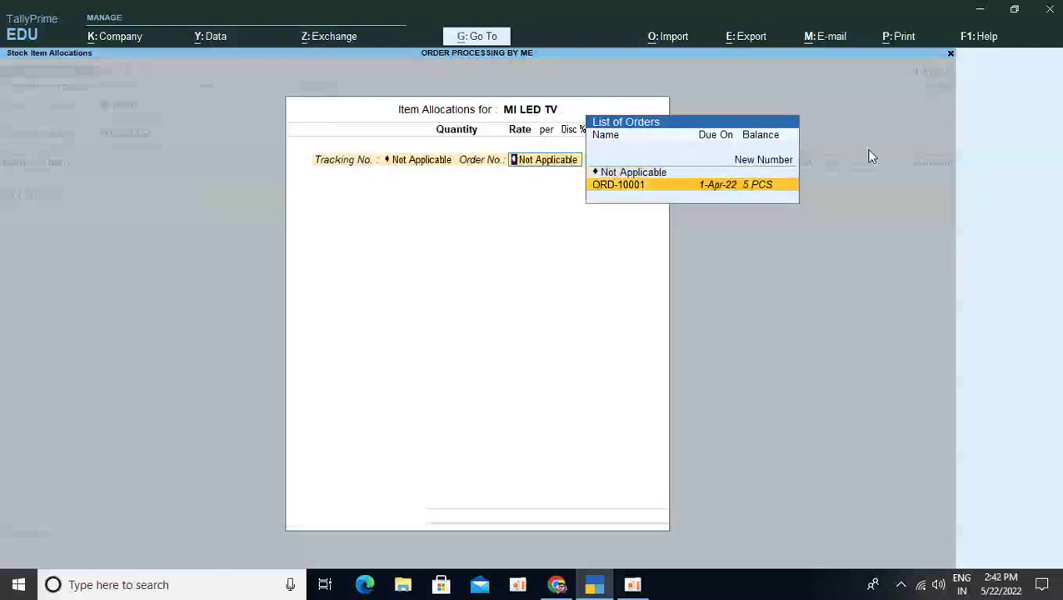
pyautogui.press('Return')
pyautogui.press('Return')
pyautogui.press('Return')
pyautogui.press('Return')
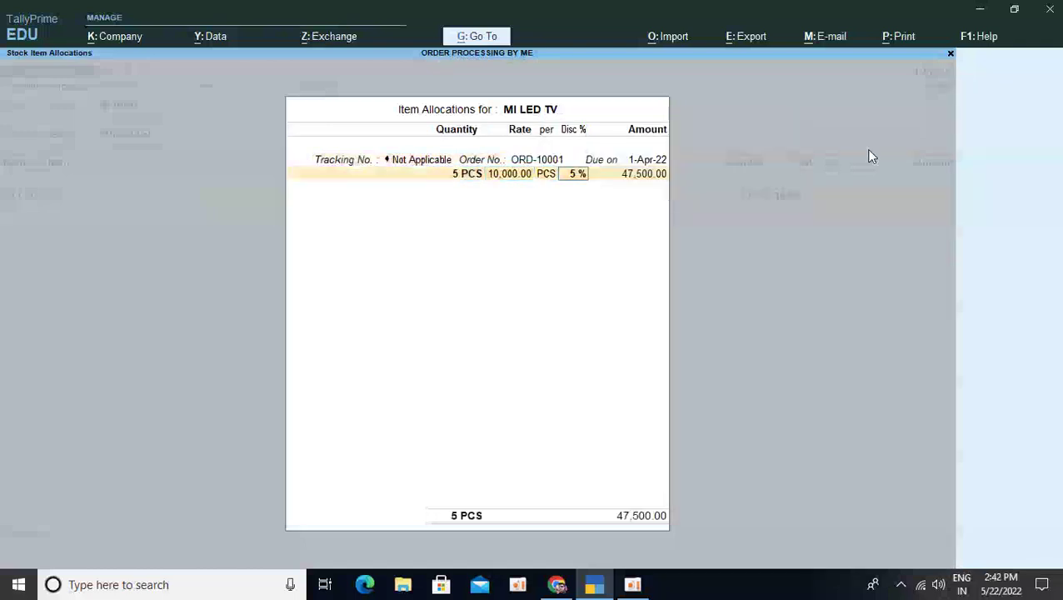
pyautogui.press('Return')
pyautogui.press('Return')
# Allocate 47,500.00 as New Ref LM-102 with no due date, save the Purchase voucher, and exit voucher entry
pyautogui.press('Return')
pyautogui.press('Return')
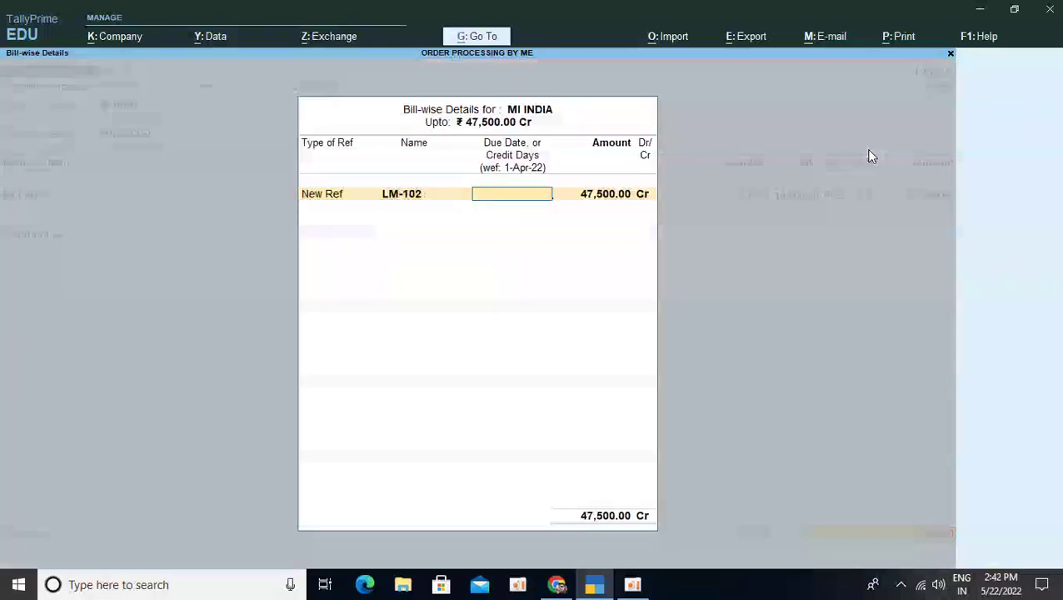
pyautogui.press('Return')
pyautogui.press('Return')
pyautogui.press('Return')
pyautogui.press('Return')
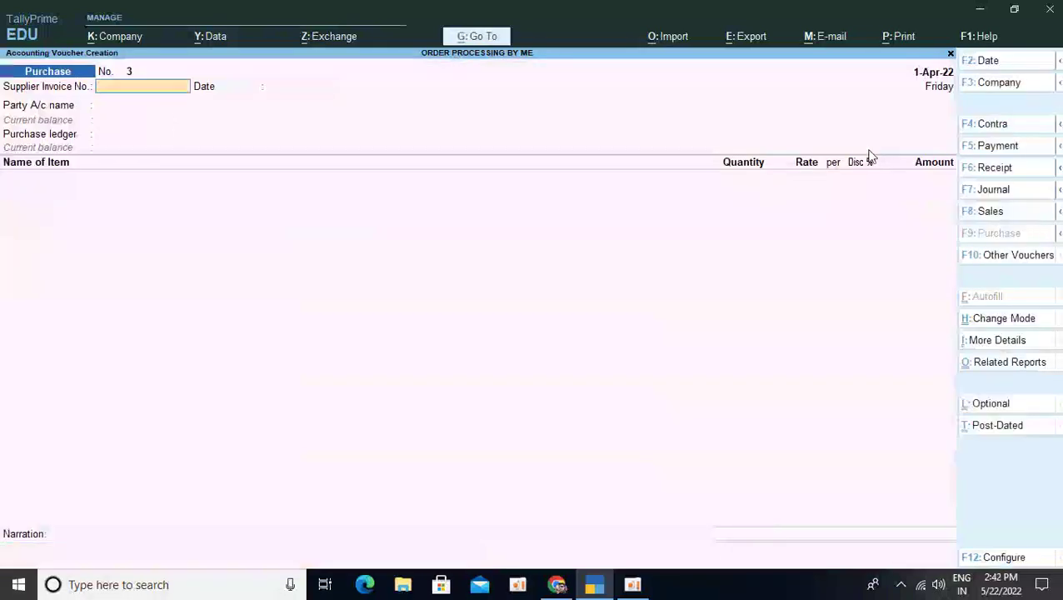
pyautogui.press('Escape')
pyautogui.press('Return')
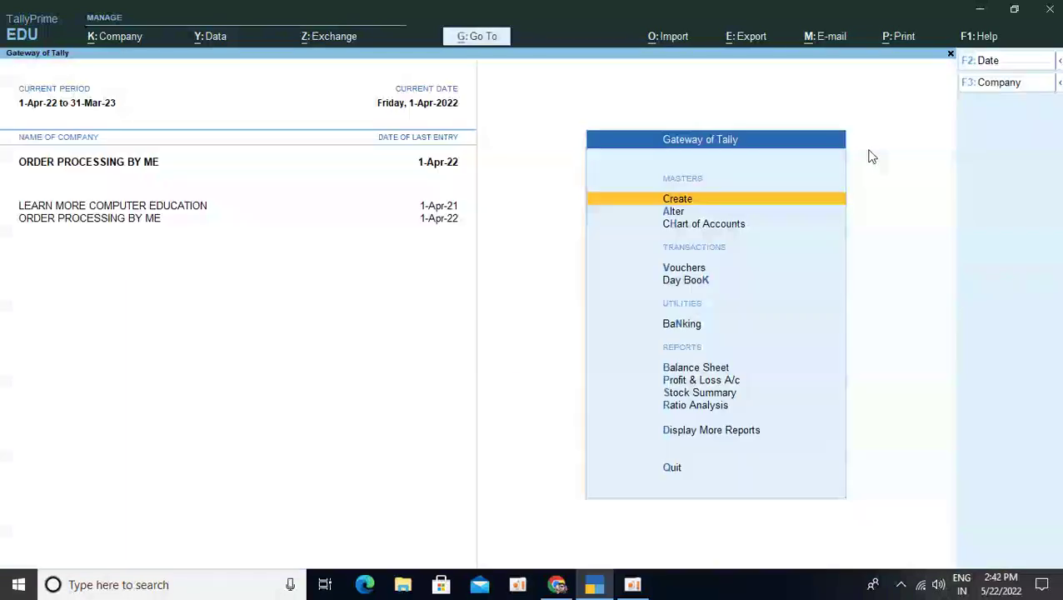
# Open the Statements of Inventory from the additional reports to review the stock outstandings
pyautogui.press('Up')
pyautogui.press('Up')
pyautogui.press('Up')
pyautogui.press('Up')
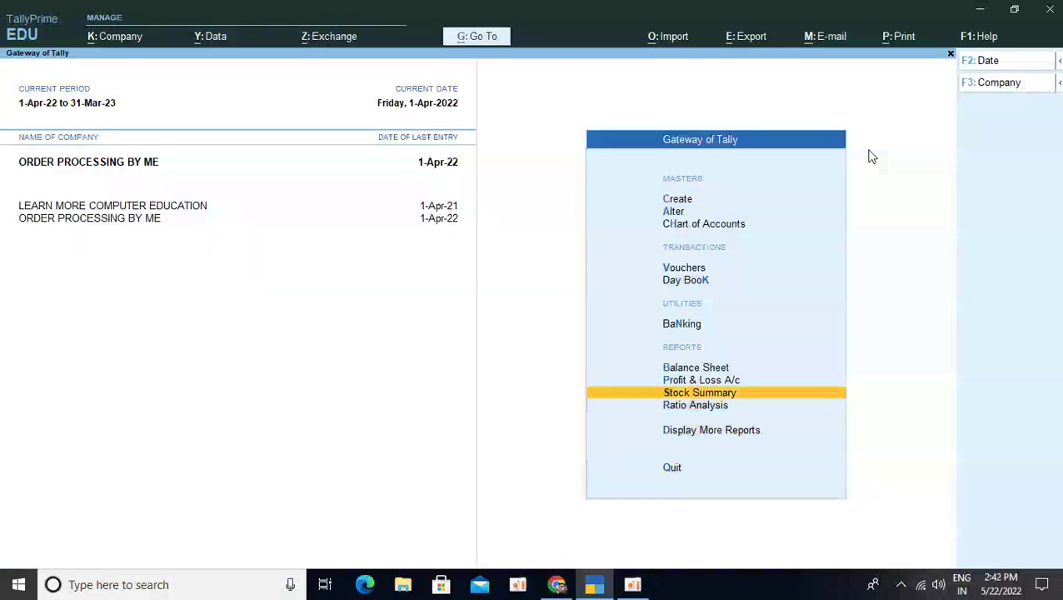
pyautogui.press('Down')
pyautogui.press('Down')
pyautogui.press('Up')
pyautogui.press('Up')
pyautogui.press('Down')
pyautogui.press('Down')
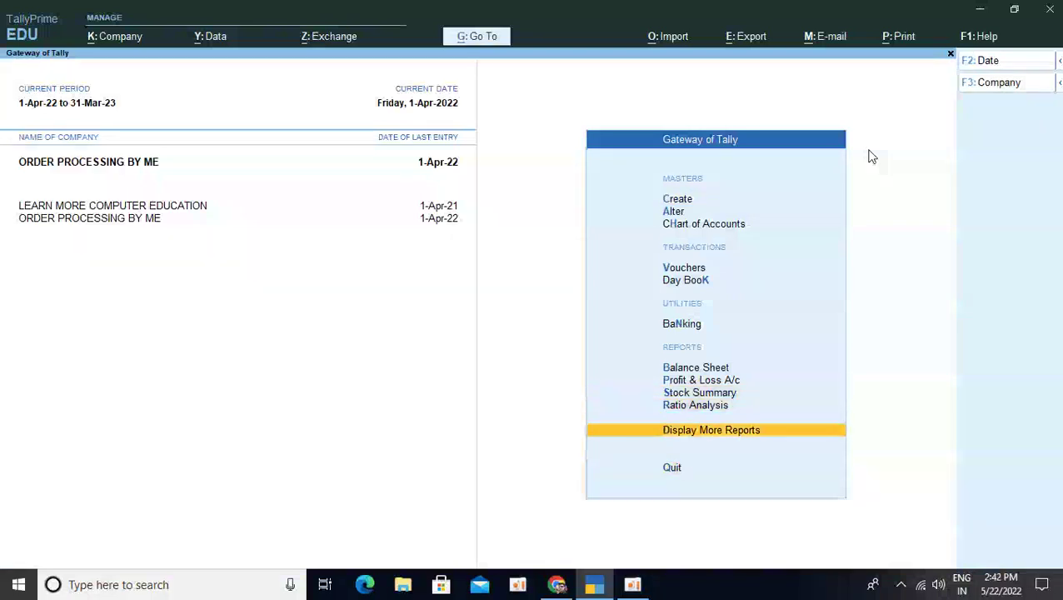
pyautogui.press('Return')
pyautogui.press('Down')
pyautogui.press('Down')
pyautogui.press('Down')
pyautogui.press('Down')
pyautogui.press('Down')
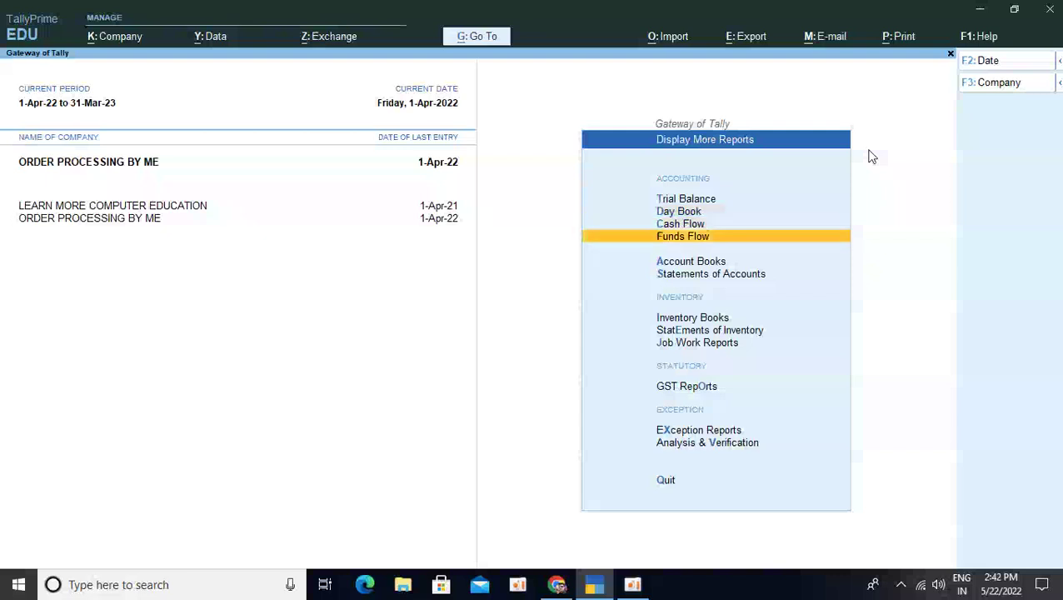
pyautogui.press('Down')
pyautogui.press('Down')
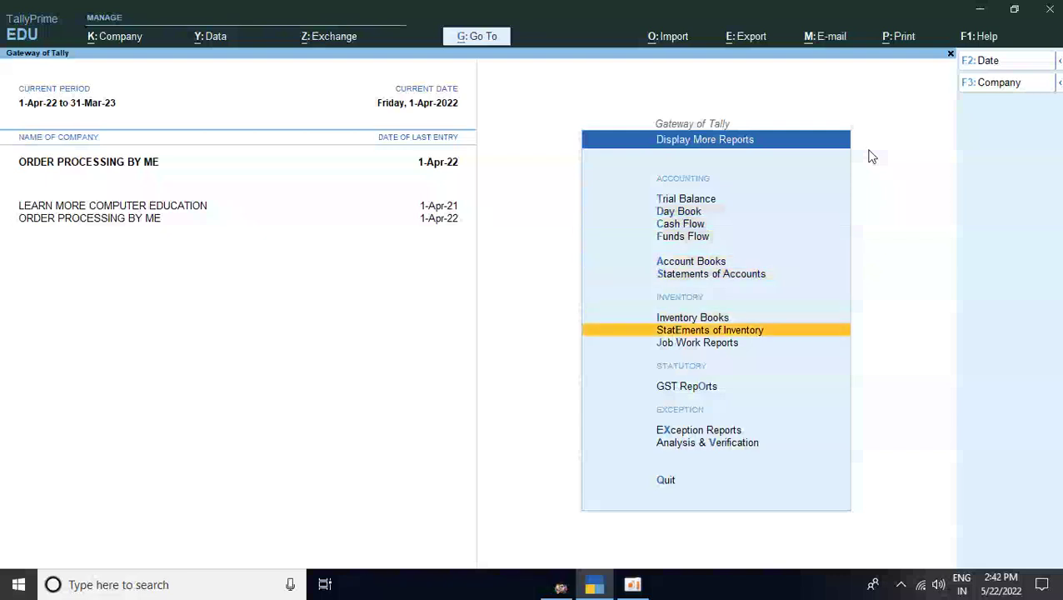
pyautogui.press('Return')
# Open the Purchase Order Outstandings among the stock outstandings reports
pyautogui.press('Down')
pyautogui.press('Down')
pyautogui.press('Down')
pyautogui.press('Down')
pyautogui.press('Down')
pyautogui.press('Down')
pyautogui.press('Down')
pyautogui.press('Down')
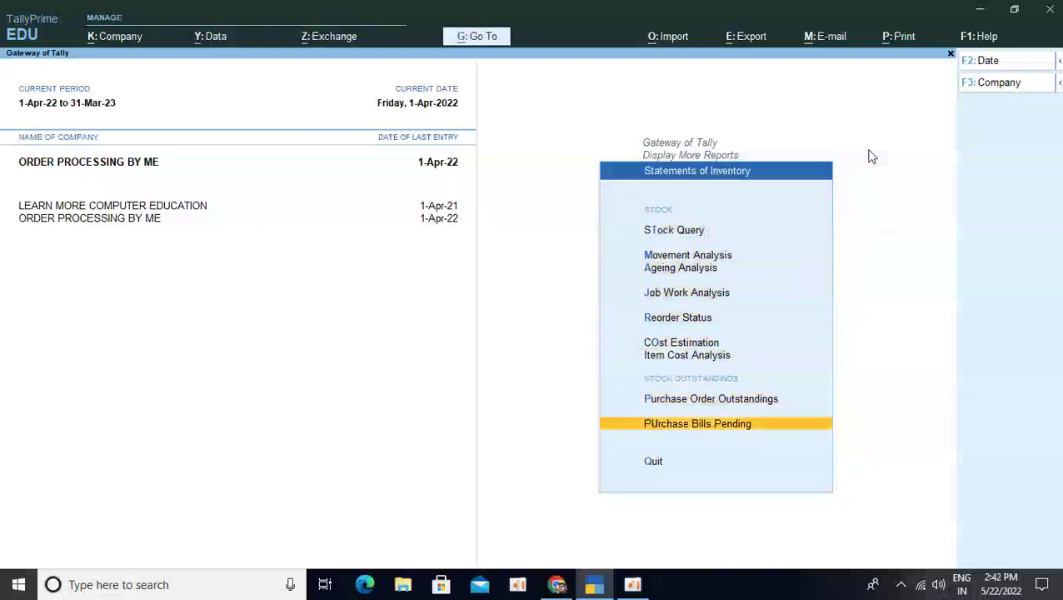
pyautogui.press('Up')
pyautogui.press('Return')
# Check the outstanding purchase orders for All Orders and return to the Gateway of Tally
pyautogui.press('Down')
pyautogui.press('Down')
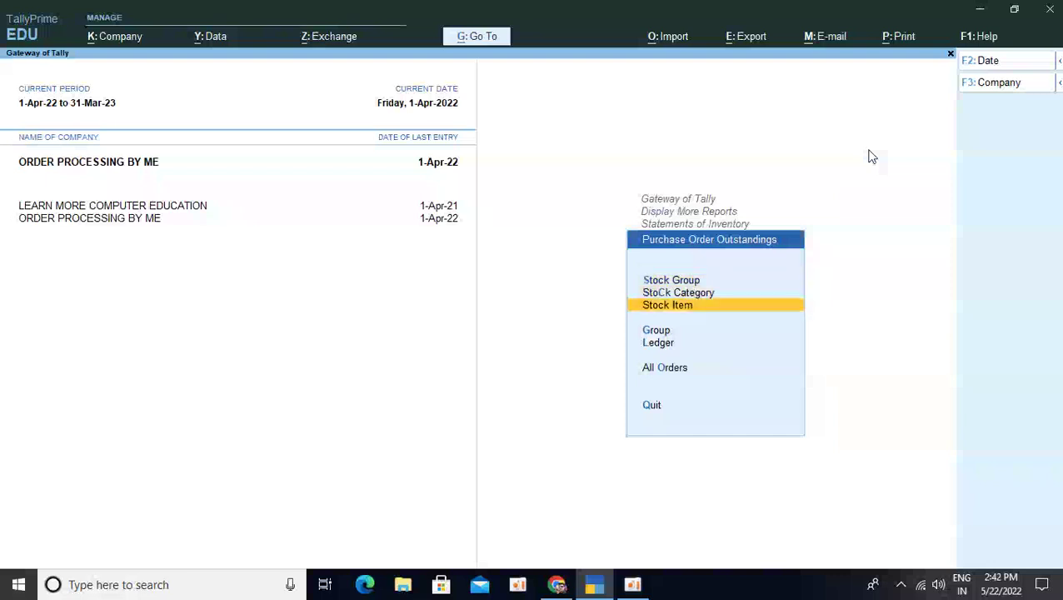
pyautogui.press('Down')
pyautogui.press('Down')
pyautogui.press('Down')
pyautogui.press('Return')
pyautogui.press('Escape')
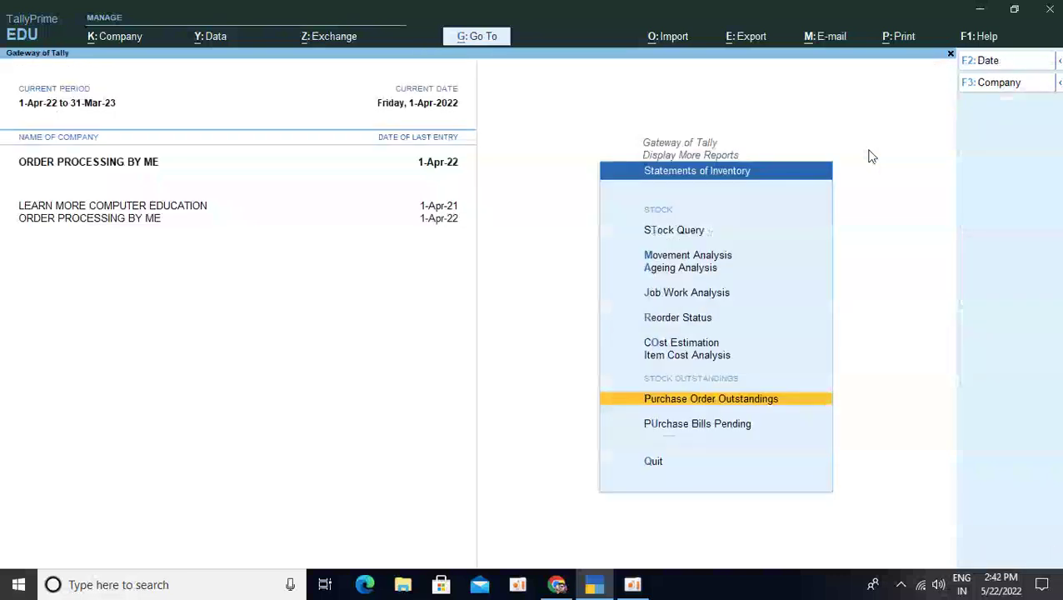
pyautogui.press('Escape')
pyautogui.press('Escape')
pyautogui.press('Escape')
pyautogui.press('Escape')
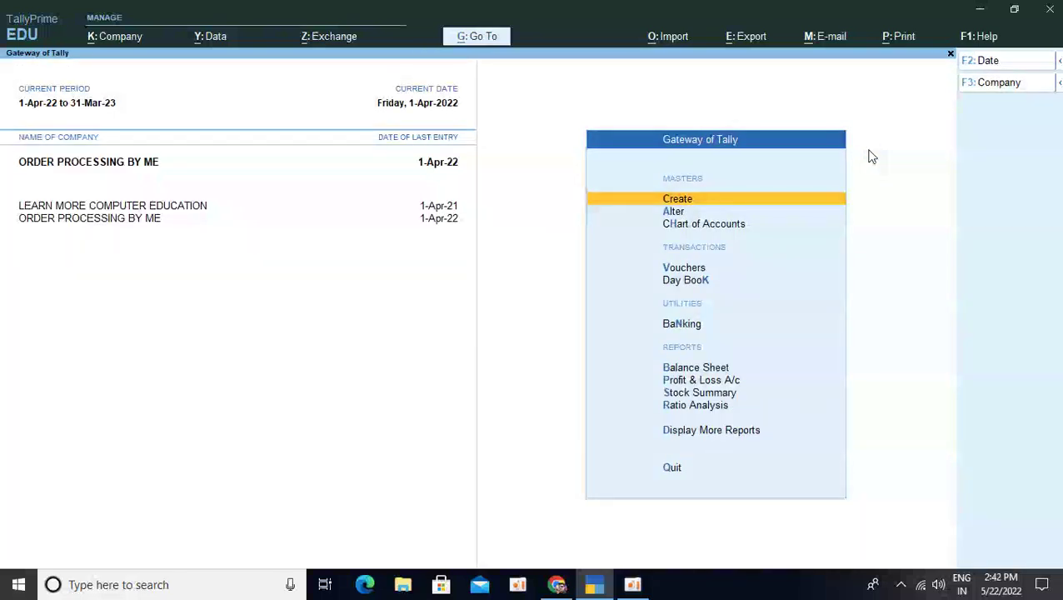
# Open voucher entry and show the inactive voucher types in the voucher type list
pyautogui.press('v')
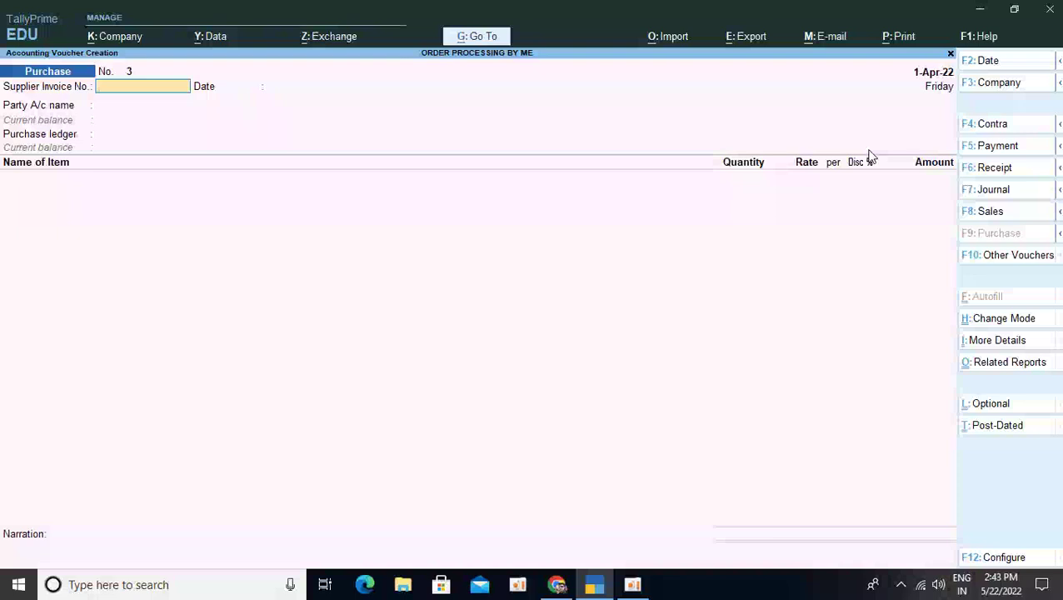
pyautogui.press('F10')
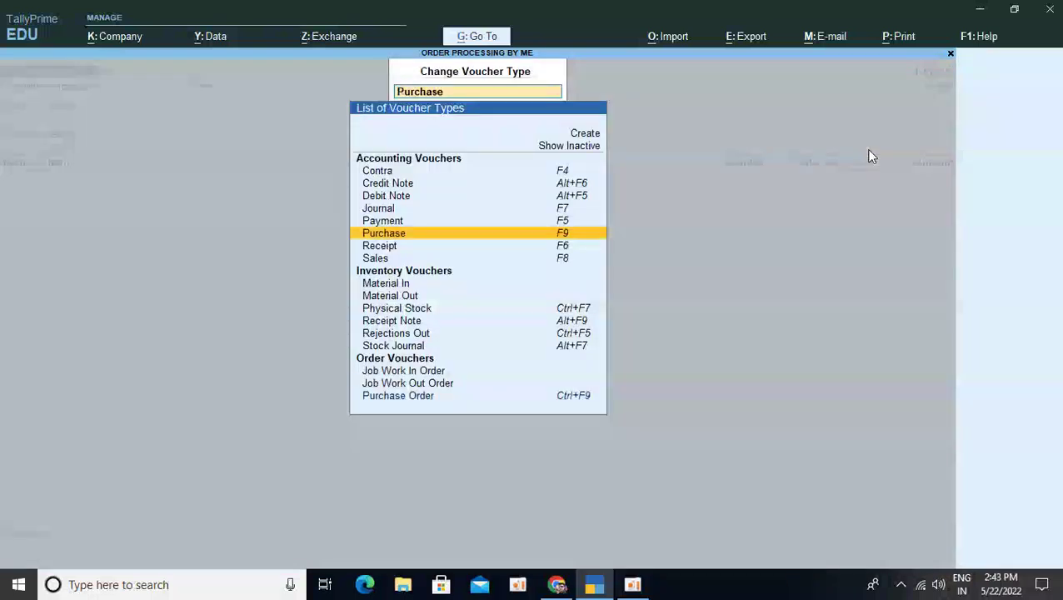
pyautogui.press('Up')
pyautogui.press('Up')
pyautogui.press('Up')
pyautogui.press('Up')
pyautogui.press('Up')
pyautogui.press('Up')
pyautogui.press('Up')
pyautogui.press('Return')
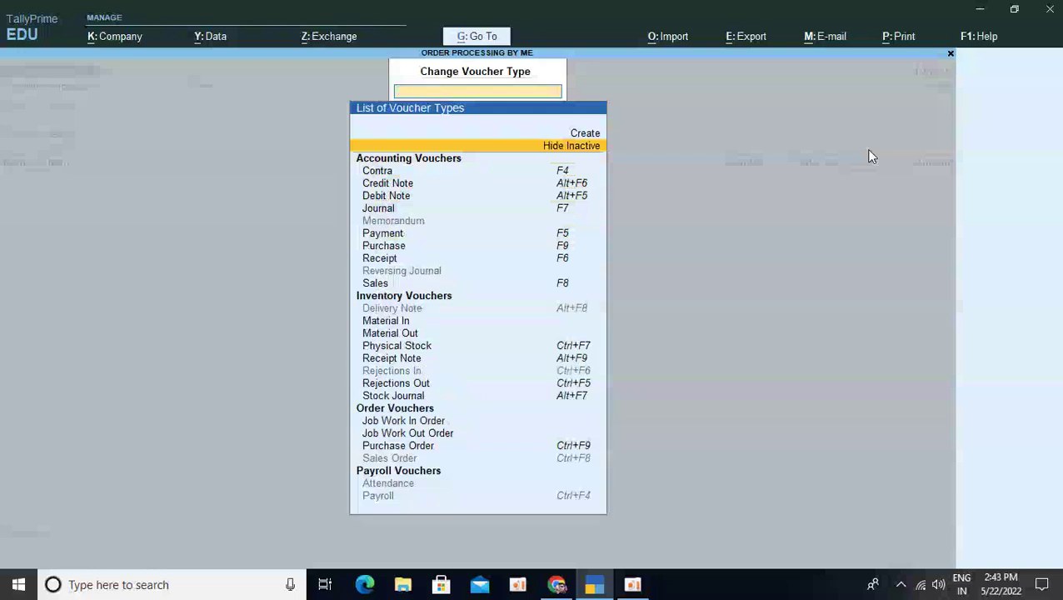
# Change the voucher type to Debit Note
pyautogui.press('Down')
pyautogui.press('Down')
pyautogui.press('Down')
pyautogui.press('Down')
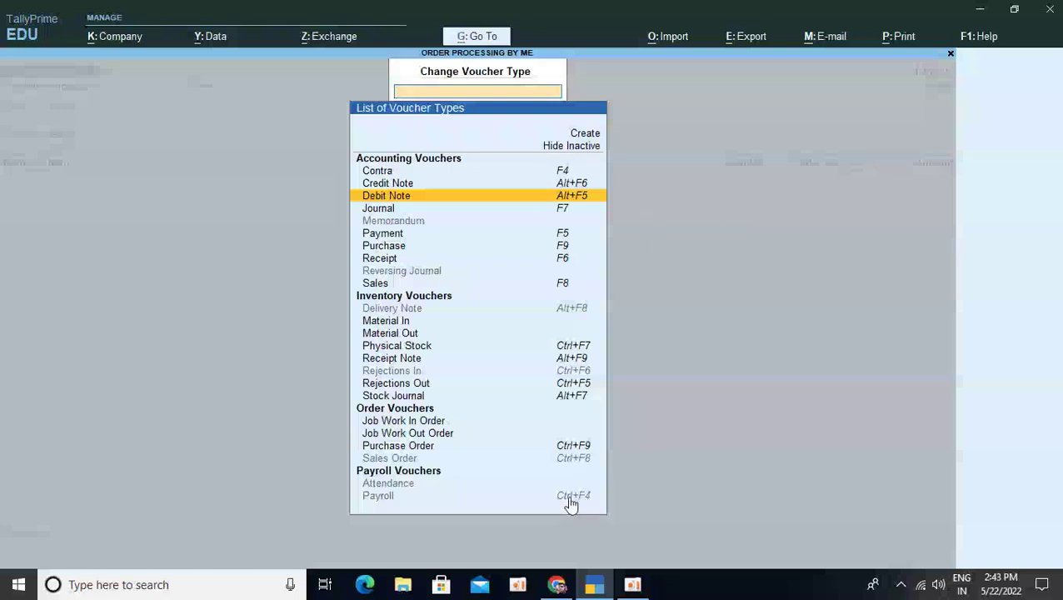
pyautogui.press('Return')
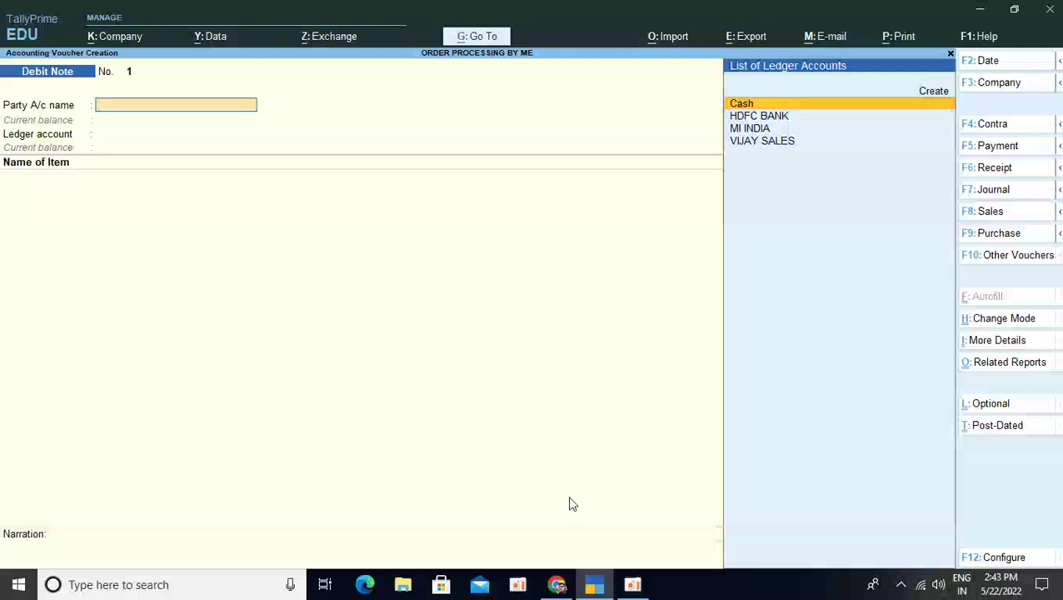
# Select MI INDIA as the debit note's party and leave the dispatch tracking number as Not Applicable
pyautogui.press('Down')
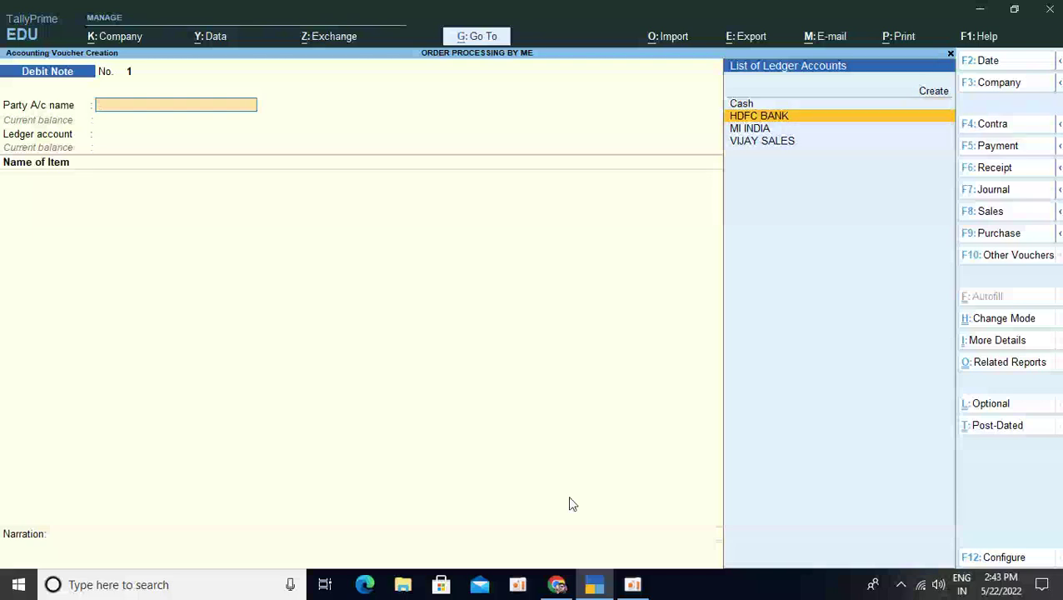
pyautogui.press('Down')
pyautogui.press('Down')
pyautogui.press('Up')
pyautogui.press('Return')
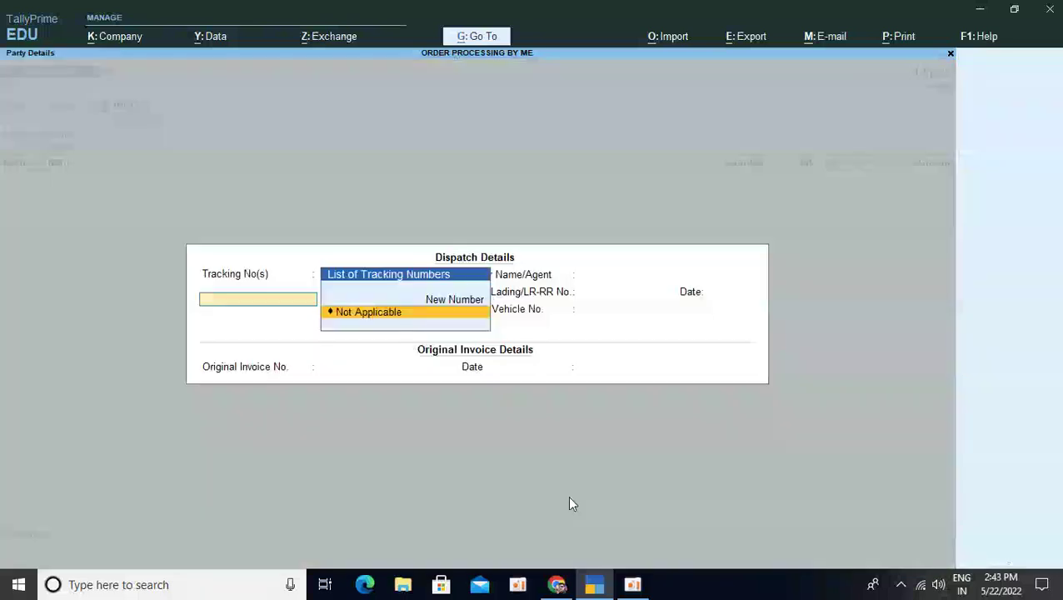
pyautogui.press('Return')
pyautogui.press('Return')
pyautogui.press('Return')
pyautogui.press('Return')
pyautogui.press('Return')
pyautogui.press('Return')
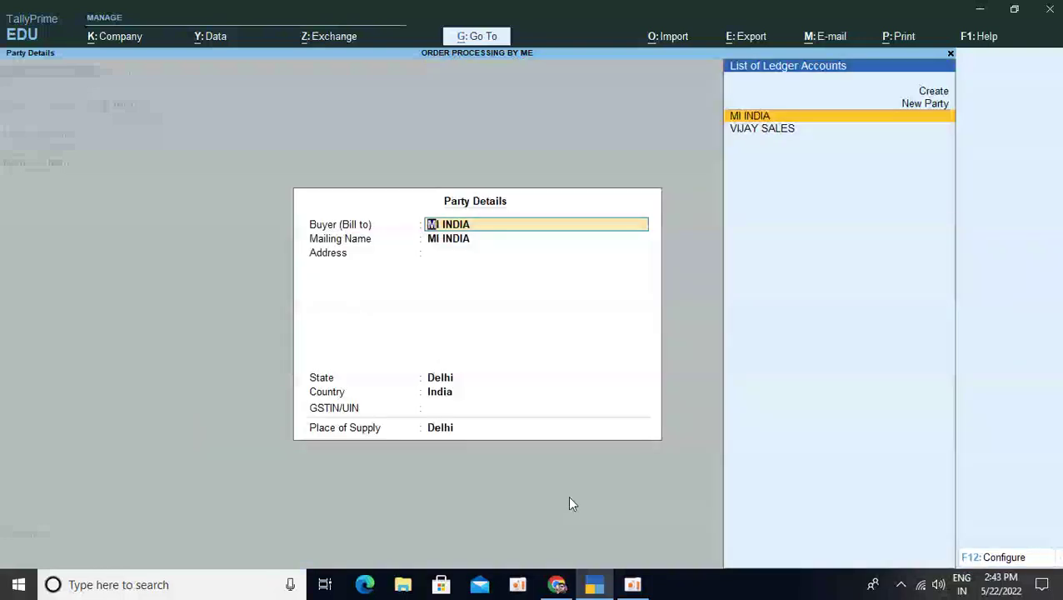
# Accept the party details for MI INDIA and choose PURCHASE as the ledger account
pyautogui.press('Return')
pyautogui.press('Return')
pyautogui.press('Return')
pyautogui.press('Return')
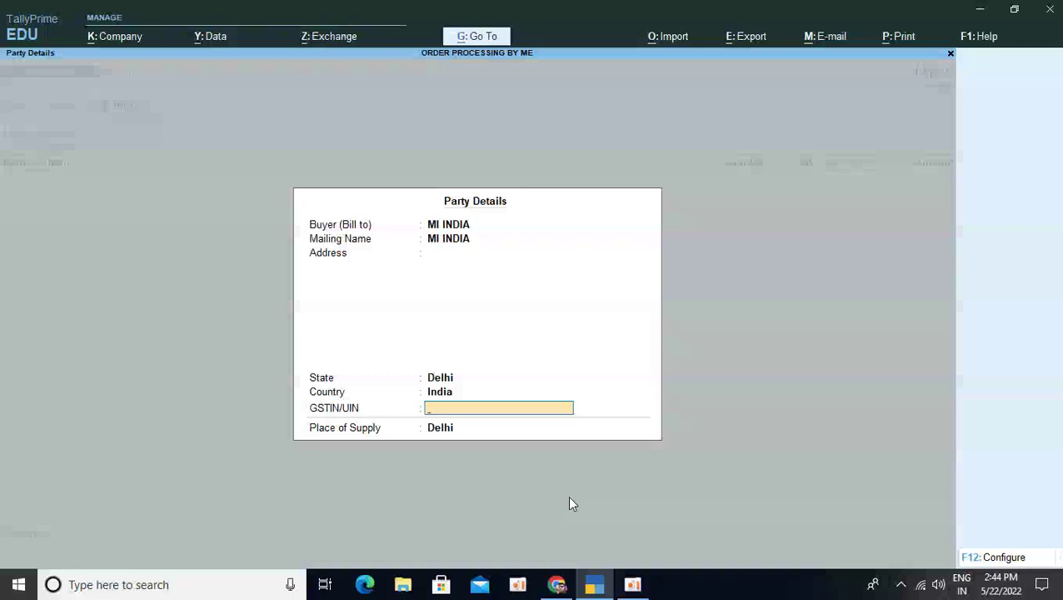
pyautogui.press('Return')
pyautogui.press('Return')
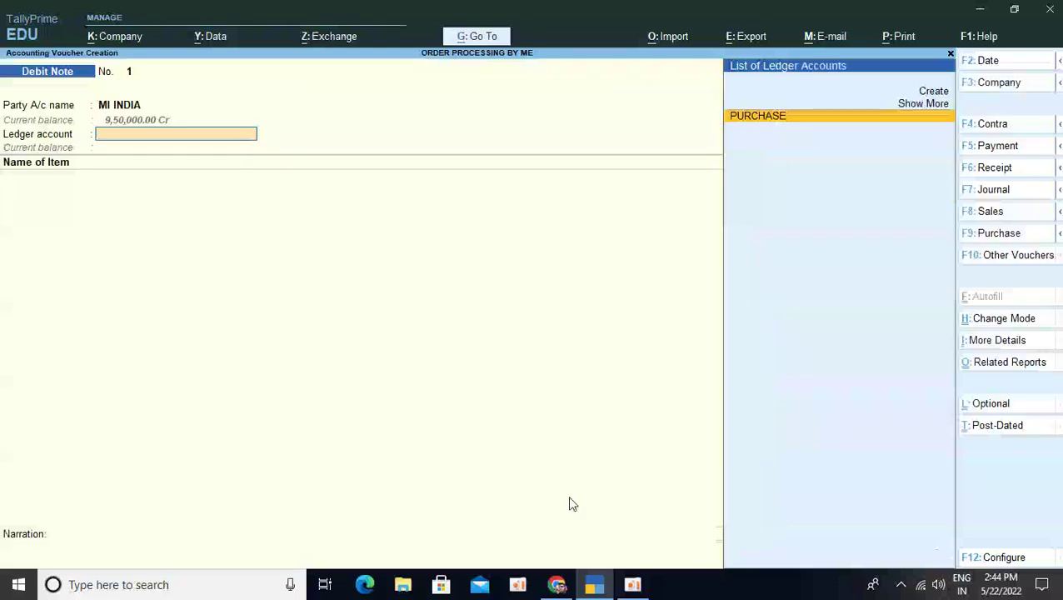
pyautogui.press('Return')
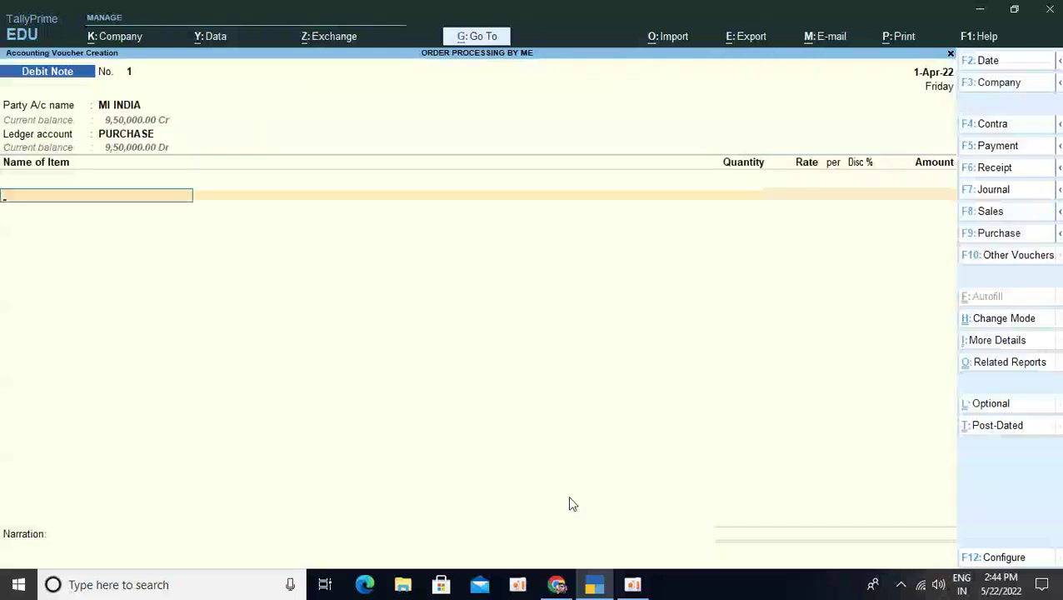
# Add 2 PCS of MI LED TV at a rate of 10,000, with tracking and order numbers Not Applicable, and end the item list
pyautogui.press('Down')
pyautogui.press('Return')
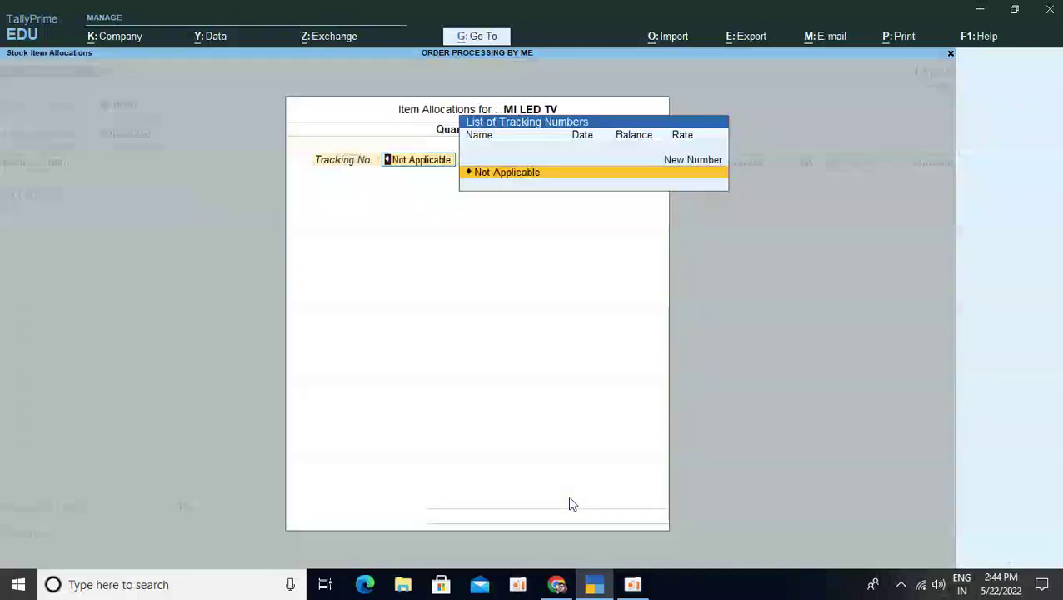
pyautogui.press('Return')
pyautogui.press('Return')
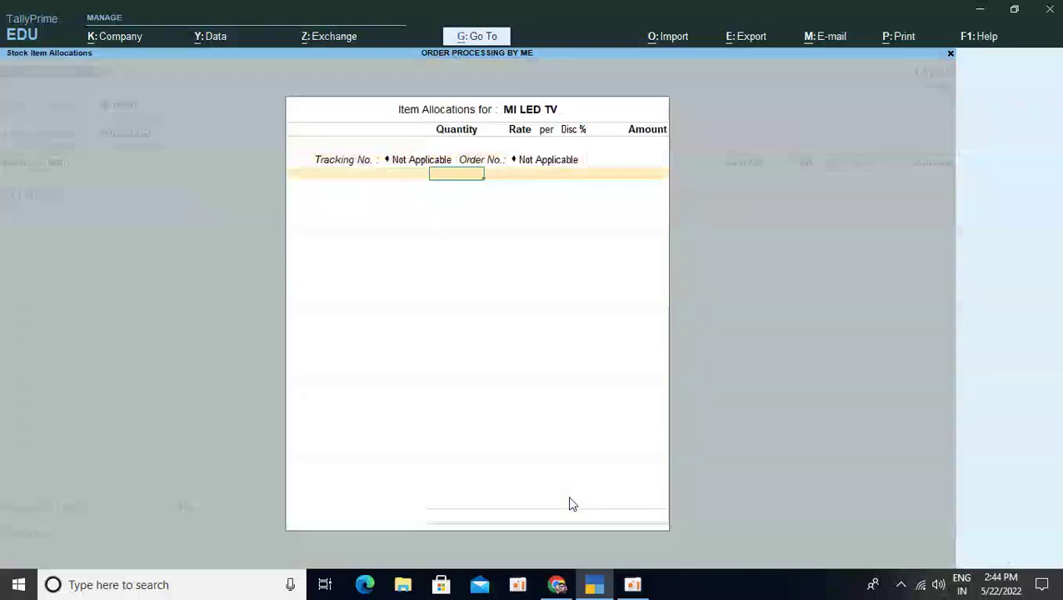
pyautogui.write('2')
pyautogui.press('Return')
pyautogui.press('Return')
pyautogui.press('Return')
pyautogui.press('Return')
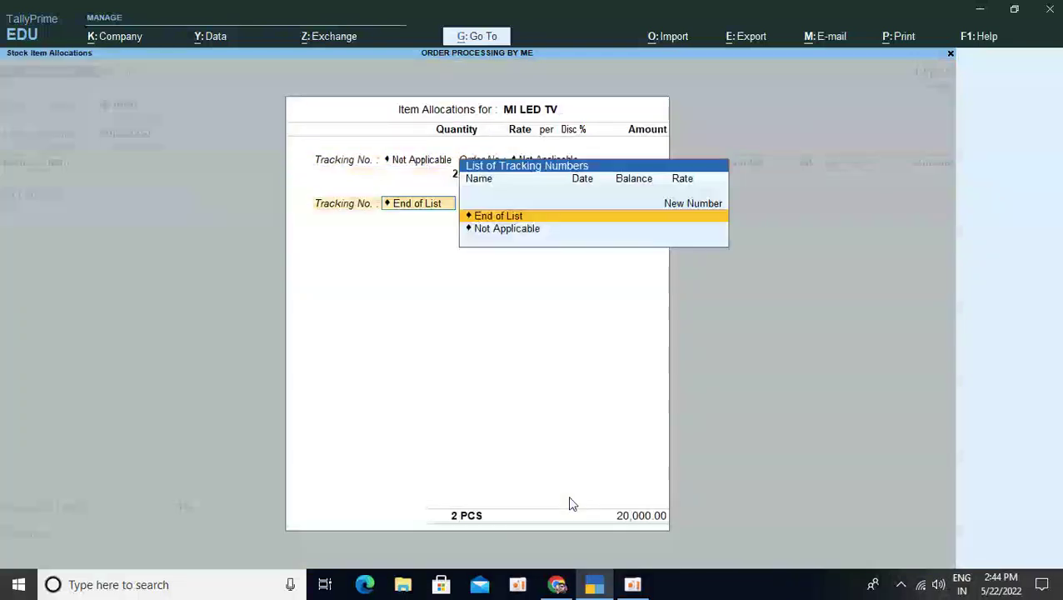
pyautogui.press('Return')
pyautogui.press('Return')
pyautogui.press('Return')
pyautogui.press('Return')
pyautogui.press('Return')
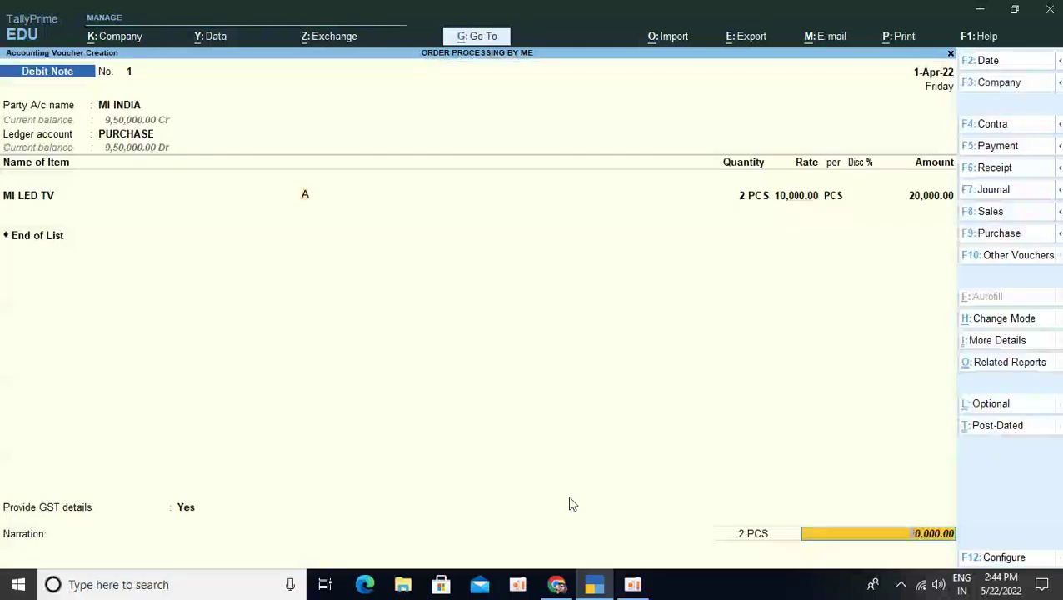
# Allocate the 20,000 debit against bill reference LM-100, save the debit note and return to the Gateway of Tally
pyautogui.press('Return')
pyautogui.press('Return')
pyautogui.press('Return')
pyautogui.press('BackSpace')
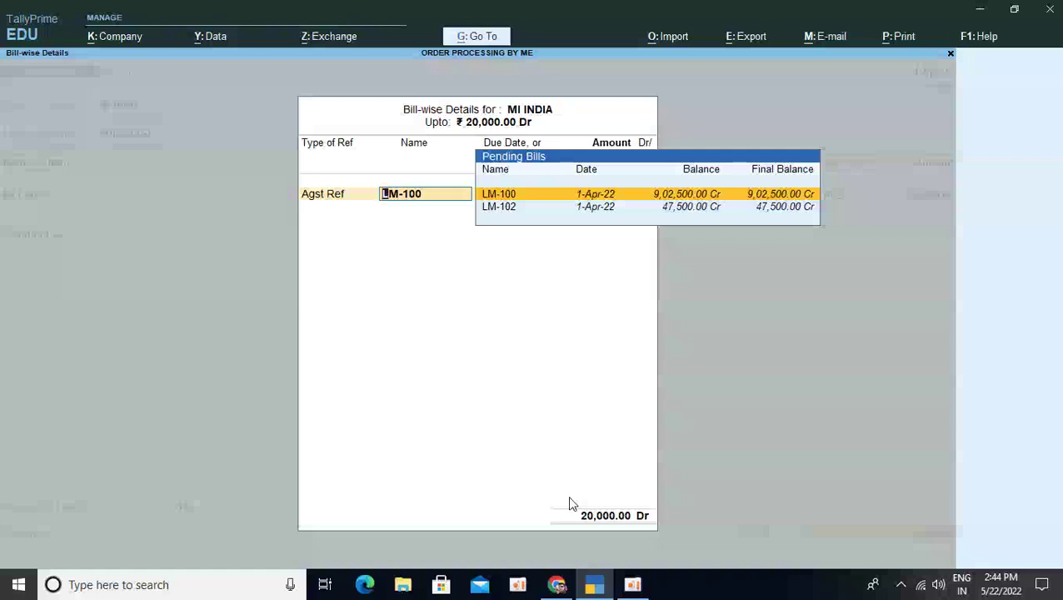
pyautogui.press('Return')
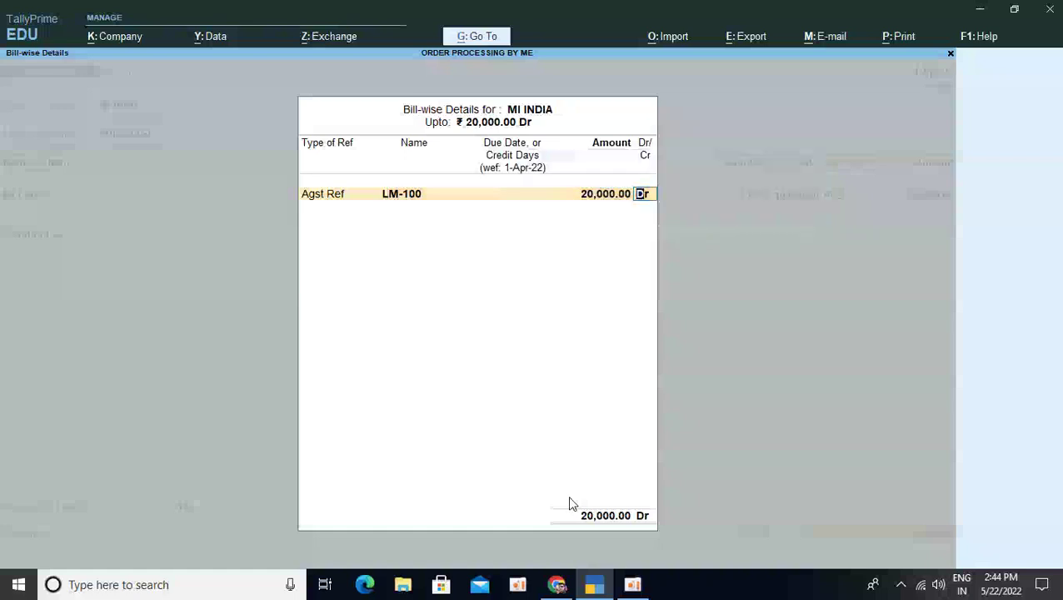
pyautogui.press('Return')
pyautogui.press('Return')
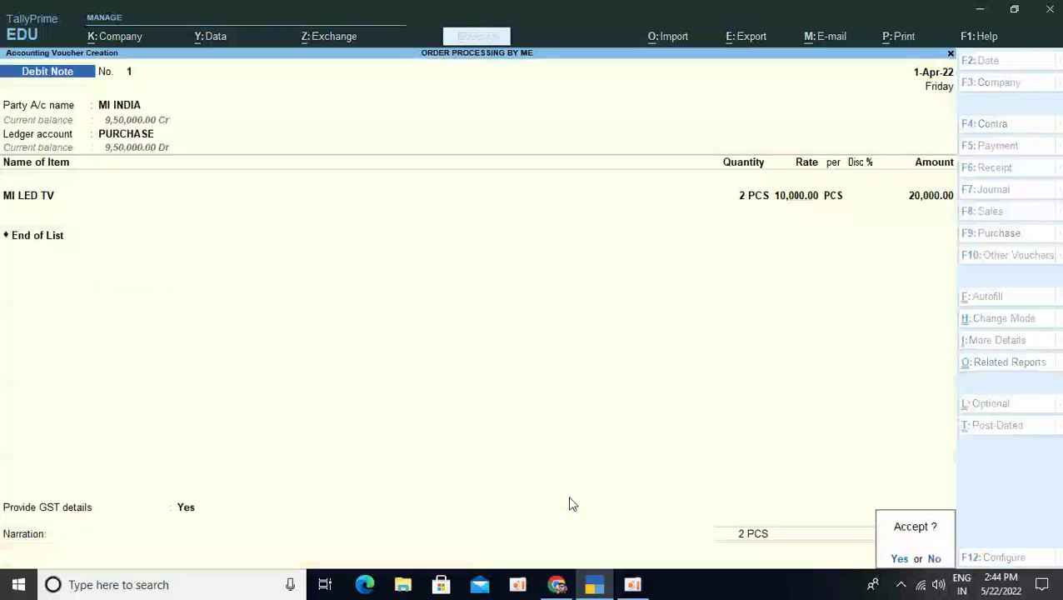
pyautogui.press('Return')
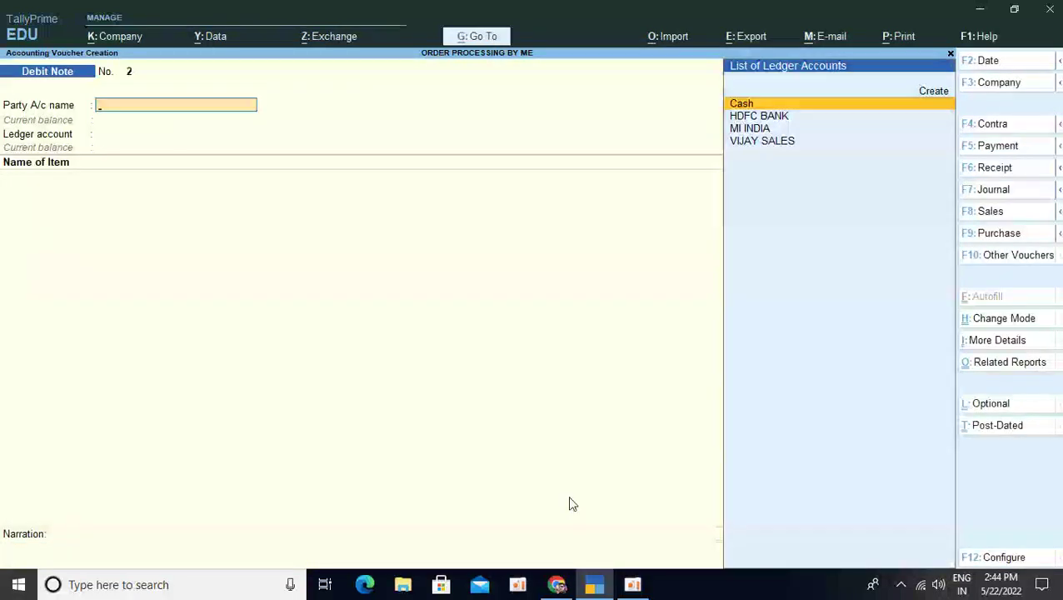
pyautogui.press('Escape')
pyautogui.press('Escape')
pyautogui.press('Escape')
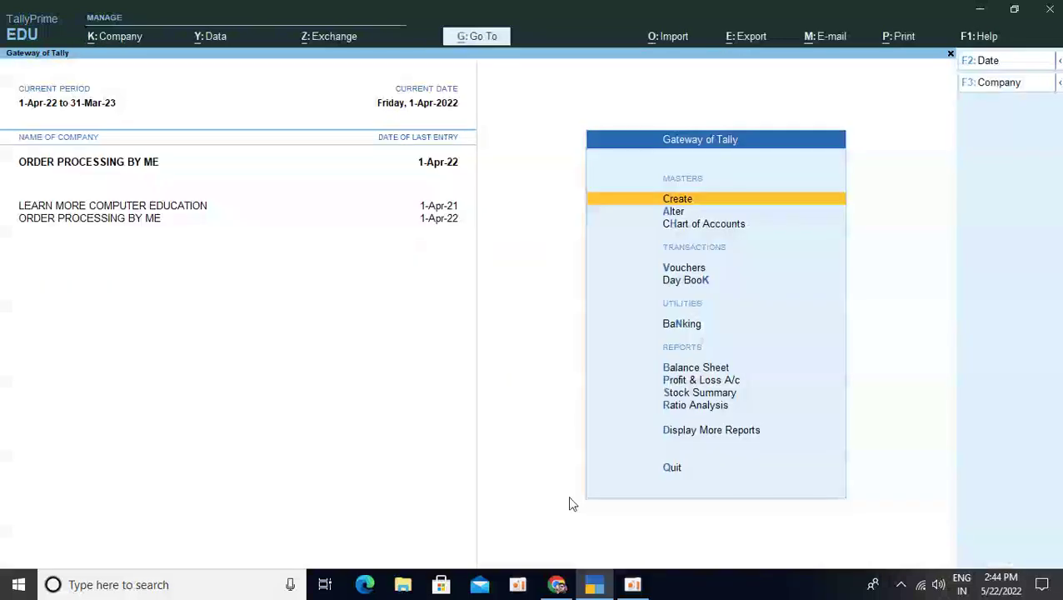
# Check the recorded vouchers in the Day Book and return to the Gateway of Tally
pyautogui.press('v')
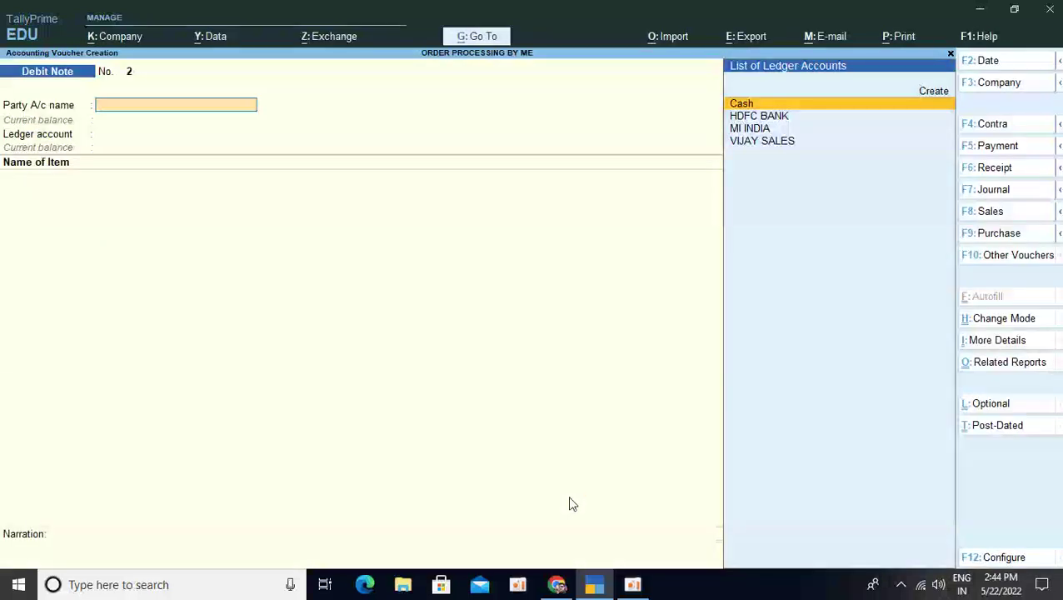
pyautogui.press('Escape')
pyautogui.press('Return')
pyautogui.press('Up')
pyautogui.press('Up')
pyautogui.press('Up')
pyautogui.press('Up')
pyautogui.press('Up')
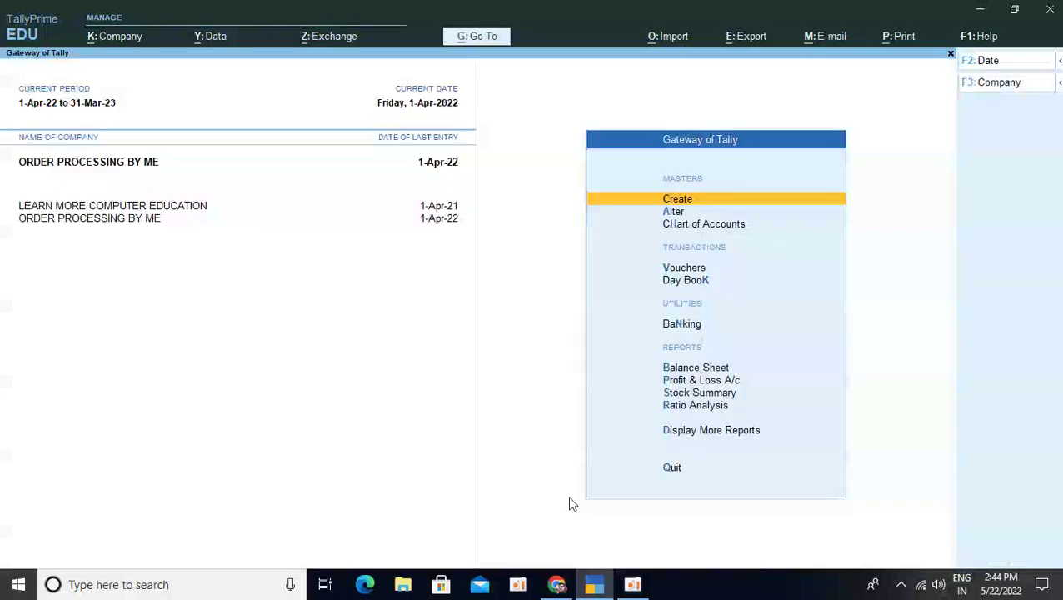
pyautogui.press('Return')
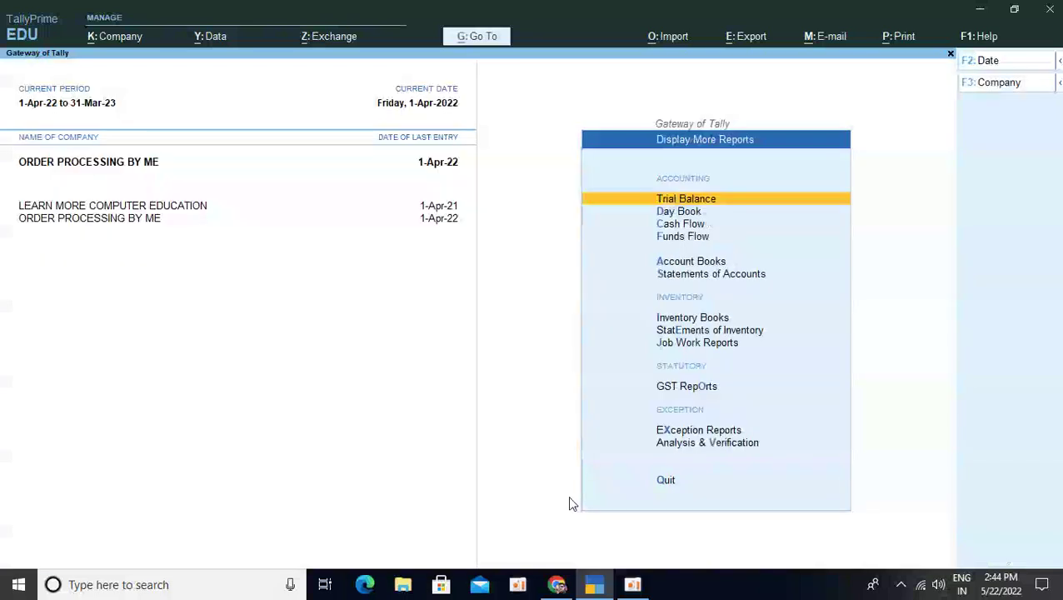
pyautogui.press('Down')
pyautogui.press('Return')
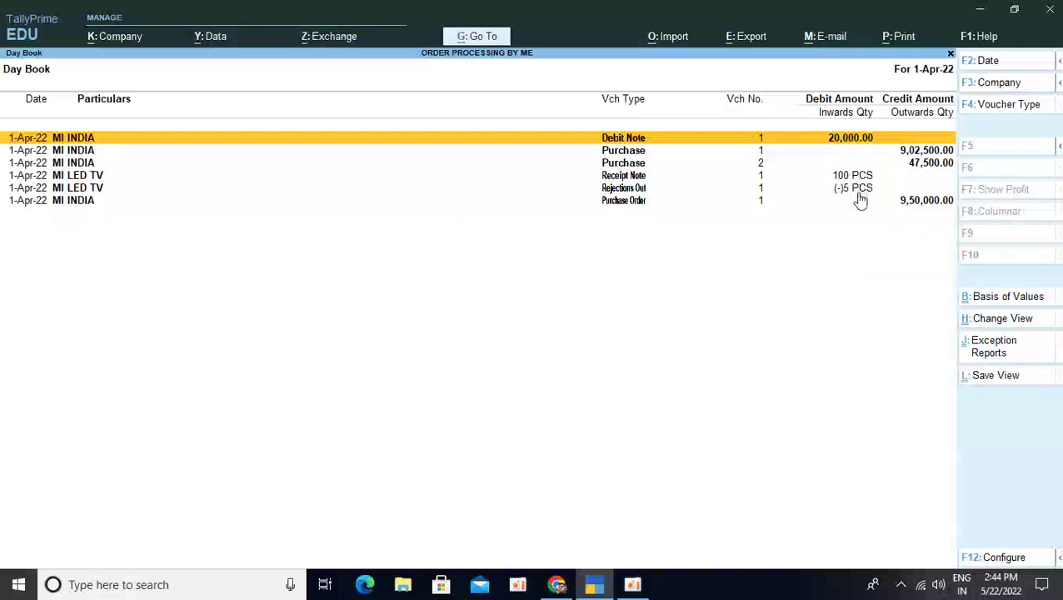
pyautogui.press('Escape')
pyautogui.press('Escape')
pyautogui.press('Escape')
pyautogui.press('Escape')
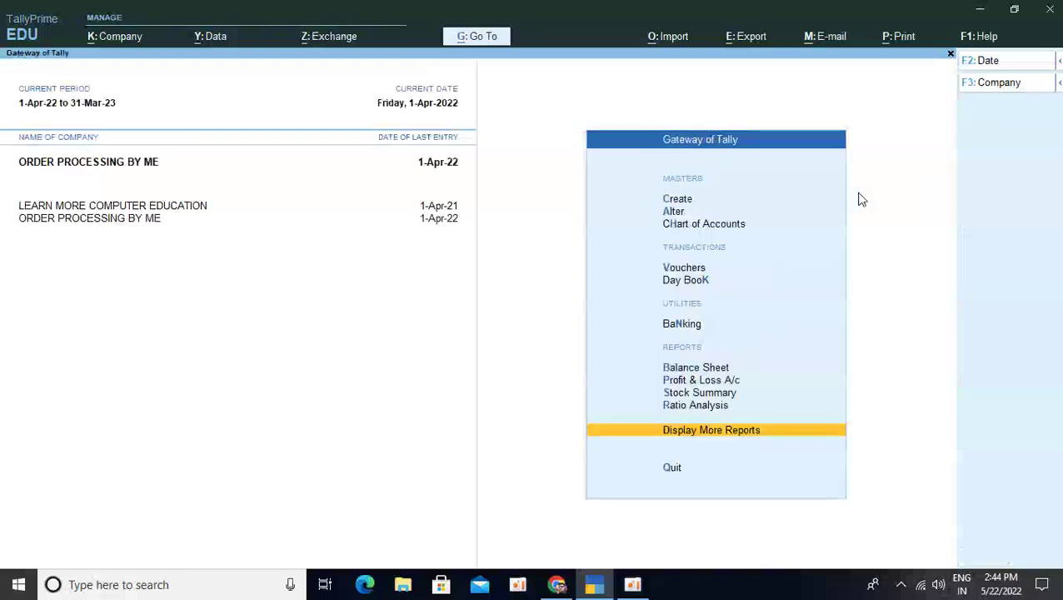
# Examine the Stock Summary down to the April vouchers of MI LED TV, then return to the Gateway of Tally
pyautogui.press('Up')
pyautogui.press('Up')
pyautogui.press('Up')
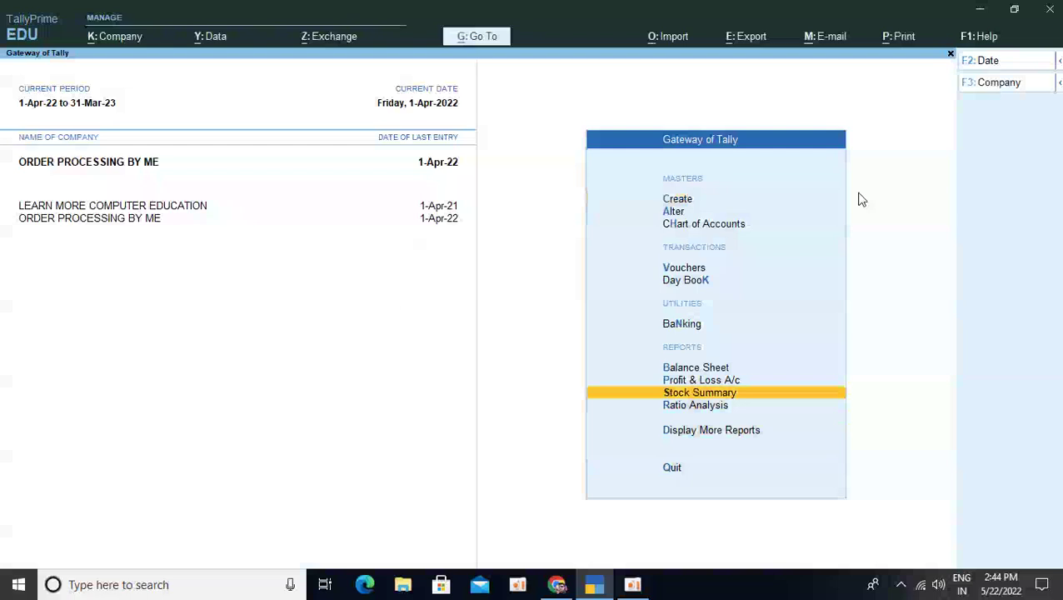
pyautogui.press('Return')
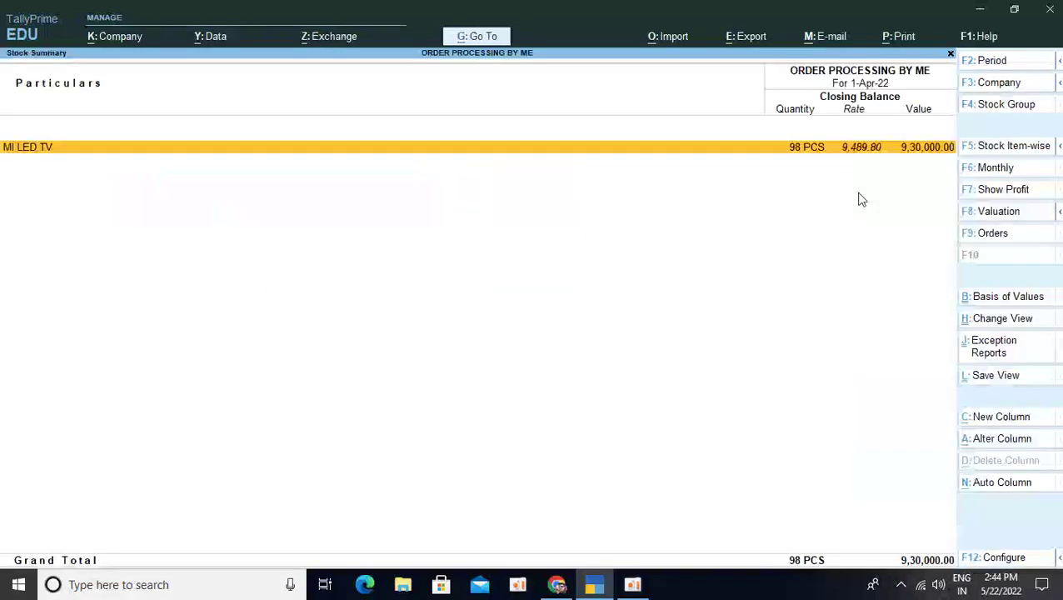
pyautogui.press('Return')
pyautogui.press('Return')
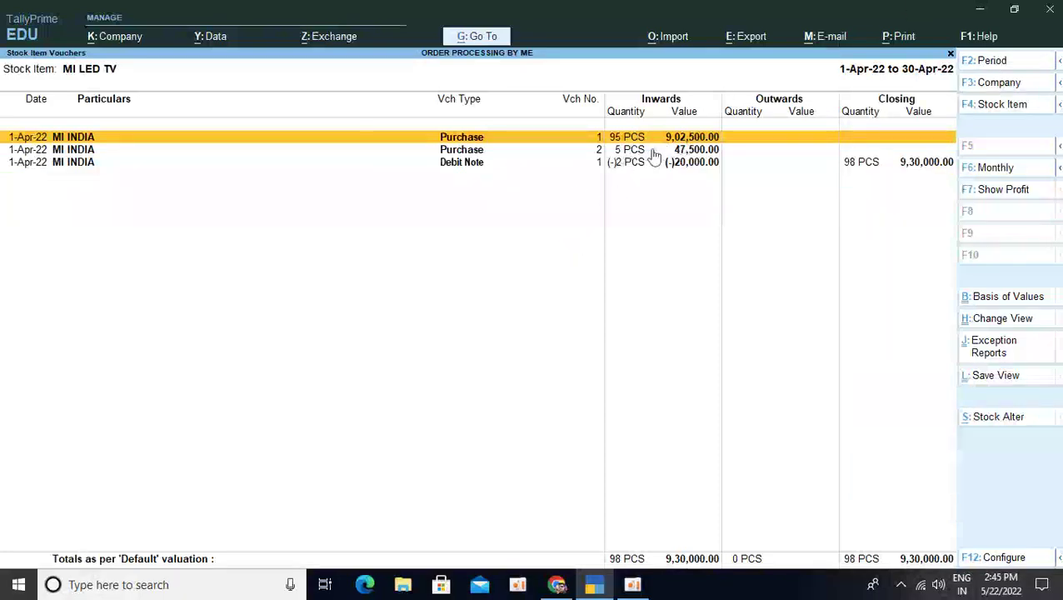
pyautogui.press('Escape')
pyautogui.press('Escape')
pyautogui.press('Escape')
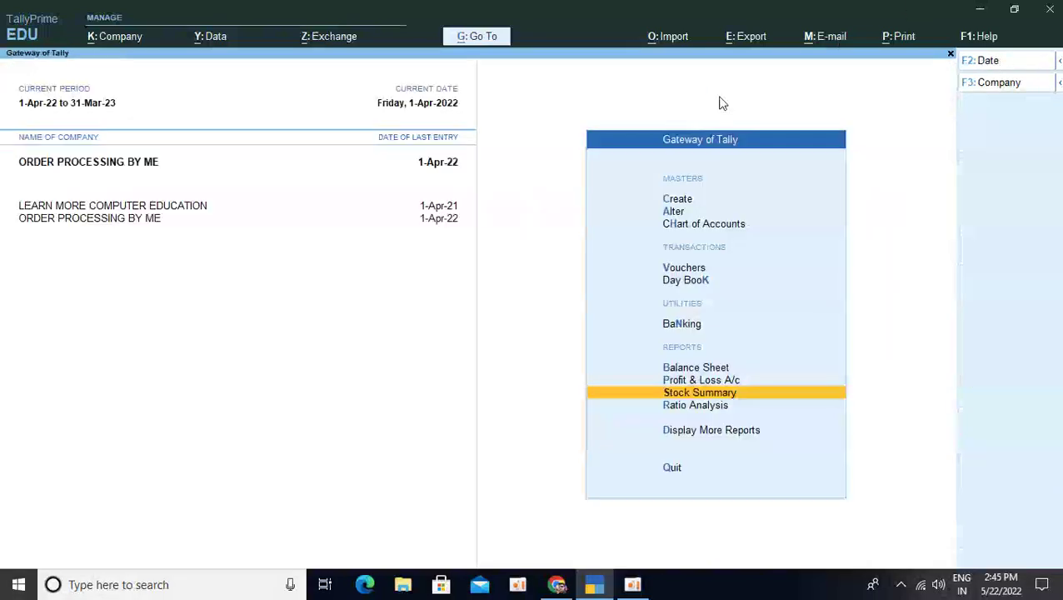
pyautogui.press('Escape')
pyautogui.press('Escape')
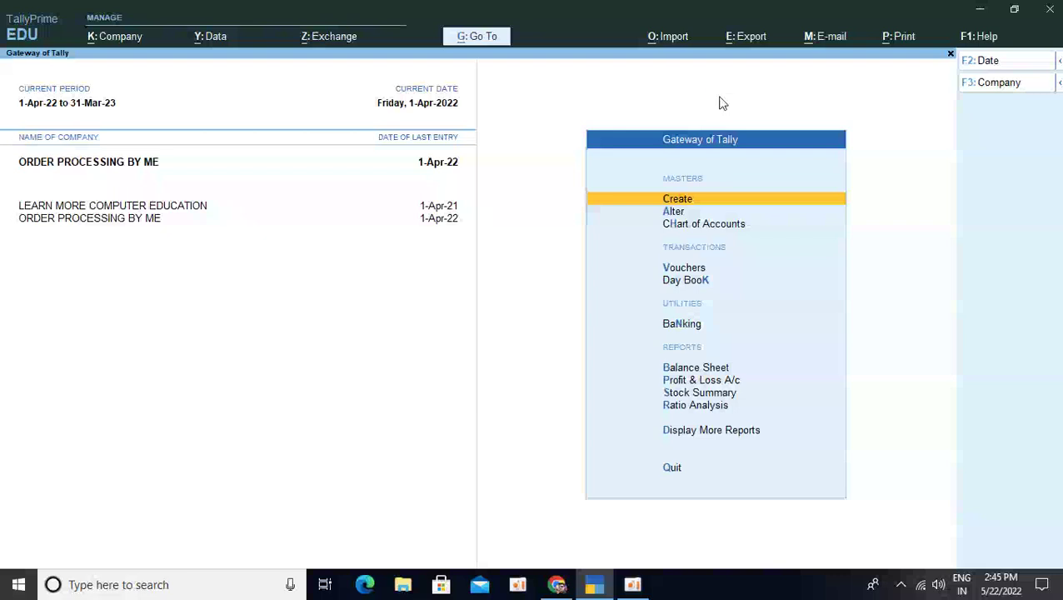
# Open voucher entry and include the inactive types in the list for changing the voucher type
pyautogui.press('v')
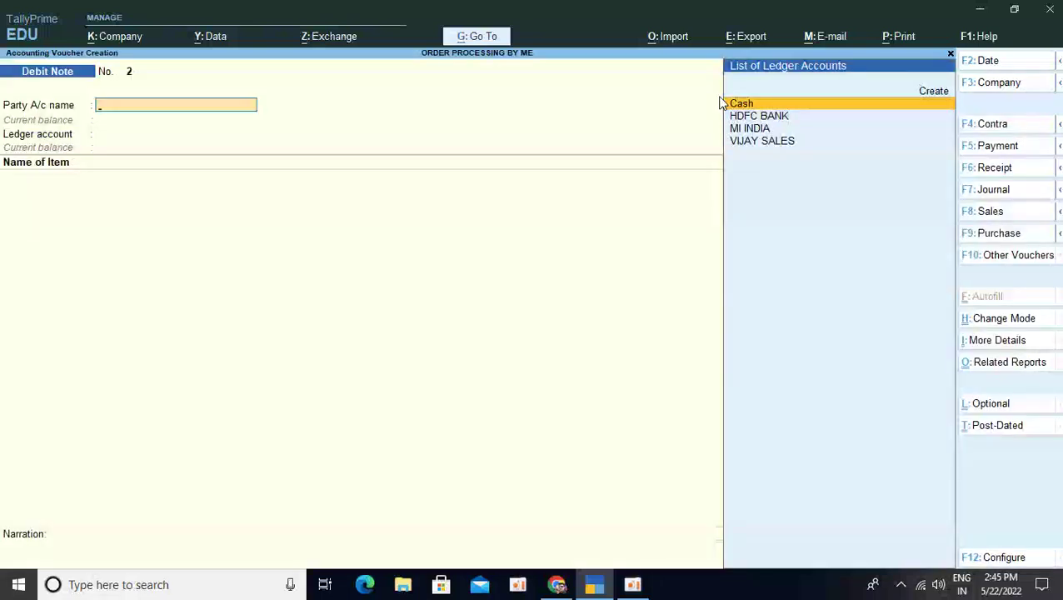
pyautogui.press('F10')
pyautogui.press('Down')
pyautogui.press('Down')
pyautogui.press('Down')
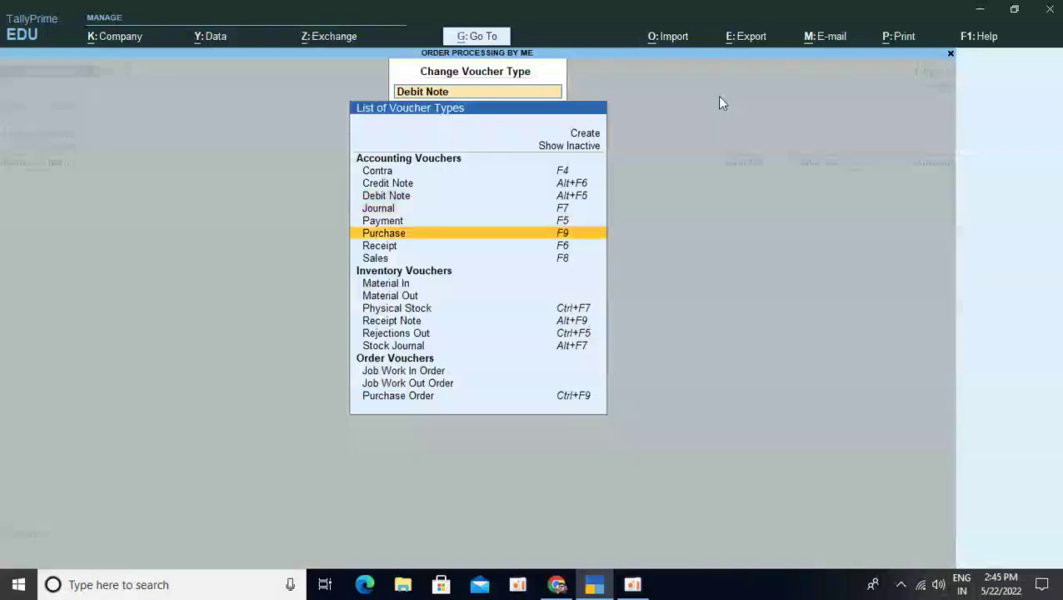
pyautogui.press('Up')
pyautogui.press('Up')
pyautogui.press('Up')
pyautogui.press('Up')
pyautogui.press('Up')
pyautogui.press('Up')
pyautogui.press('Up')
pyautogui.press('Return')
# Change the voucher type to Sales Order and activate it
pyautogui.press('Down')
pyautogui.press('Down')
pyautogui.press('Down')
pyautogui.press('Down')
pyautogui.press('Down')
pyautogui.press('Down')
pyautogui.press('Down')
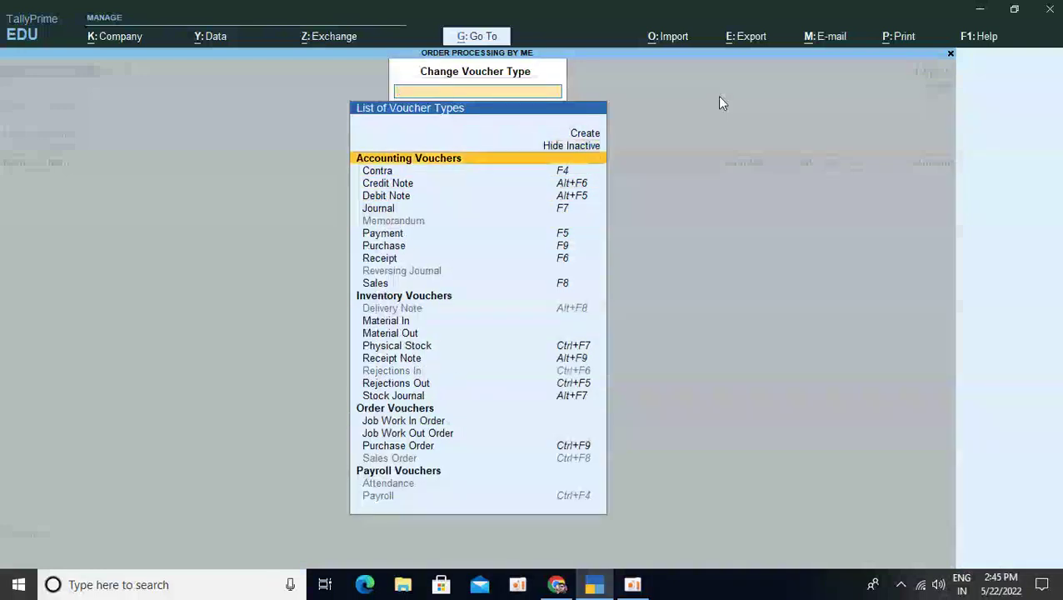
pyautogui.press('Down')
pyautogui.press('Down')
pyautogui.press('Down')
pyautogui.press('Down')
pyautogui.press('Down')
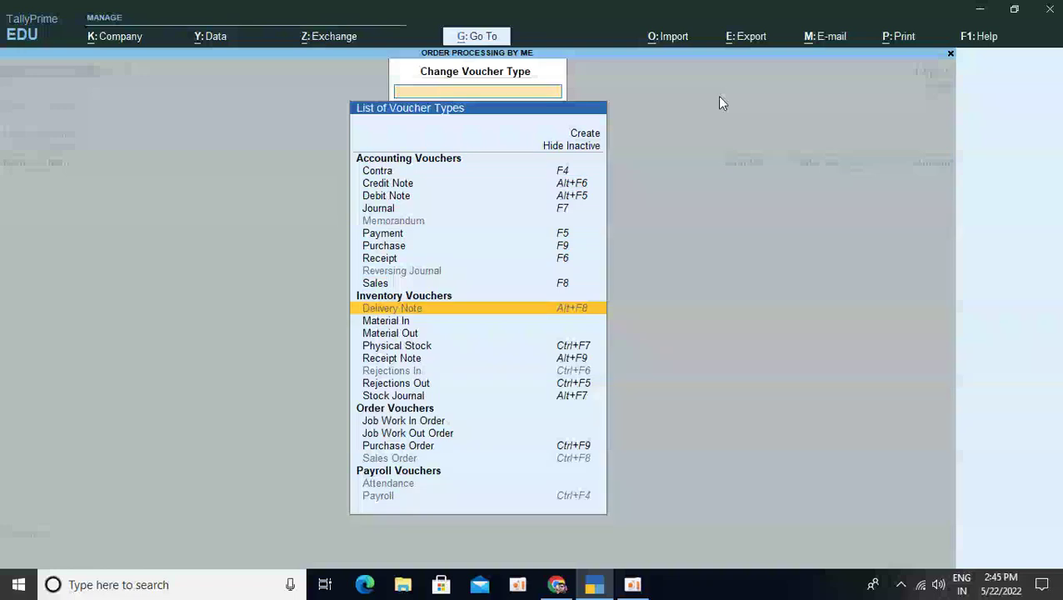
pyautogui.press('Down')
pyautogui.press('Down')
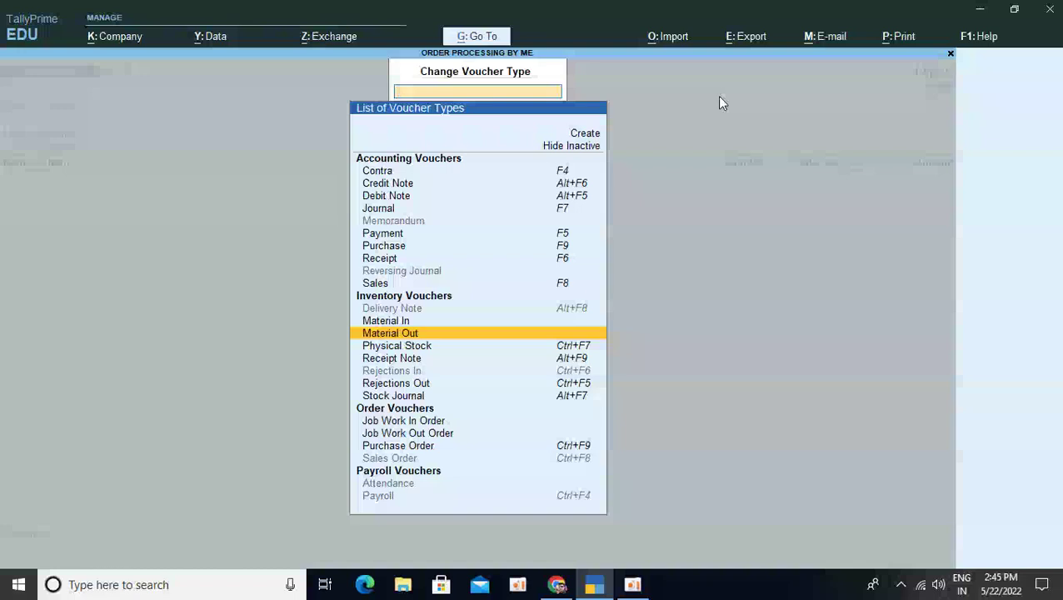
pyautogui.press('Down')
pyautogui.press('Down')
pyautogui.press('Down')
pyautogui.press('Down')
pyautogui.press('Down')
pyautogui.press('Down')
pyautogui.press('Down')
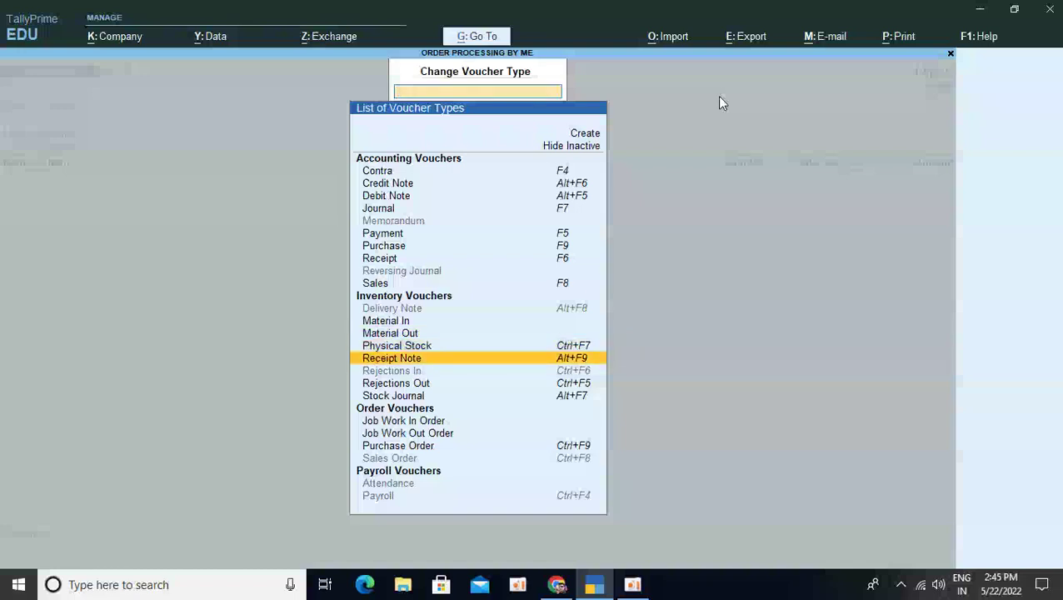
pyautogui.press('Down')
pyautogui.press('Down')
pyautogui.press('Return')
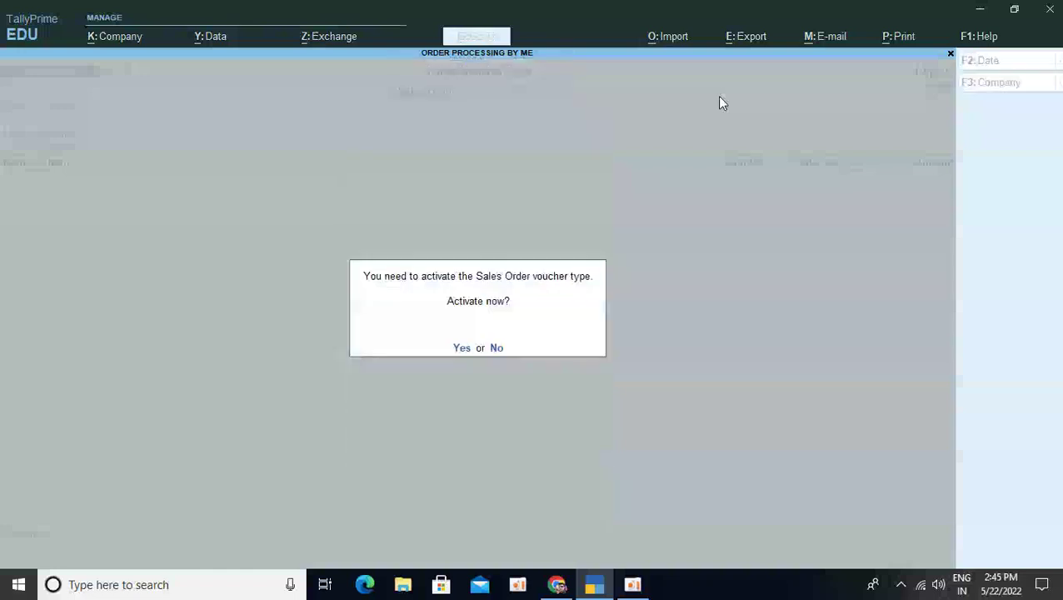
pyautogui.press('y')
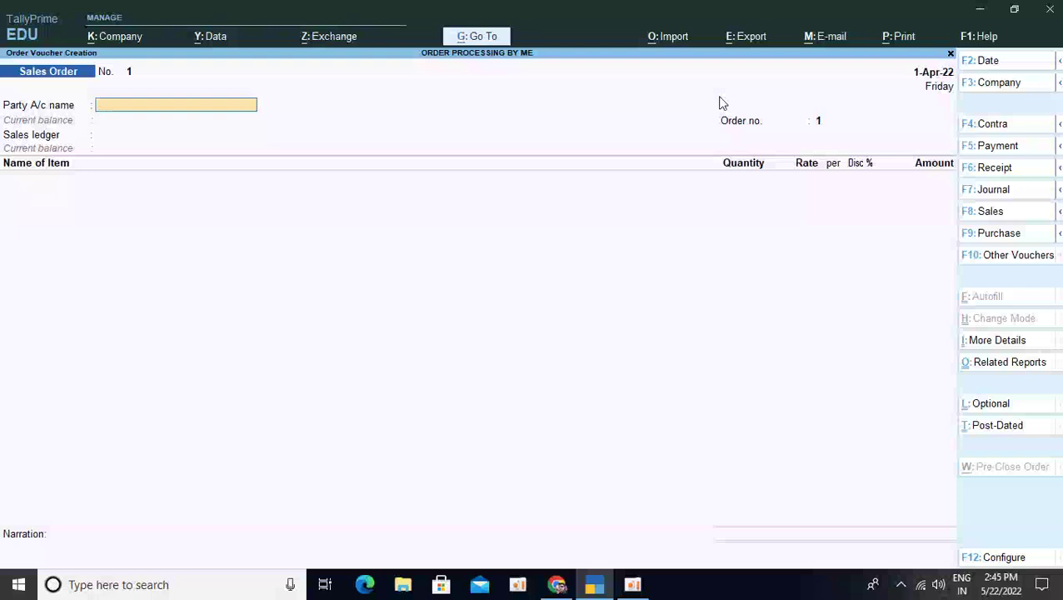
# Choose VIJAY SALES as the party for the sales order
pyautogui.press('Down')
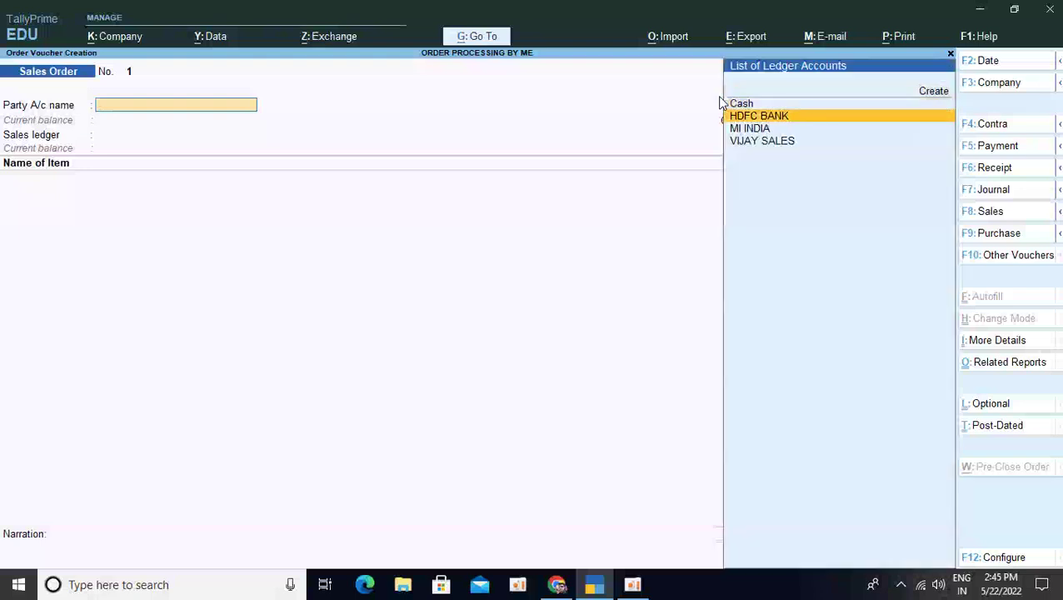
pyautogui.press('Down')
pyautogui.press('Down')
pyautogui.press('Return')
pyautogui.hotkey('ctrl', 'a')
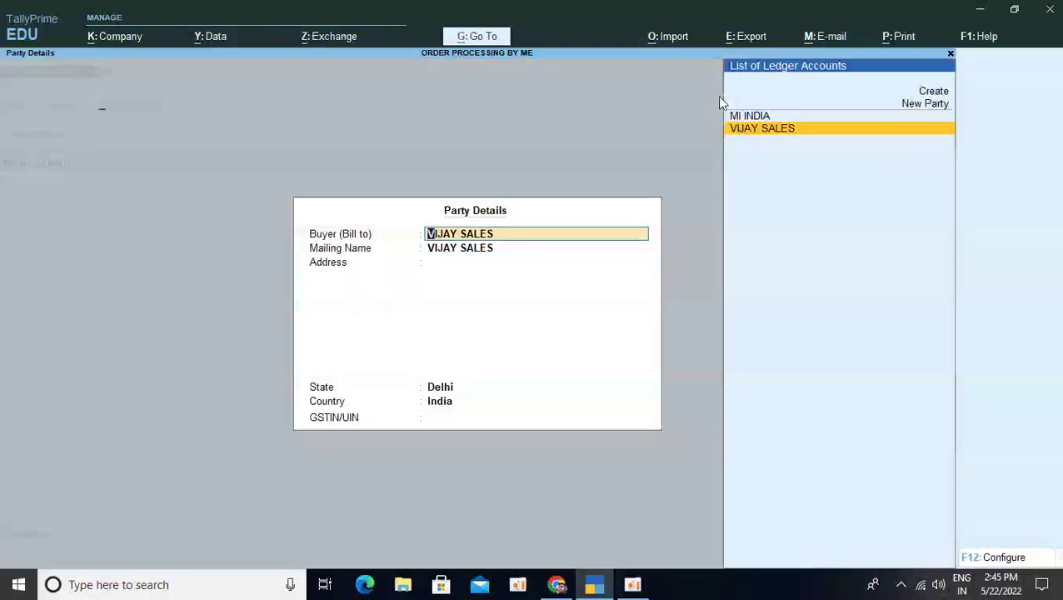
pyautogui.hotkey('ctrl', 'a')
pyautogui.press('Return')
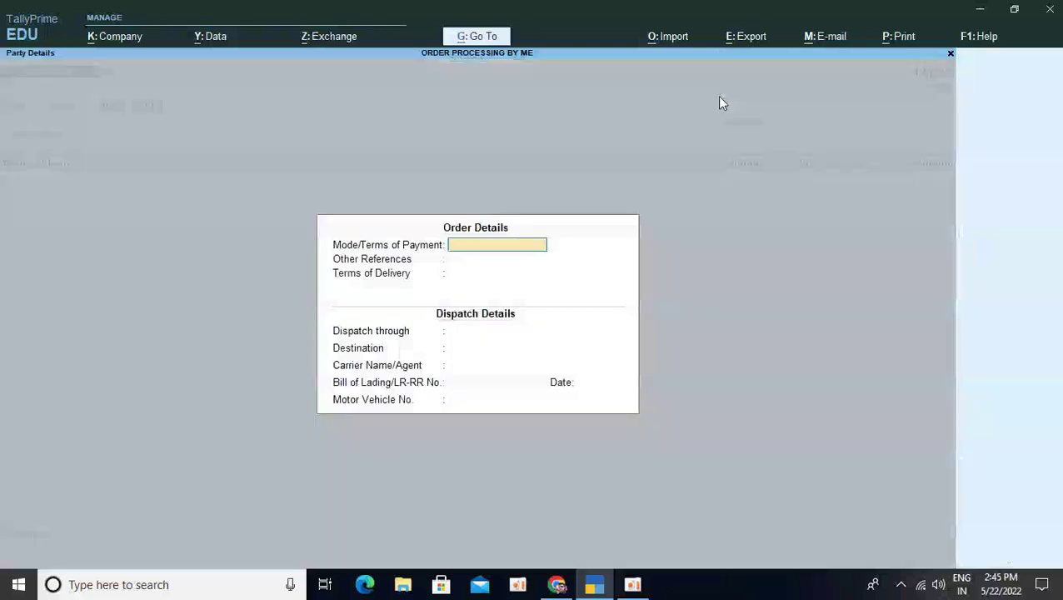
# Fill in the order details with payment terms NEFT, other references CASH and terms of delivery CREDIT
pyautogui.write('NEFT')
pyautogui.press('Return')
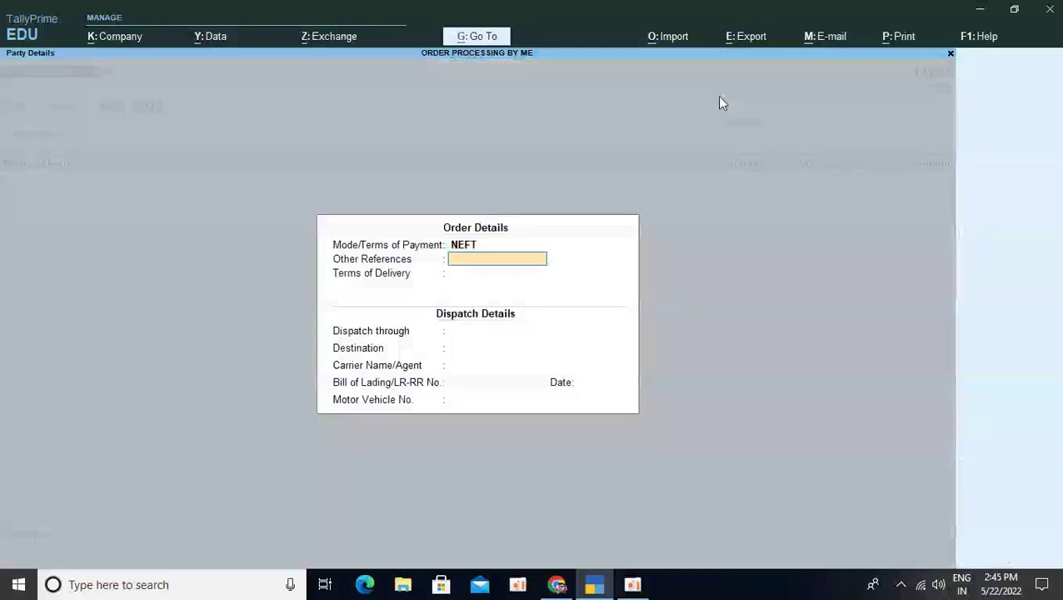
pyautogui.write('CASH')
pyautogui.press('Return')
pyautogui.write('CREDIT')
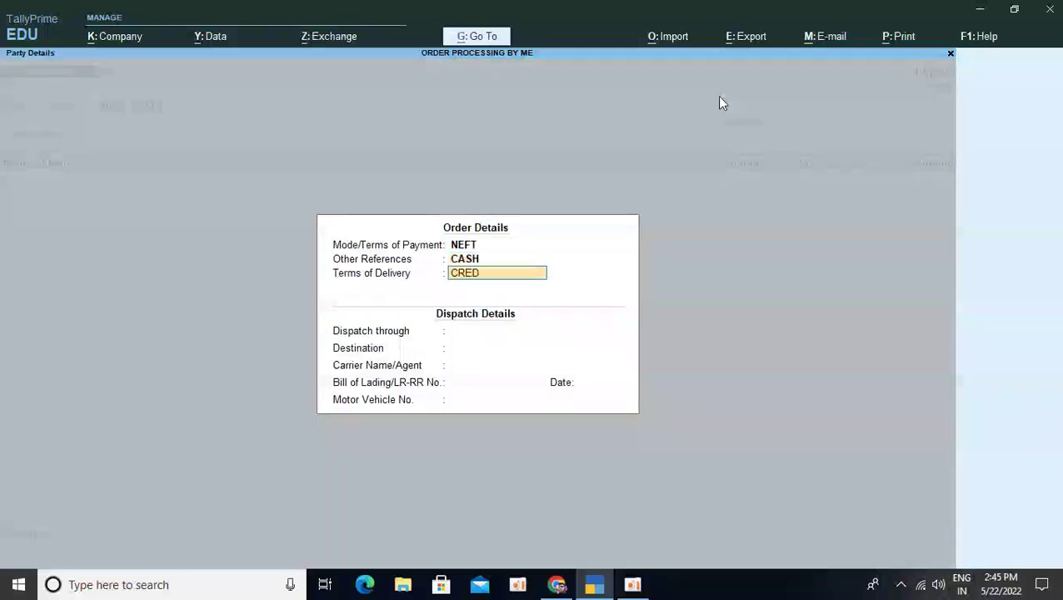
pyautogui.press('Return')
pyautogui.press('Return')
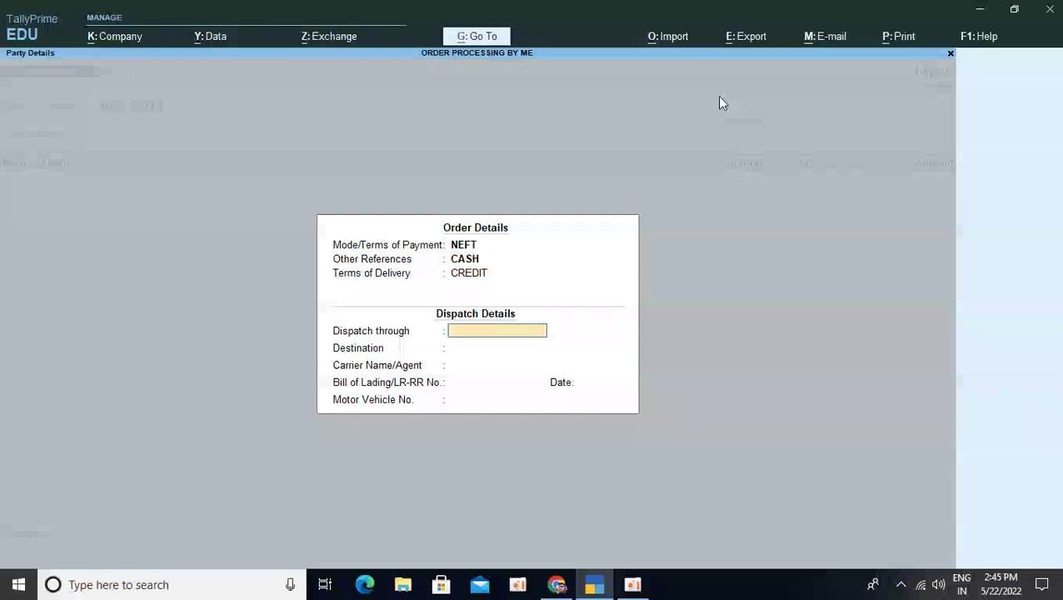
pyautogui.write('TATA ACE')
pyautogui.press('Return')
pyautogui.press('Return')
pyautogui.press('Return')
pyautogui.press('Return')
pyautogui.press('Return')
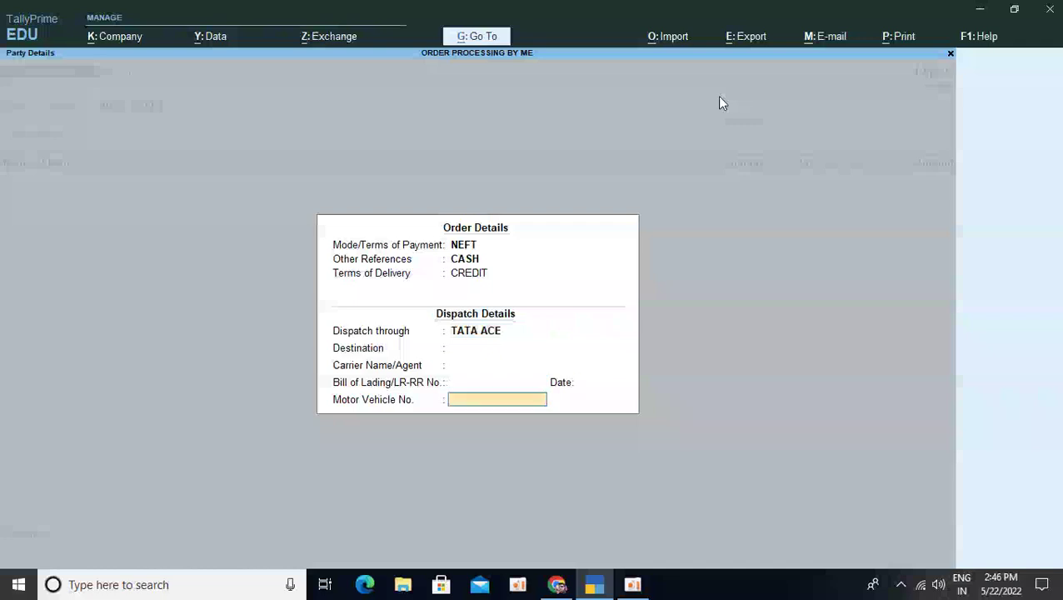
pyautogui.write('HRK21234')
pyautogui.press('Return')
pyautogui.press('Return')
pyautogui.press('Return')
pyautogui.press('Return')
pyautogui.press('Return')
pyautogui.press('Return')
pyautogui.press('Return')
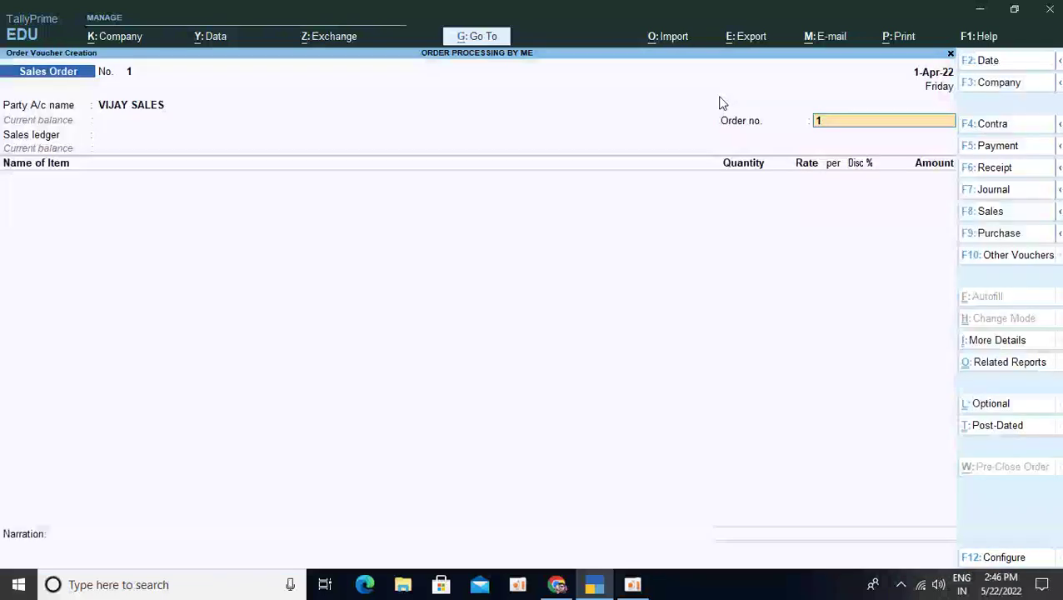
# Enter the sales order's order number and choose Sale as the sales ledger
pyautogui.write('ORD')
pyautogui.write('-9860')
pyautogui.press('Return')
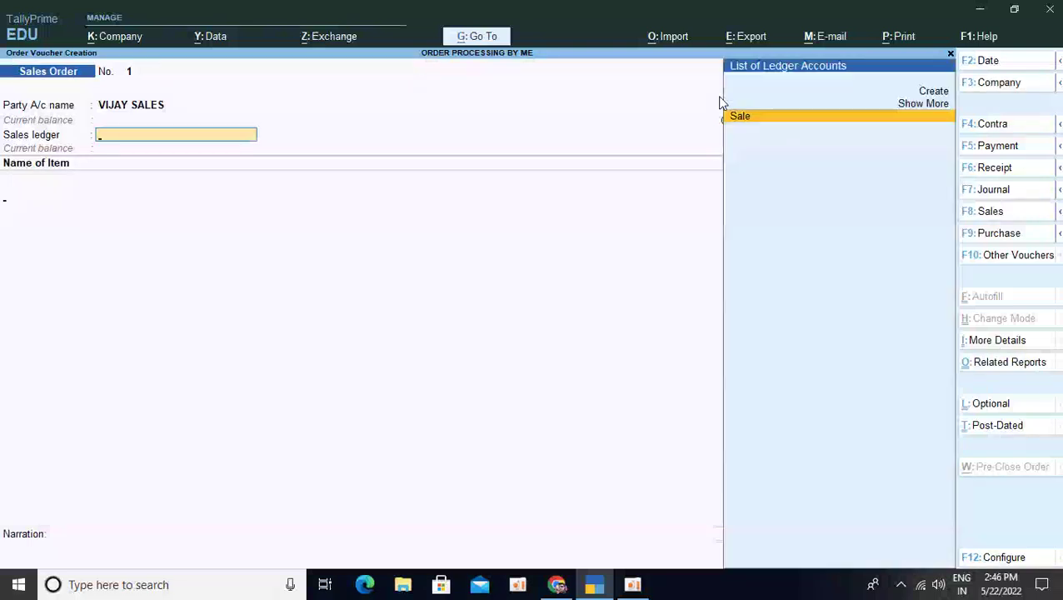
pyautogui.press('Return')
# Add the item MI LED TV due on 1-Apr-22 with a quantity of 50 PCS at a rate of 15,000
pyautogui.press('Down')
pyautogui.press('Return')
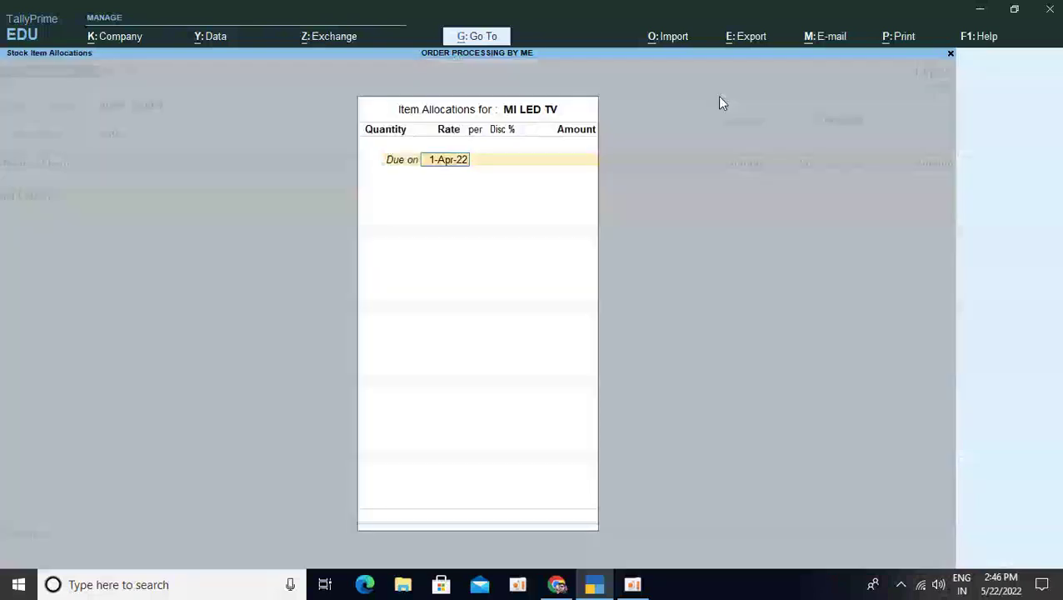
pyautogui.press('Return')
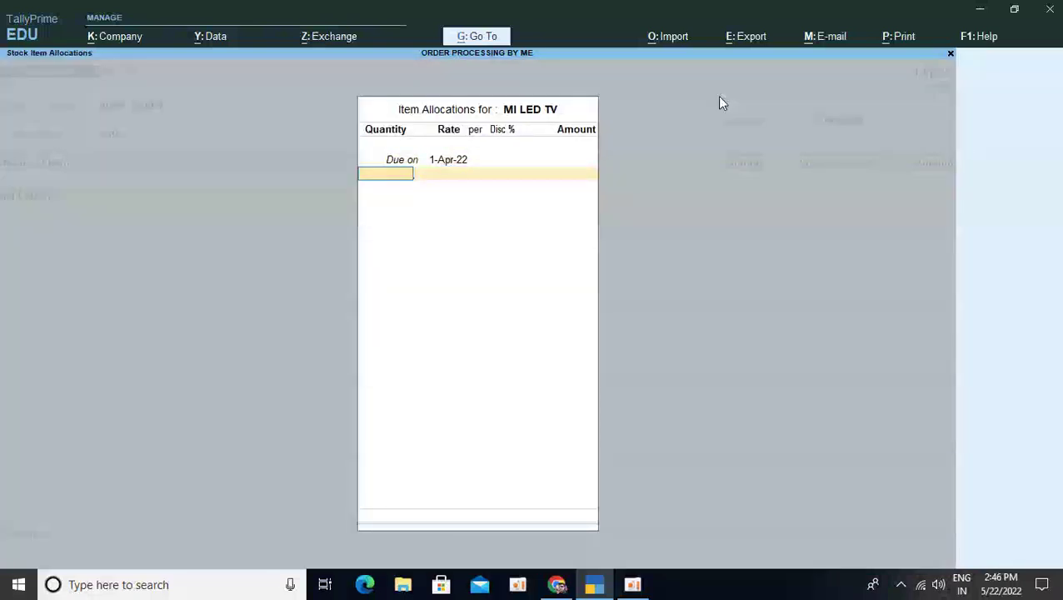
pyautogui.write('50')
pyautogui.press('Return')
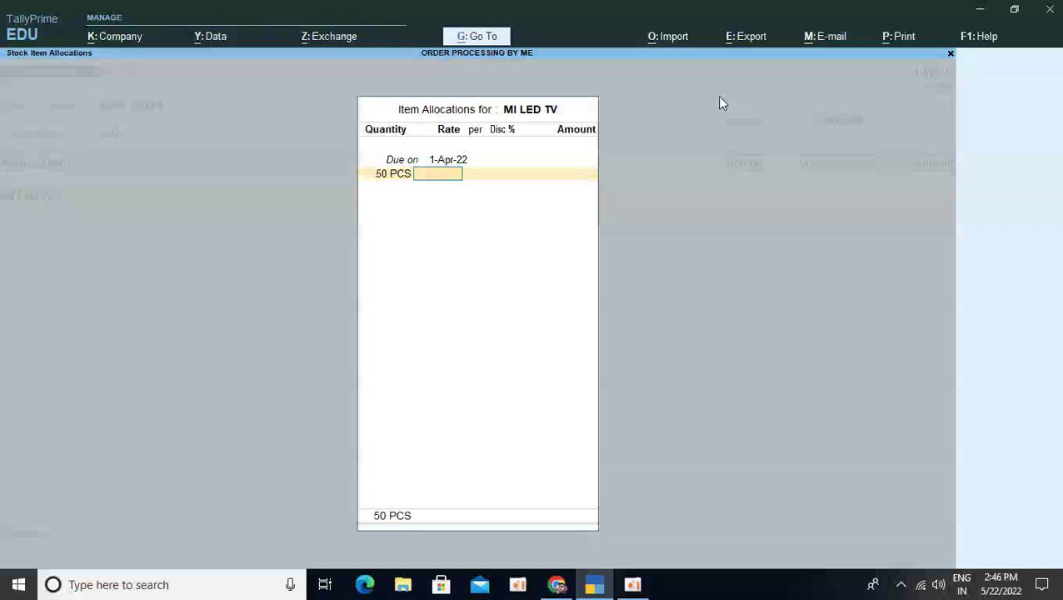
pyautogui.write('15000')
pyautogui.press('Return')
pyautogui.press('Return')
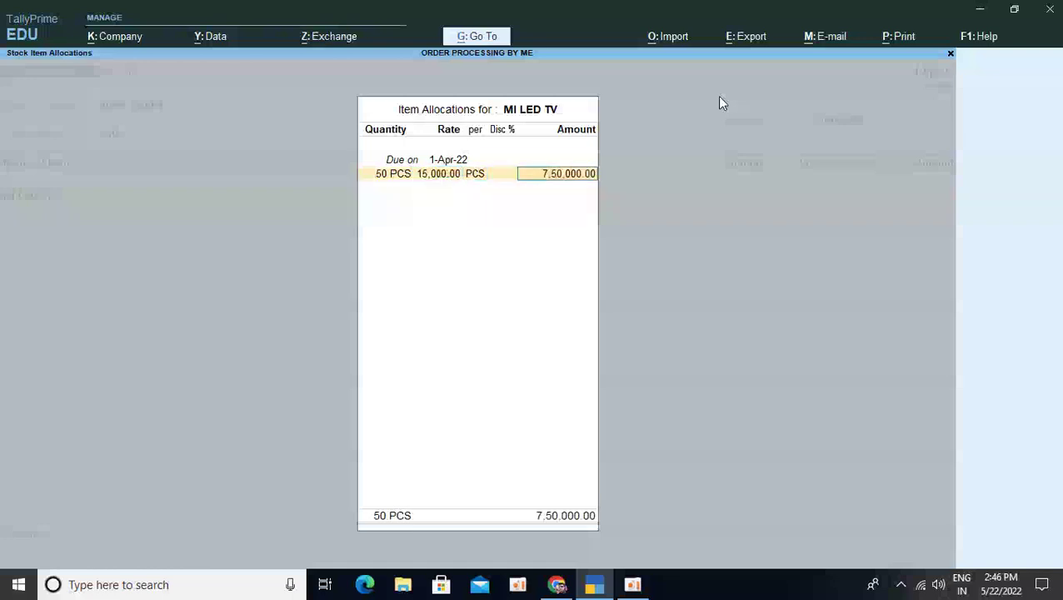
# Finish the item list and save the sales order without a narration
pyautogui.press('Return')
pyautogui.press('Return')
pyautogui.press('Return')
pyautogui.press('Return')
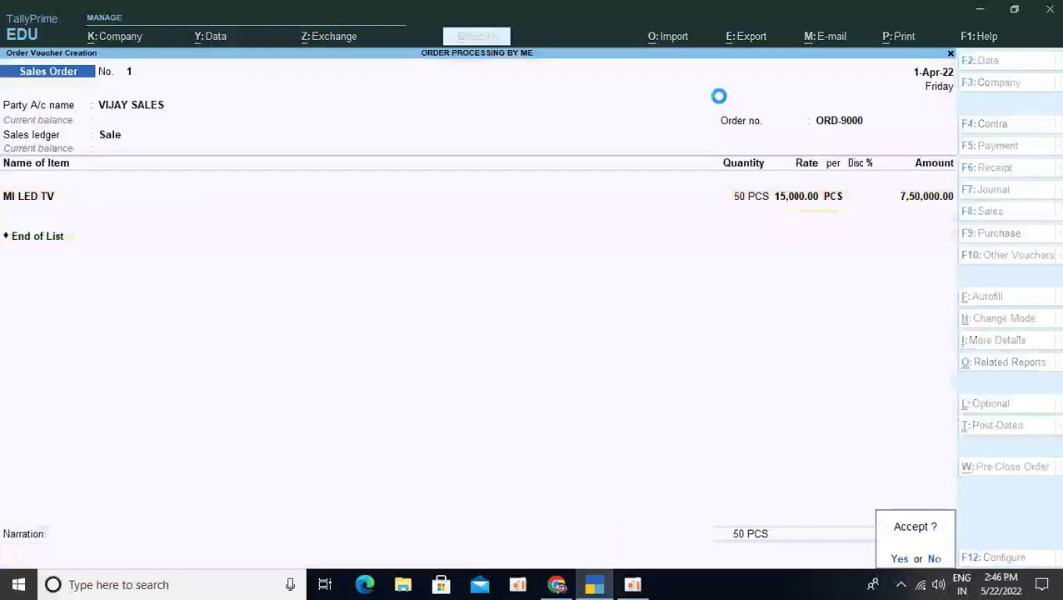
pyautogui.press('Return')
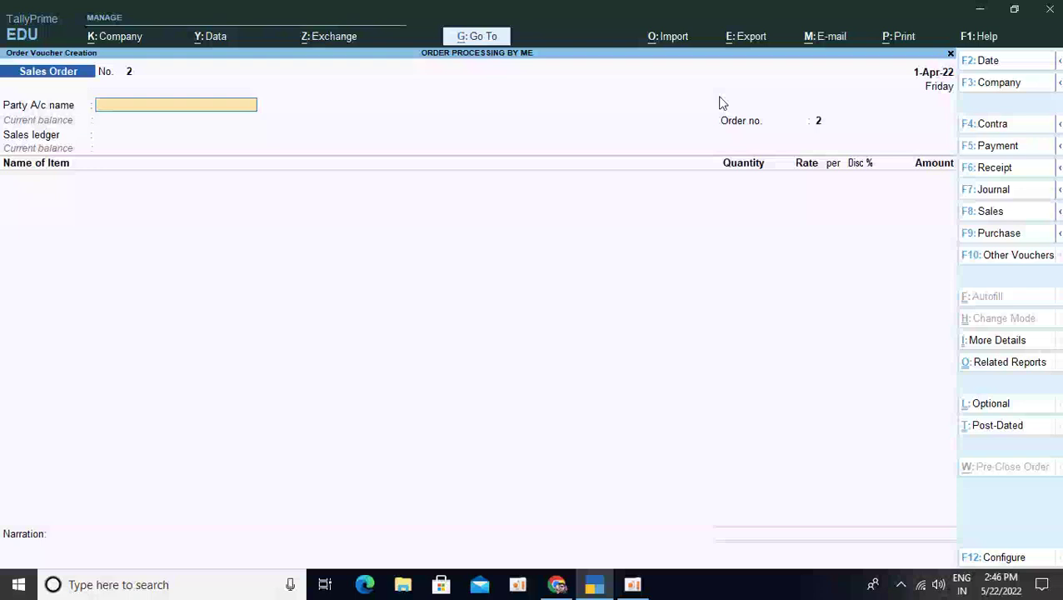
# Open the list for changing the voucher type and include the inactive voucher types
pyautogui.press('F10')
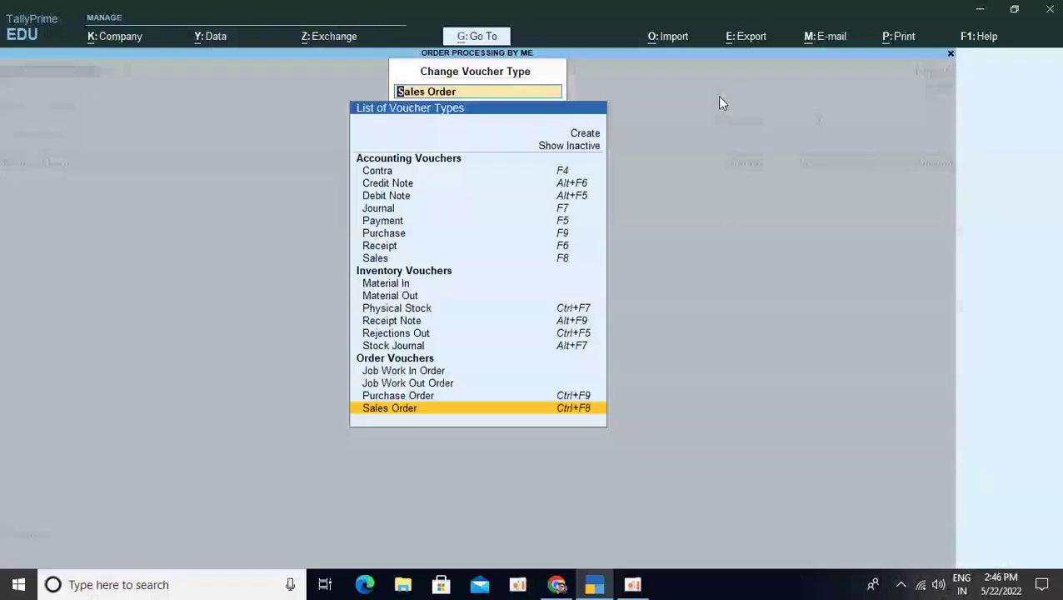
pyautogui.press('Up')
pyautogui.press('Up')
pyautogui.press('Up')
pyautogui.press('Up')
pyautogui.press('Up')
pyautogui.press('Up')
pyautogui.press('Up')
pyautogui.press('Up')
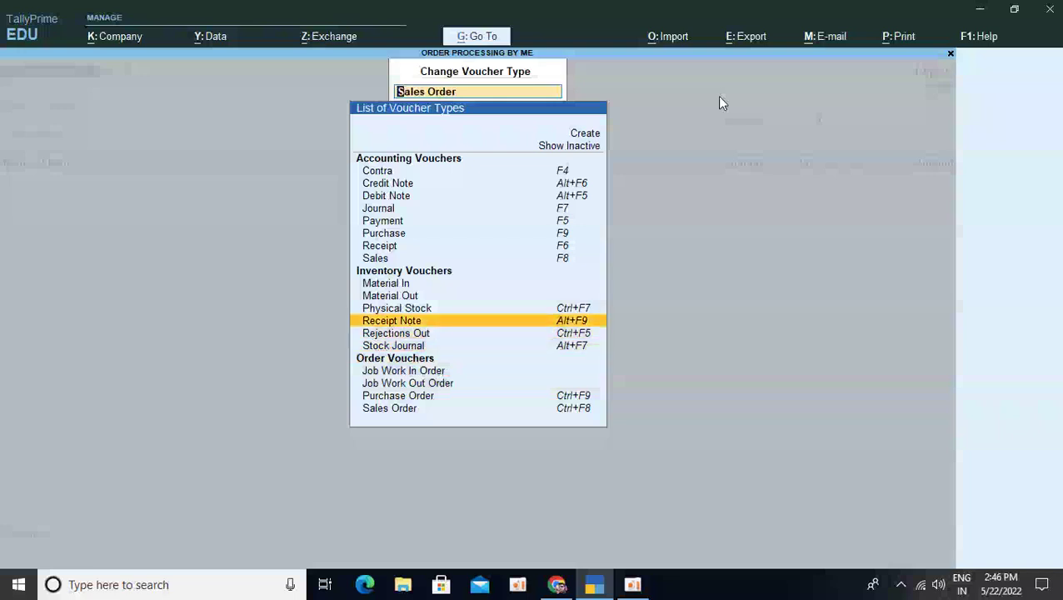
pyautogui.press('Up')
pyautogui.press('Up')
pyautogui.press('Down')
pyautogui.press('Down')
pyautogui.press('Down')
pyautogui.press('Down')
pyautogui.press('Down')
pyautogui.press('Down')
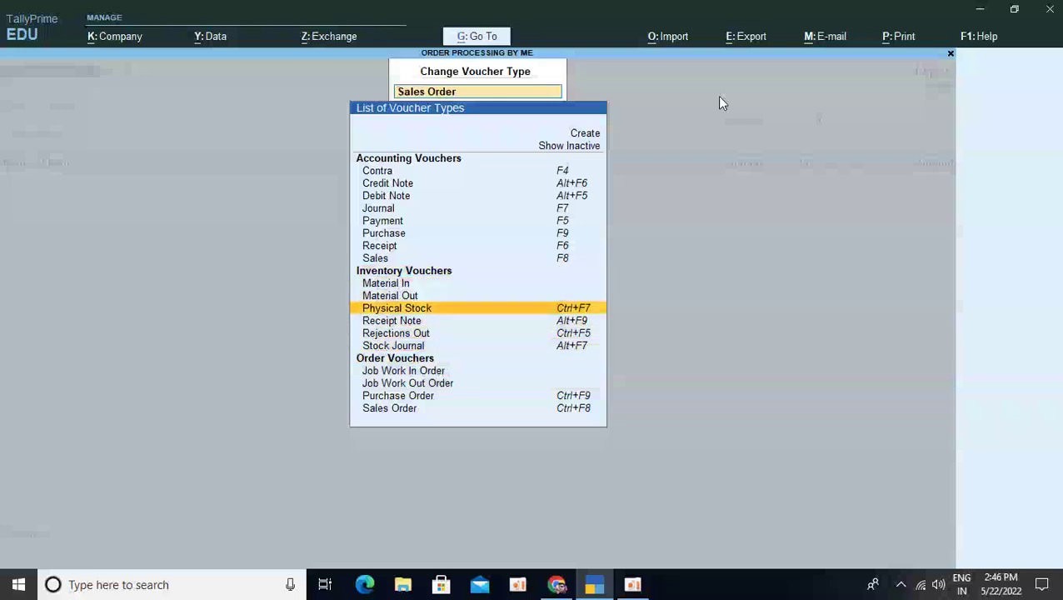
pyautogui.press('Up')
pyautogui.press('Up')
pyautogui.press('Up')
pyautogui.press('Up')
pyautogui.press('Up')
pyautogui.press('Up')
pyautogui.press('Up')
pyautogui.press('Up')
pyautogui.press('Up')
pyautogui.press('Up')
pyautogui.press('Up')
pyautogui.press('Up')
pyautogui.press('Up')
pyautogui.press('Up')
pyautogui.press('Up')
pyautogui.press('Up')
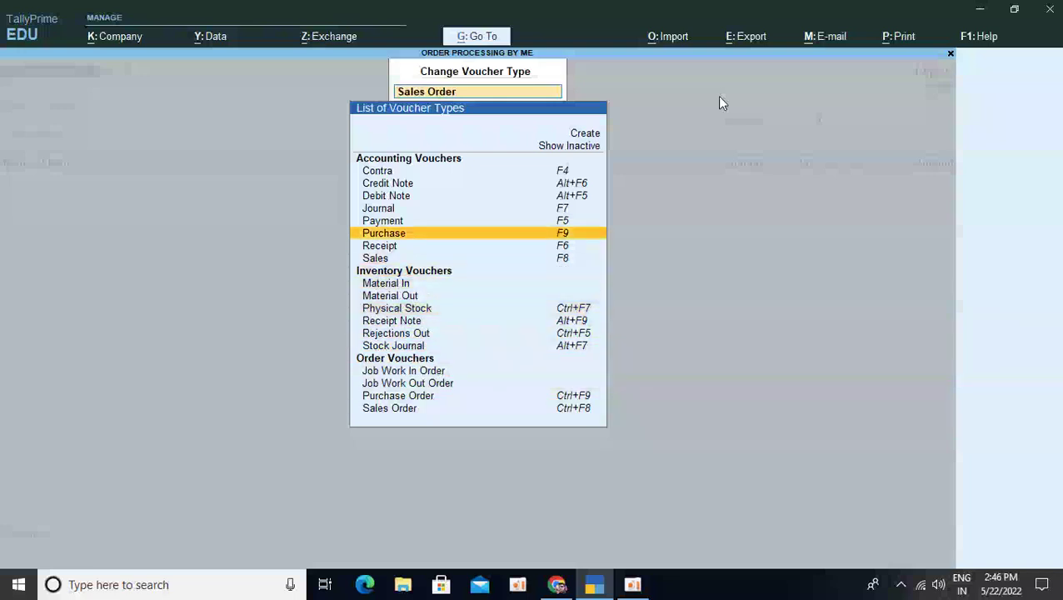
pyautogui.press('Return')
# Change the voucher type to Delivery Note and activate it
pyautogui.press('Down')
pyautogui.press('Down')
pyautogui.press('Down')
pyautogui.press('Down')
pyautogui.press('Down')
pyautogui.press('Down')
pyautogui.press('Down')
pyautogui.press('Down')
pyautogui.press('Down')
pyautogui.press('Down')
pyautogui.press('Down')
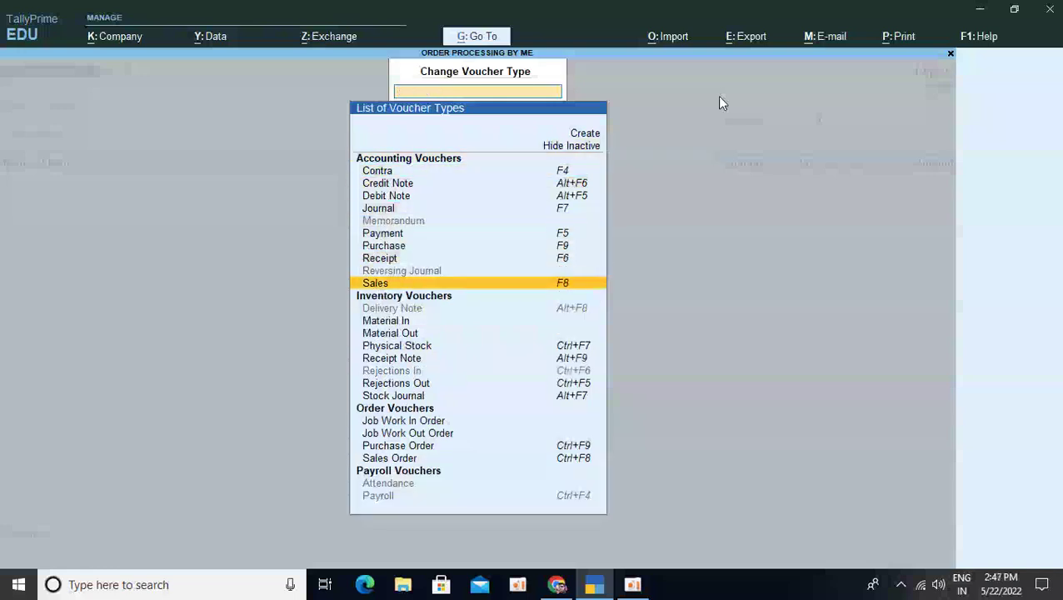
pyautogui.press('Return')
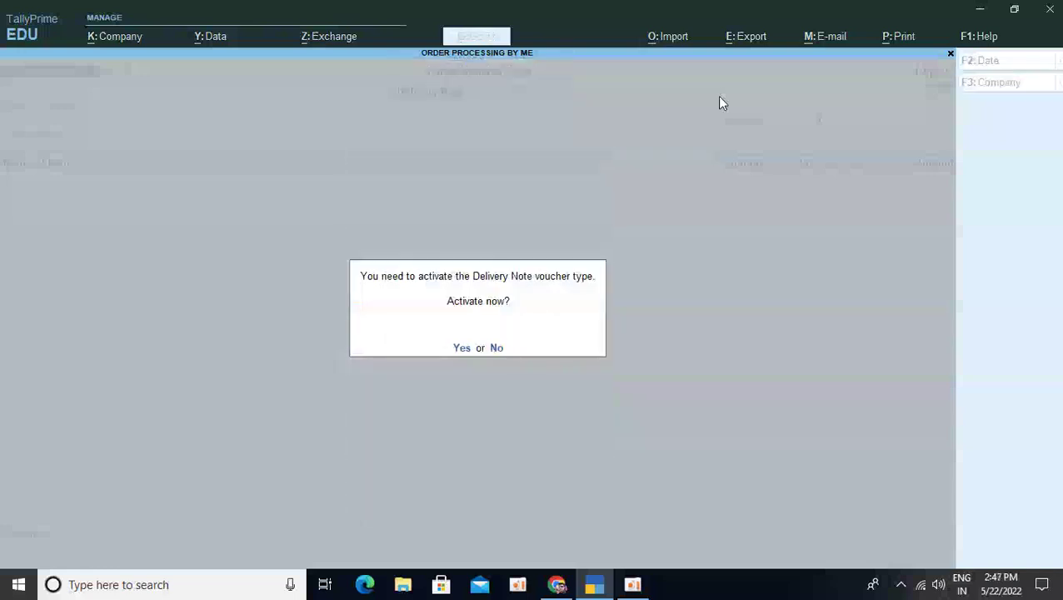
pyautogui.press('y')
# Choose VIJAY SALES as the delivery note's party and link its pending sales order
pyautogui.press('Down')
pyautogui.press('Down')
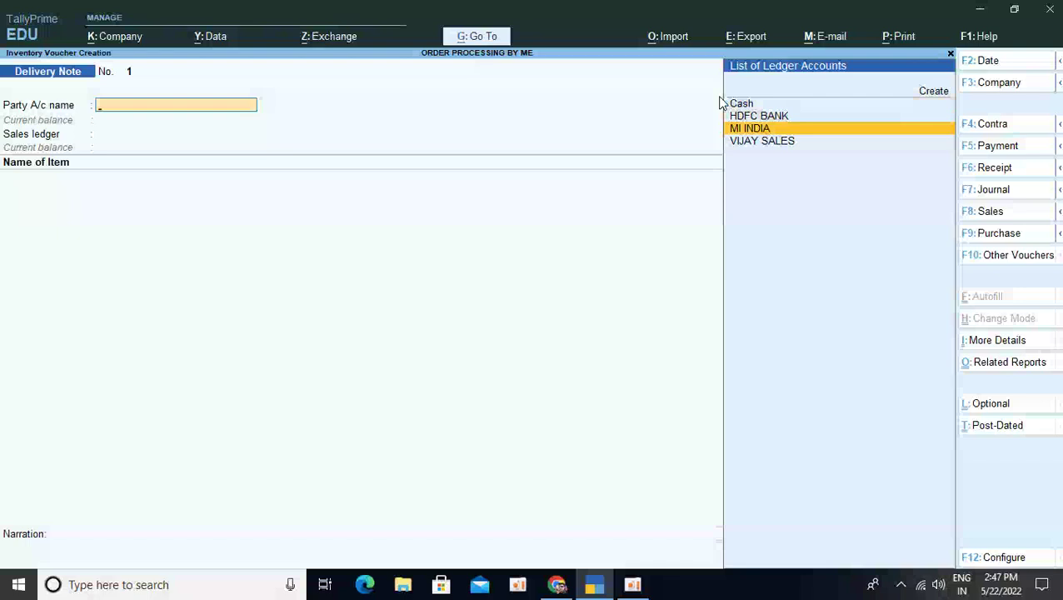
pyautogui.press('Down')
pyautogui.press('Return')
pyautogui.press('Down')
pyautogui.press('Return')
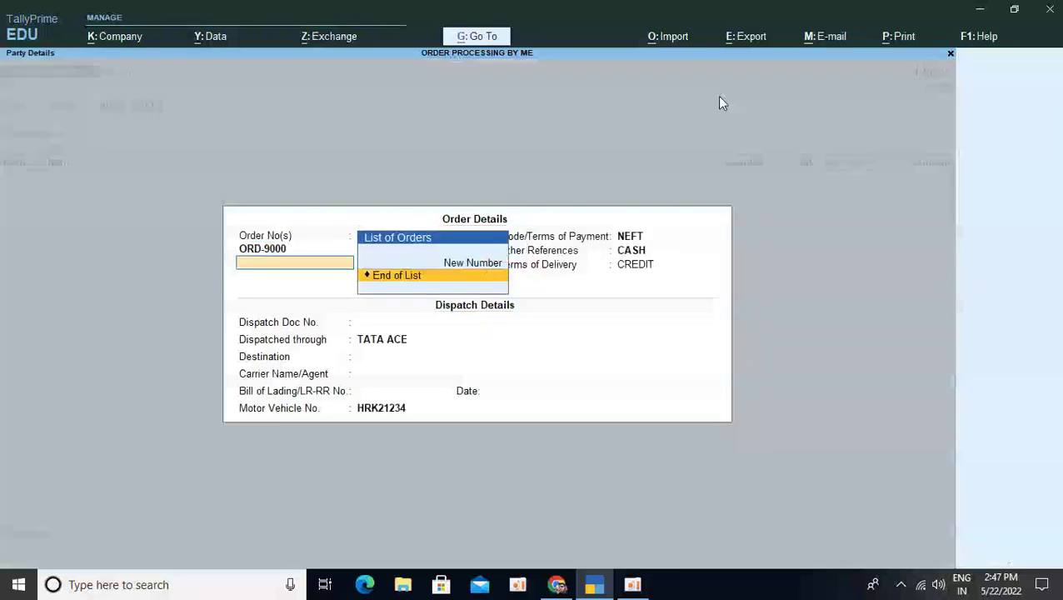
# End the order list and accept the carried-over order, dispatch and party details for VIJAY SALES
pyautogui.press('Return')
pyautogui.press('Return')
pyautogui.press('Return')
pyautogui.press('Return')
pyautogui.hotkey('ctrl', 'a')
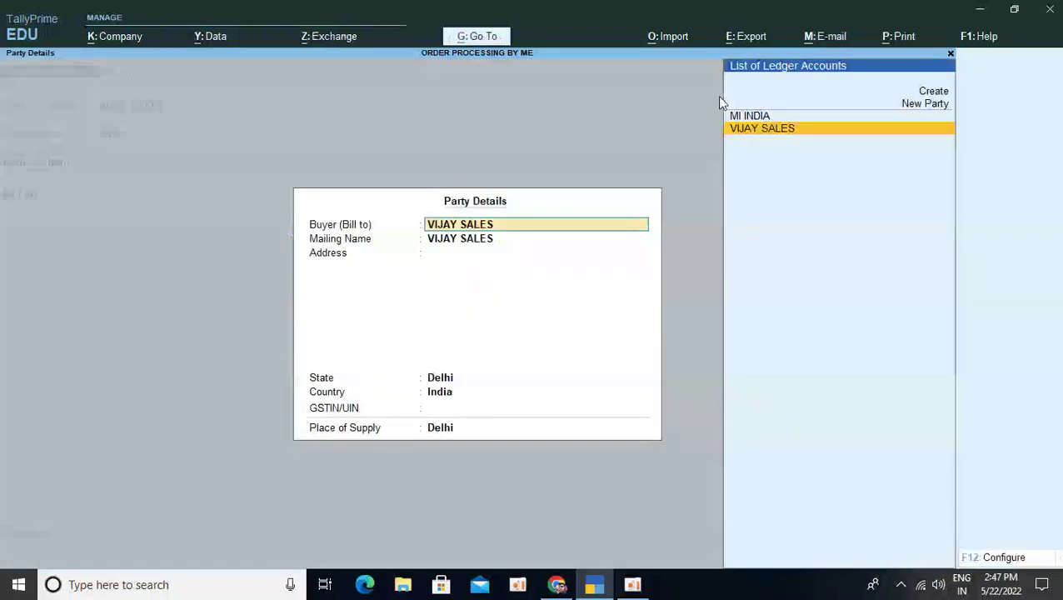
pyautogui.press('Return')
pyautogui.hotkey('ctrl', 'a')
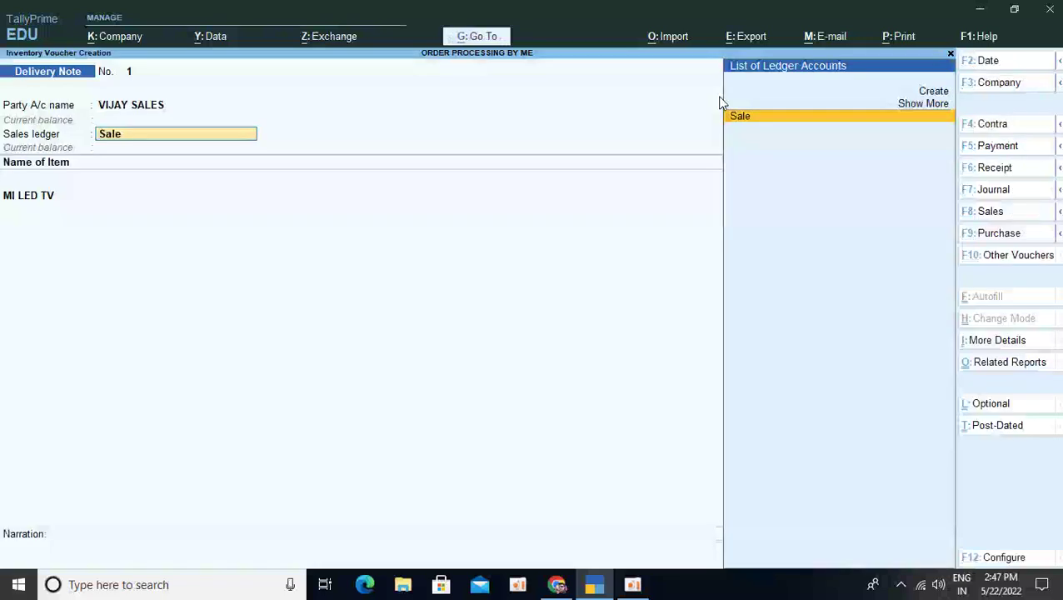
# Keep Sale as the sales ledger and assign the new tracking number CH-19999 to the MI LED TV item
pyautogui.press('Return')
pyautogui.press('Return')
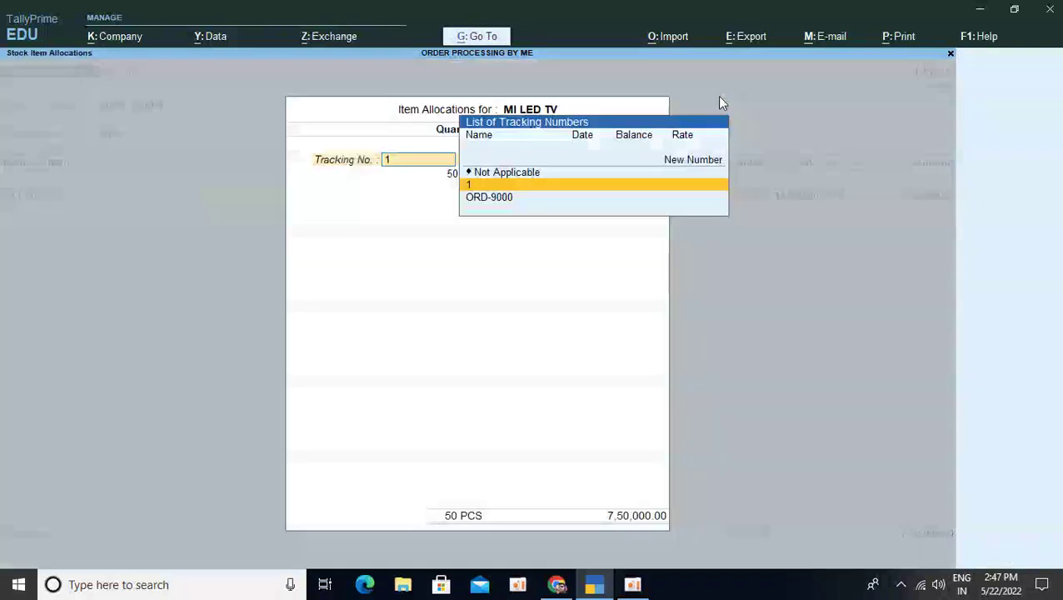
pyautogui.write('CH')
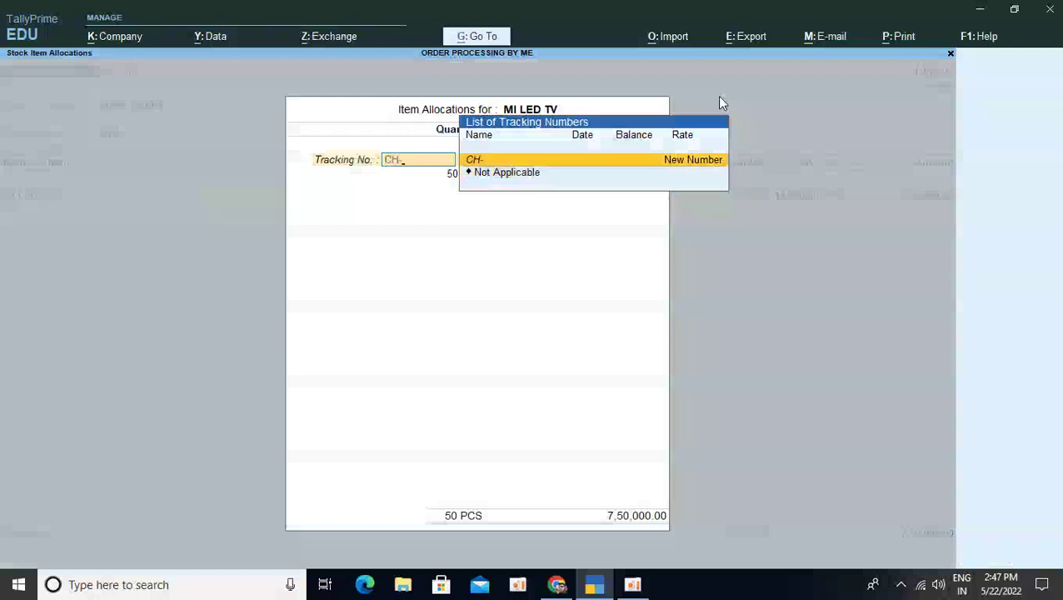
pyautogui.write('-19999')
pyautogui.press('Return')
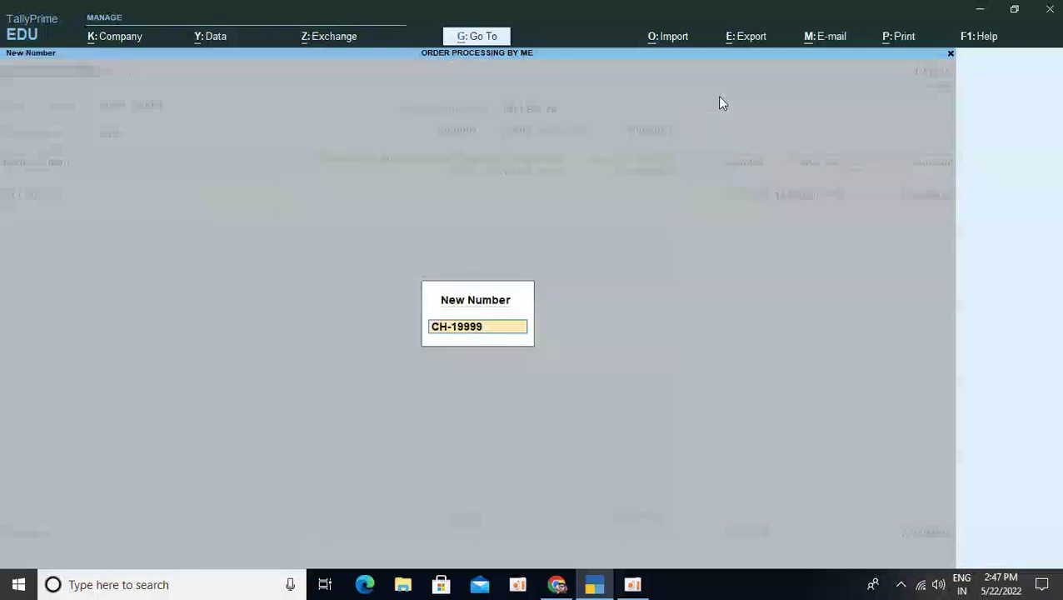
pyautogui.press('Return')
pyautogui.press('Return')
pyautogui.press('Return')
pyautogui.press('Return')
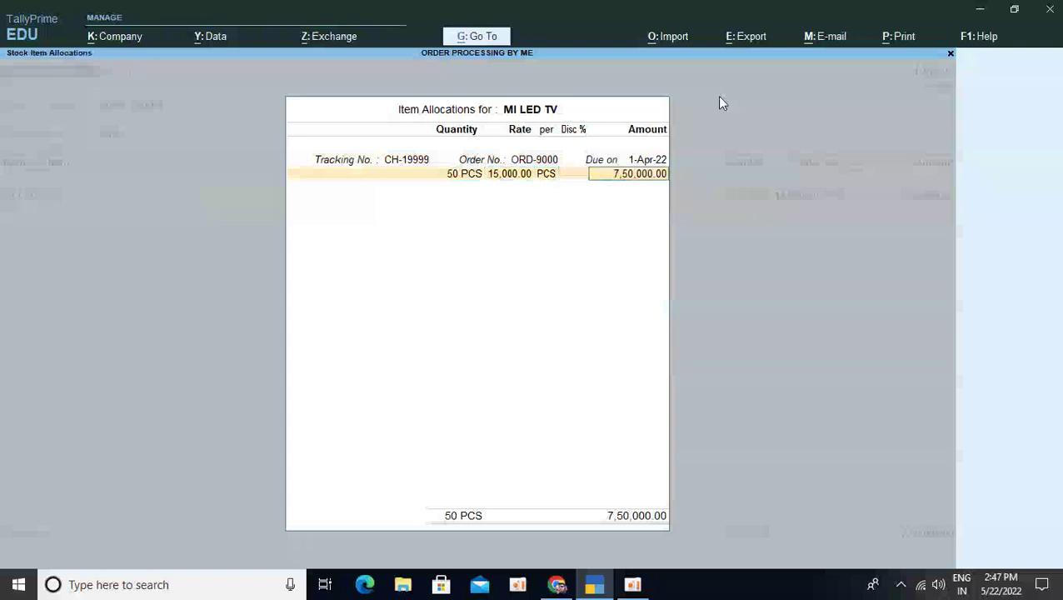
# Complete the item allocation, save the delivery note and return to the Gateway of Tally
pyautogui.press('Return')
pyautogui.press('Return')
pyautogui.press('Return')
pyautogui.press('Return')
pyautogui.press('Return')
pyautogui.press('Return')
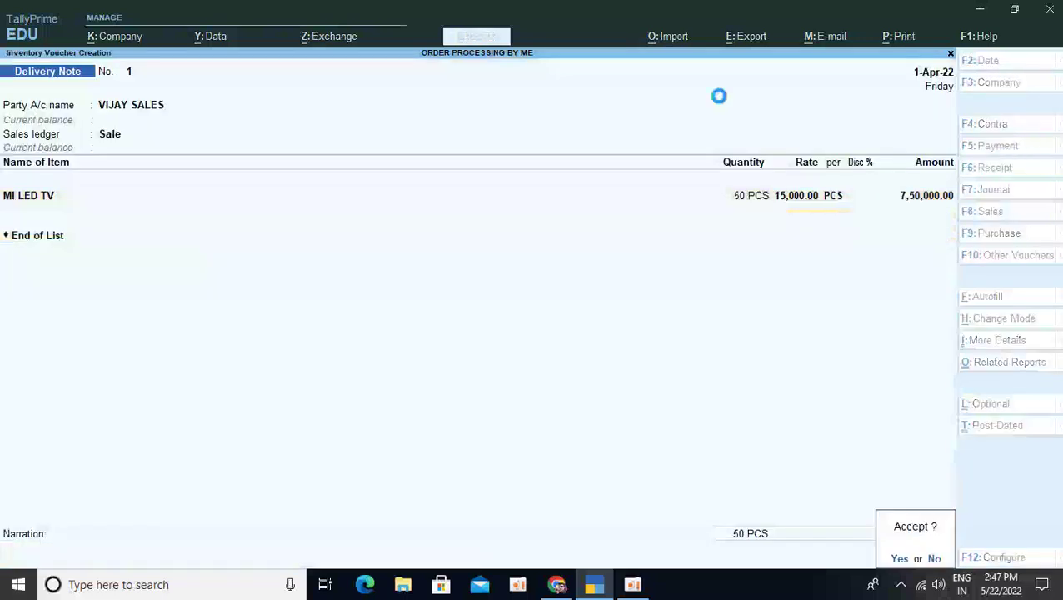
pyautogui.press('Return')
pyautogui.press('n')
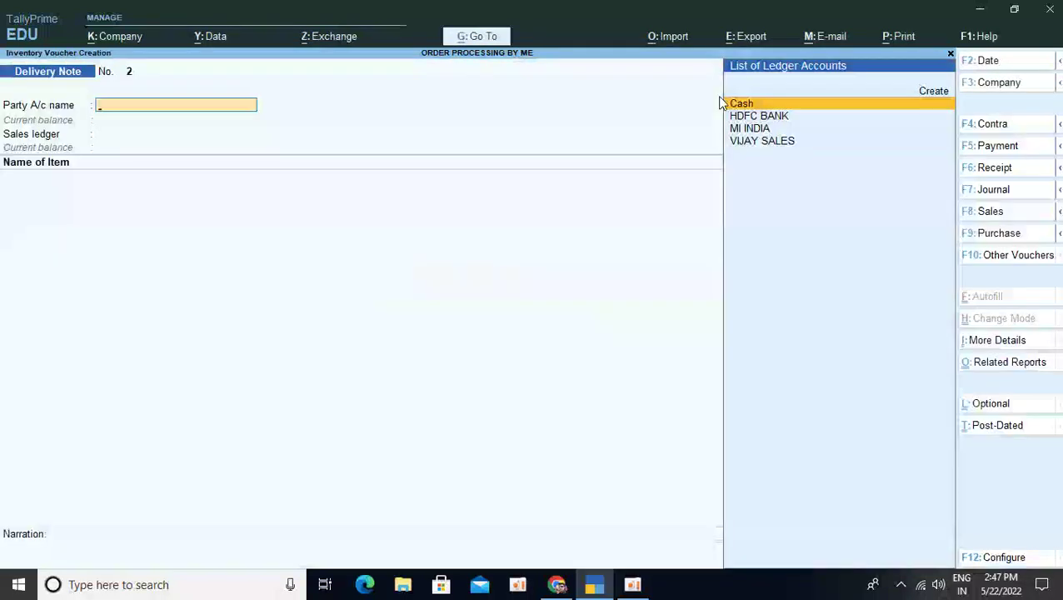
pyautogui.press('Escape')
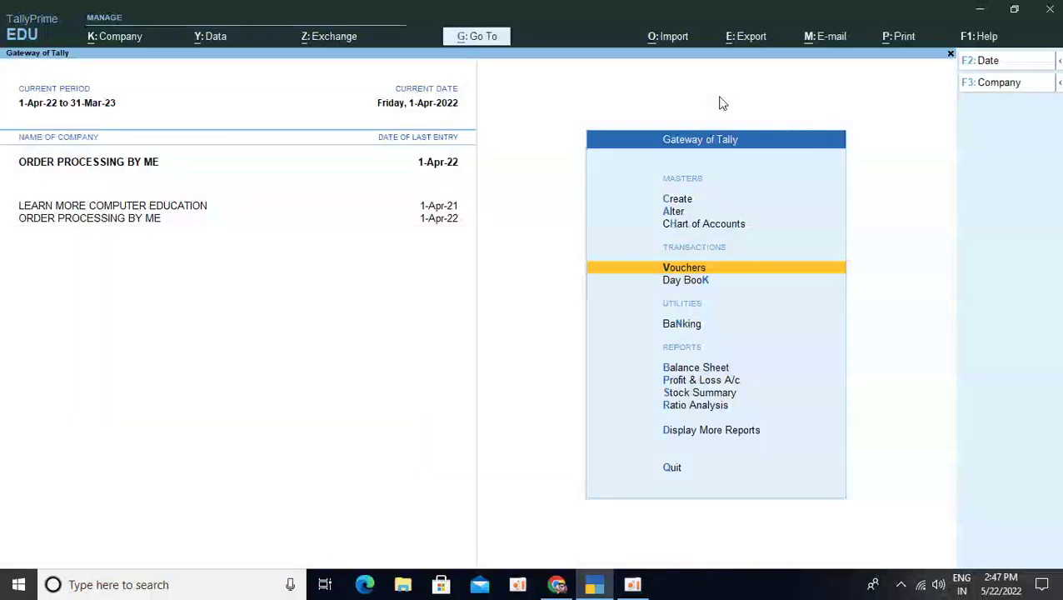
# Open voucher entry and display the inactive voucher types in the voucher type list
pyautogui.press('Return')
pyautogui.press('F10')
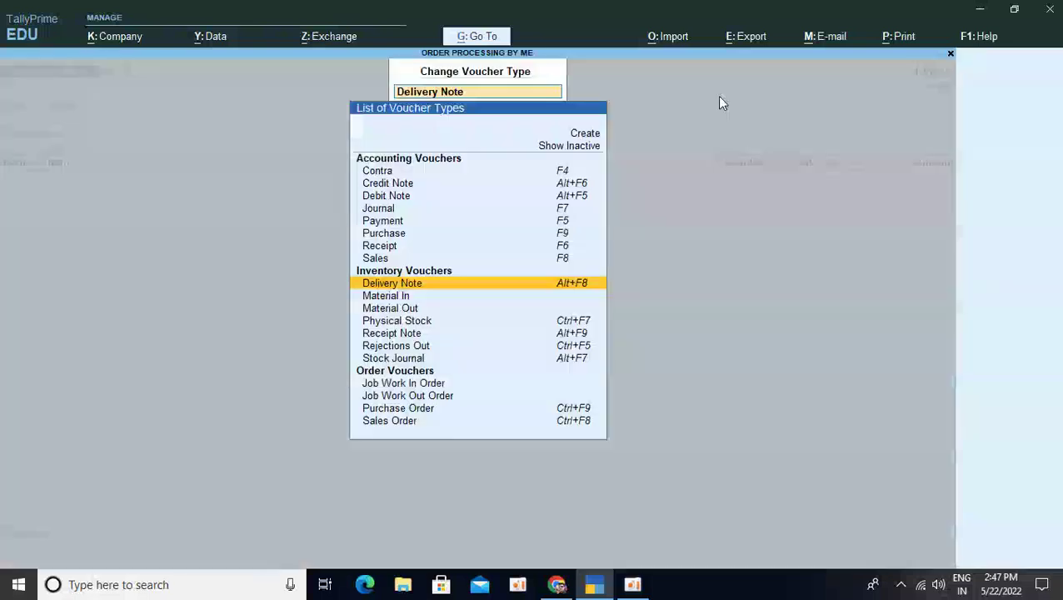
pyautogui.press('Down')
pyautogui.press('Down')
pyautogui.press('Down')
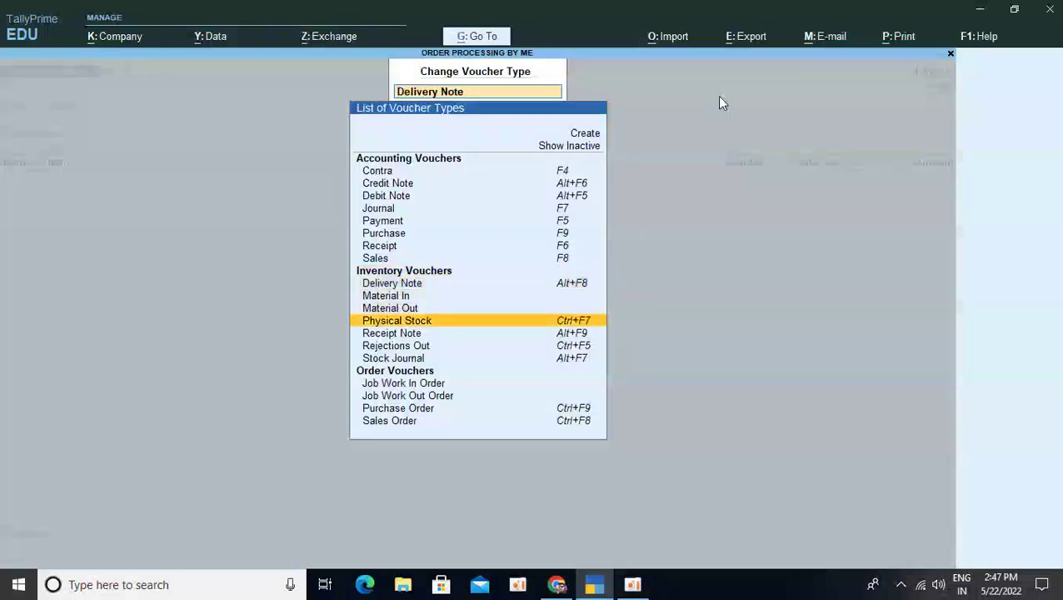
pyautogui.press('Down')
pyautogui.press('Up')
pyautogui.press('Up')
pyautogui.press('Up')
pyautogui.press('Up')
pyautogui.press('Up')
pyautogui.press('Up')
pyautogui.press('Up')
pyautogui.press('Up')
pyautogui.press('Up')
pyautogui.press('Up')
pyautogui.press('Up')
pyautogui.press('Up')
pyautogui.press('Up')
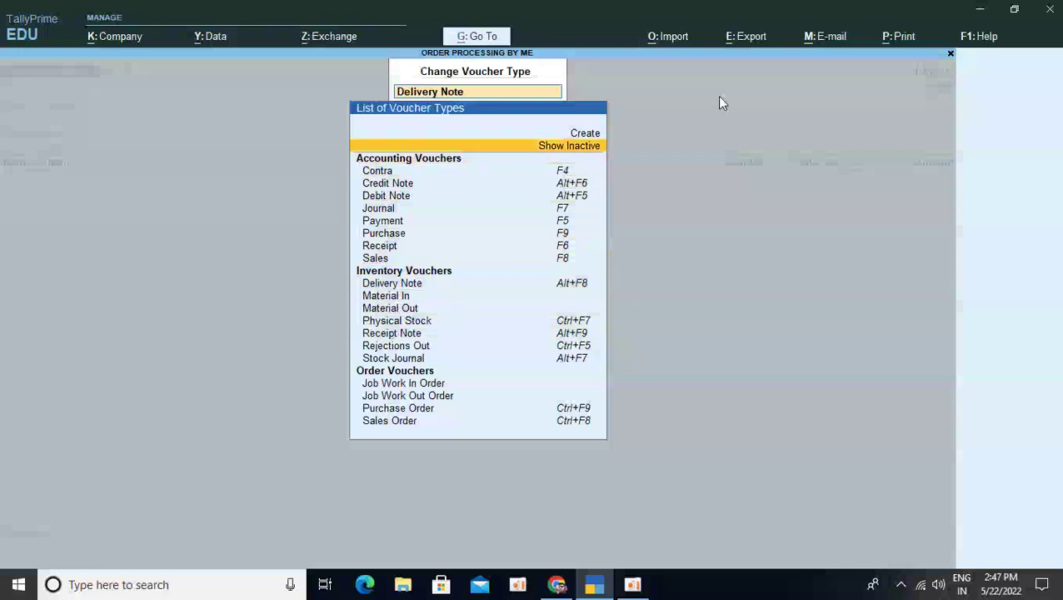
pyautogui.press('Return')
# Activate the Rejections In voucher type and open a new Rejections In voucher
pyautogui.press('Down')
pyautogui.press('Down')
pyautogui.press('Down')
pyautogui.press('Down')
pyautogui.press('Down')
pyautogui.press('Down')
pyautogui.press('Down')
pyautogui.press('Down')
pyautogui.press('Down')
pyautogui.press('Down')
pyautogui.press('Down')
pyautogui.press('Down')
pyautogui.press('Down')
pyautogui.press('Down')
pyautogui.press('Down')
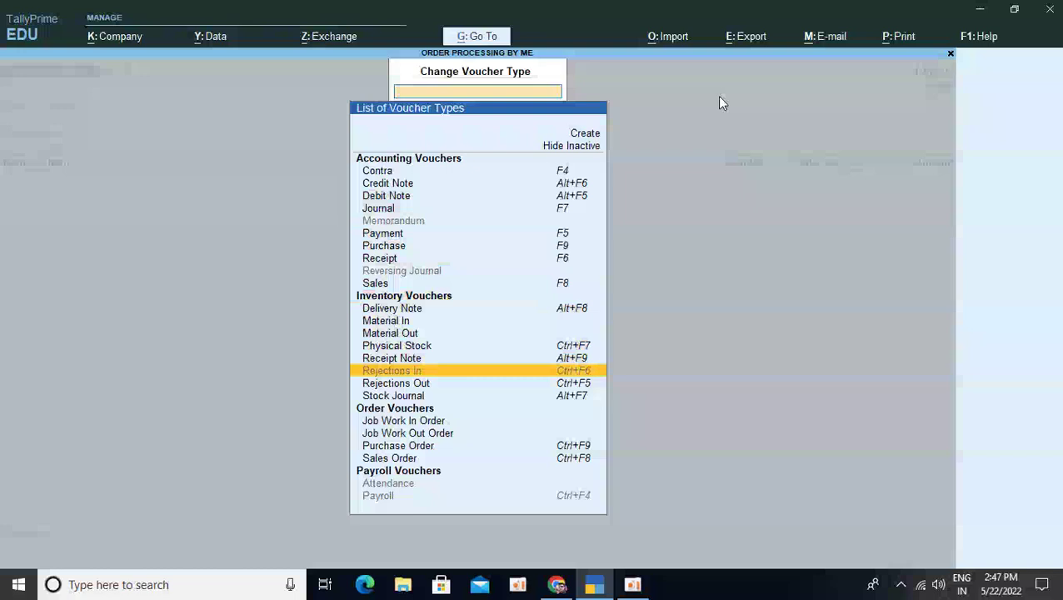
pyautogui.press('Return')
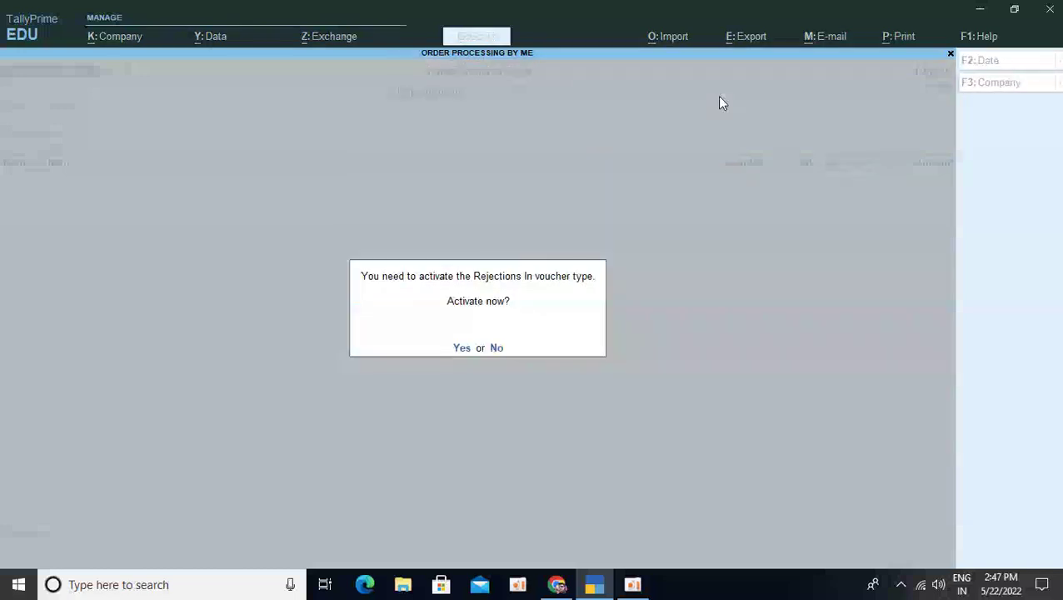
pyautogui.press('Return')
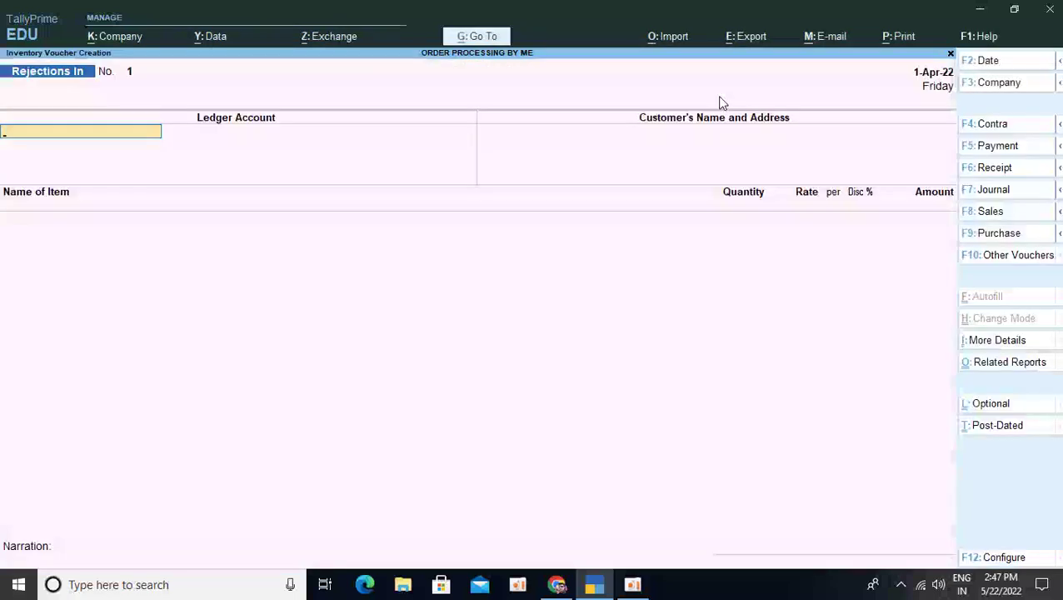
# Choose VIJAY SALES as the ledger account and accept its customer name and blank address
pyautogui.press('Up')
pyautogui.press('Up')
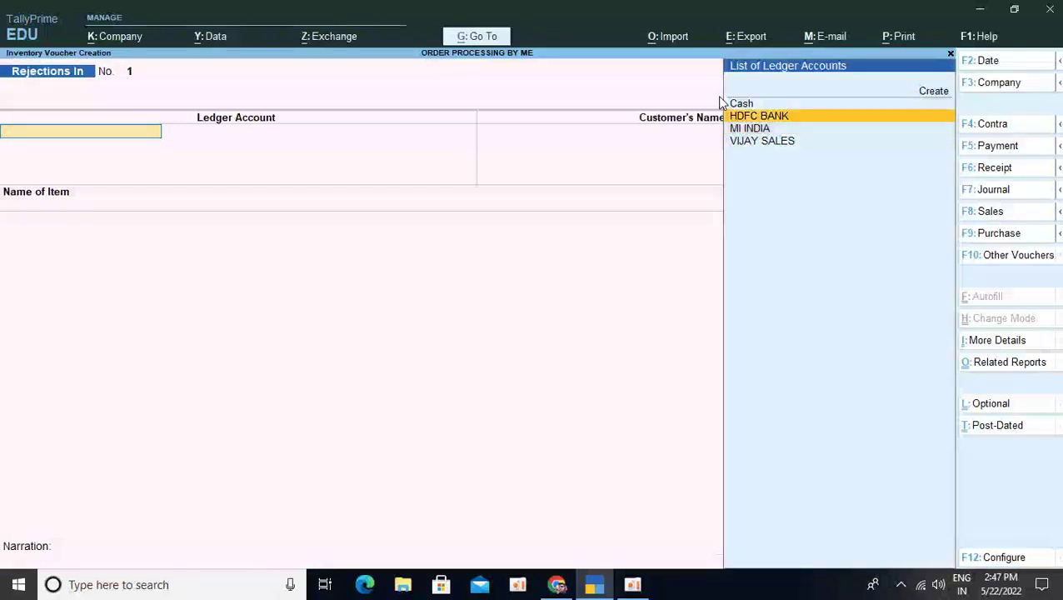
pyautogui.press('Down')
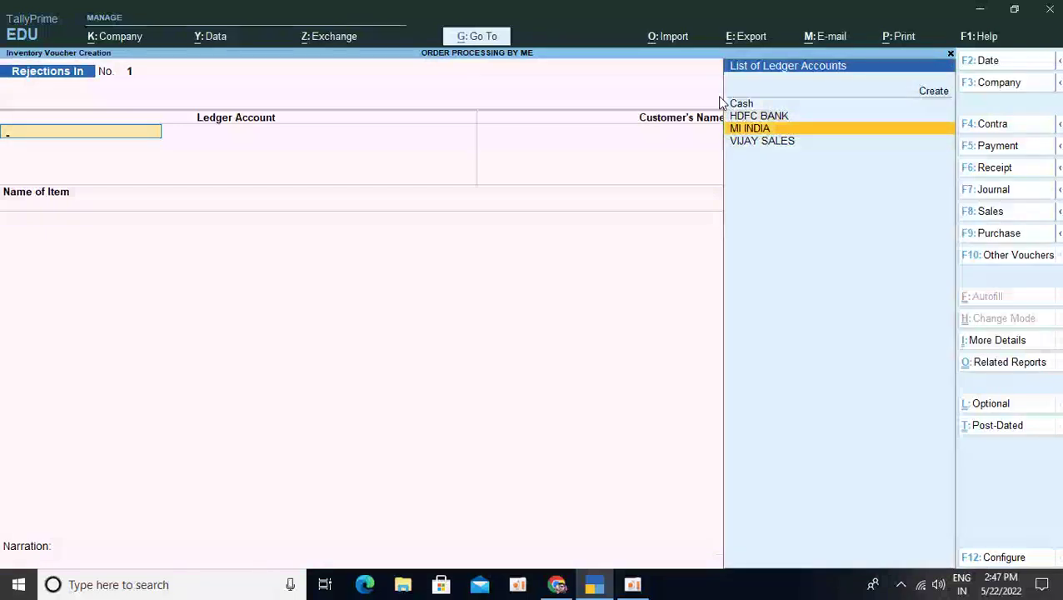
pyautogui.press('Down')
pyautogui.press('Return')
pyautogui.press('Return')
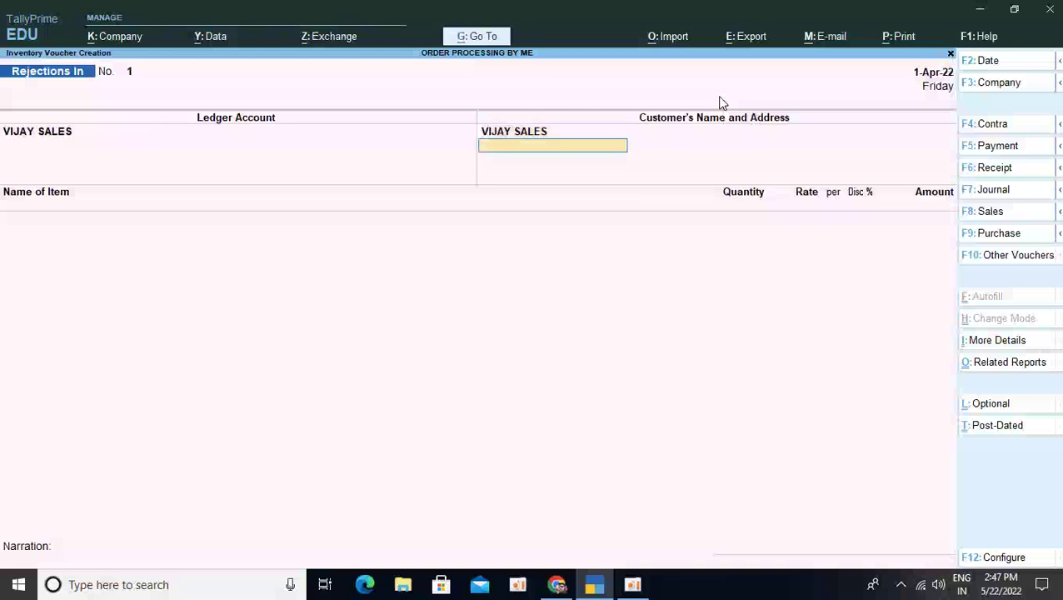
pyautogui.press('Return')
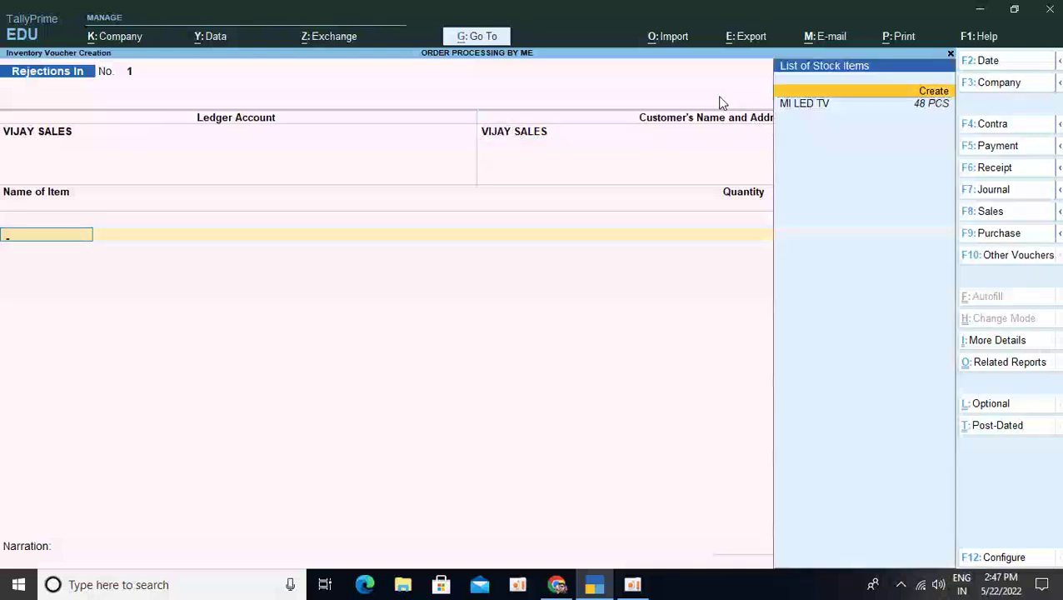
# Add MI LED TV against tracking number CH-19999 with a rejected quantity of 2 PCS at 15,000.00
pyautogui.press('Down')
pyautogui.press('Return')
pyautogui.press('Down')
pyautogui.press('Return')
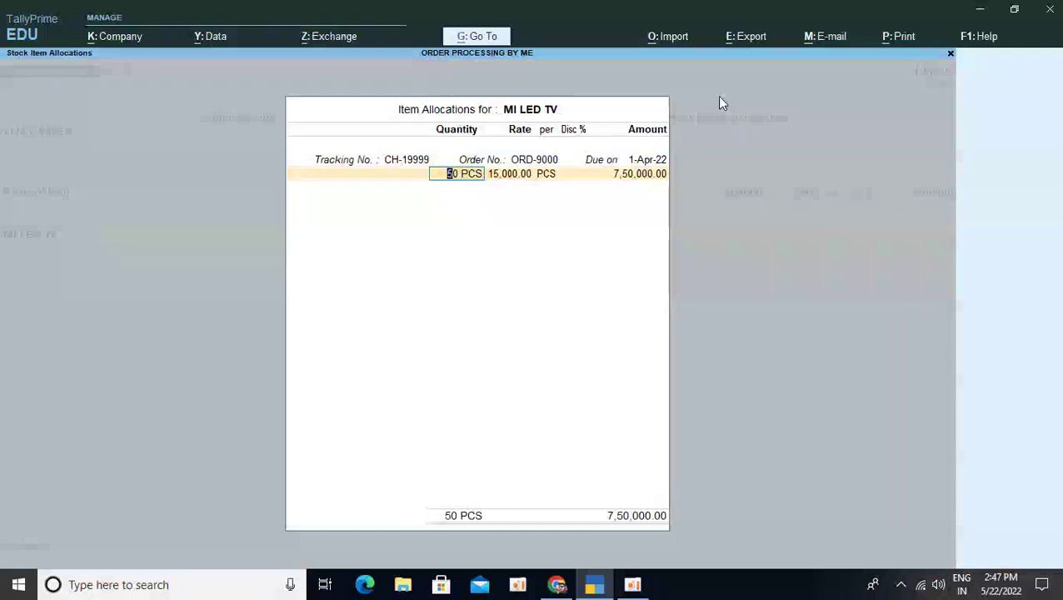
pyautogui.write('2')
pyautogui.press('Return')
pyautogui.press('Return')
pyautogui.press('Return')
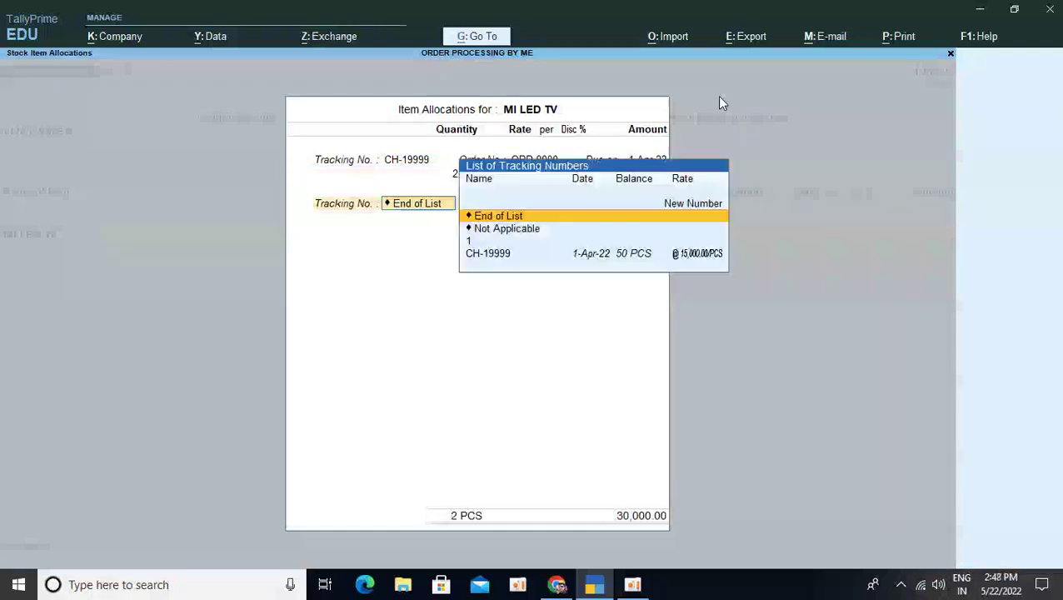
# End the tracking number and item lists and save the Rejections In voucher
pyautogui.press('Return')
pyautogui.press('Return')
pyautogui.press('Return')
pyautogui.press('Return')
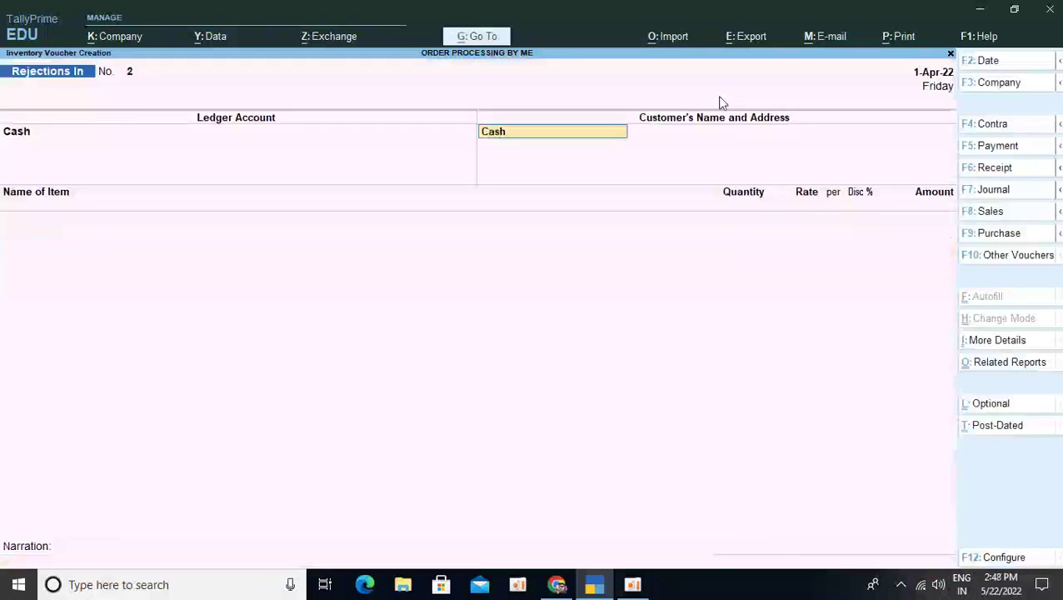
pyautogui.write('V')
pyautogui.press('BackSpace')
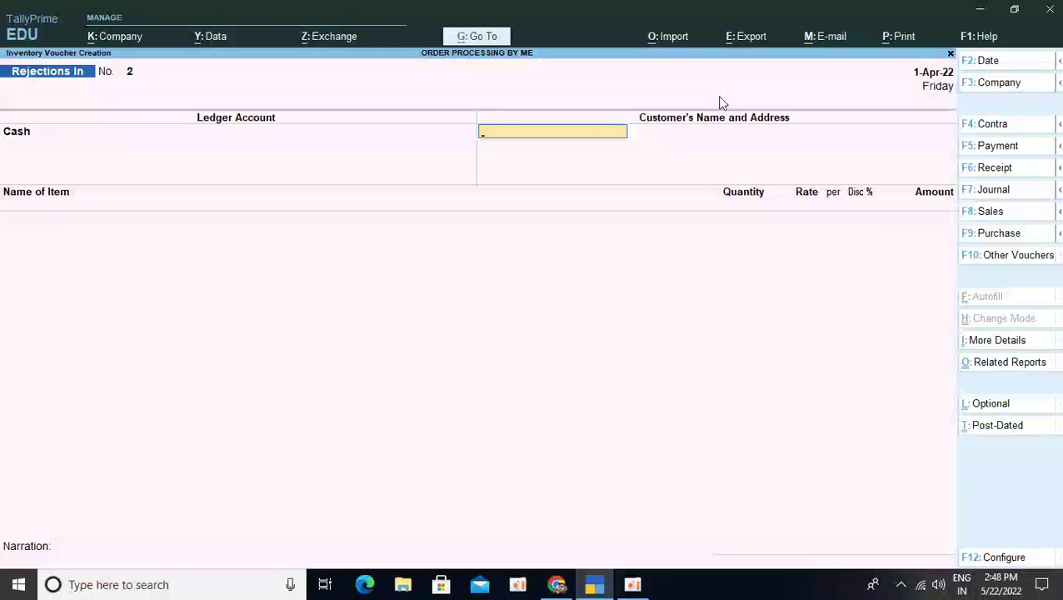
pyautogui.press('Escape')
pyautogui.press('Return')
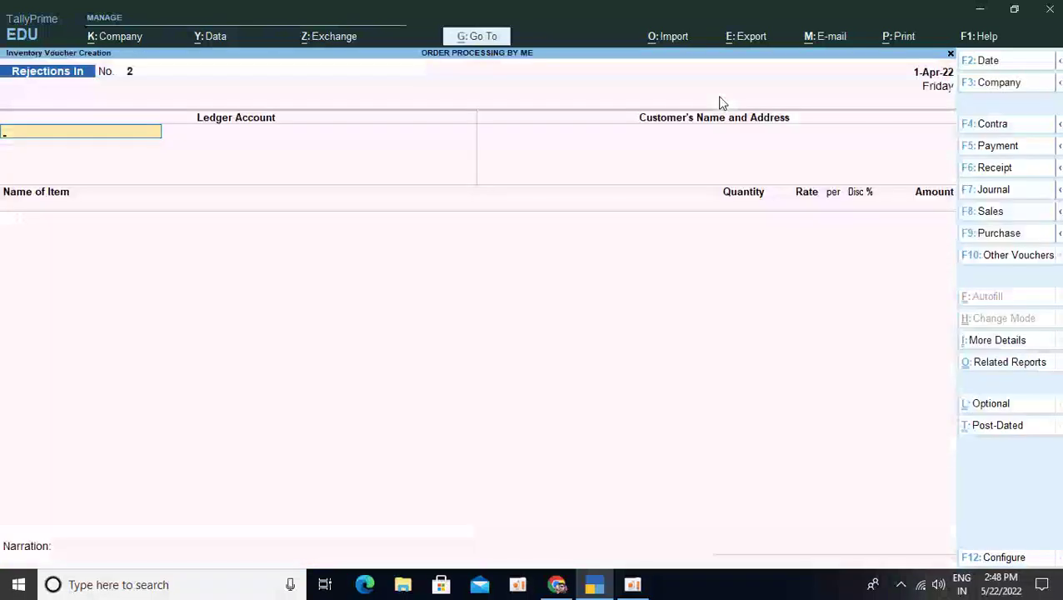
# Start a sales voucher for VIJAY SALES and link it to delivery note CH-19999
pyautogui.press('F8')
pyautogui.press('Down')
pyautogui.press('Down')
pyautogui.press('Down')
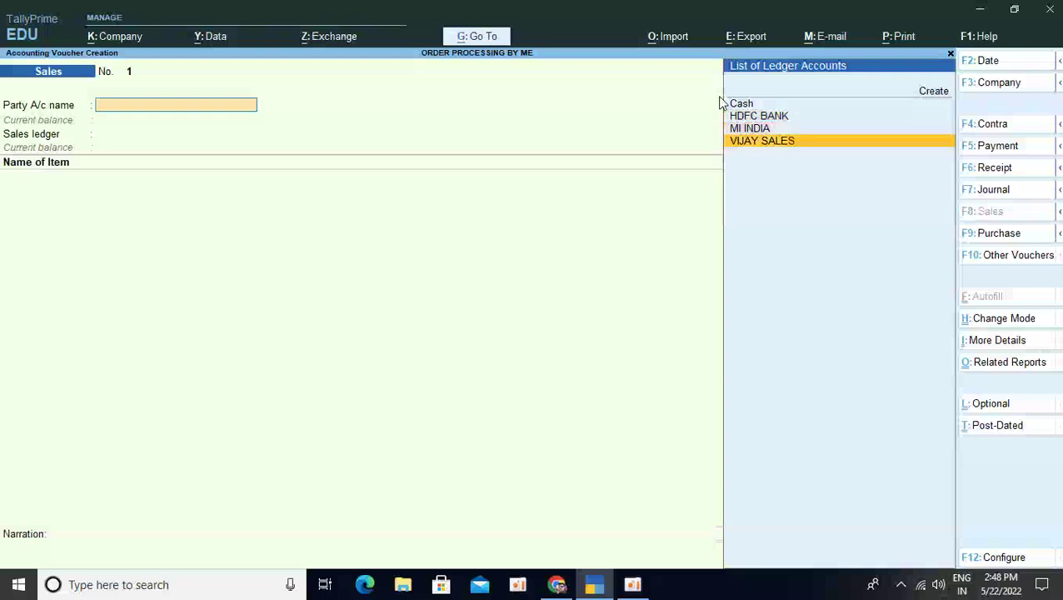
pyautogui.press('Return')
pyautogui.press('Down')
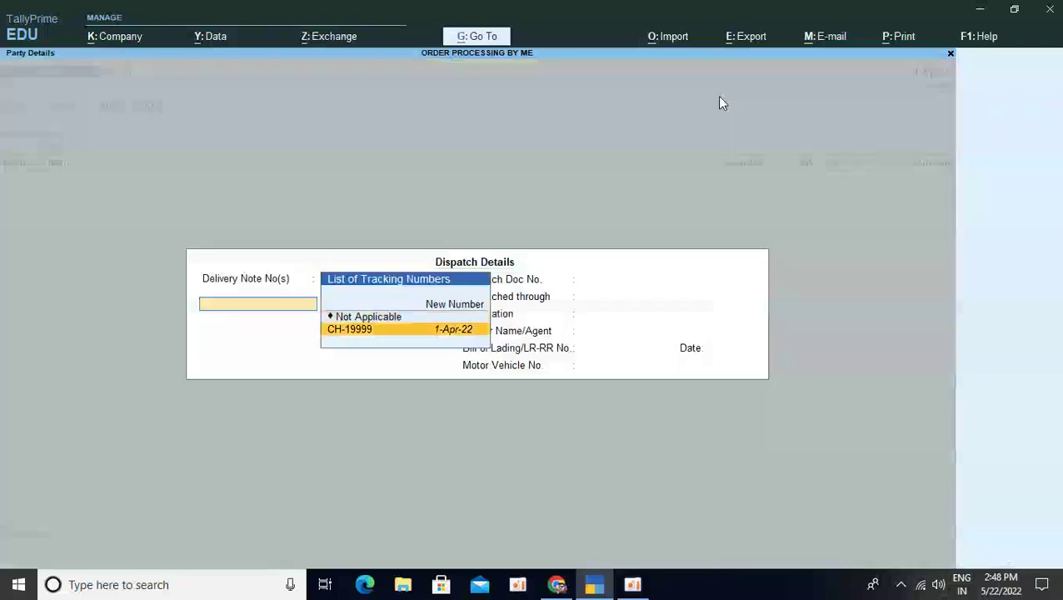
pyautogui.press('Return')
# Accept the carried-over dispatch, order and party details with Sale as the sales ledger, and open the MI LED TV allocation
pyautogui.press('Return')
pyautogui.press('Return')
pyautogui.press('Return')
pyautogui.press('Return')
pyautogui.press('Return')
pyautogui.press('Return')
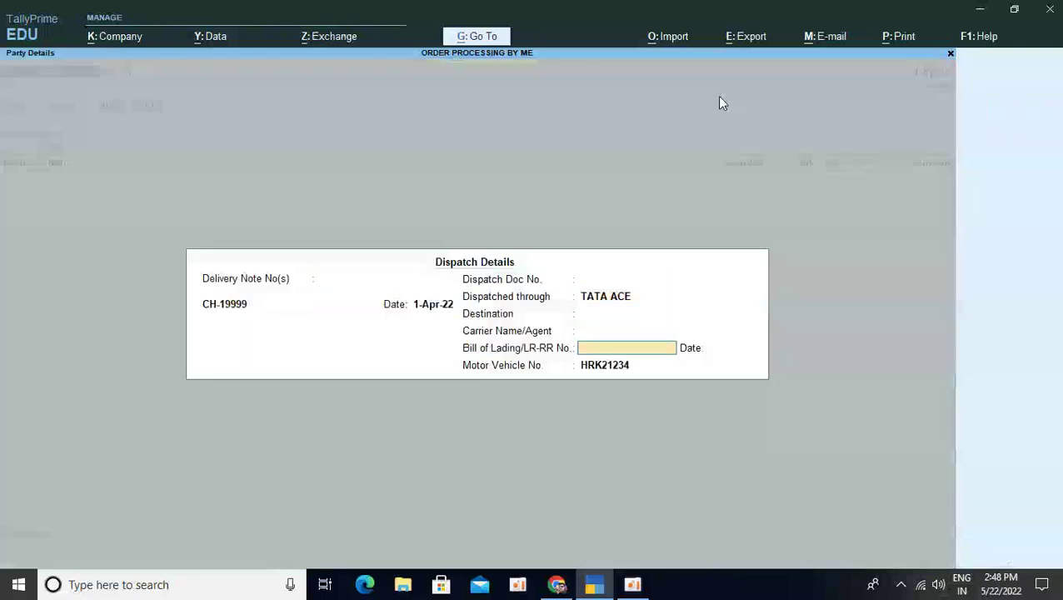
pyautogui.press('Return')
pyautogui.press('Return')
pyautogui.press('Return')
pyautogui.press('Return')
pyautogui.press('Return')
pyautogui.press('Return')
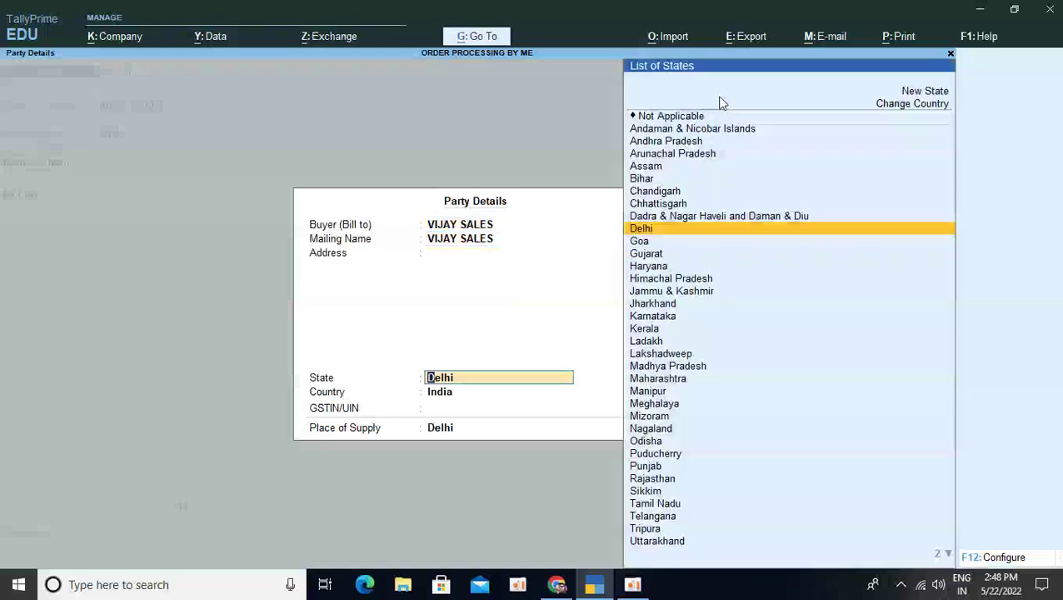
pyautogui.press('Return')
pyautogui.press('Return')
pyautogui.press('Return')
pyautogui.press('Return')
pyautogui.press('Return')
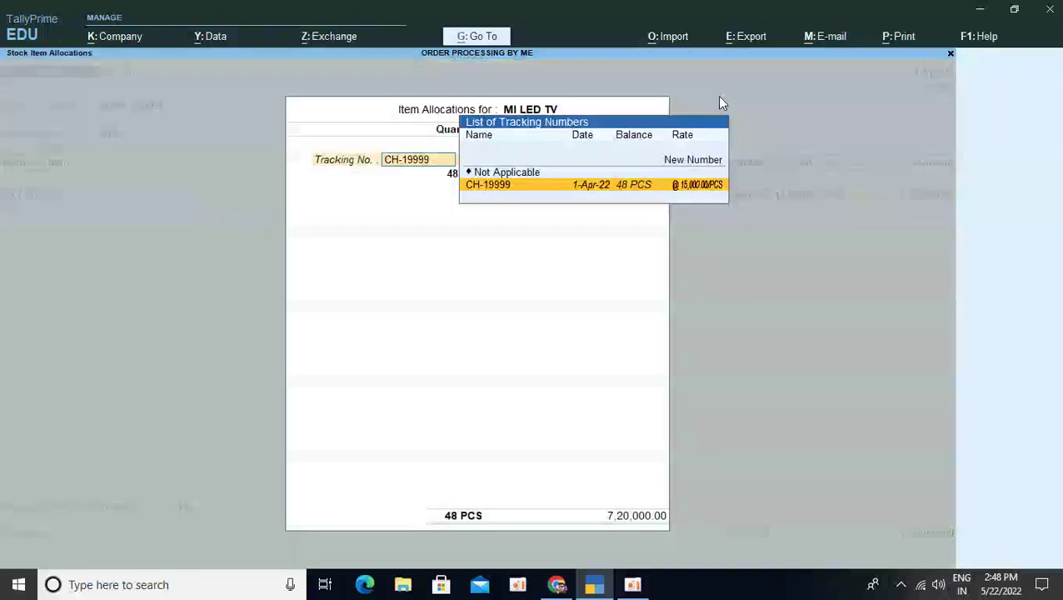
# Accept the MI LED TV allocation of 48 PCS at 15,000.00 against tracking number CH-19999 and end the item list
pyautogui.press('Return')
pyautogui.press('Return')
pyautogui.press('Return')
pyautogui.press('Return')
pyautogui.press('Return')
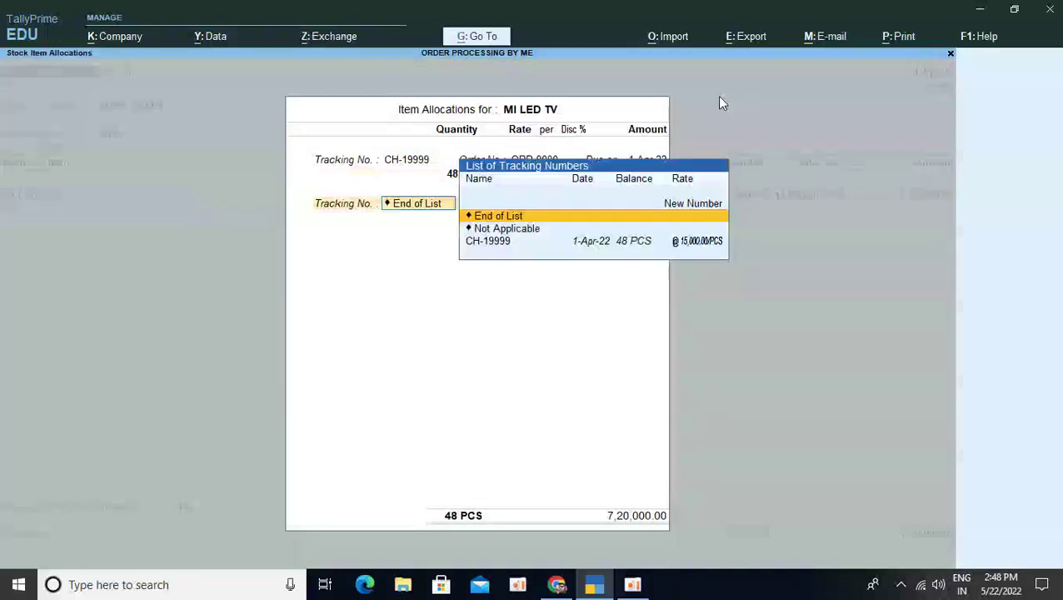
pyautogui.press('Return')
pyautogui.press('Return')
pyautogui.press('Return')
pyautogui.press('Return')
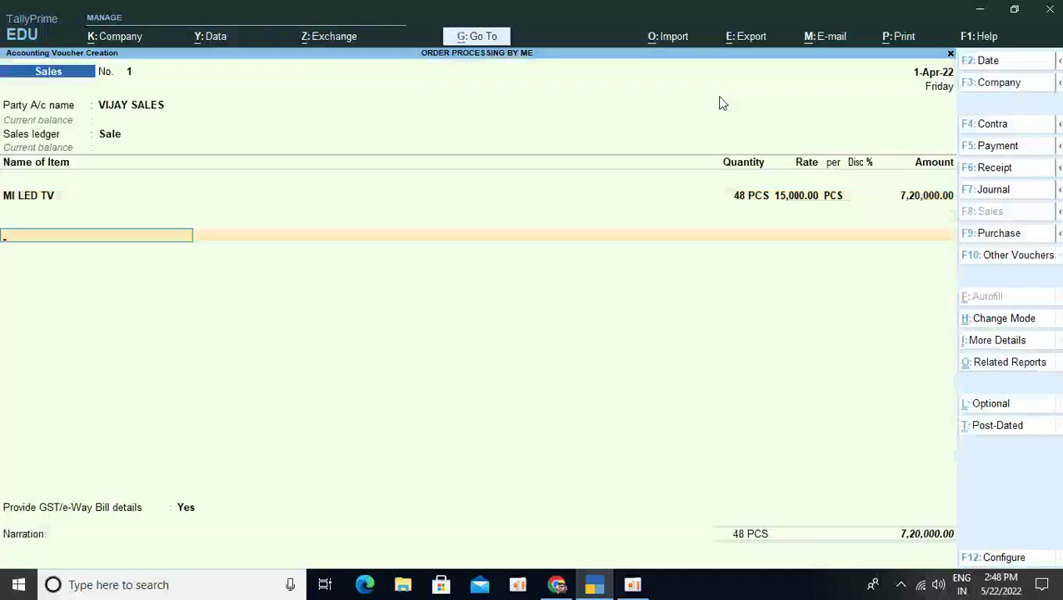
# Accept the remaining sales voucher fields and record the VIJAY SALES bill as New Ref 1 without credit days
pyautogui.press('Return')
pyautogui.press('Return')
pyautogui.press('Return')
pyautogui.press('Return')
pyautogui.press('Return')
pyautogui.press('Return')
pyautogui.press('Return')
pyautogui.press('Return')
pyautogui.press('Return')
pyautogui.press('Return')
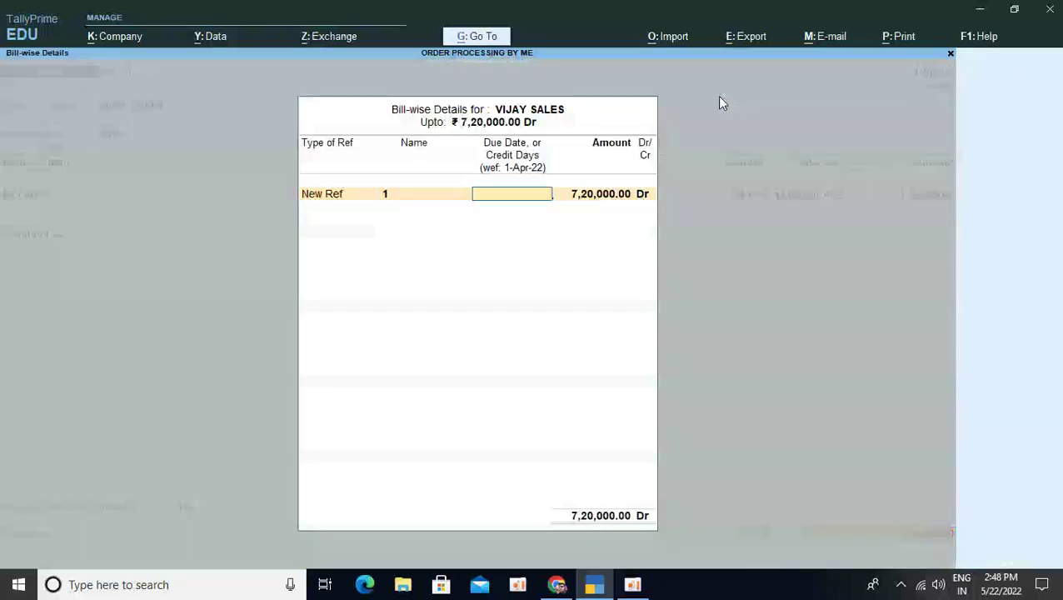
pyautogui.press('Return')
# Save the sales voucher, decline sending its details for e-Way Bill generation, and return to the Gateway of Tally
pyautogui.press('Return')
pyautogui.press('Return')
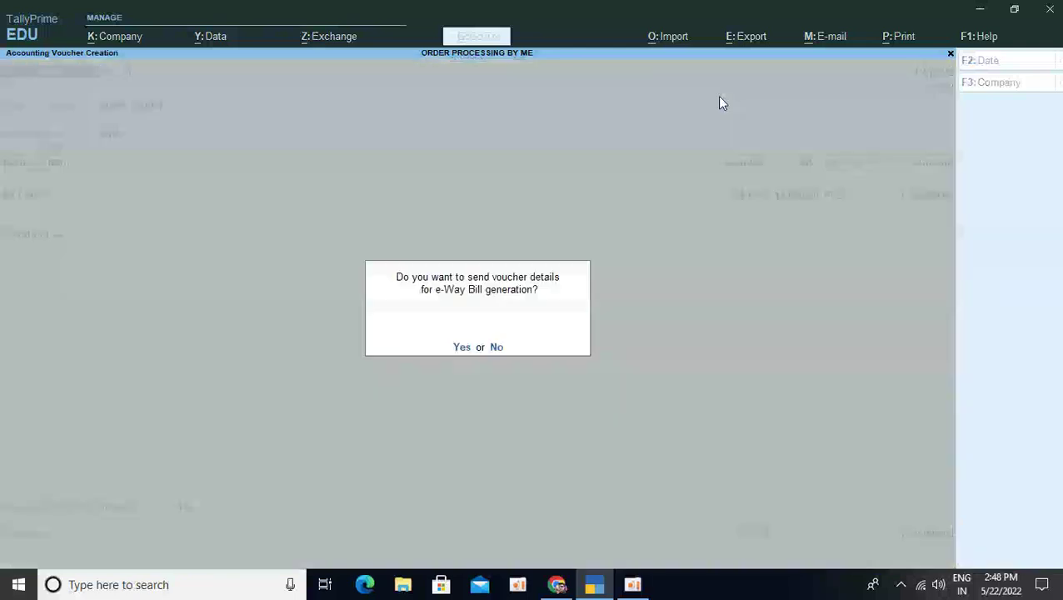
pyautogui.press('n')
pyautogui.press('Escape')
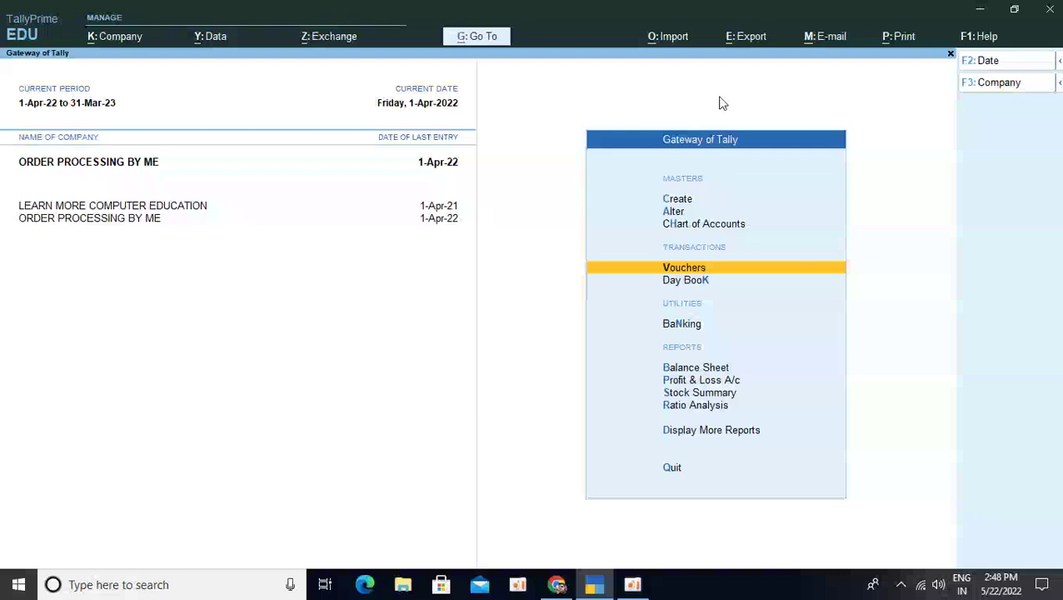
# Start another sales voucher for VIJAY SALES with the delivery note number set to Not Applicable
pyautogui.press('Return')
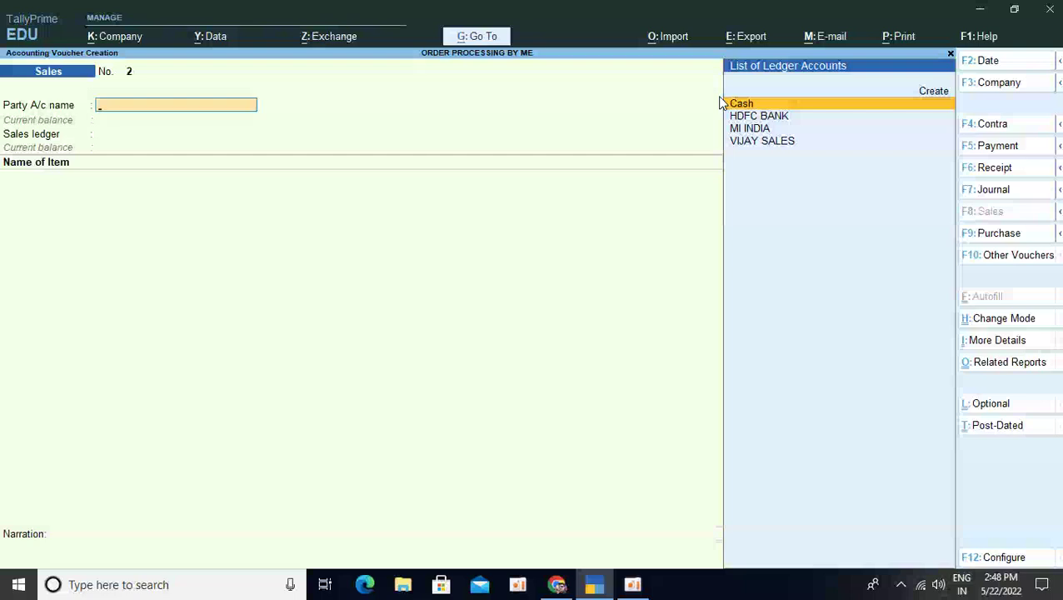
pyautogui.write('VI')
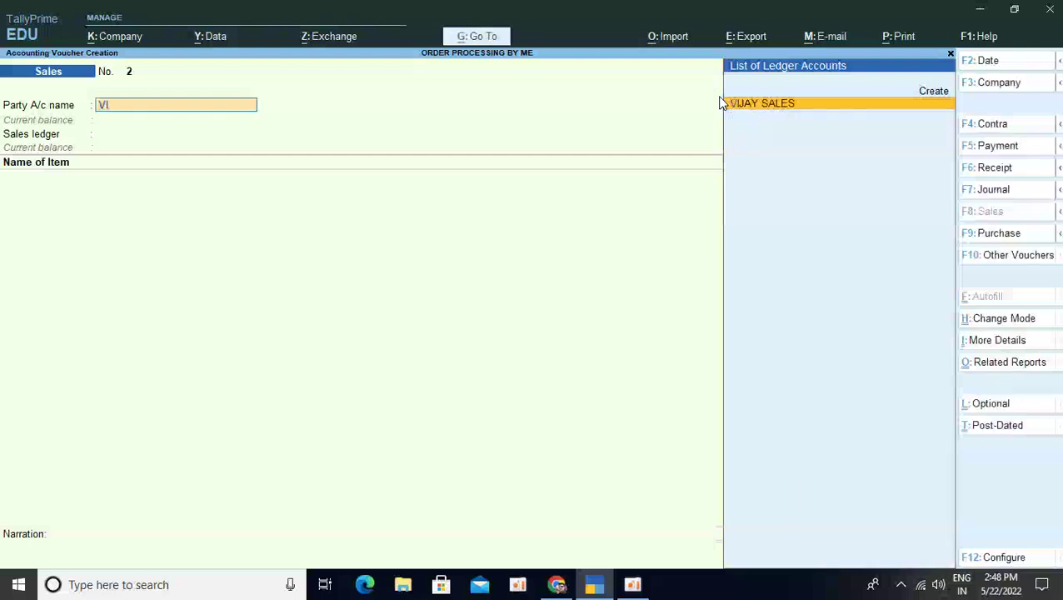
pyautogui.press('Return')
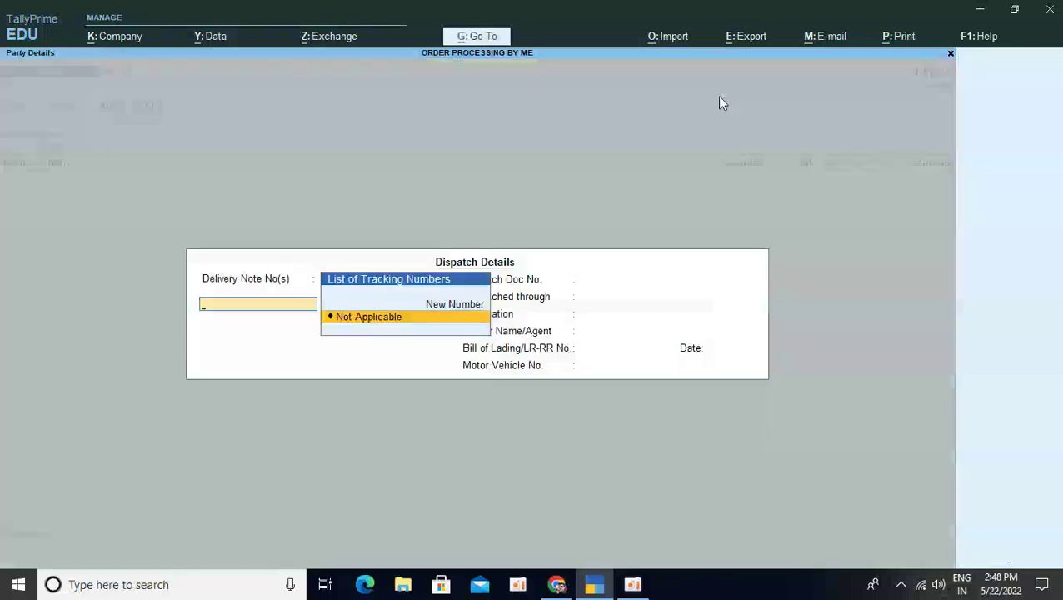
pyautogui.press('Return')
# Leave the dispatch details blank and accept the party details and Sale as the sales ledger
pyautogui.press('Return')
pyautogui.press('Return')
pyautogui.press('Return')
pyautogui.press('Return')
pyautogui.press('Return')
pyautogui.press('Return')
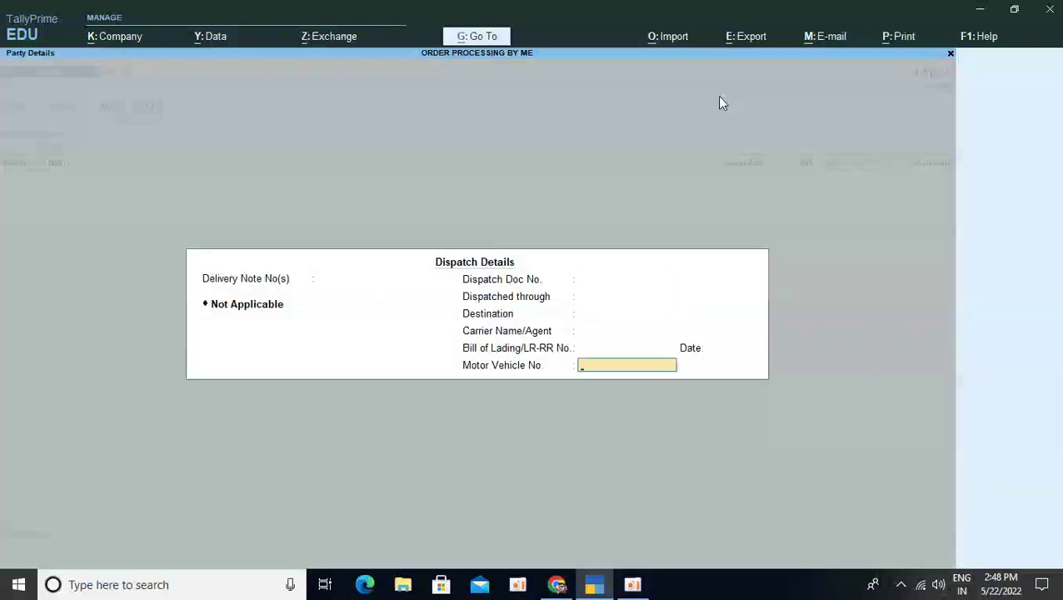
pyautogui.press('Return')
pyautogui.press('Return')
pyautogui.press('Return')
pyautogui.press('Return')
pyautogui.press('Return')
pyautogui.press('Return')
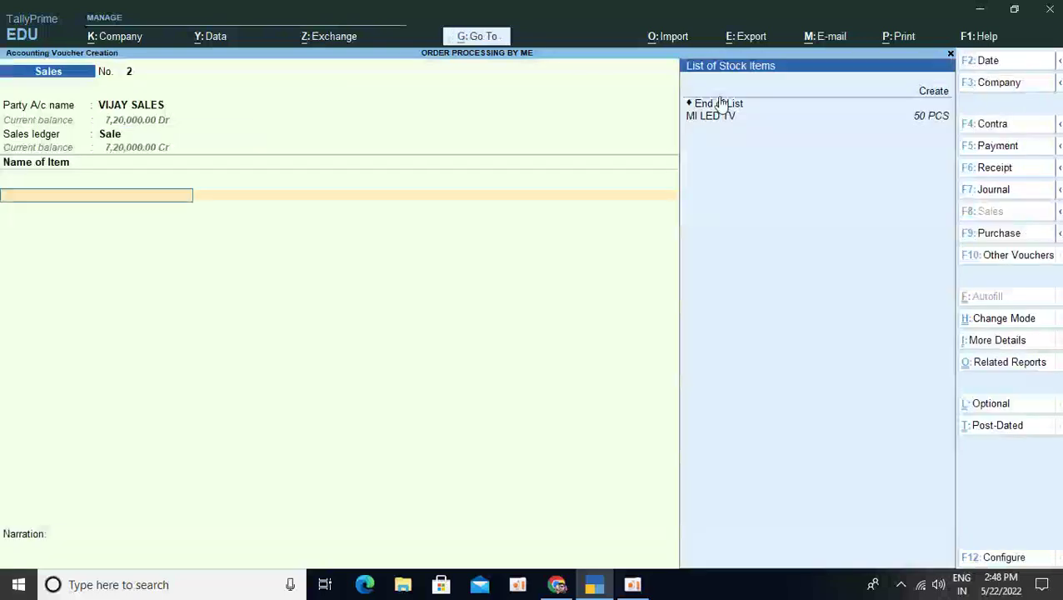
# Add MI LED TV with tracking number Not Applicable, linking the pending order's 2 PCS at 15,000.00
pyautogui.press('Down')
pyautogui.press('Return')
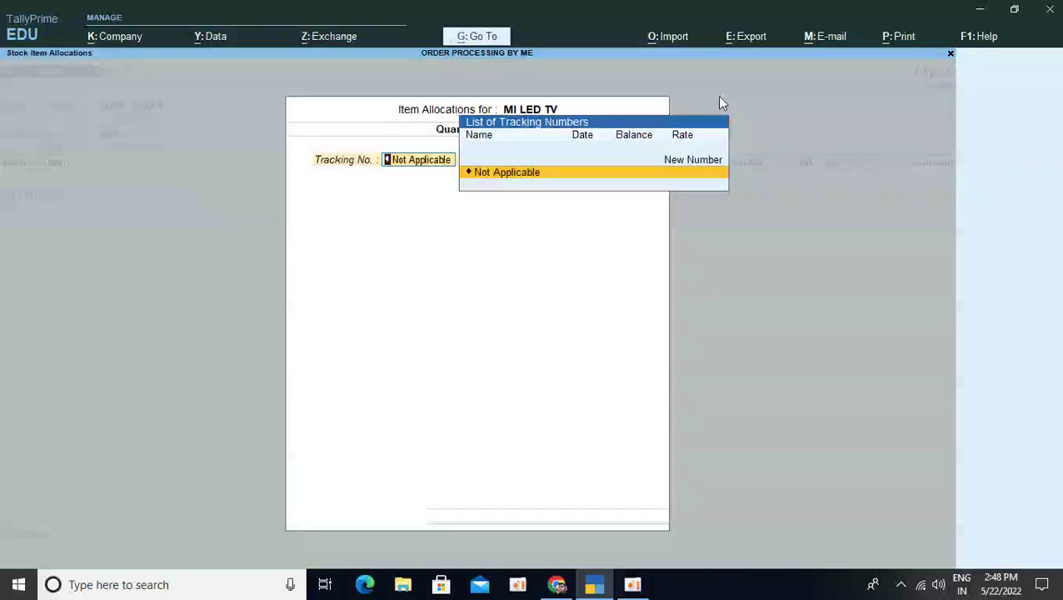
pyautogui.press('Return')
pyautogui.press('Down')
pyautogui.press('Return')
pyautogui.press('Return')
pyautogui.press('Return')
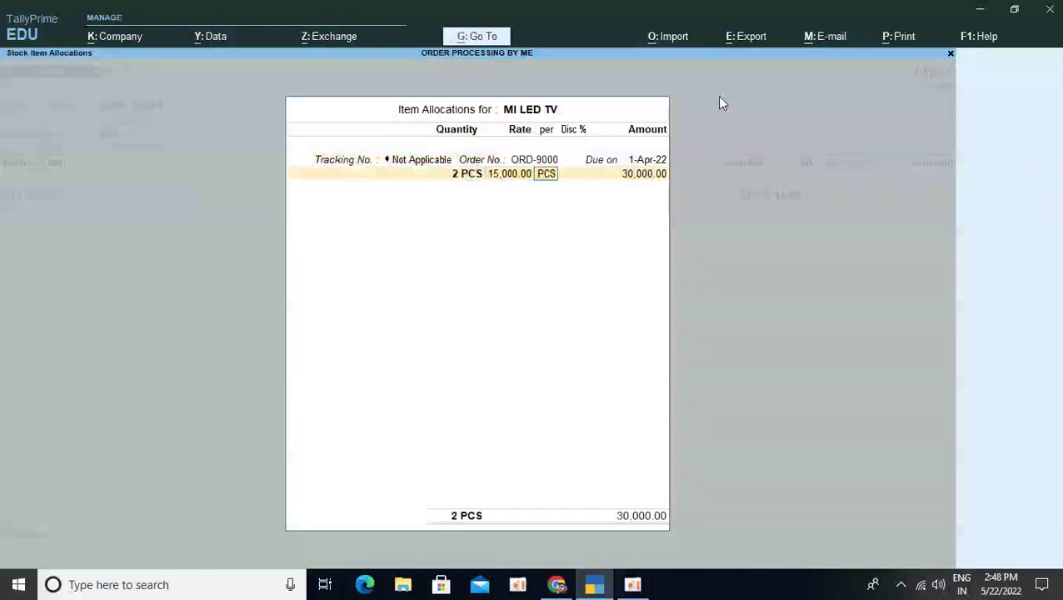
pyautogui.press('Return')
pyautogui.press('Return')
# Record the VIJAY SALES bill as New Ref 2 without credit days and save the second sales voucher
pyautogui.press('Return')
pyautogui.press('Return')
pyautogui.press('Return')
pyautogui.press('Return')
pyautogui.press('Return')
pyautogui.press('Return')
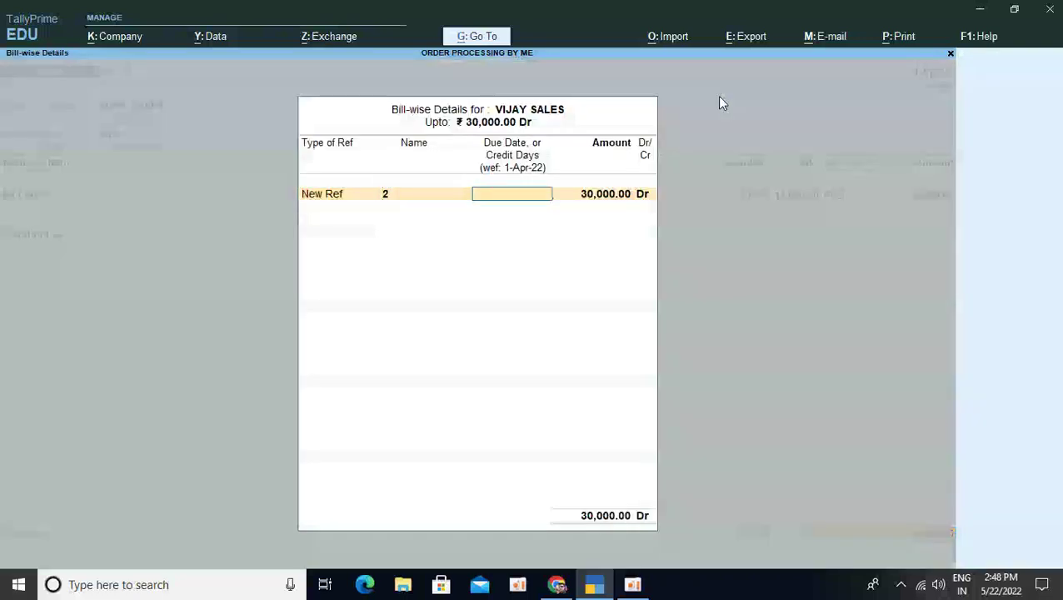
pyautogui.press('Return')
pyautogui.press('Return')
pyautogui.press('Return')
pyautogui.press('Return')
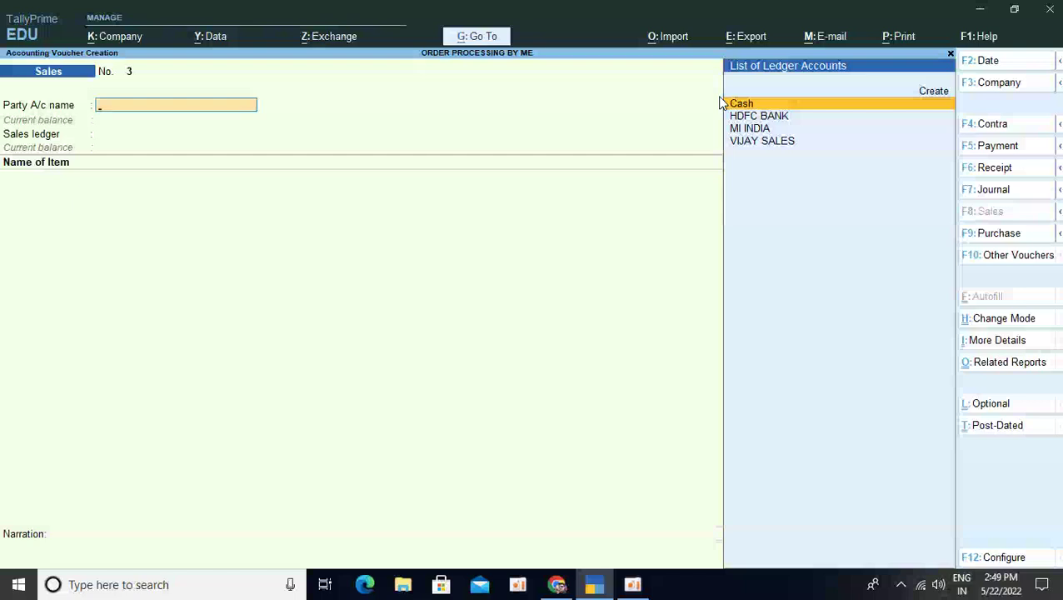
# Start a credit note voucher with HDFC BANK as the party and the tracking number set to Not Applicable
pyautogui.hotkey('alt', 'F6')
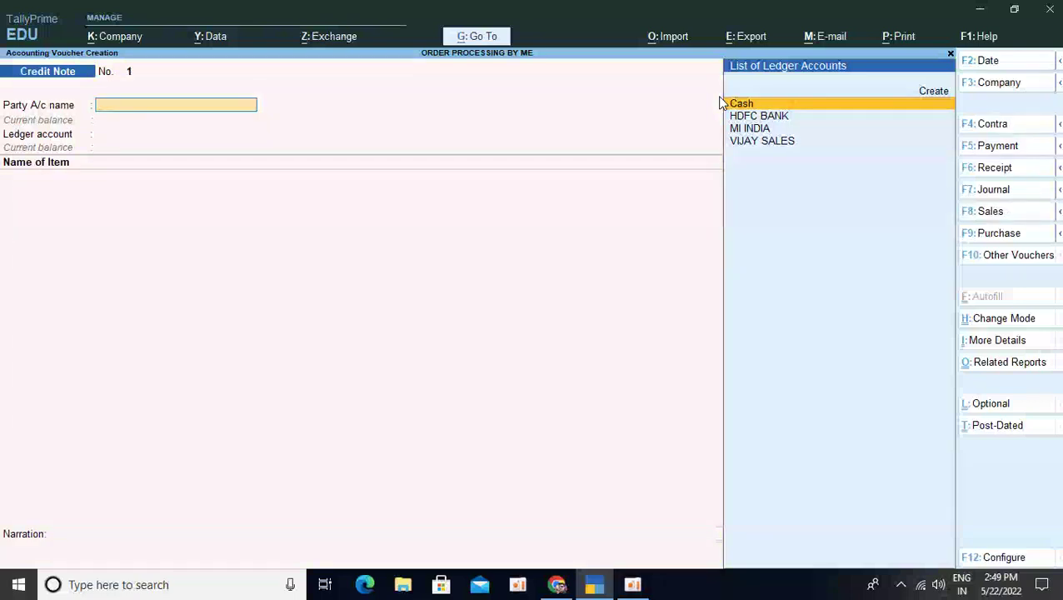
pyautogui.press('Down')
pyautogui.press('Down')
pyautogui.press('Up')
pyautogui.press('Down')
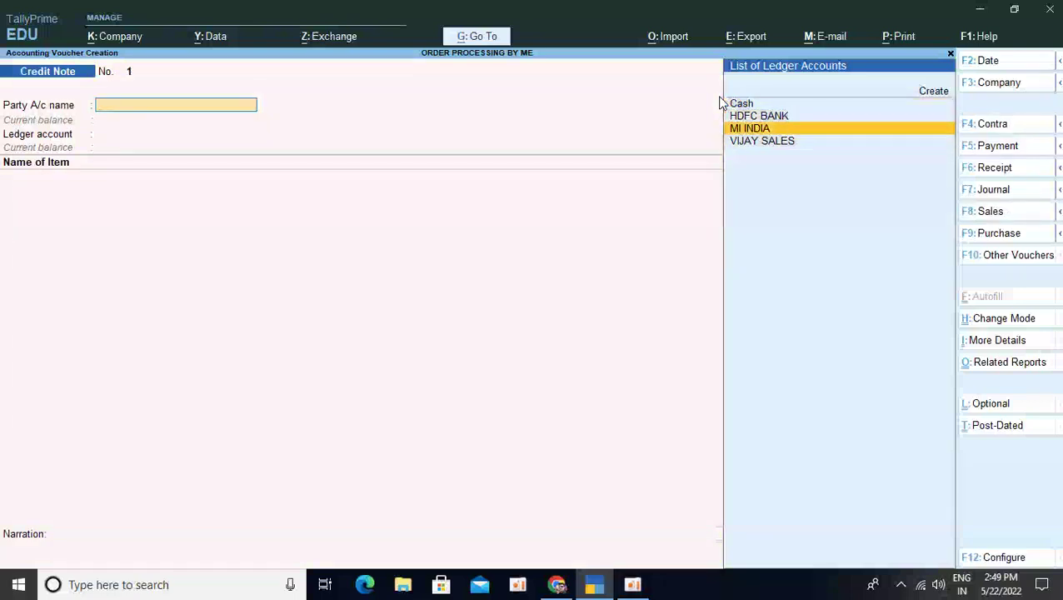
pyautogui.press('Up')
pyautogui.press('Return')
pyautogui.press('Return')
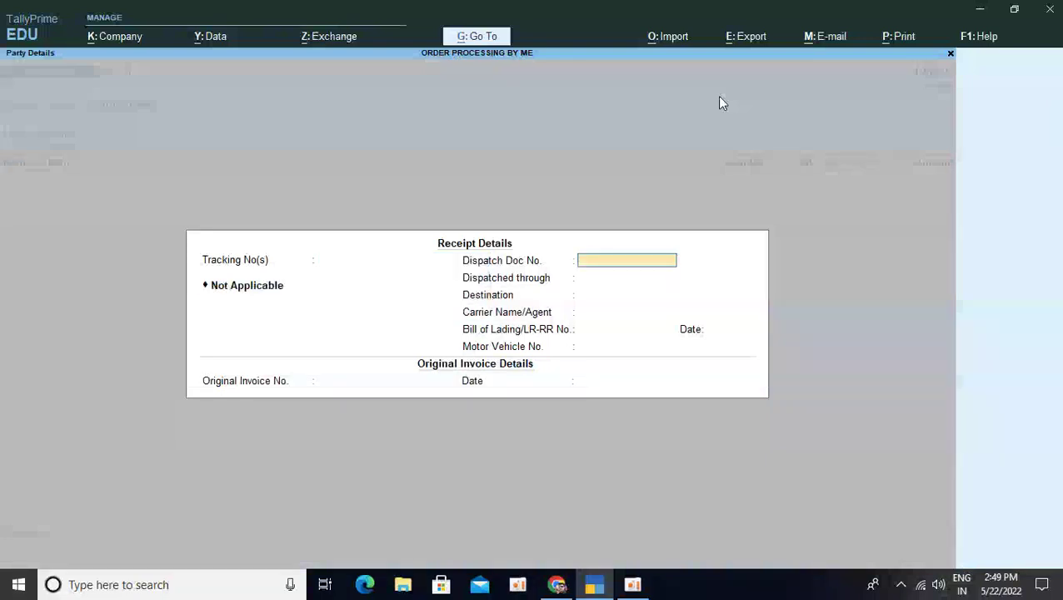
# Leave the credit note's receipt details and original invoice details blank
pyautogui.press('Return')
pyautogui.press('Return')
pyautogui.press('Return')
pyautogui.press('Return')
pyautogui.press('Return')
pyautogui.press('Return')
pyautogui.press('Return')
pyautogui.press('Return')
pyautogui.press('Return')
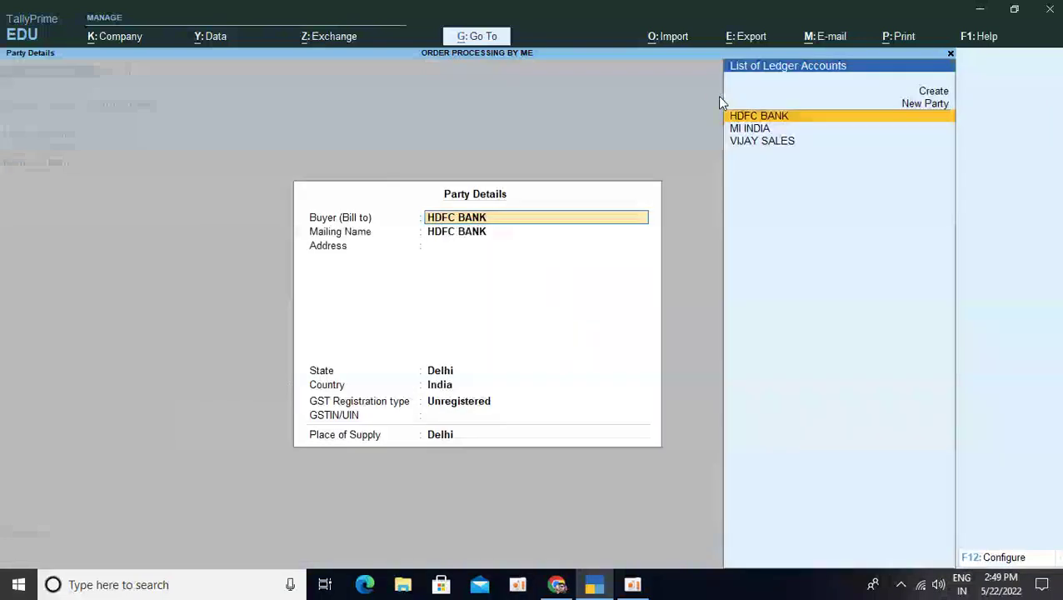
# Accept HDFC BANK's default party details and choose Sale as the ledger account
pyautogui.press('Return')
pyautogui.press('Return')
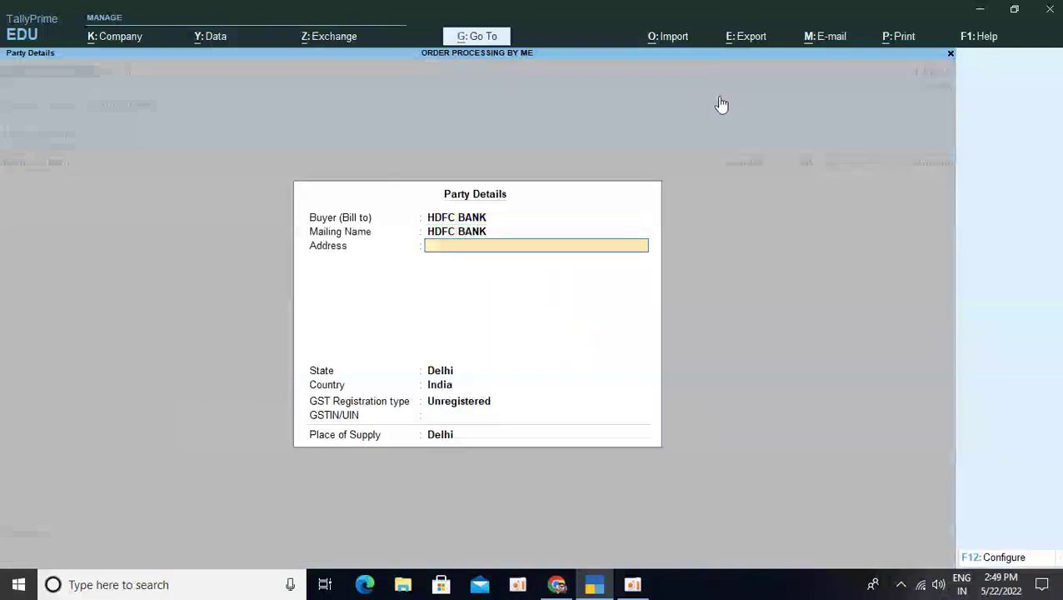
pyautogui.press('Return')
pyautogui.press('Return')
pyautogui.press('Return')
pyautogui.press('Return')
pyautogui.press('Return')
pyautogui.press('Return')
pyautogui.press('Return')
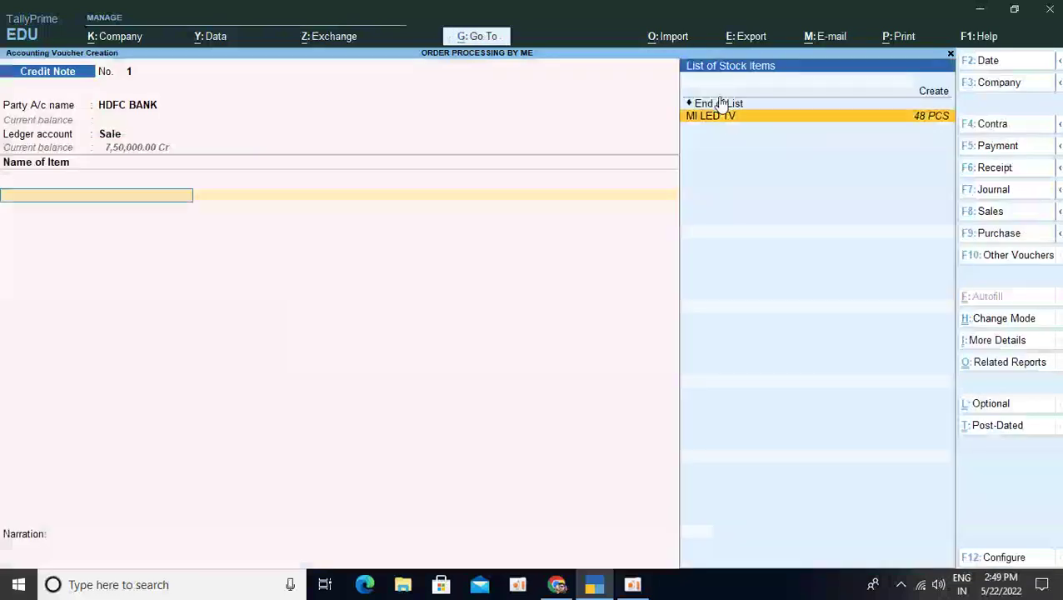
# Add 1 PCS of MI LED TV at 15,000.00, with tracking number and order number both Not Applicable
pyautogui.press('Return')
pyautogui.press('Return')
pyautogui.press('Return')
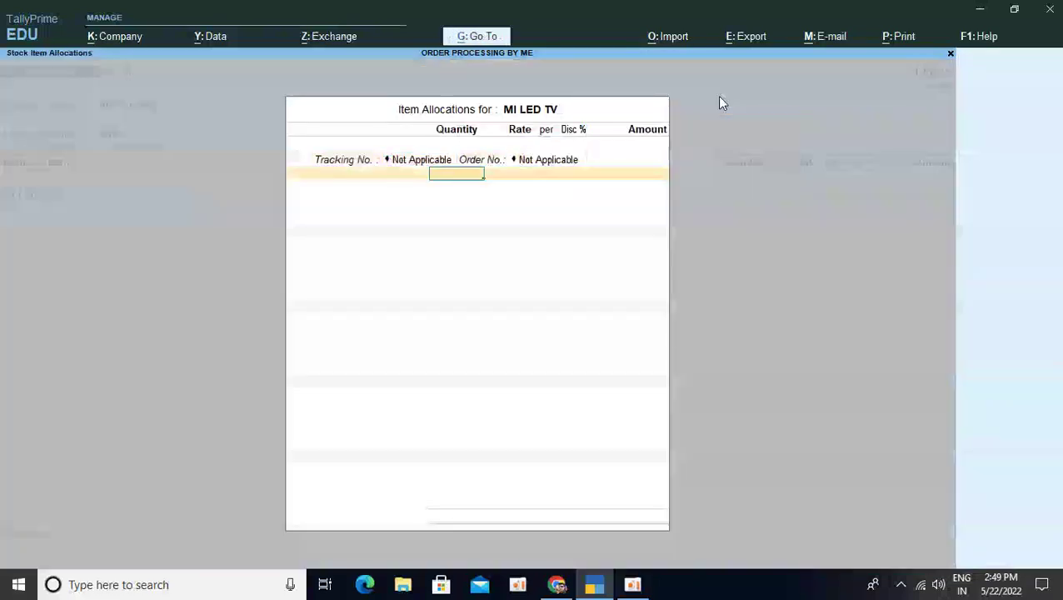
pyautogui.write('1')
pyautogui.press('Return')
pyautogui.press('Return')
pyautogui.press('Return')
pyautogui.press('Return')
pyautogui.press('Return')
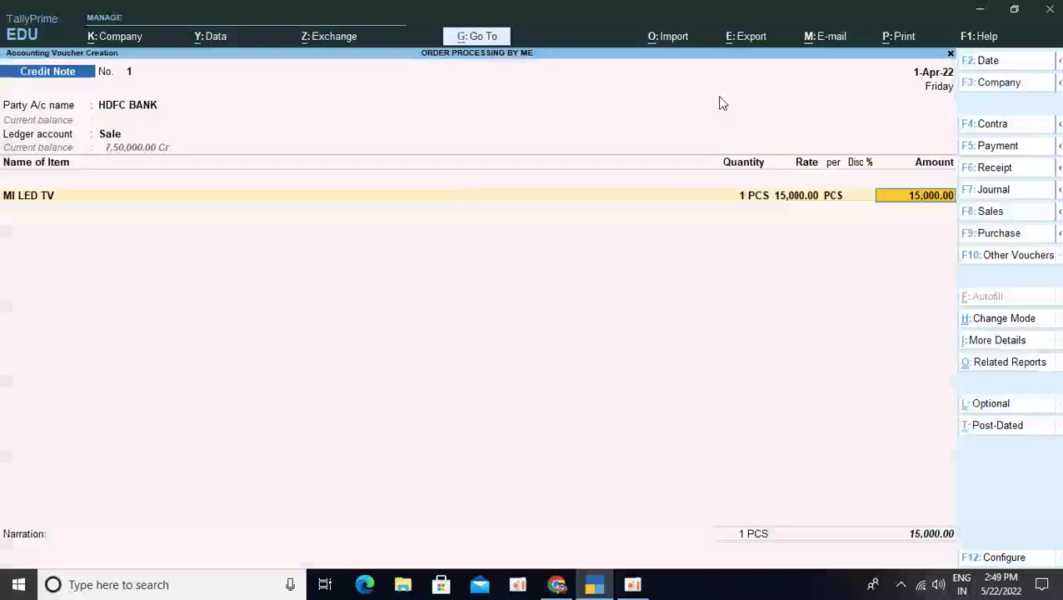
# End the credit note's item list, leave the narration empty and save the voucher
pyautogui.press('Return')
pyautogui.press('Return')
pyautogui.press('Return')
pyautogui.press('Return')
pyautogui.press('Return')
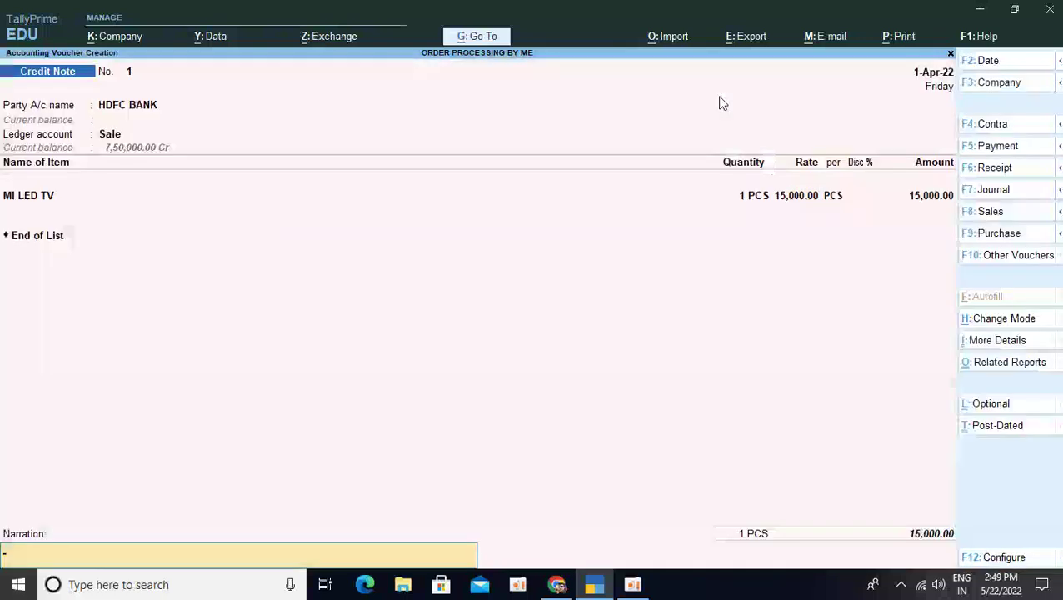
pyautogui.press('Return')
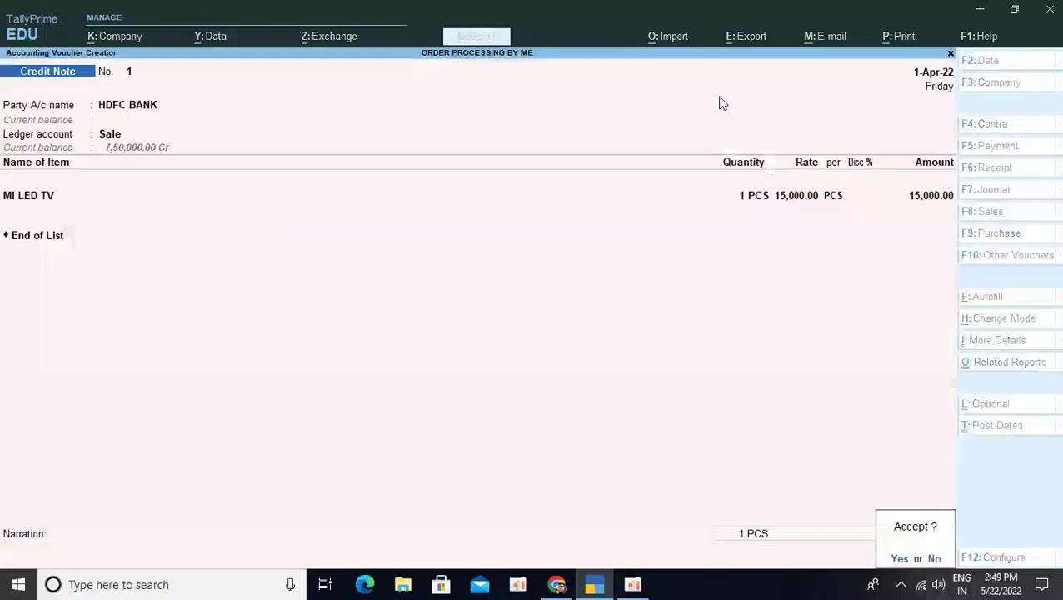
pyautogui.press('Return')
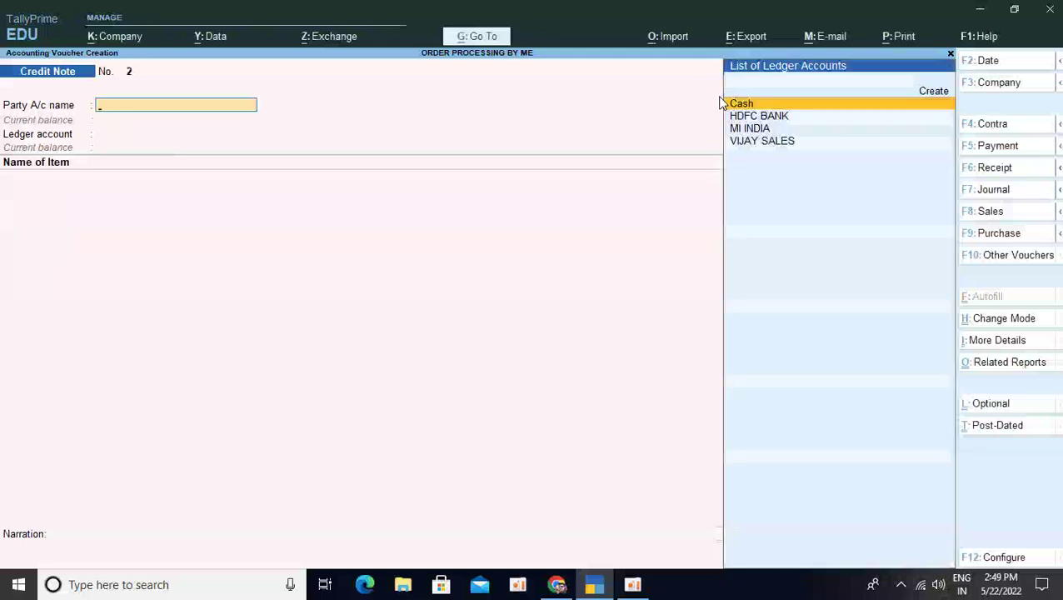
# Open the Stock Summary and drill down to the MI LED TV vouchers for April
pyautogui.press('Escape')
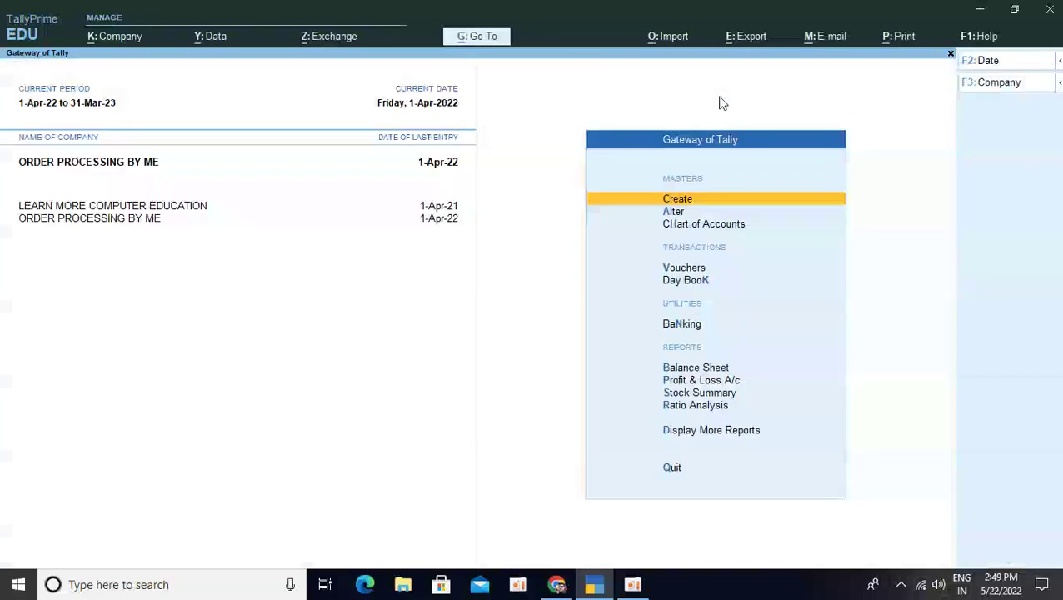
pyautogui.press('Down')
pyautogui.press('Down')
pyautogui.press('Down')
pyautogui.press('Down')
pyautogui.press('Down')
pyautogui.press('Down')
pyautogui.press('Down')
pyautogui.press('Down')
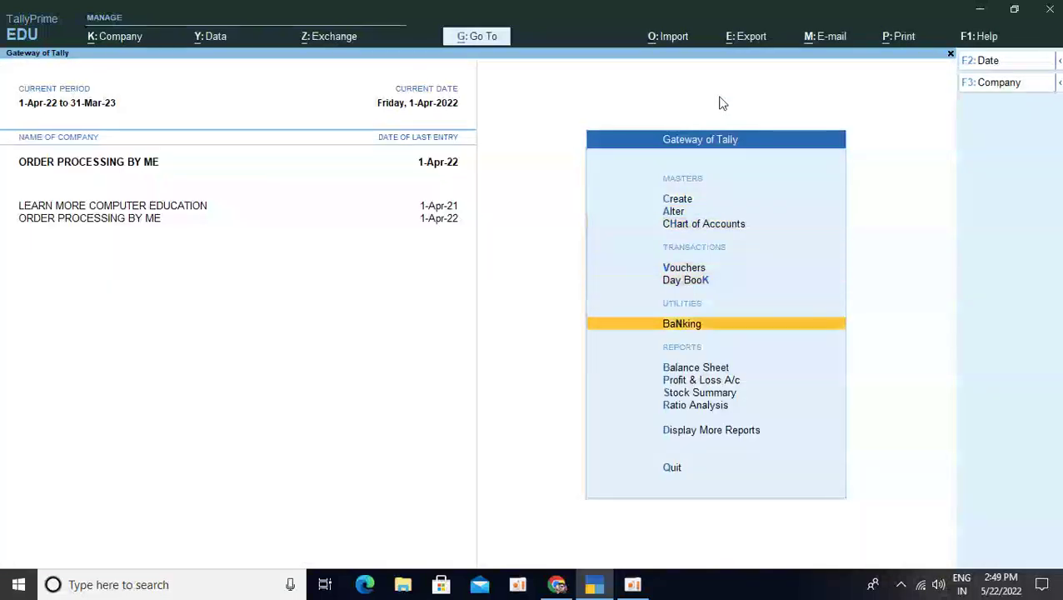
pyautogui.press('Return')
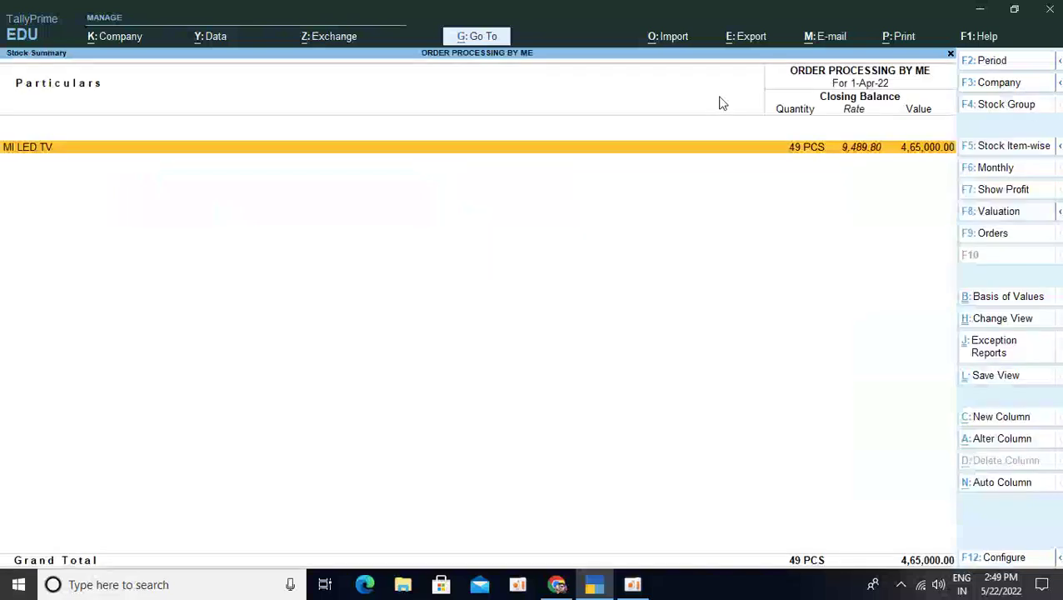
pyautogui.press('Return')
pyautogui.press('Return')
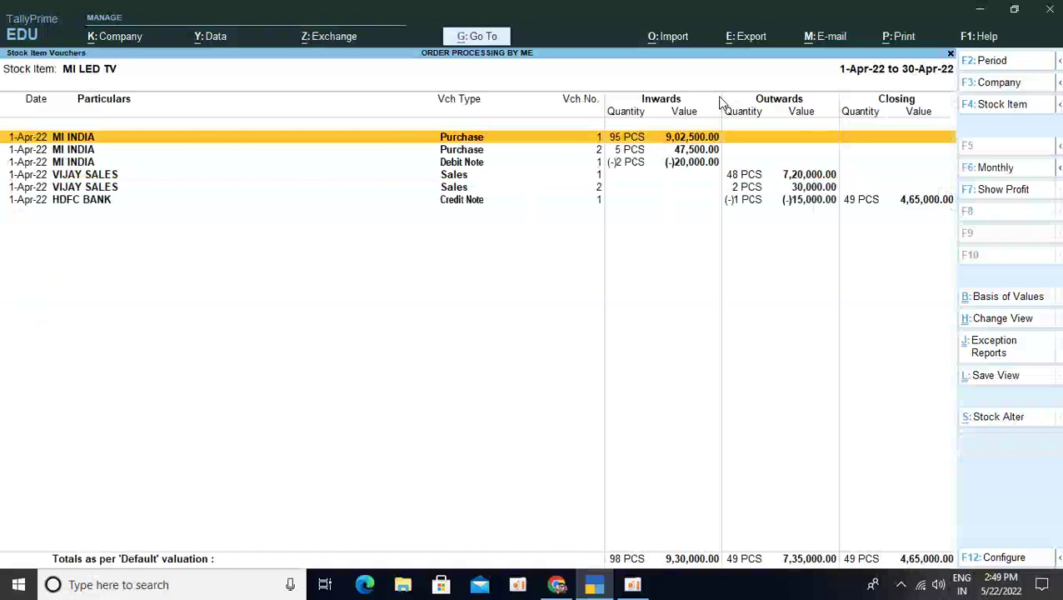
# Open the HDFC BANK credit note for alteration and change its party to VIJAY SALES
pyautogui.press('Down')
pyautogui.press('Down')
pyautogui.press('Down')
pyautogui.press('Down')
pyautogui.press('Down')
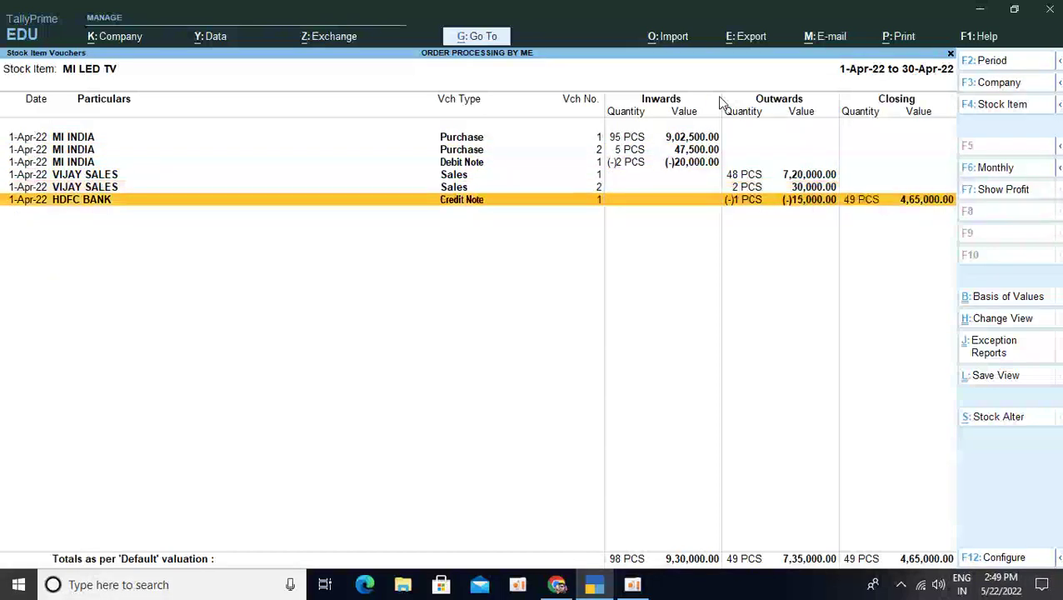
pyautogui.press('Return')
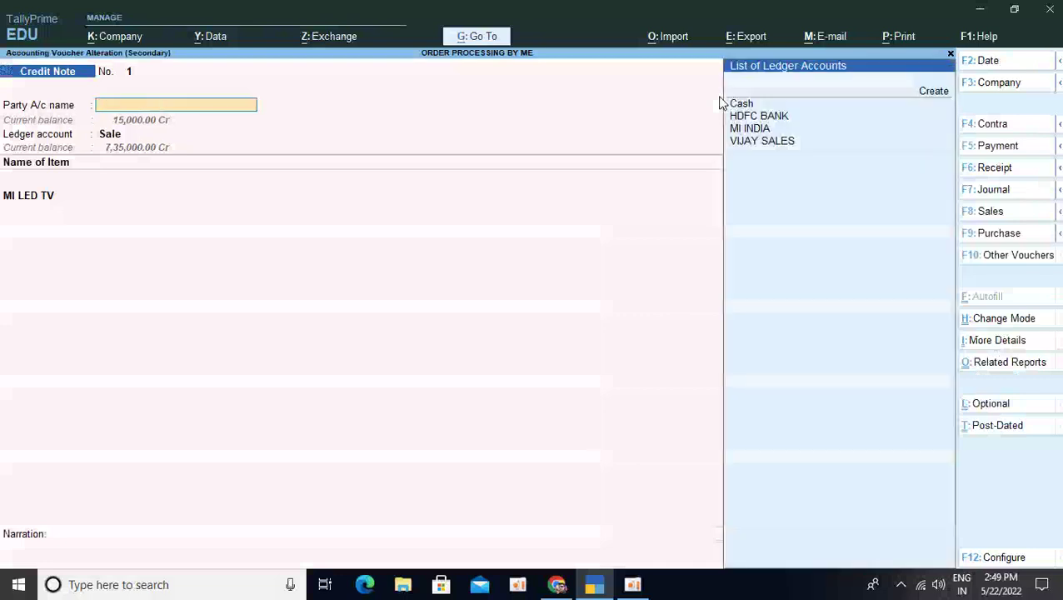
pyautogui.press('Up')
pyautogui.press('Up')
pyautogui.press('Down')
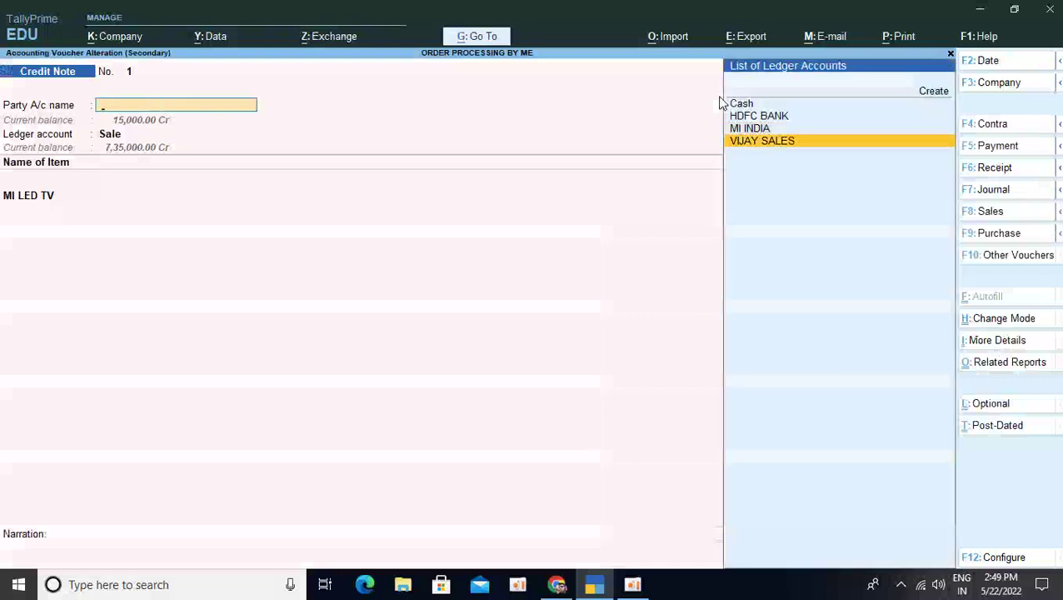
pyautogui.press('Return')
pyautogui.press('Return')
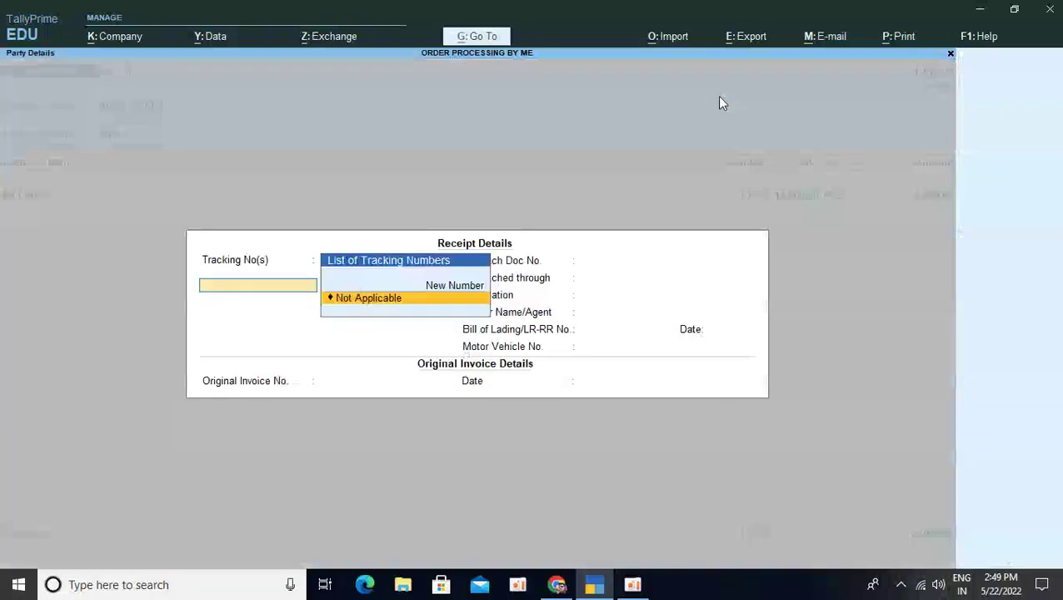
# Keep the tracking number Not Applicable and leave the altered credit note's receipt details blank
pyautogui.press('Return')
pyautogui.press('Return')
pyautogui.press('Return')
pyautogui.press('Return')
pyautogui.press('Return')
pyautogui.press('Return')
pyautogui.press('Return')
pyautogui.press('Return')
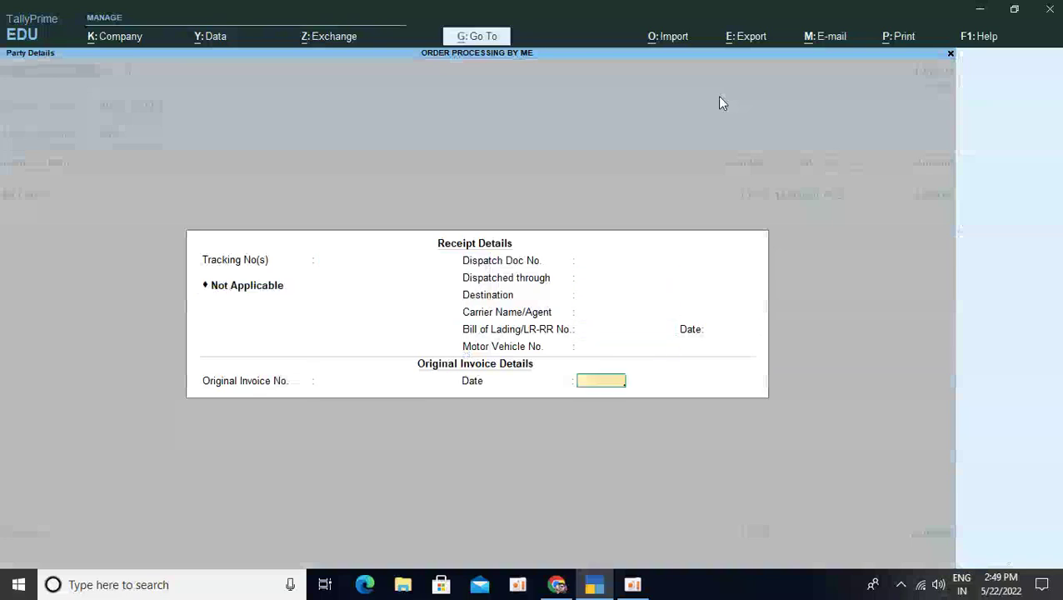
# Leave the original invoice date blank and accept VIJAY SALES' party details and Sale as the ledger account
pyautogui.press('Return')
pyautogui.press('Return')
pyautogui.press('Return')
pyautogui.press('Return')
pyautogui.press('Return')
pyautogui.press('Return')
pyautogui.press('Return')
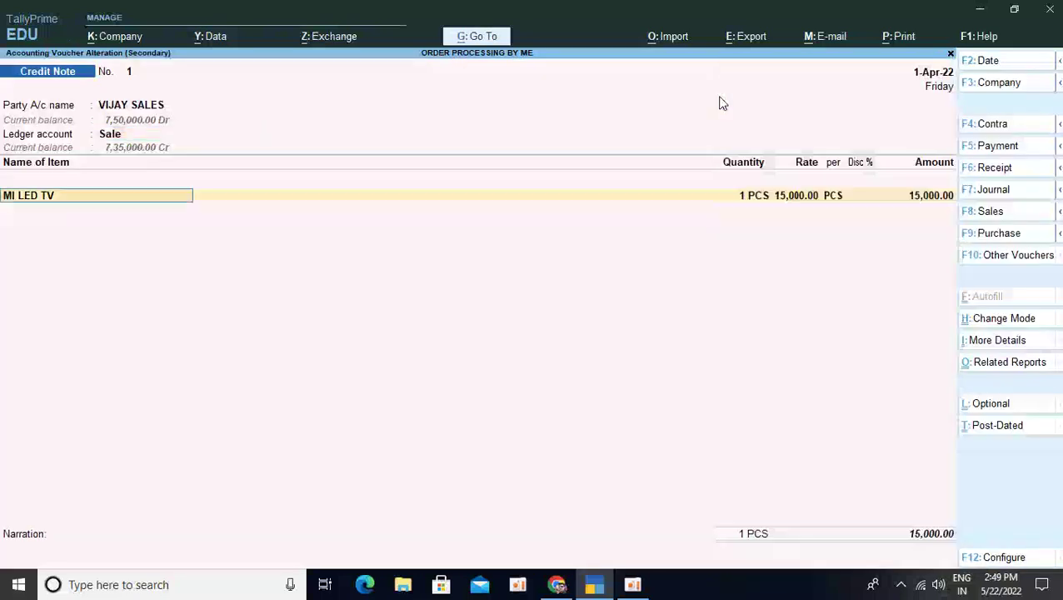
# Keep the MI LED TV allocation of 1 PCS at 15,000.00 and finish the item list
pyautogui.press('Return')
pyautogui.press('Return')
pyautogui.press('Return')
pyautogui.press('Return')
pyautogui.press('Return')
pyautogui.press('Return')
pyautogui.press('Return')
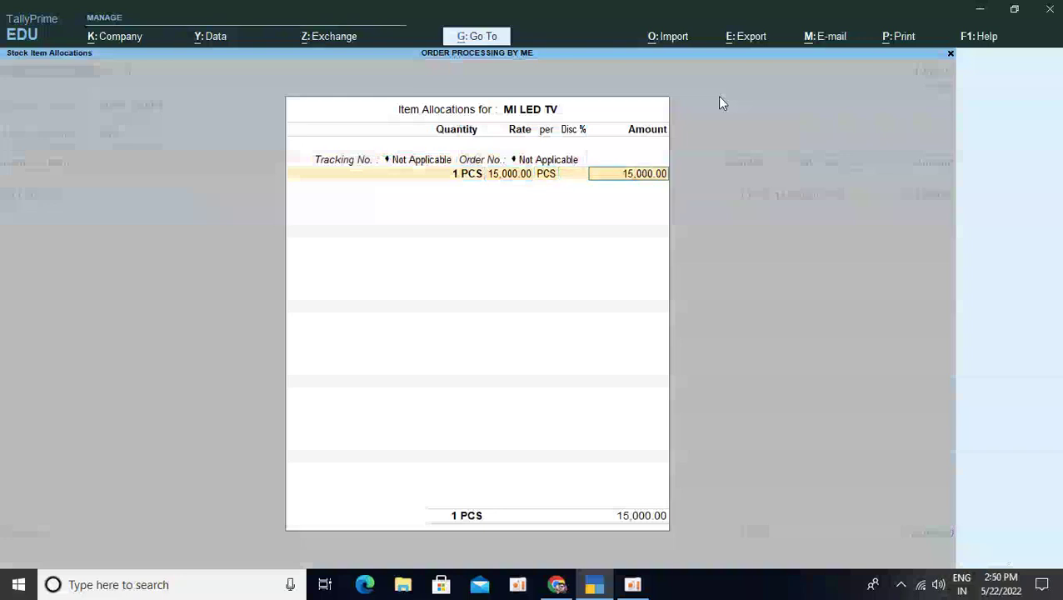
pyautogui.press('Return')
pyautogui.press('Return')
# Settle the credit note as Agst Ref against VIJAY SALES' pending bill 1 and save the alteration
pyautogui.press('Return')
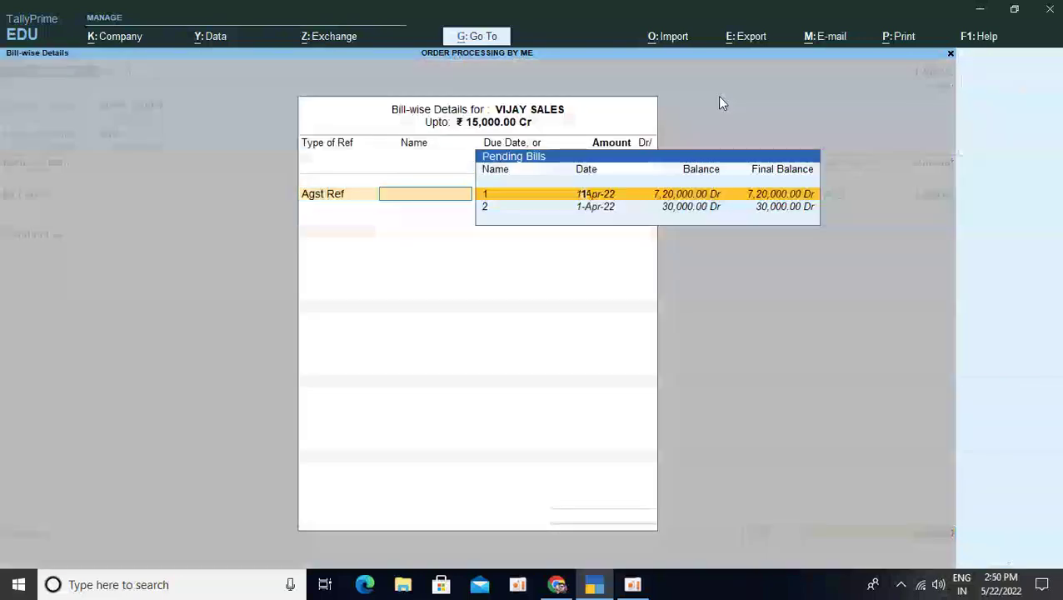
pyautogui.press('Return')
pyautogui.press('Return')
pyautogui.press('Return')
pyautogui.press('Return')
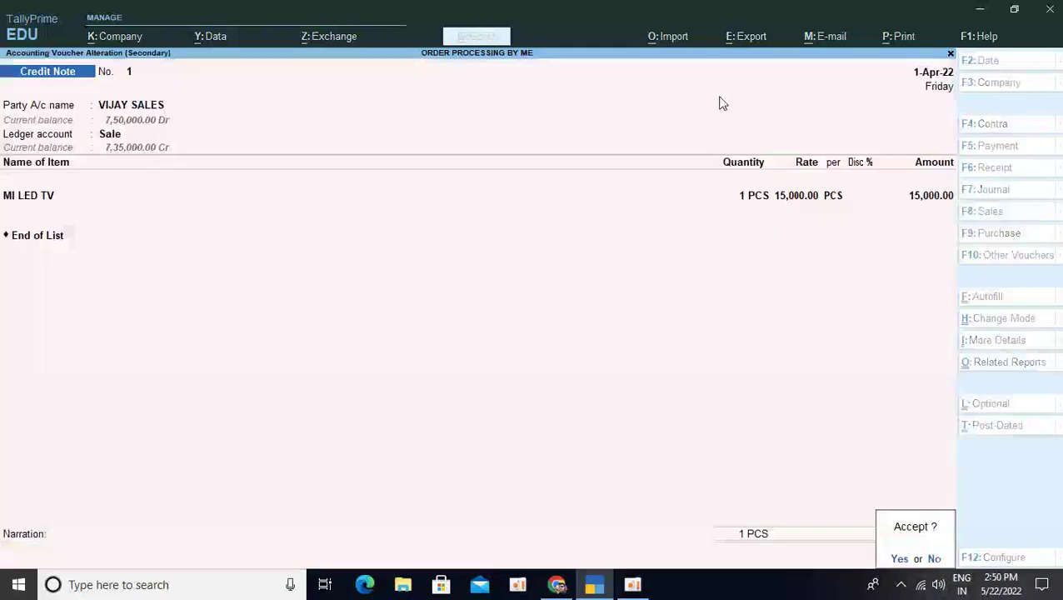
pyautogui.press('Return')
# Leave the item's voucher list, check the overall Stock Summary and return to the Gateway of Tally
pyautogui.press('Escape')
pyautogui.press('Escape')
pyautogui.press('Escape')
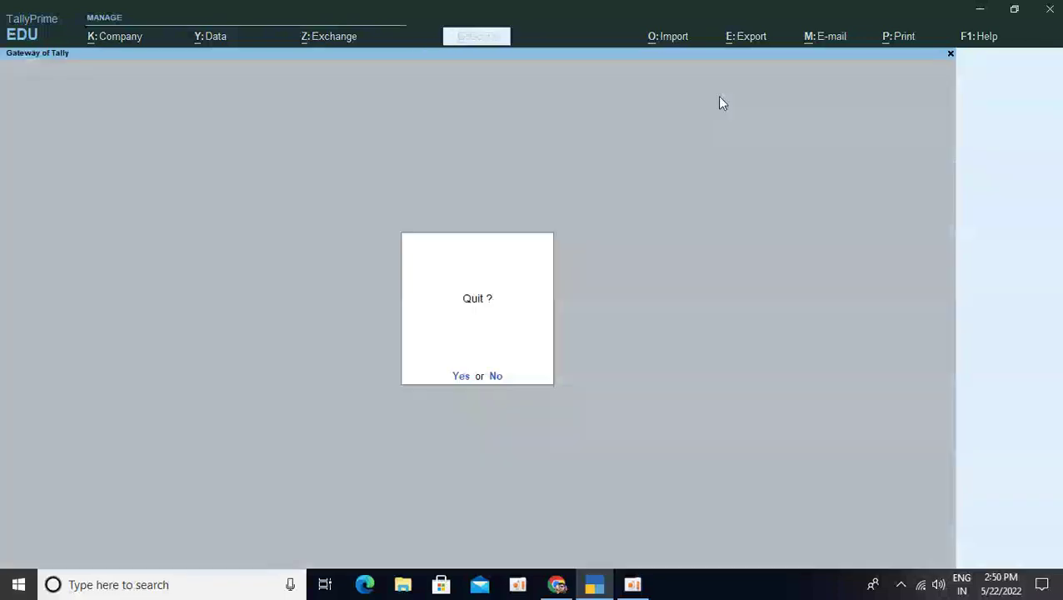
pyautogui.press('n')
pyautogui.press('Up')
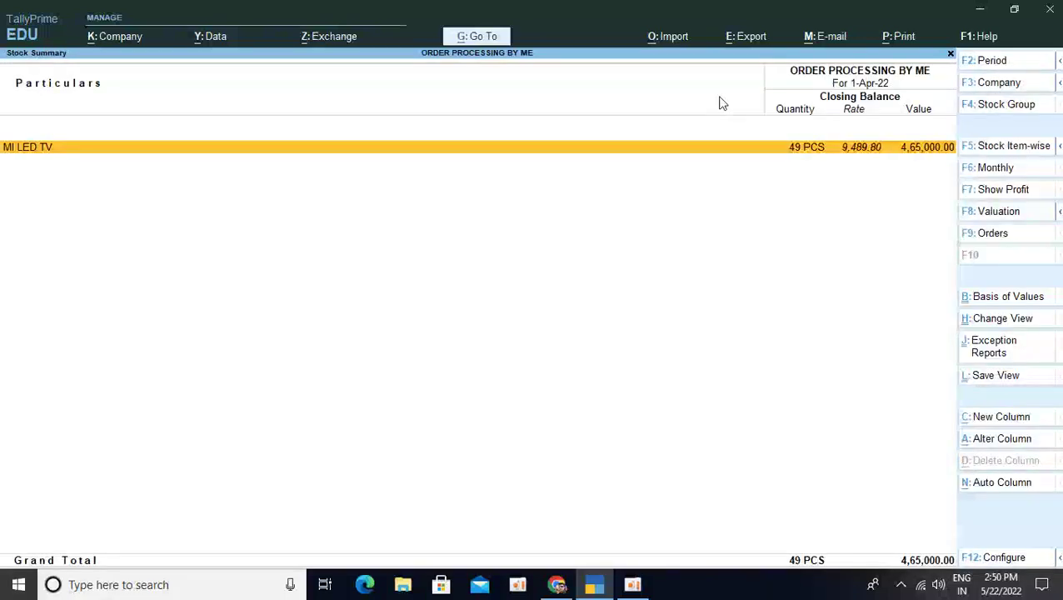
pyautogui.press('Escape')
pyautogui.press('Escape')
pyautogui.press('Escape')
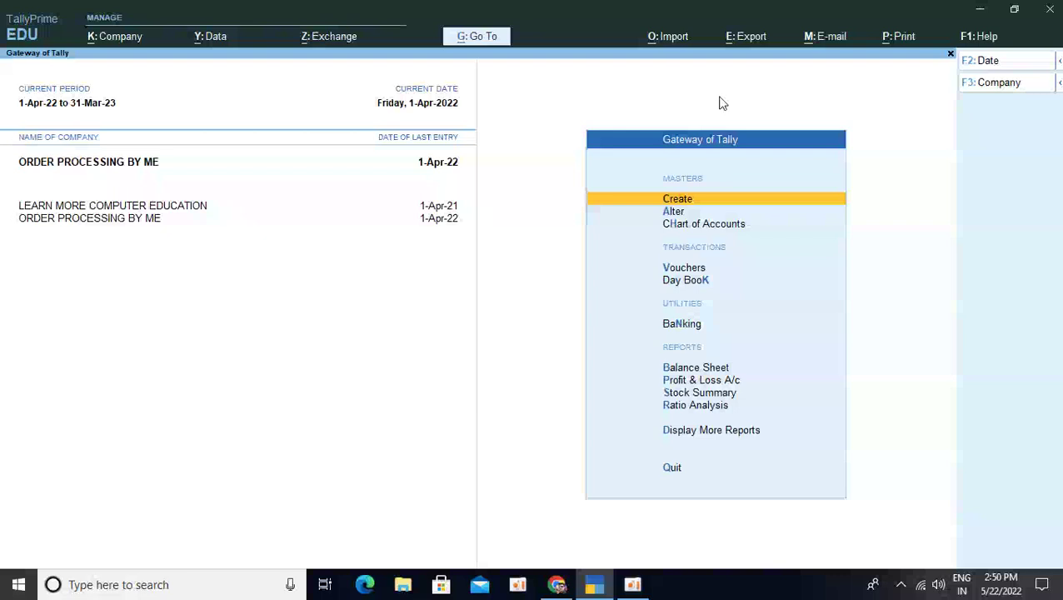
# Open the Day Book for 1-Apr-22 and look over the recorded vouchers
pyautogui.press('Up')
pyautogui.press('Up')
pyautogui.press('Up')
pyautogui.press('Up')
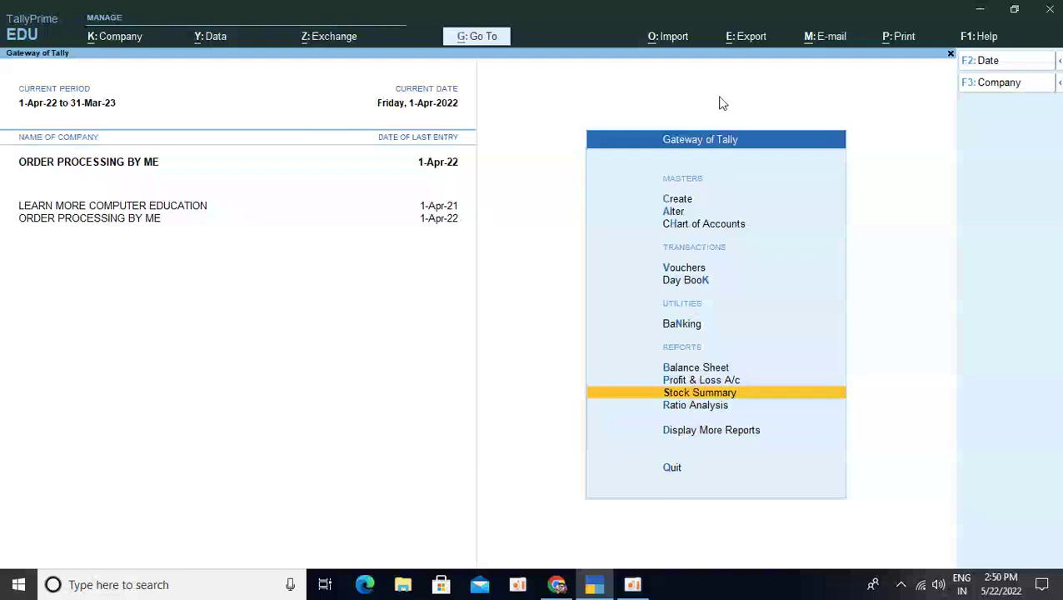
pyautogui.press('d')
pyautogui.press('d')
pyautogui.press('Down')
pyautogui.press('Down')
pyautogui.press('Down')
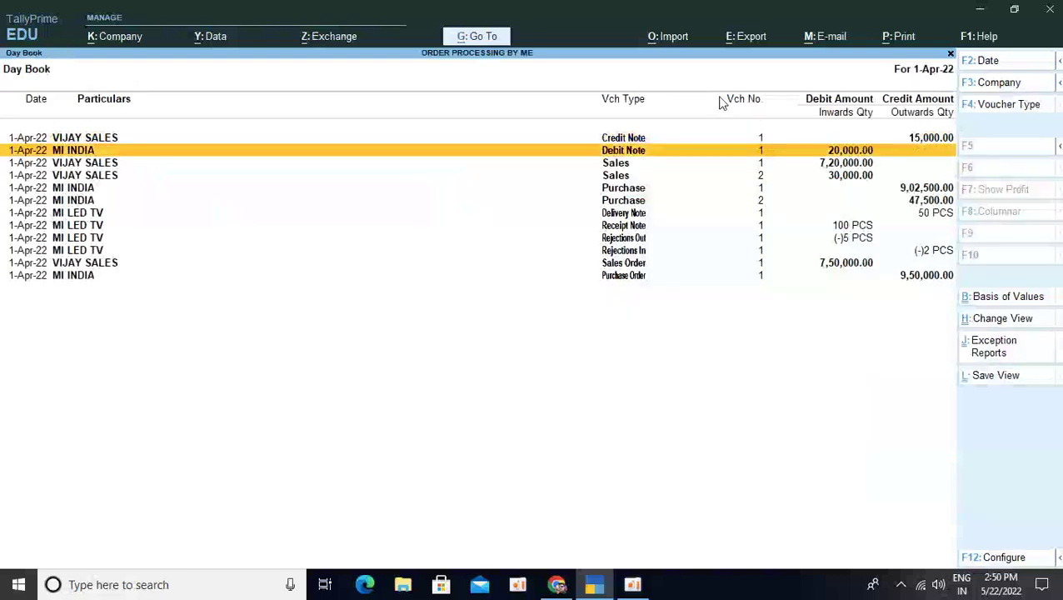
pyautogui.press('Up')
pyautogui.press('Up')
pyautogui.press('Up')
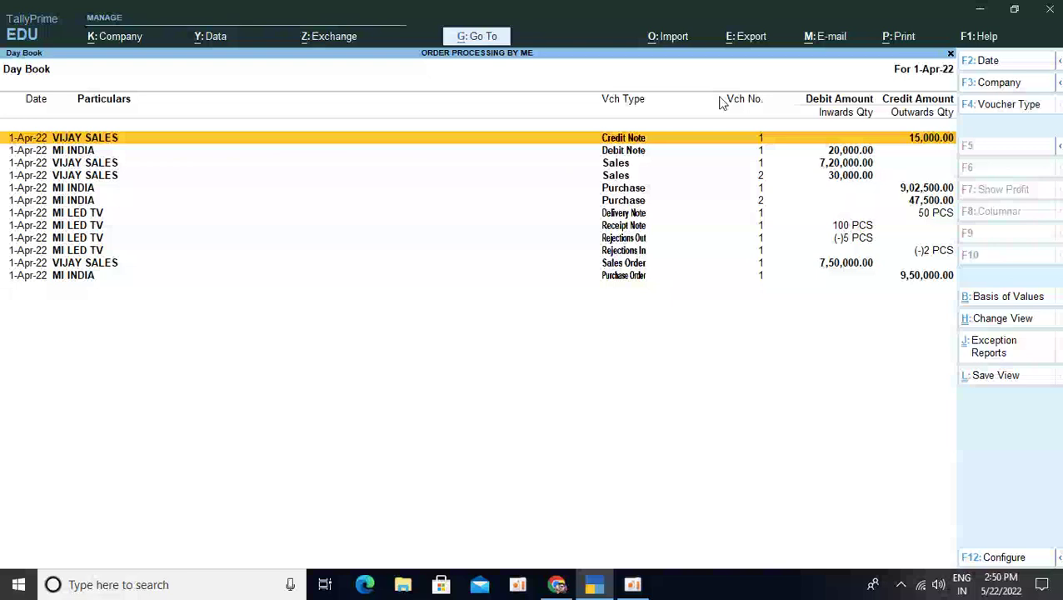
# Open the VIJAY SALES credit note from the Day Book and go through its receipt details
pyautogui.press('Return')
pyautogui.press('Return')
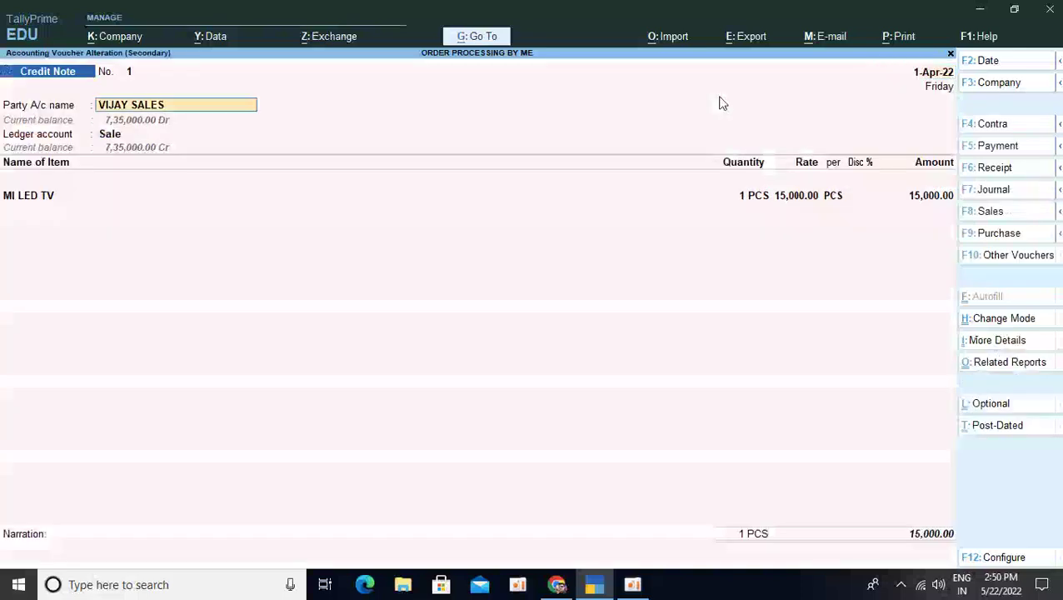
pyautogui.press('Return')
pyautogui.press('Return')
pyautogui.press('Return')
pyautogui.press('Return')
pyautogui.press('Return')
pyautogui.hotkey('ctrl', 'a')
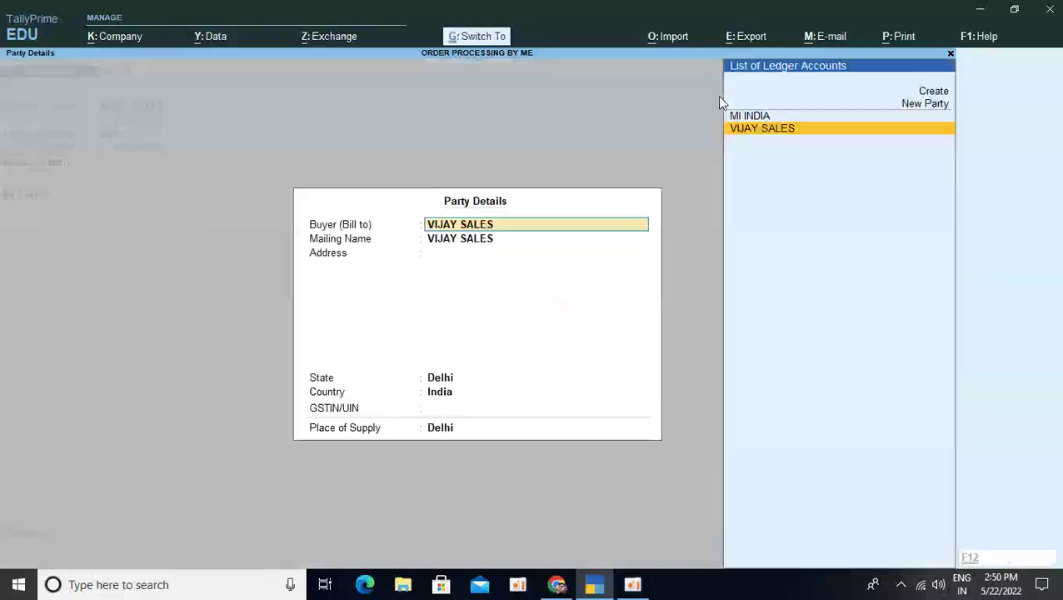
# Go through the credit note's party details, keeping VIJAY SALES as the buyer and Sale as the ledger account
pyautogui.press('Return')
pyautogui.press('Return')
pyautogui.press('Return')
pyautogui.press('Return')
pyautogui.press('Return')
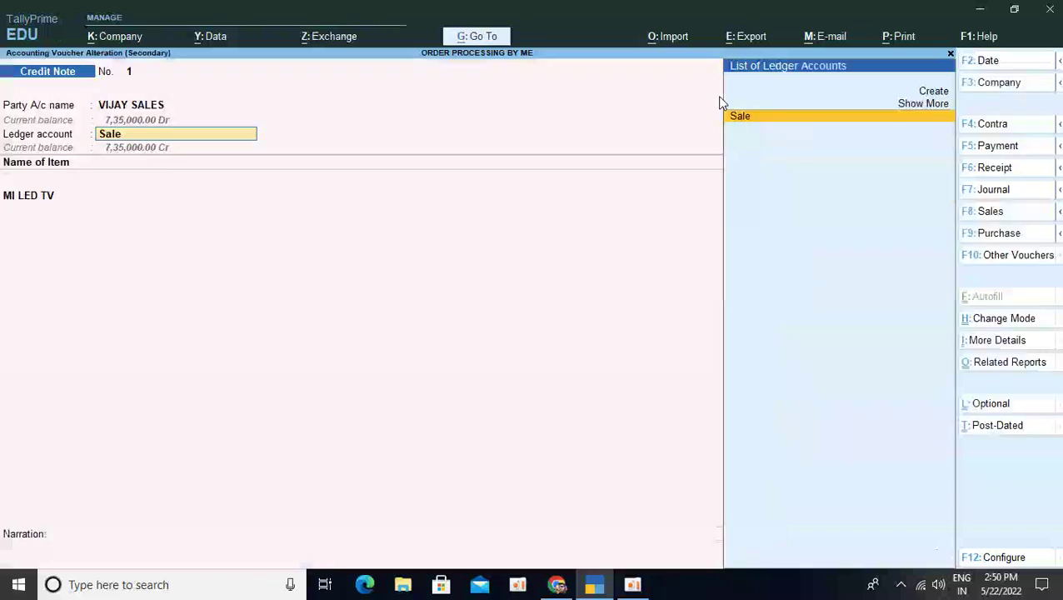
pyautogui.press('Return')
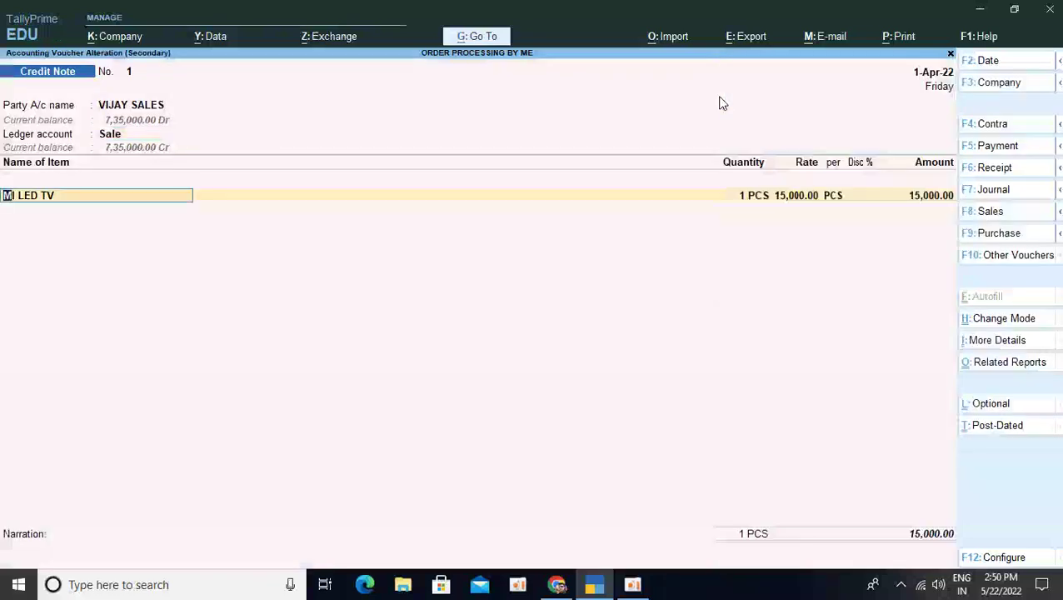
# Review the MI LED TV line of the credit note and its item allocation, keeping the quantity and rate
pyautogui.press('Return')
pyautogui.press('Return')
pyautogui.press('Return')
pyautogui.press('Return')
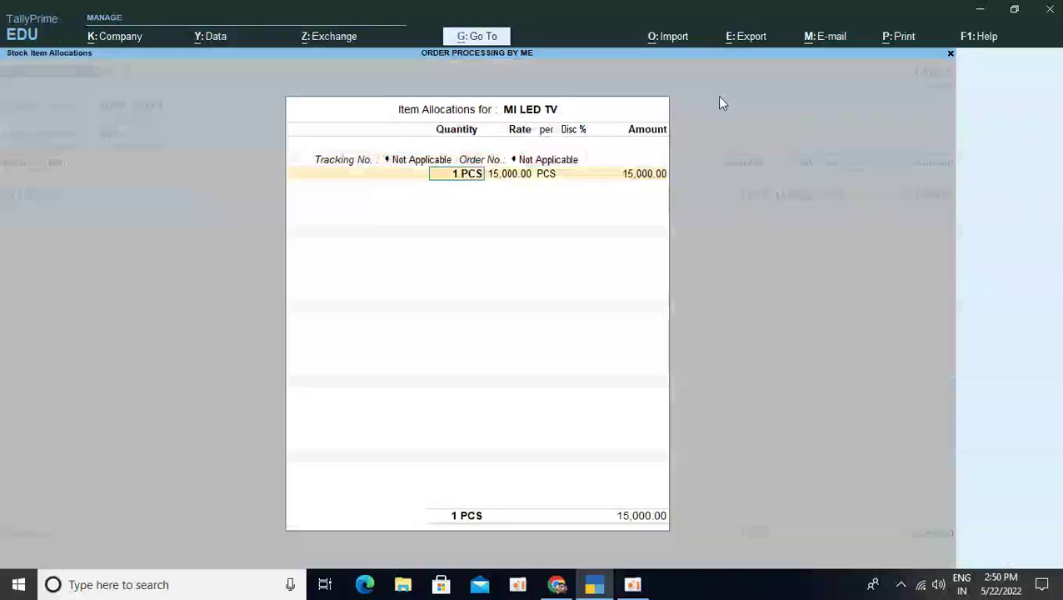
pyautogui.press('Return')
pyautogui.press('Return')
pyautogui.press('Return')
pyautogui.press('Return')
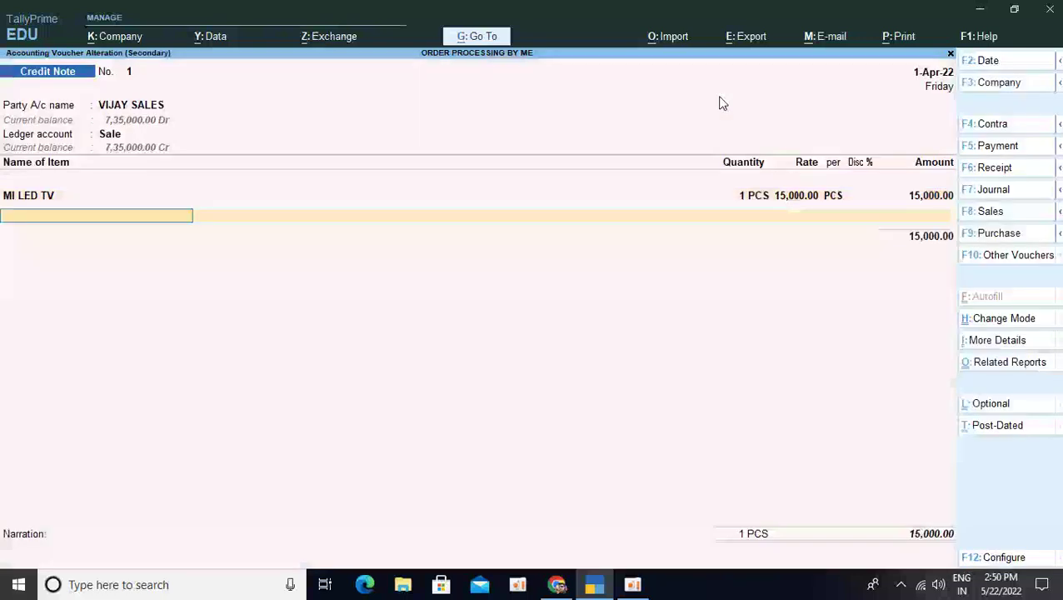
# Reopen the MI LED TV item allocation and recheck its tracking number and order number, keeping both as Not Applicable
pyautogui.press('BackSpace')
pyautogui.press('BackSpace')
pyautogui.press('Return')
pyautogui.press('Return')
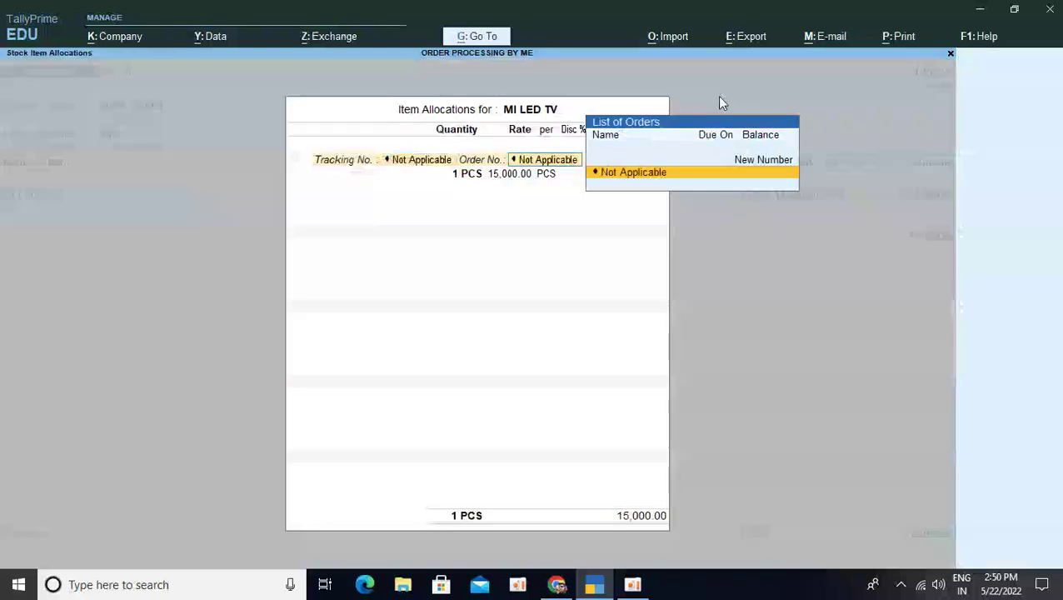
pyautogui.press('Return')
pyautogui.press('Return')
pyautogui.press('Return')
pyautogui.press('Return')
pyautogui.press('Return')
pyautogui.press('Return')
pyautogui.press('Return')
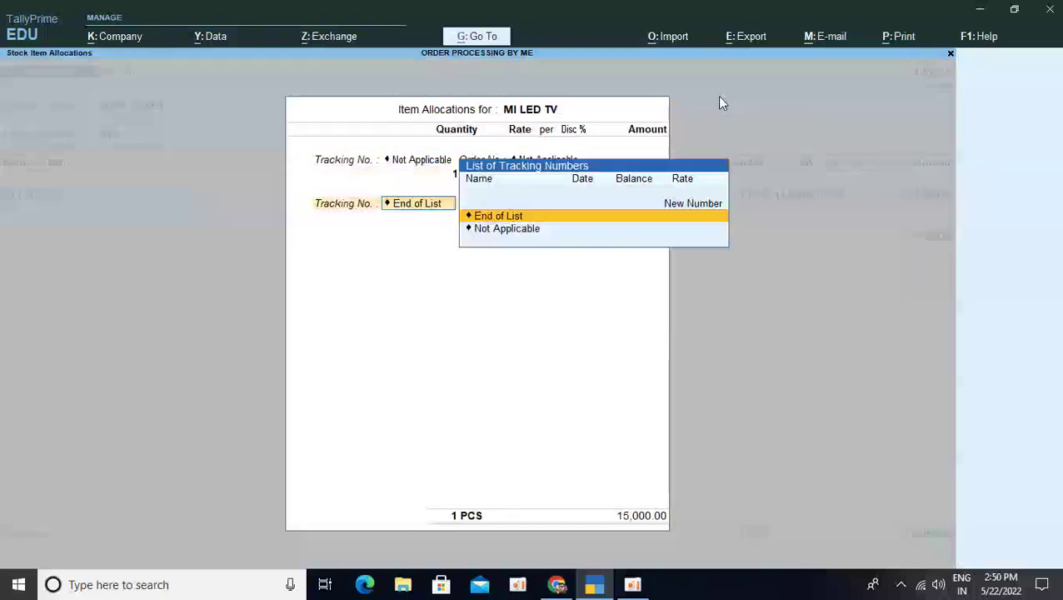
# Keep the Agst Ref allocation to VIJAY SALES' bill 1, accept the credit note and return to the Gateway of Tally
pyautogui.press('Return')
pyautogui.press('Return')
pyautogui.press('Return')
pyautogui.press('Return')
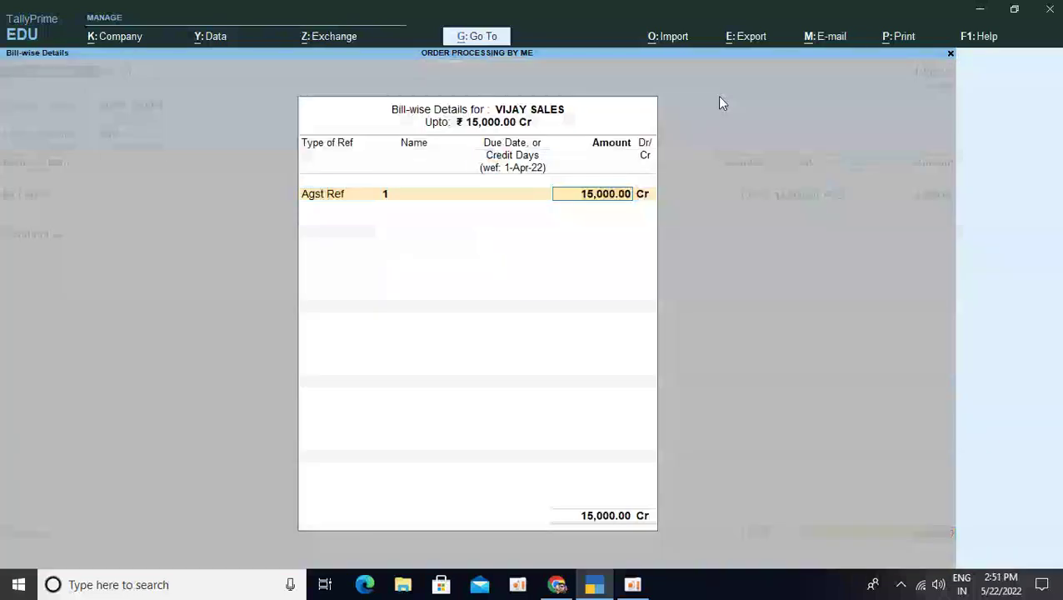
pyautogui.press('Return')
pyautogui.press('Return')
pyautogui.press('Return')
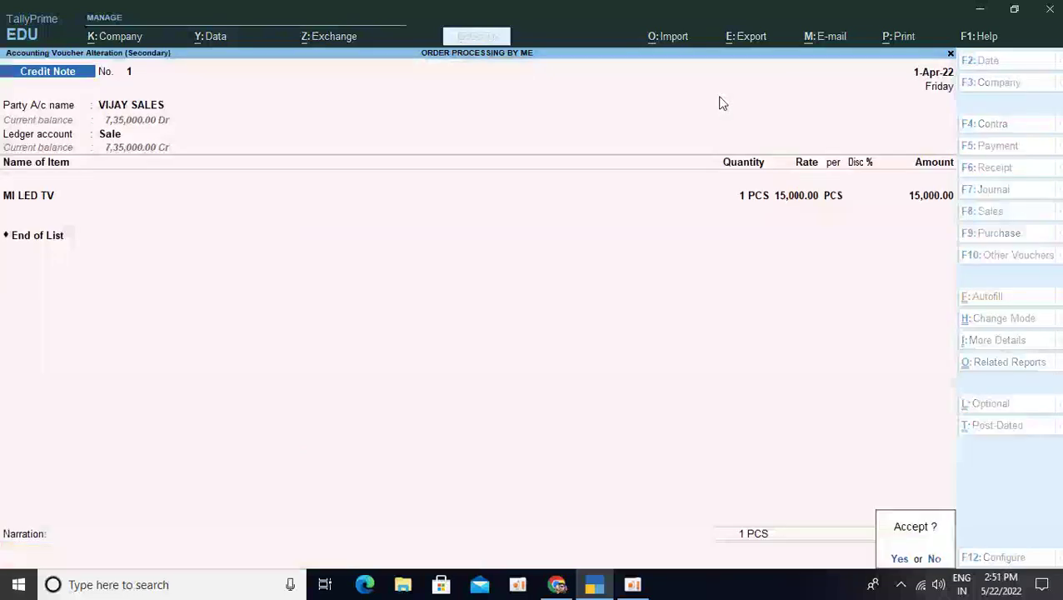
pyautogui.press('Return')
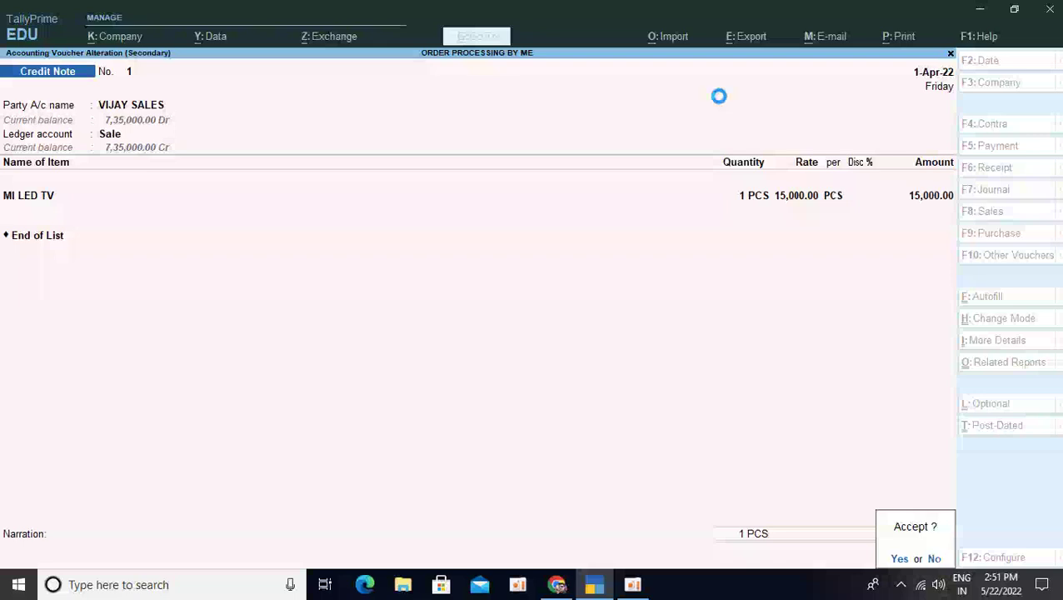
pyautogui.press('Escape')
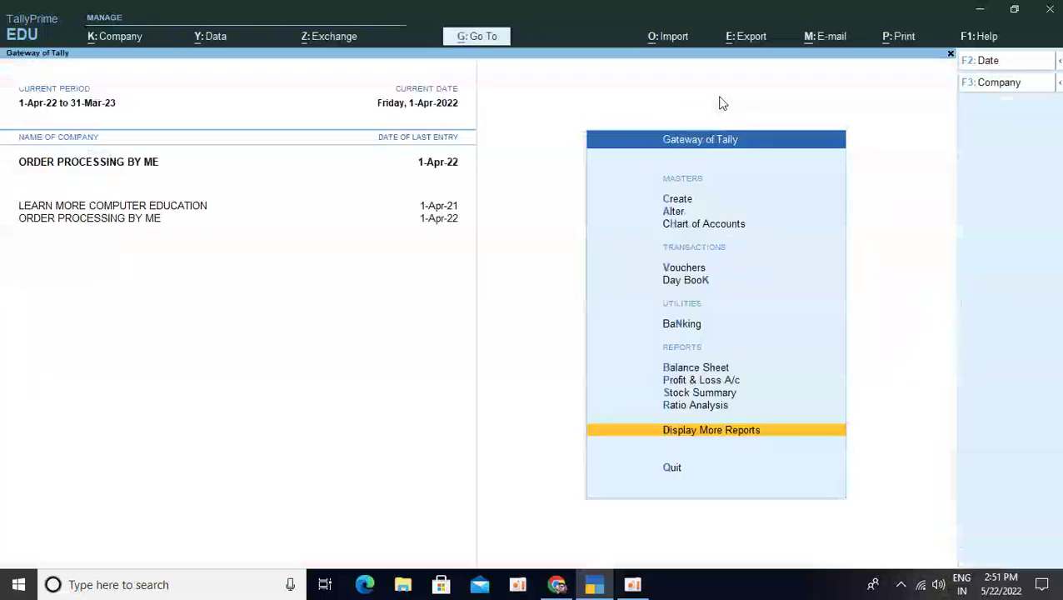
# Open the Statements of Inventory among the additional reports
pyautogui.press('Up')
pyautogui.press('Up')
pyautogui.press('Down')
pyautogui.press('Down')
pyautogui.press('Return')
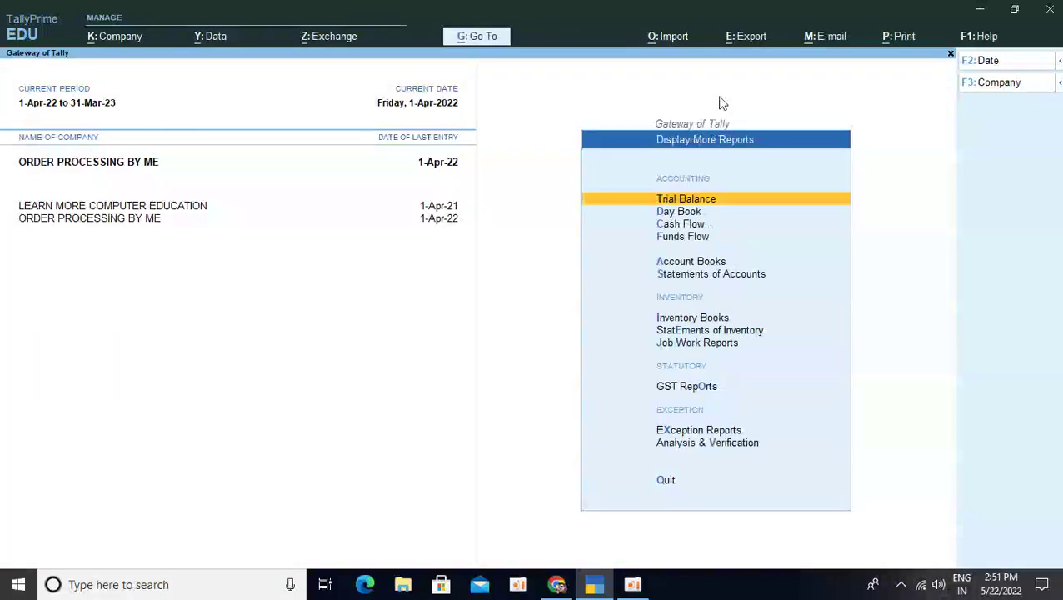
pyautogui.press('Down')
pyautogui.press('Down')
pyautogui.press('Down')
pyautogui.press('Down')
pyautogui.press('Down')
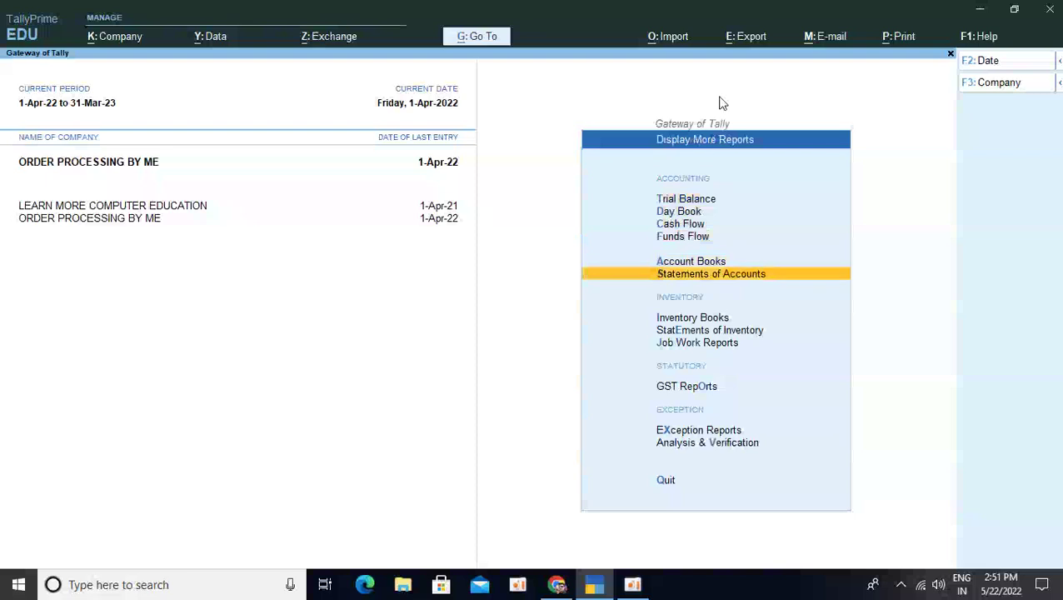
pyautogui.press('Down')
pyautogui.press('Down')
pyautogui.press('Return')
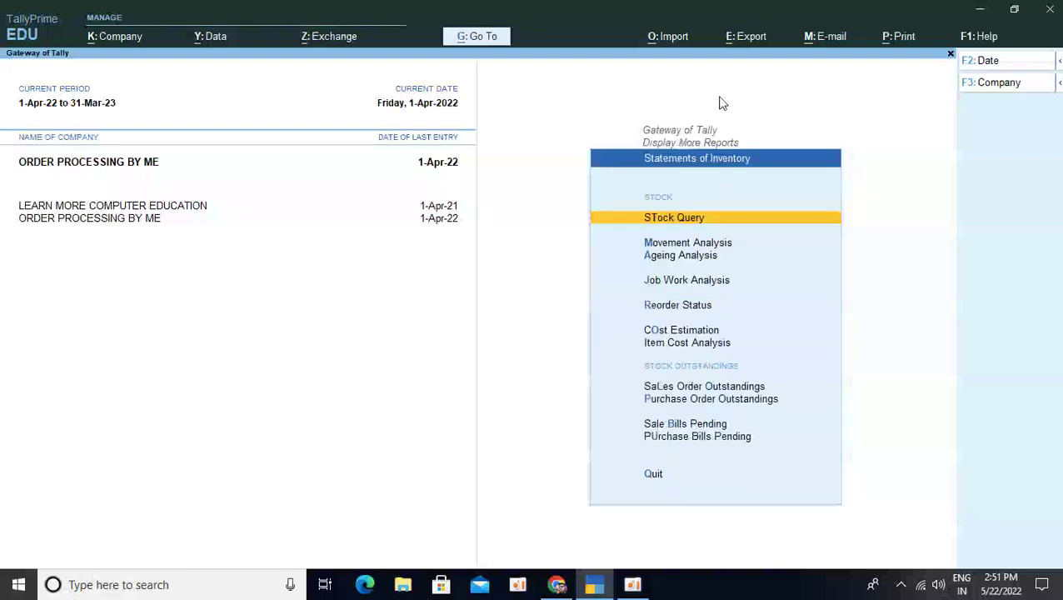
# View the report choices under Reorder Status, then return to the Statements of Inventory
pyautogui.press('Down')
pyautogui.press('Down')
pyautogui.press('Down')
pyautogui.press('Down')
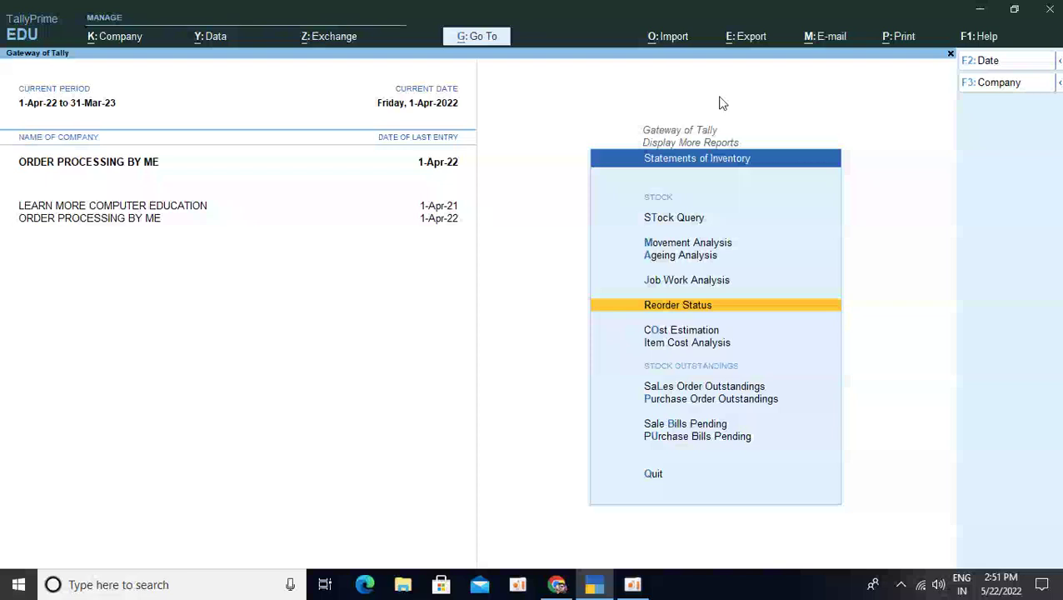
pyautogui.press('Return')
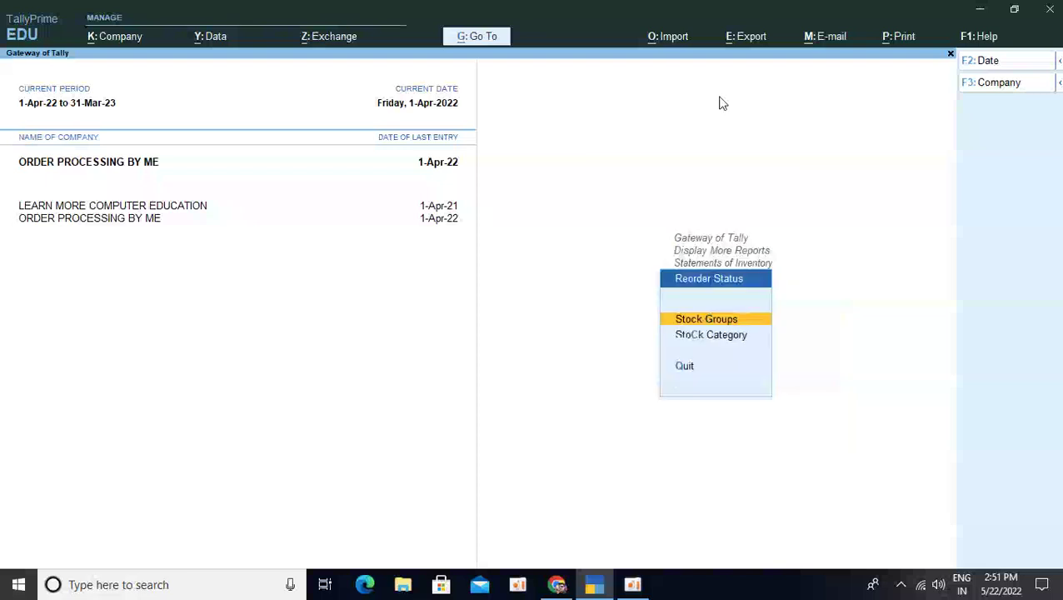
pyautogui.press('Escape')
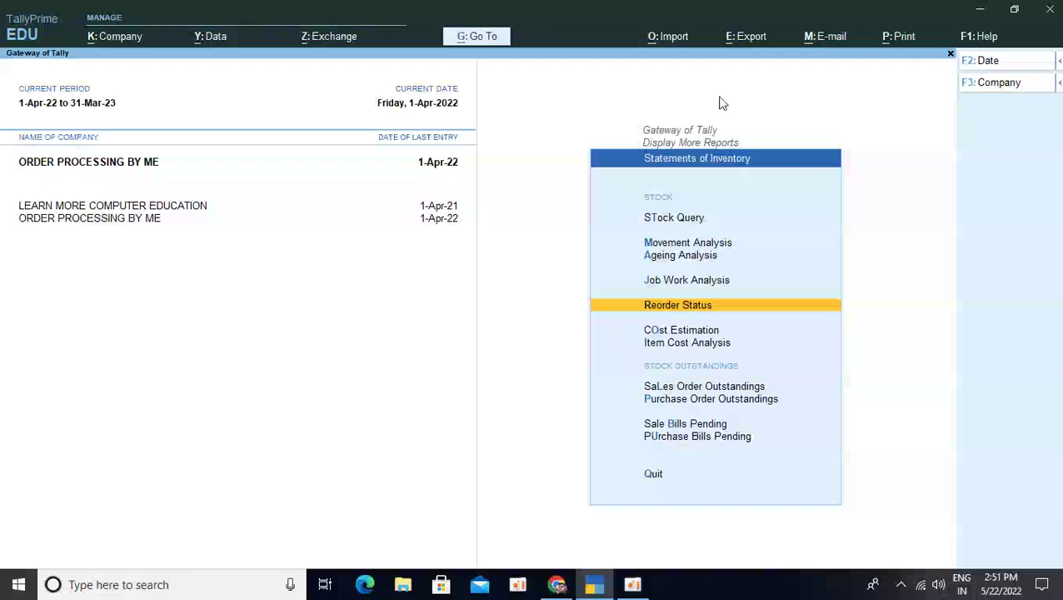
pyautogui.hotkey('alt', 'Tab')
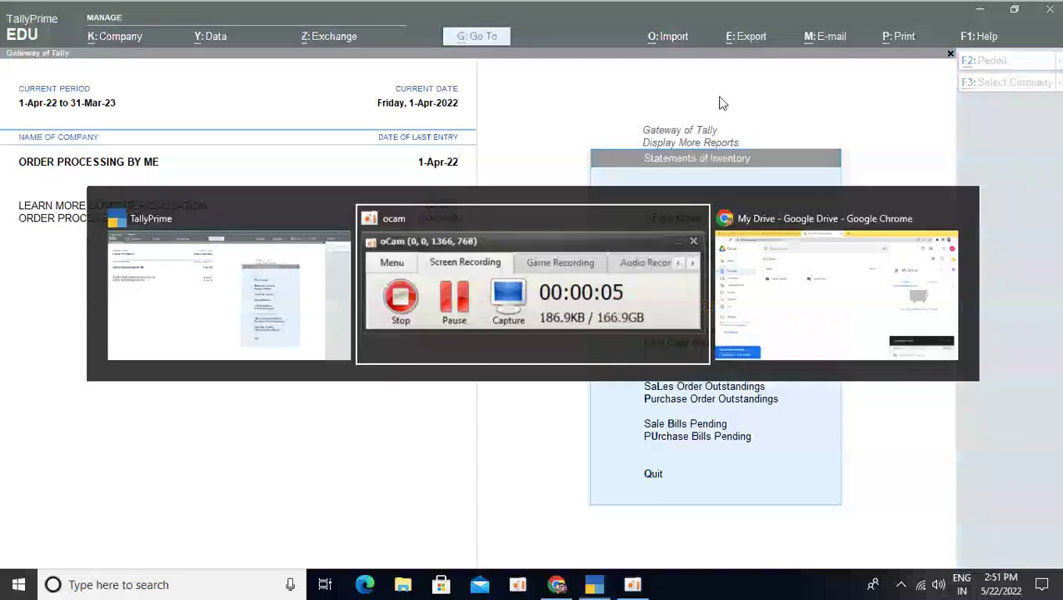